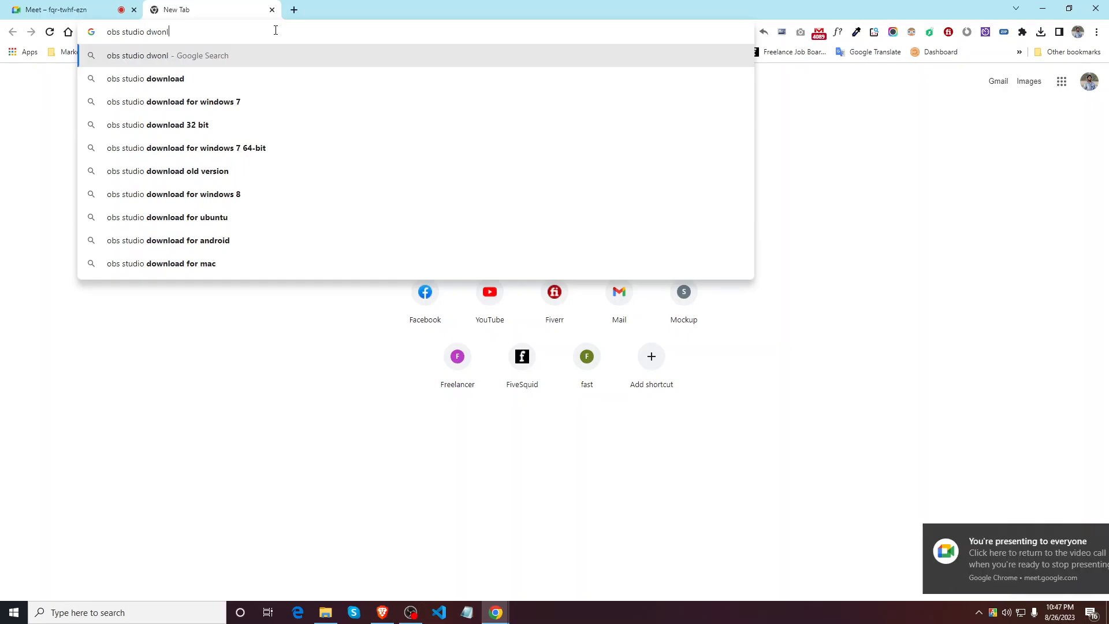
Step: Search Google for 'obs studio download'
type("owbl")
key("BackSpace")
key("BackSpace")
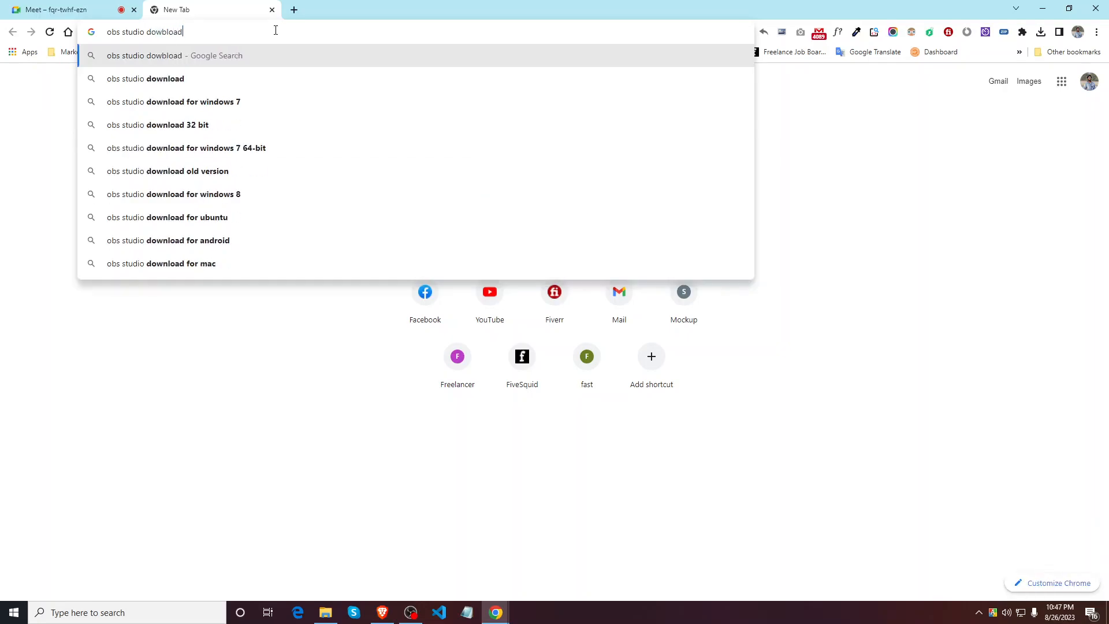
type("nload")
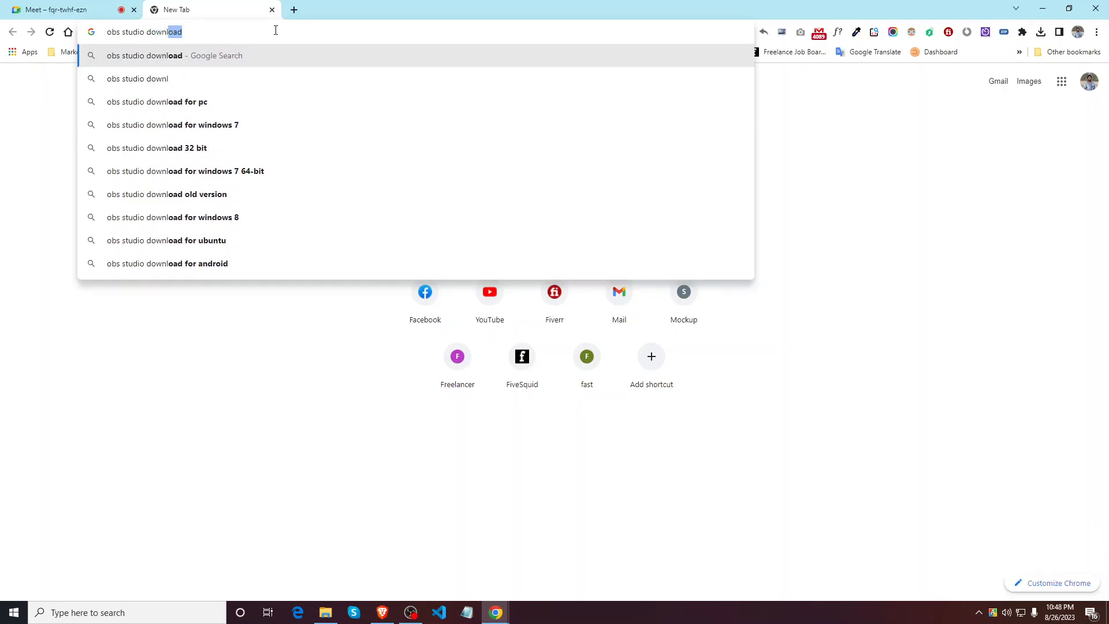
key("Return")
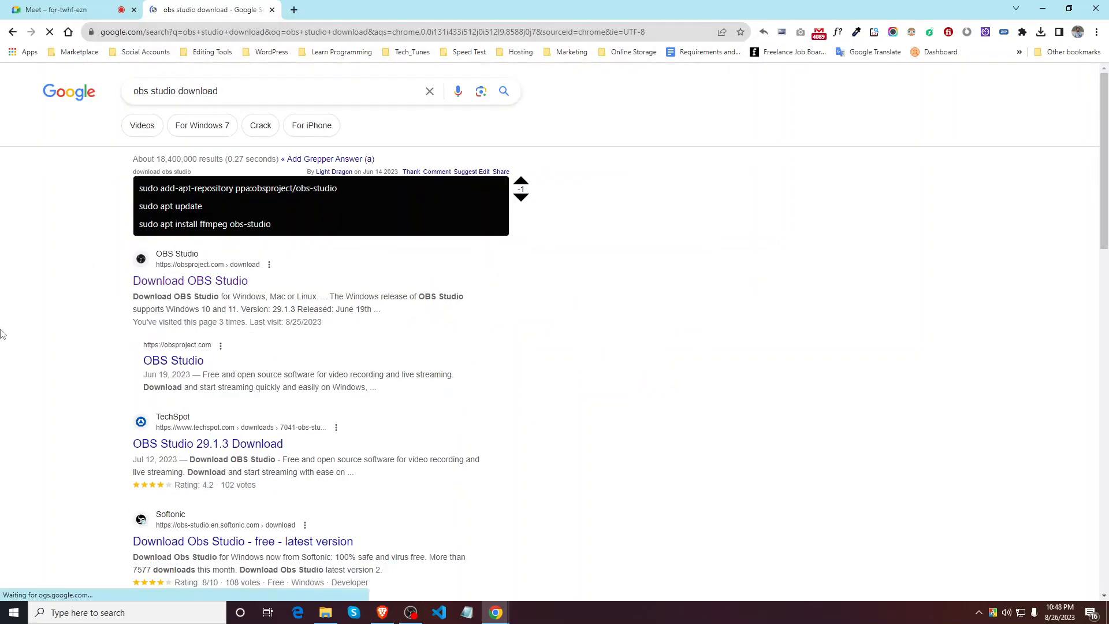
Step: Open the Download OBS Studio result in a new tab, view it, then close it and the results tab
right_click(197, 287)
left_click(220, 288)
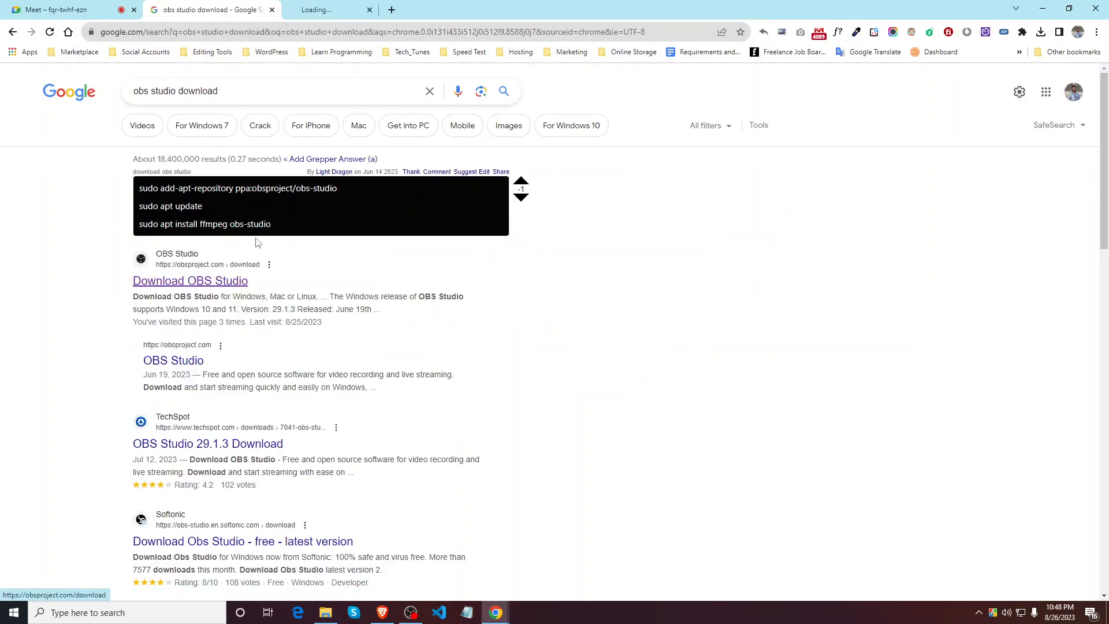
left_click(341, 10)
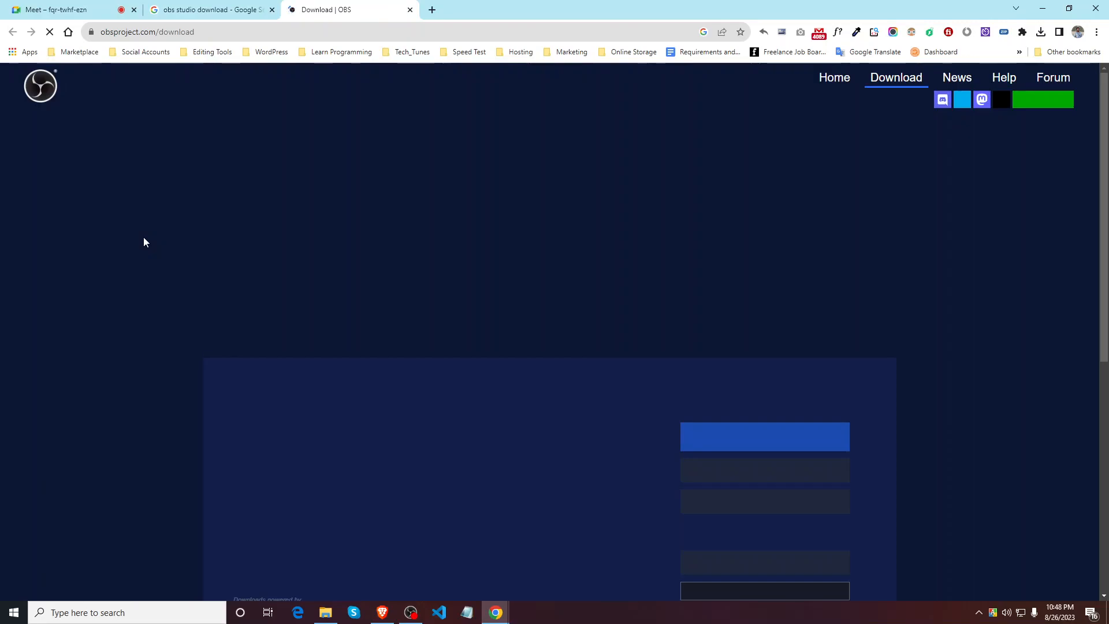
scroll(466, 334, "down", 2)
scroll(700, 272, "up", 2)
left_click(411, 10)
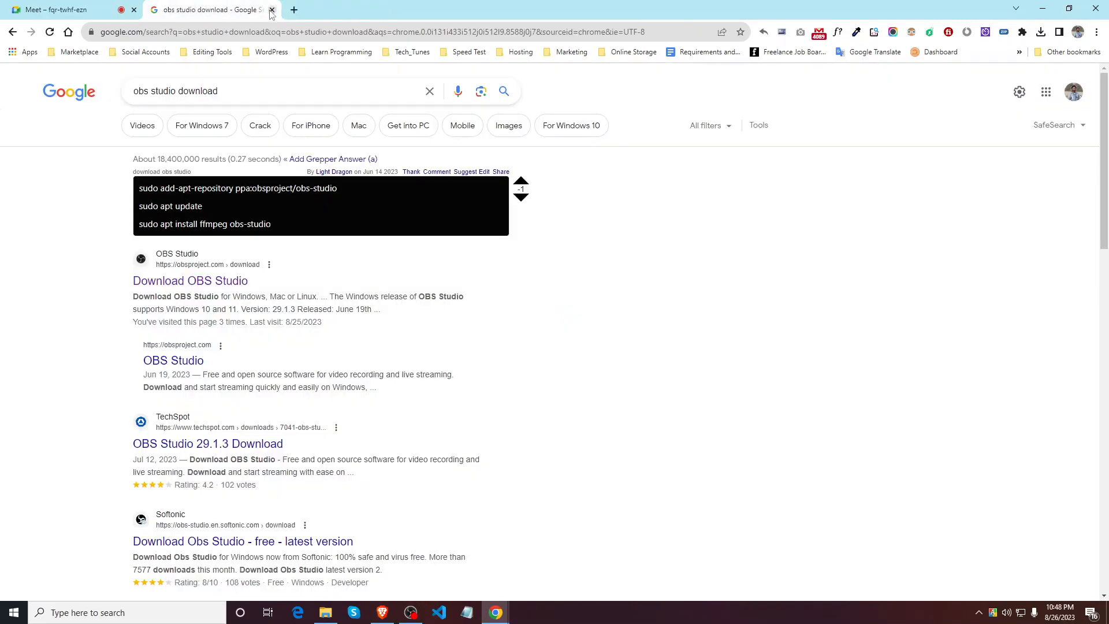
left_click(271, 10)
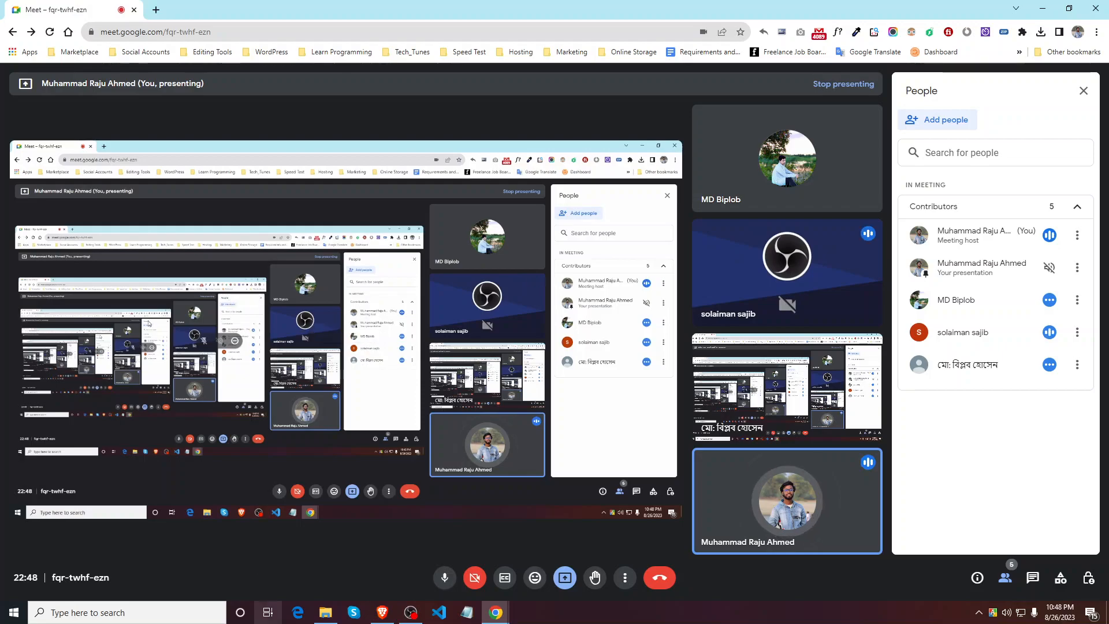
Step: Open D:\WordPress Online\Class 01 in a maximized File Explorer, then minimize it
left_click(325, 612)
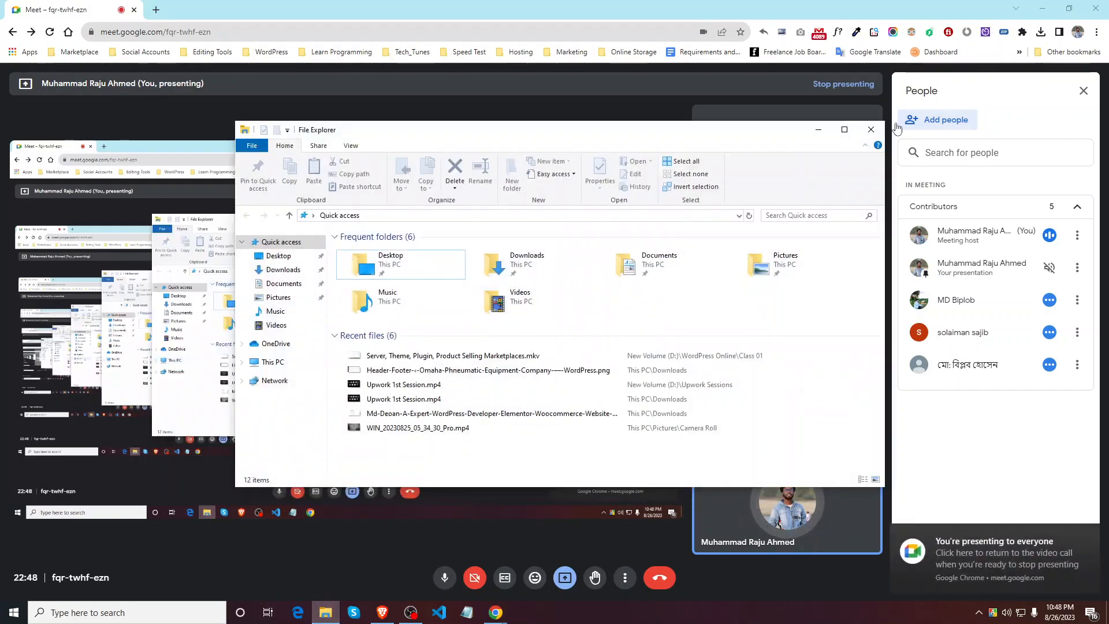
left_click(844, 129)
left_click(37, 236)
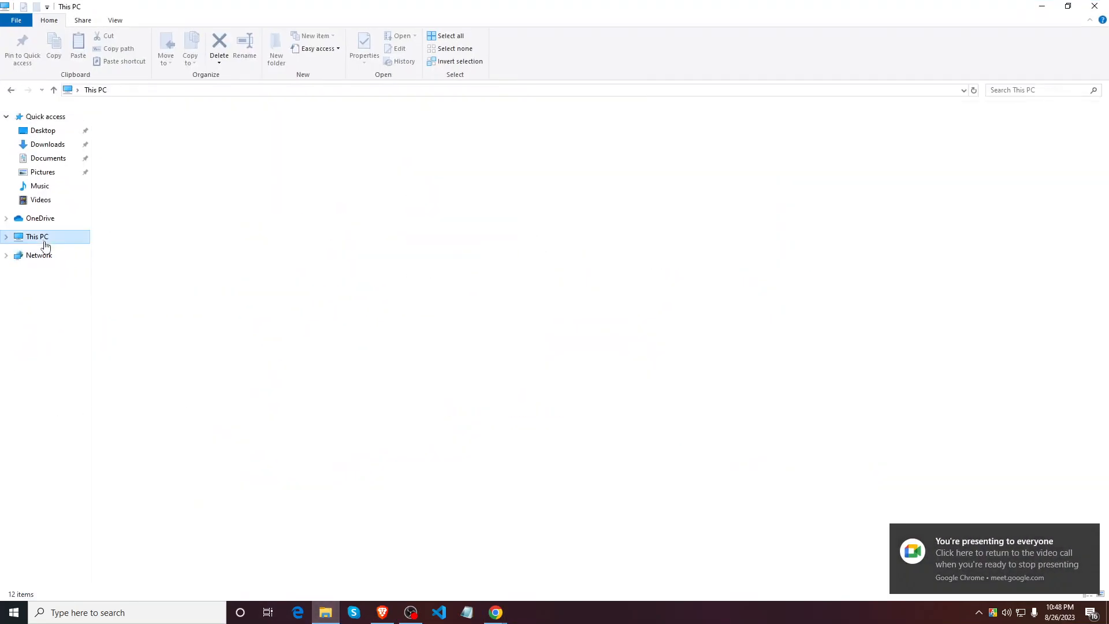
double_click(306, 215)
double_click(151, 137)
left_click(149, 127)
double_click(149, 126)
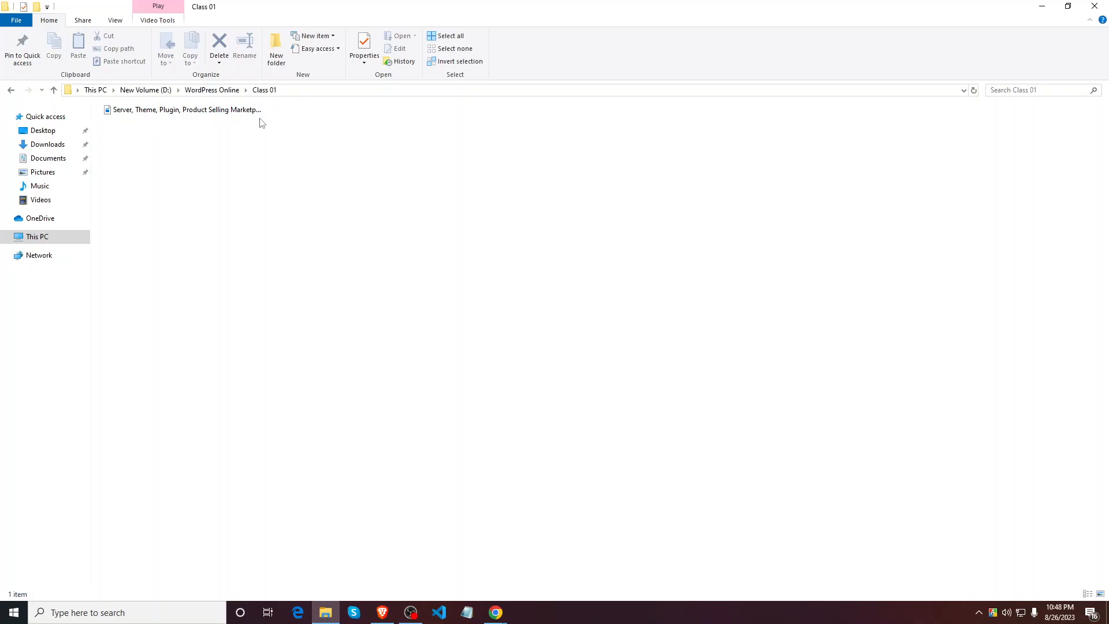
mouse_move(242, 115)
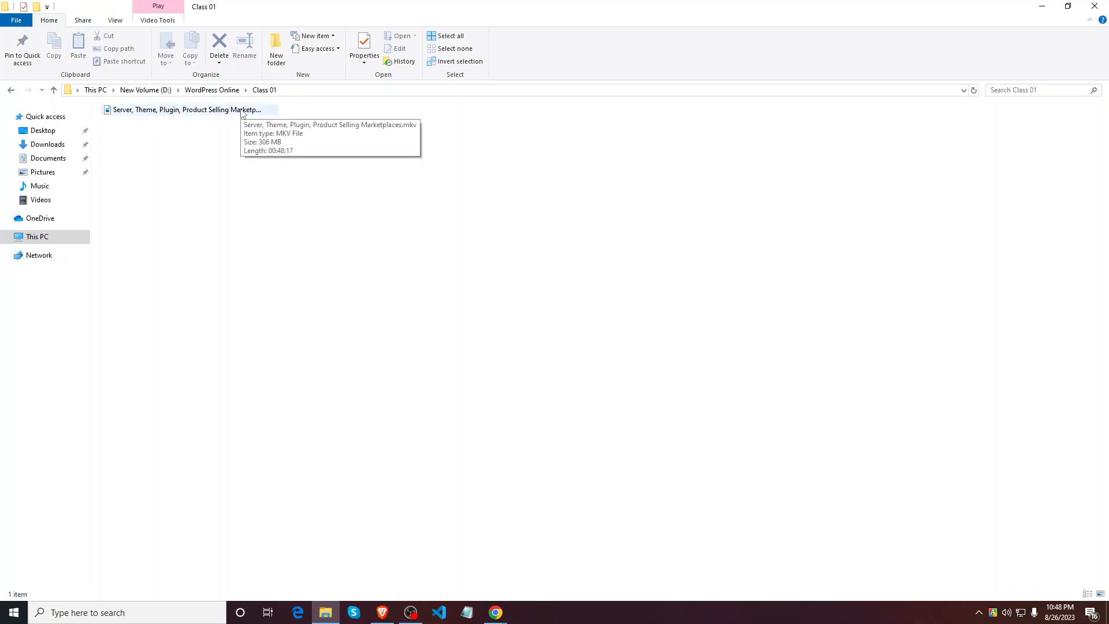
left_click(1041, 6)
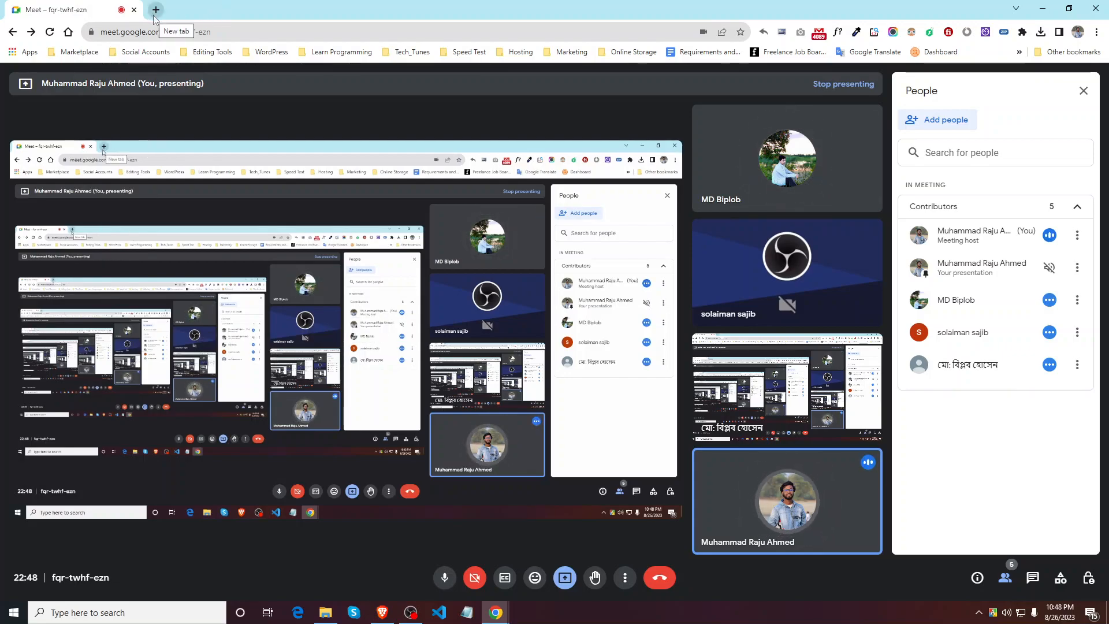
Step: In a new Notepad document, write '--> Xampp diye WordPress Installation sikhbo.' as the first line
left_click(472, 618)
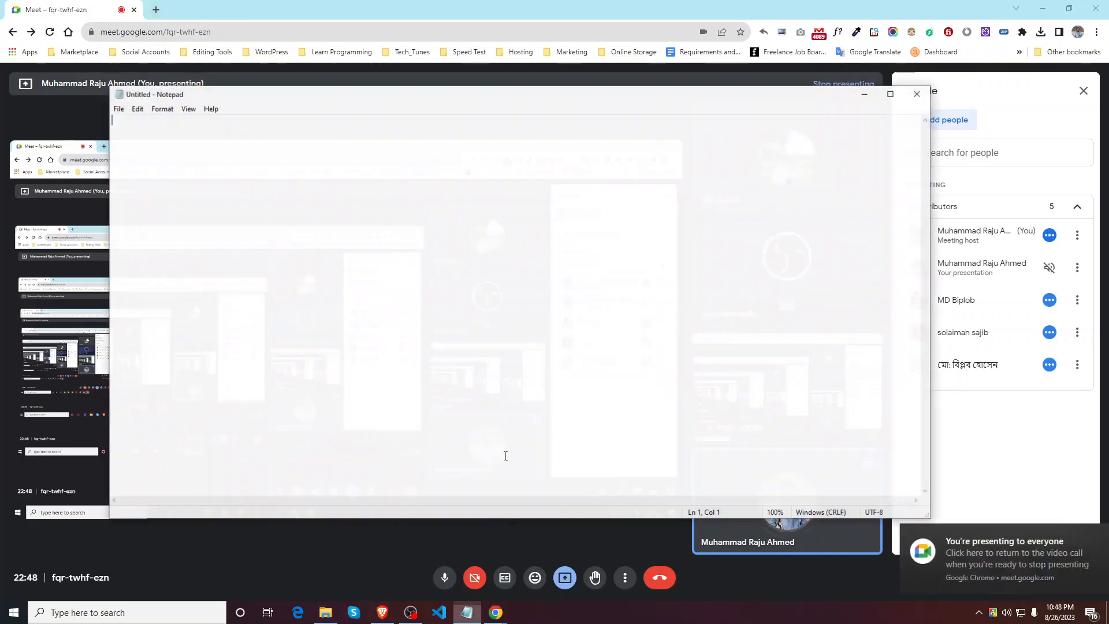
scroll(333, 250, "up", 9, "ctrl")
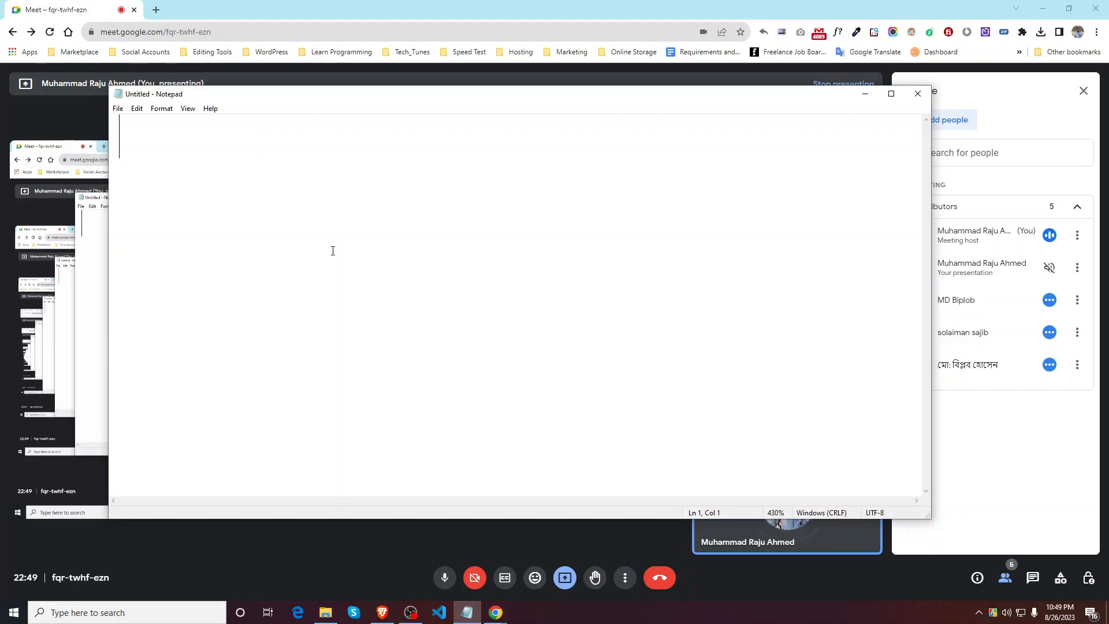
type("X")
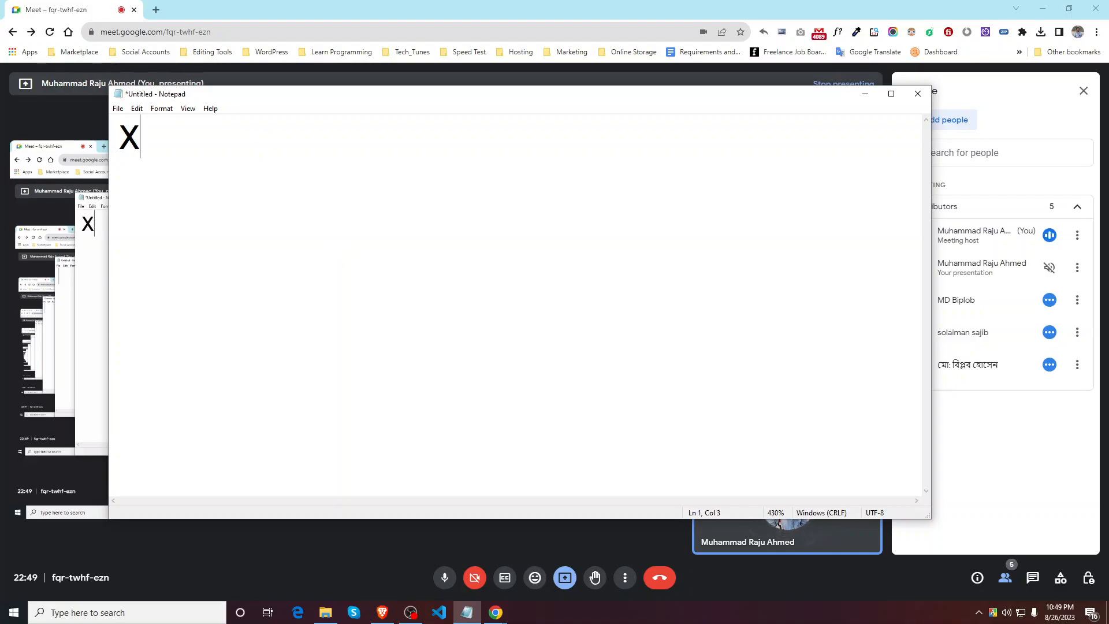
type("ampp diye")
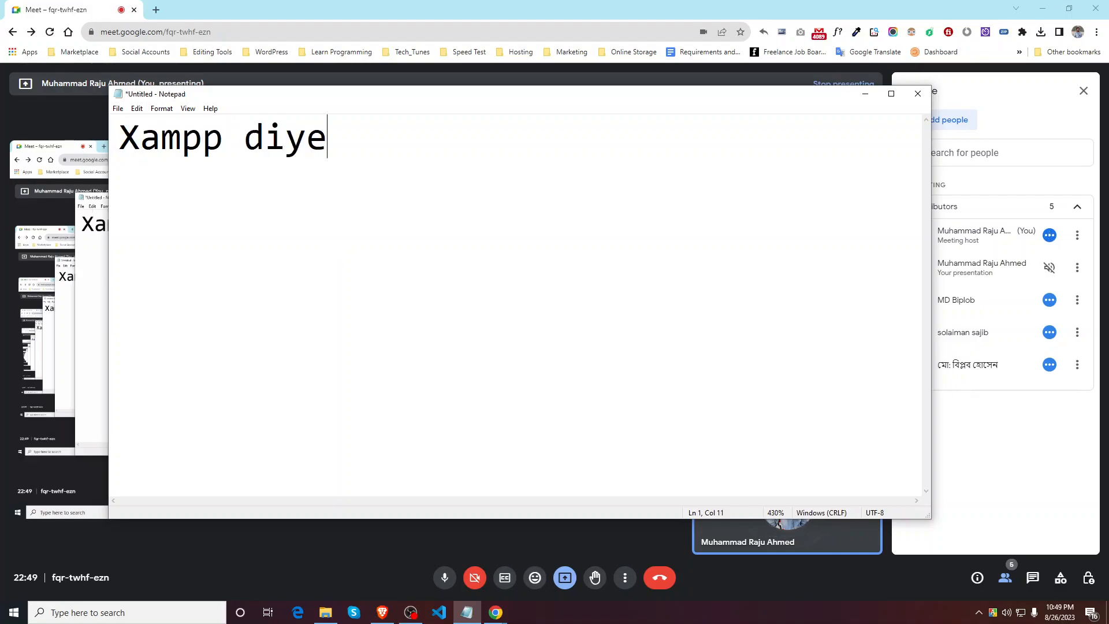
scroll(336, 251, "down", 6)
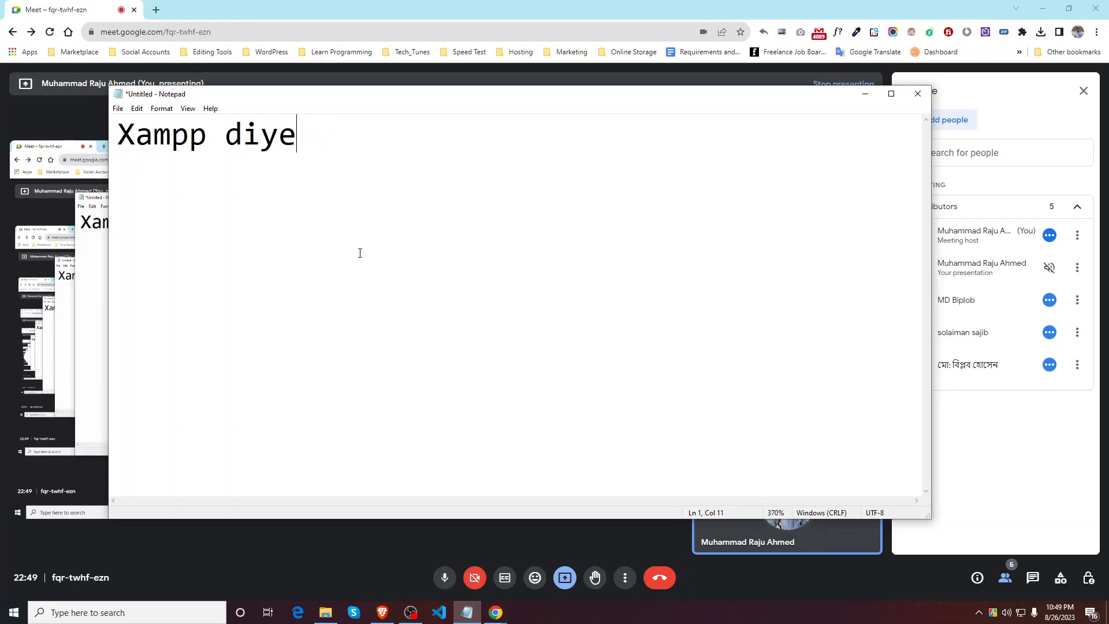
type("WordPress Ina")
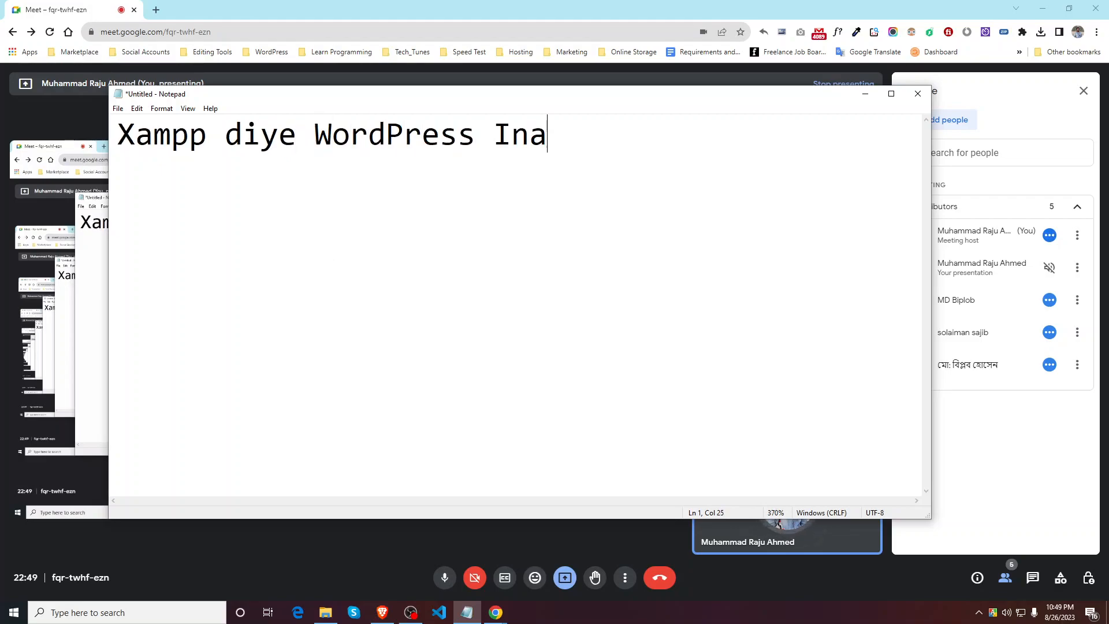
key("BackSpace")
type("stallation sikh")
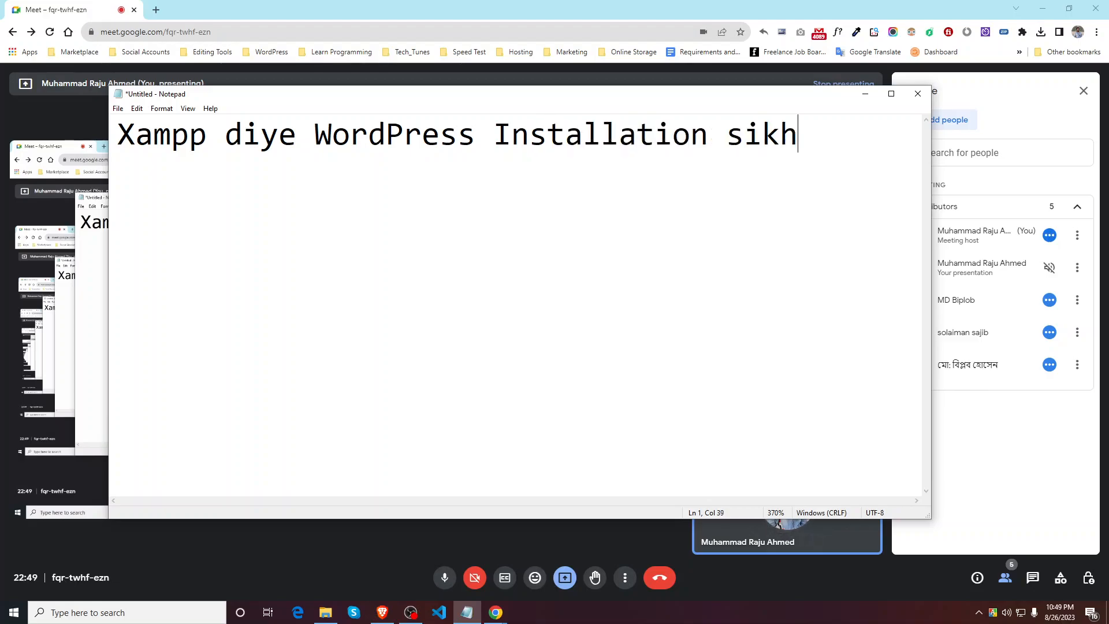
type("bo.")
left_click(128, 142)
type("--")
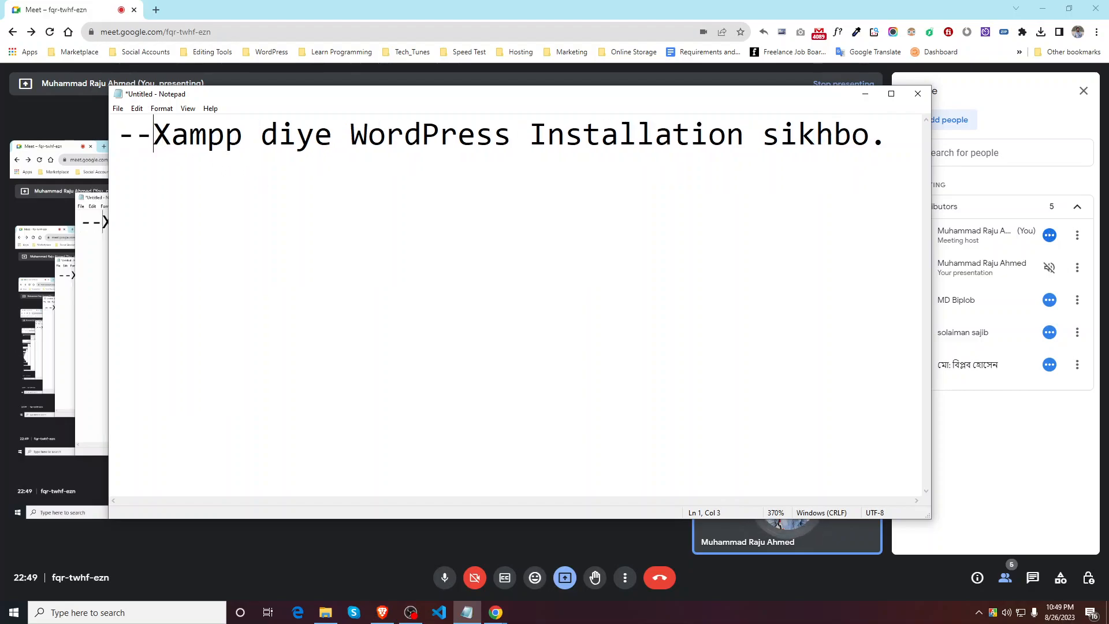
type(">")
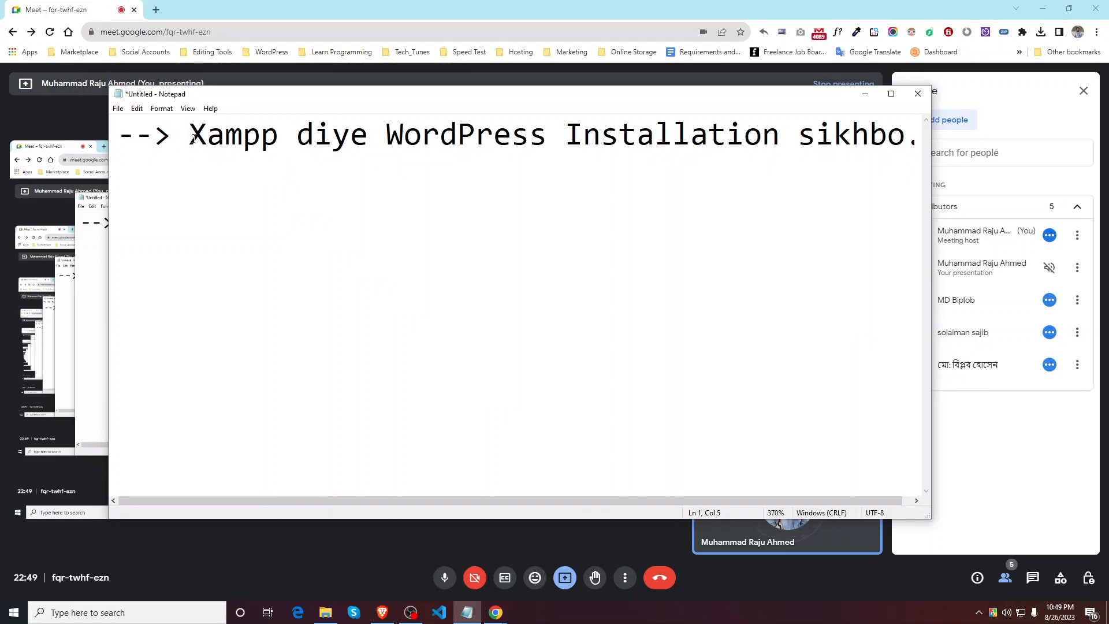
scroll(330, 299, "down", 11)
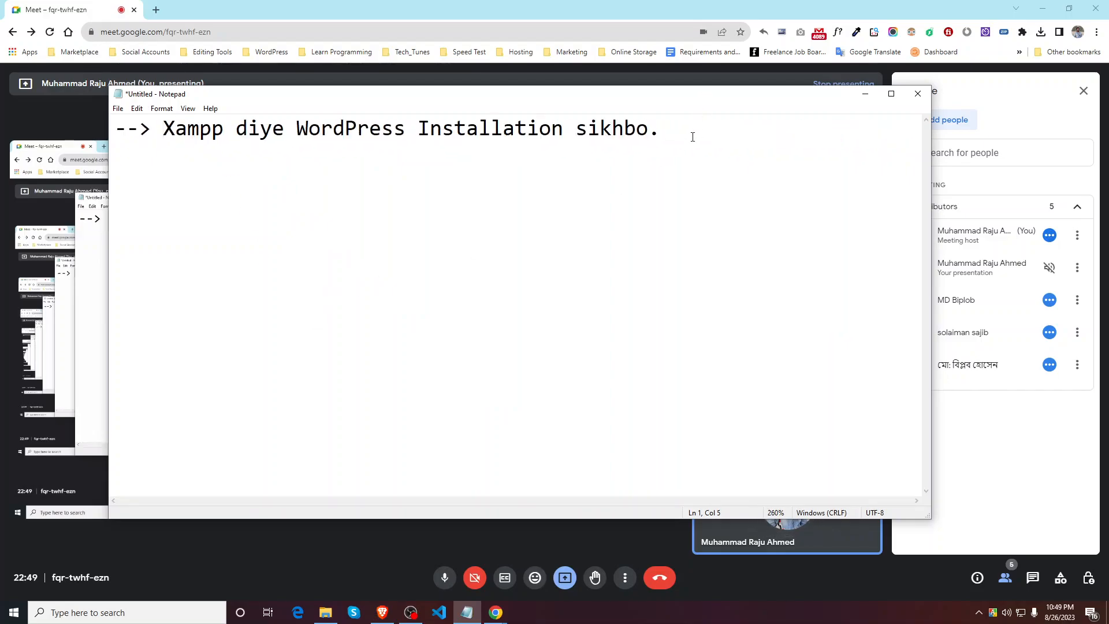
Step: Start a second '-->' line and begin a trial tag line of angle brackets below it
type("---")
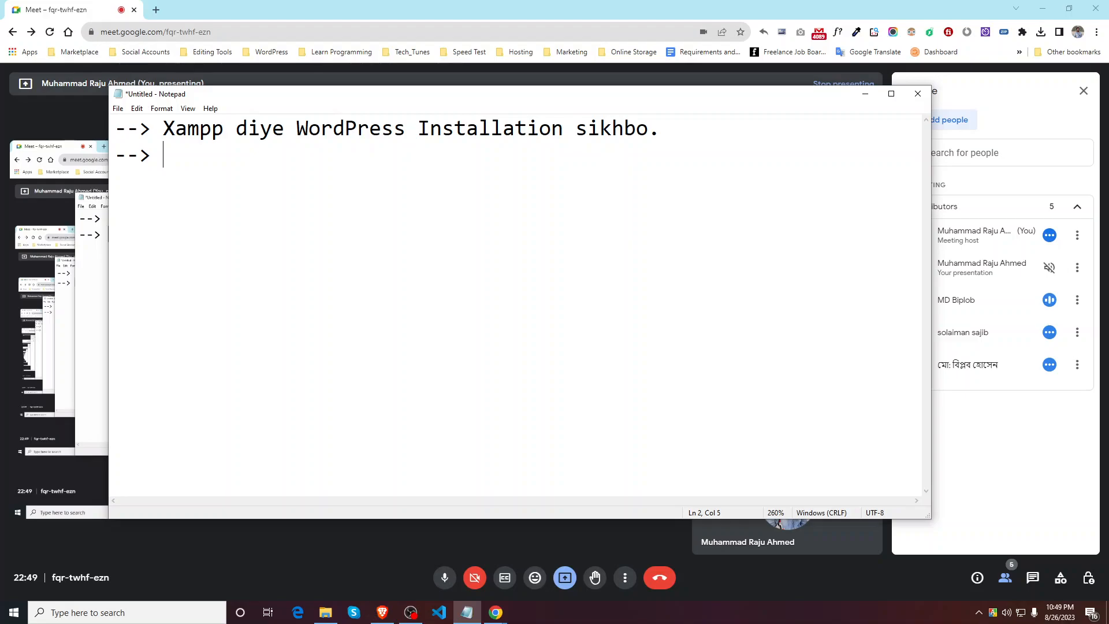
key("Return")
type("<>")
key("Left")
key("Right")
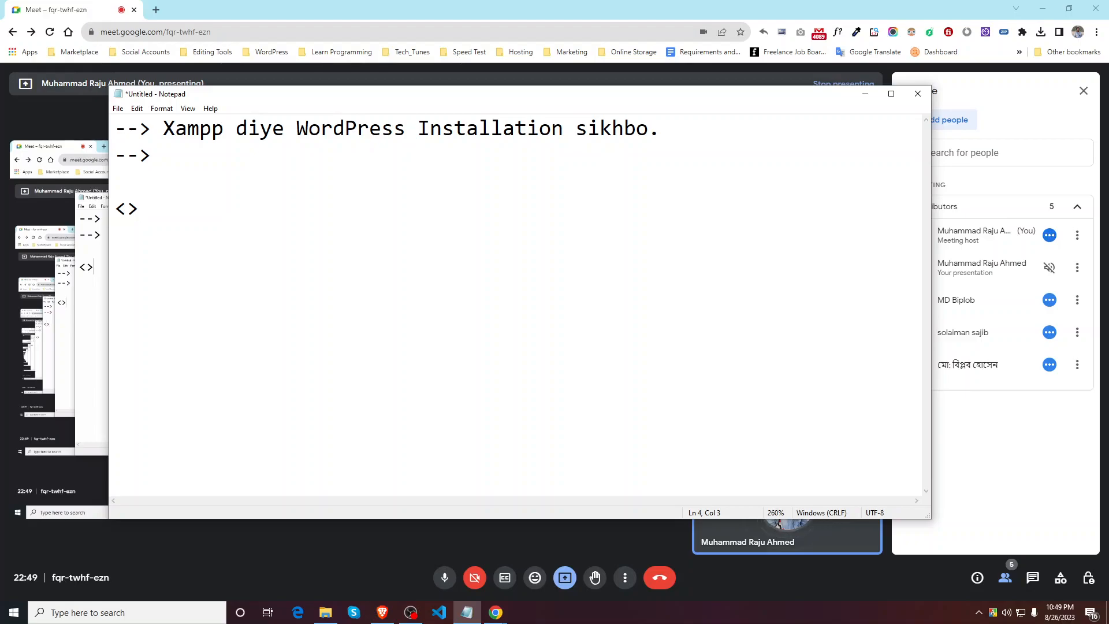
type("<>")
key("Left")
type("/")
Step: Complete the trial <H1></H2> tags, then delete that line, leaving just '<>'
key("Left")
key("Left")
key("Left")
type("H1")
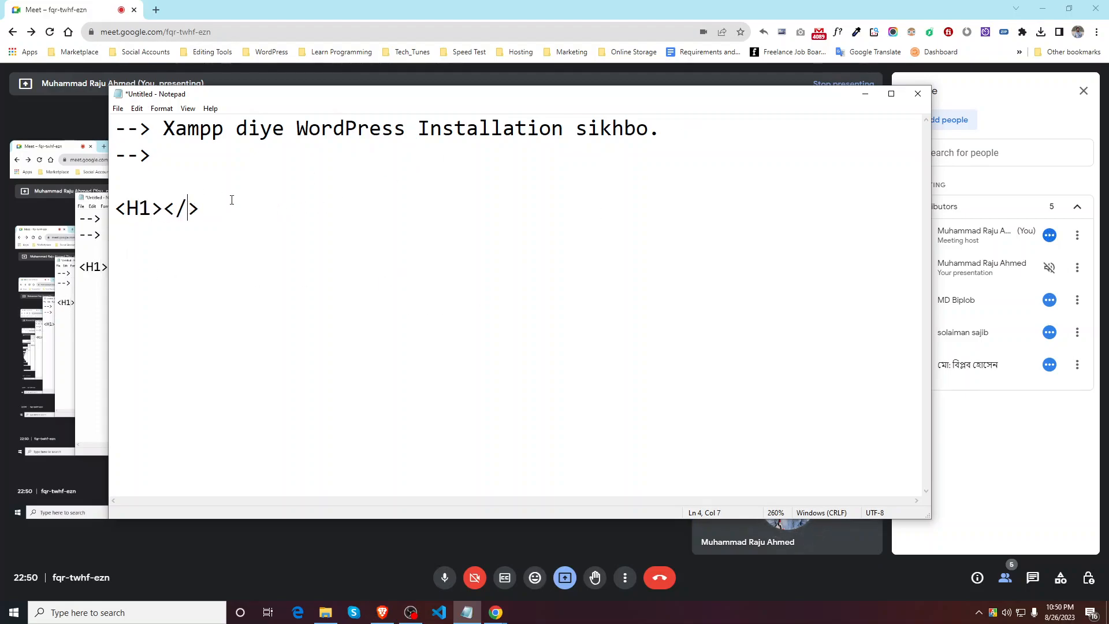
key("BackSpace")
type("/")
left_click_drag(145, 206, 132, 208)
left_click(196, 208)
type("H2")
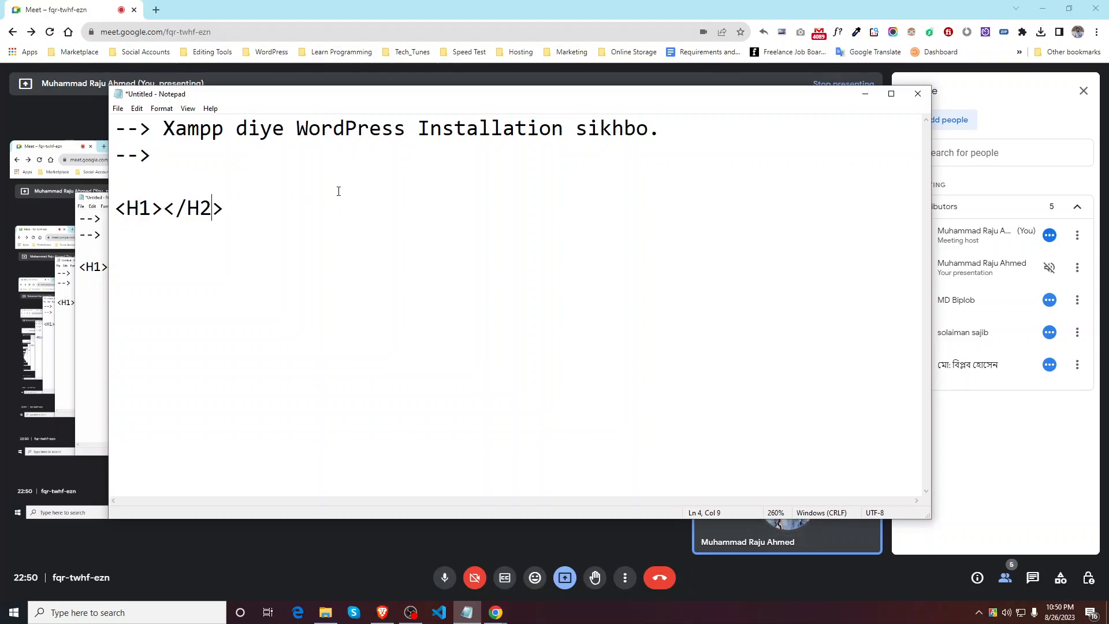
left_click_drag(254, 208, 99, 222)
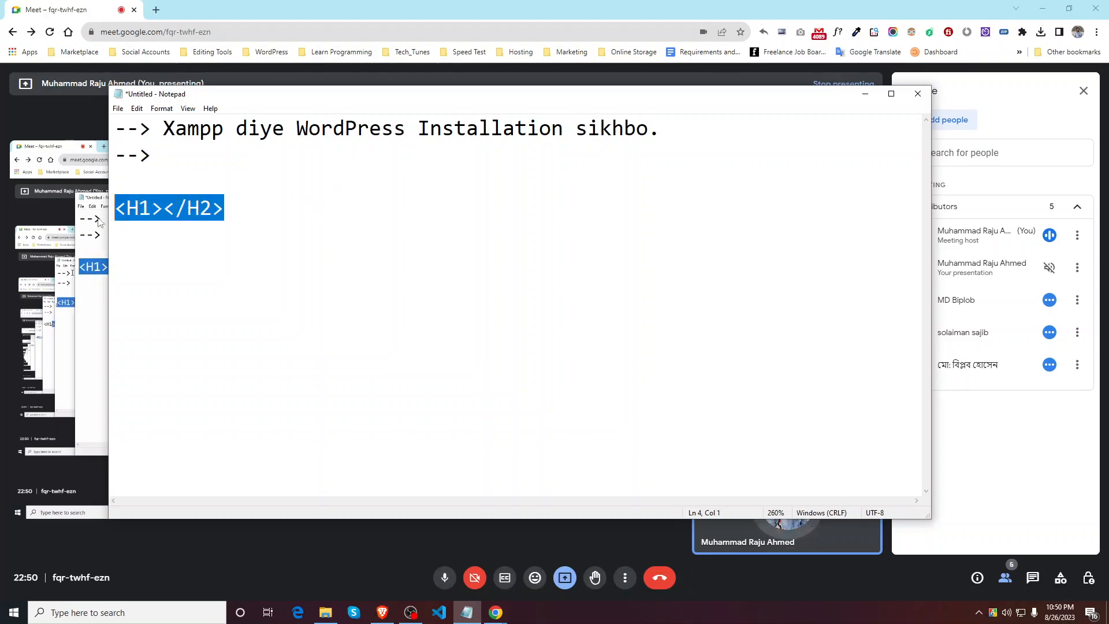
key("Delete")
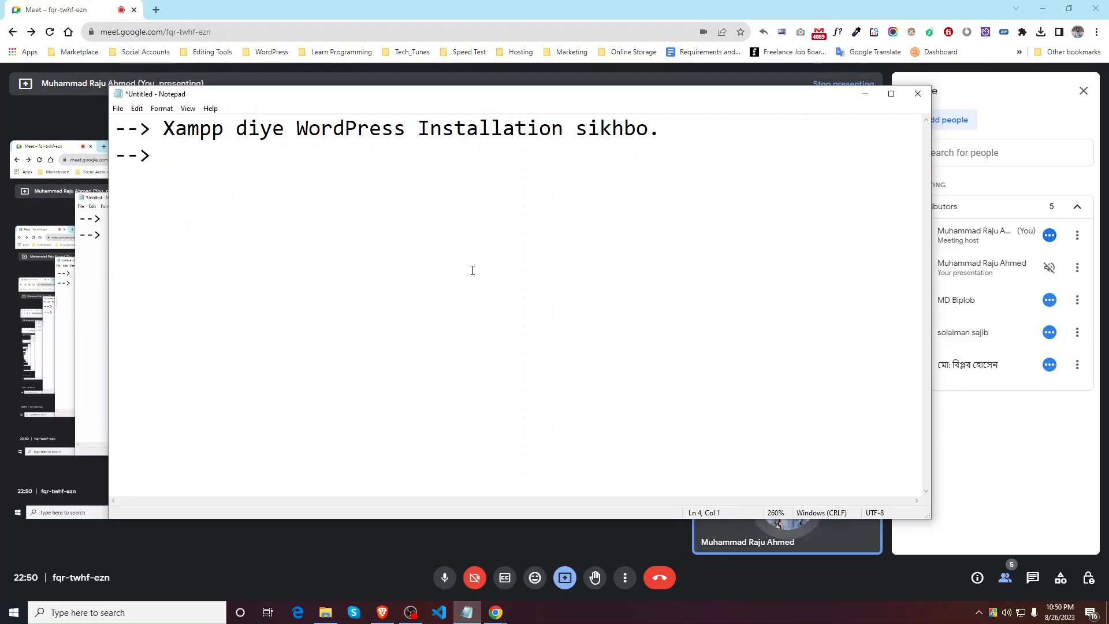
type("<>")
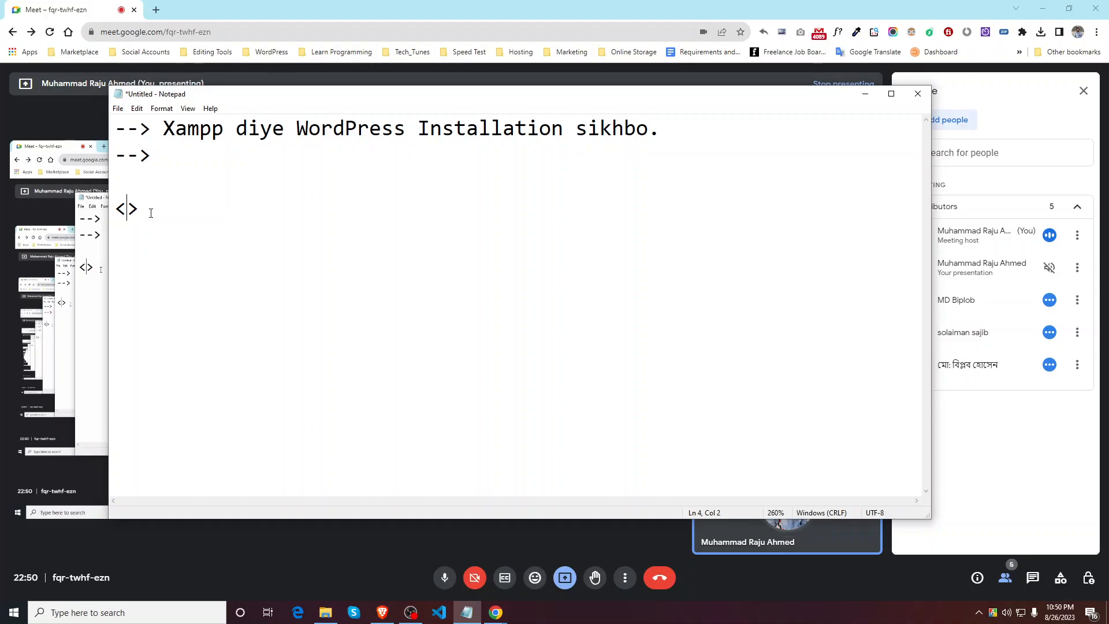
Step: Remove the '<>' and end the first note with '10 min time lagte pare'
left_click_drag(177, 209, 113, 209)
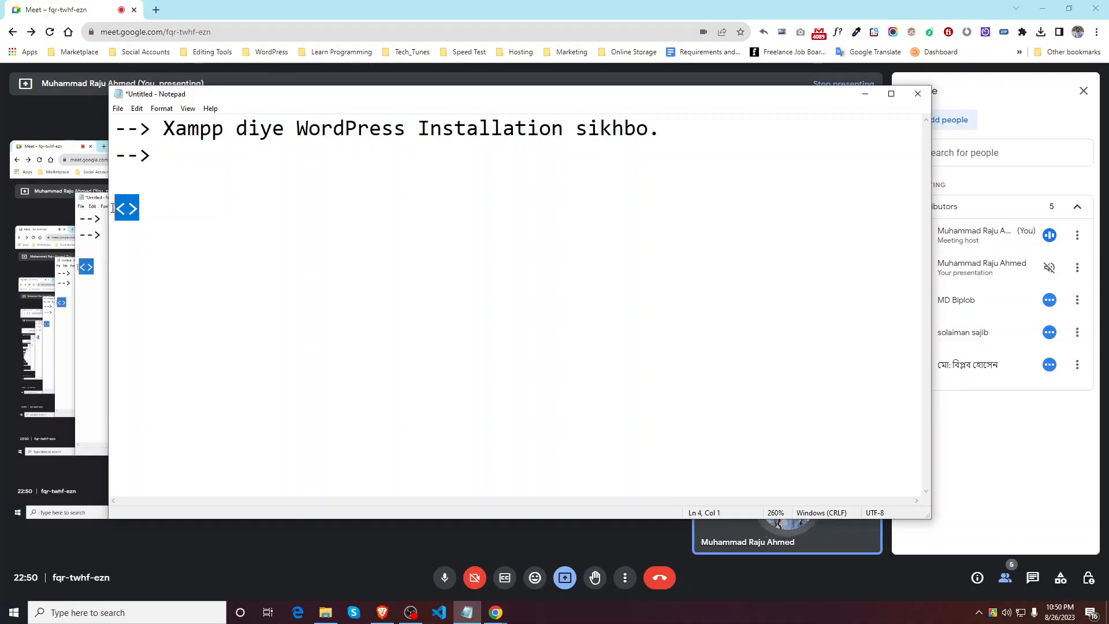
key("Delete")
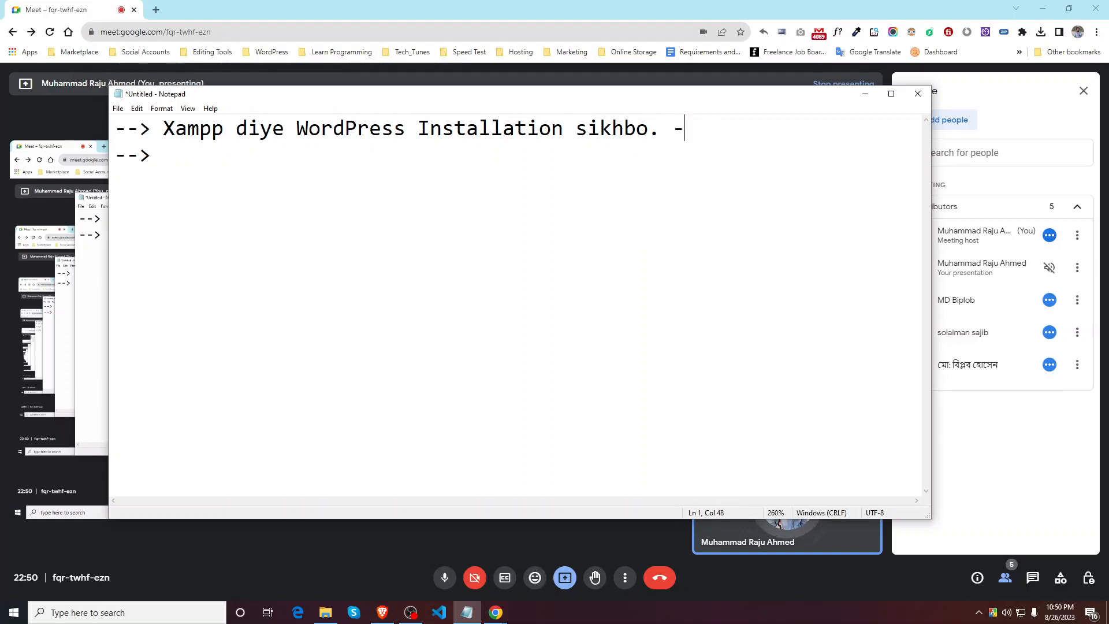
type("109")
key("BackSpace")
type("min time lage")
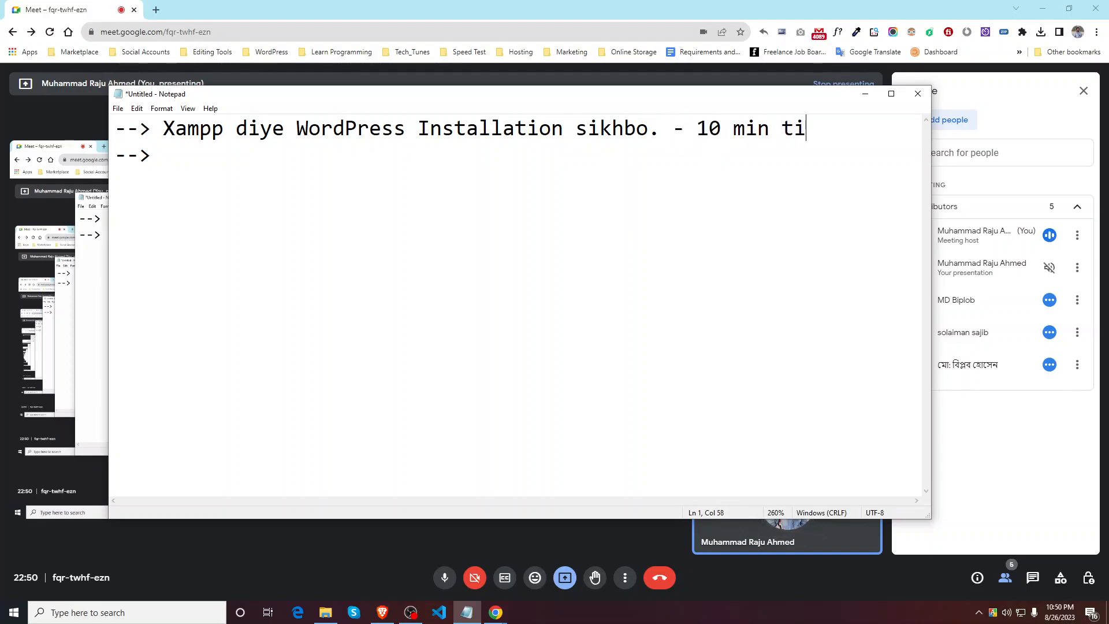
key("BackSpace")
type("te pare")
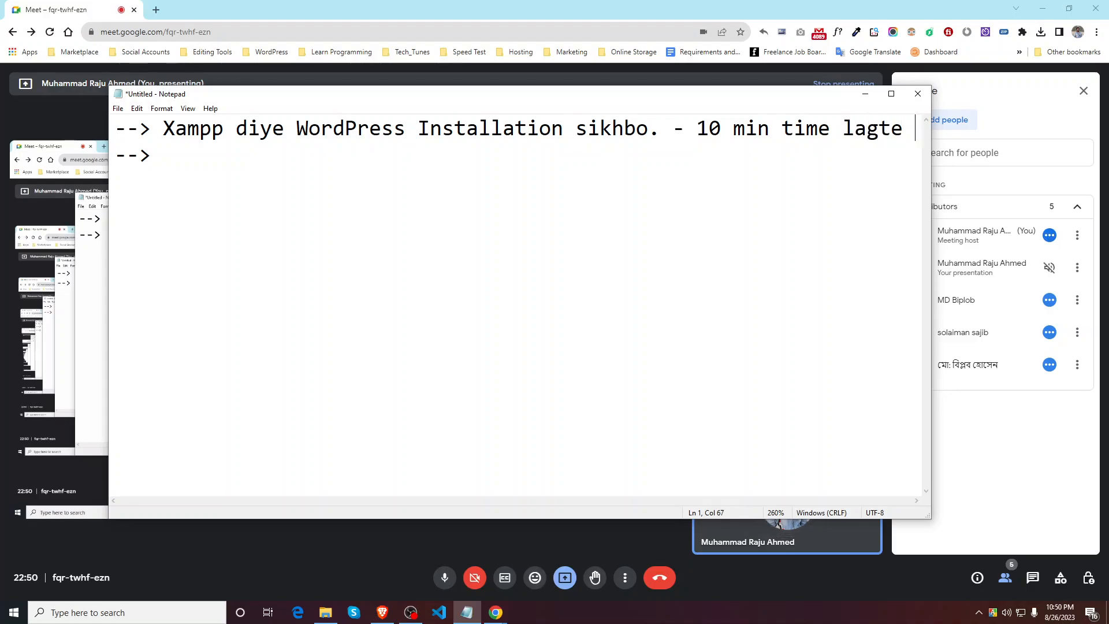
Step: Turn on Word Wrap from the Format menu
left_click(187, 108)
mouse_move(220, 125)
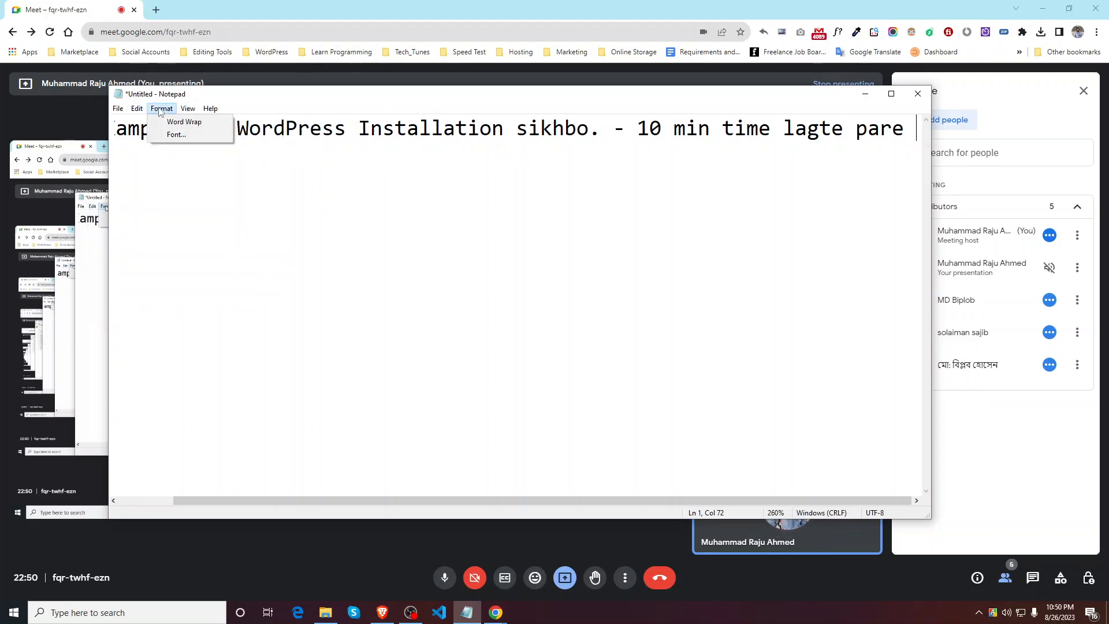
left_click(183, 121)
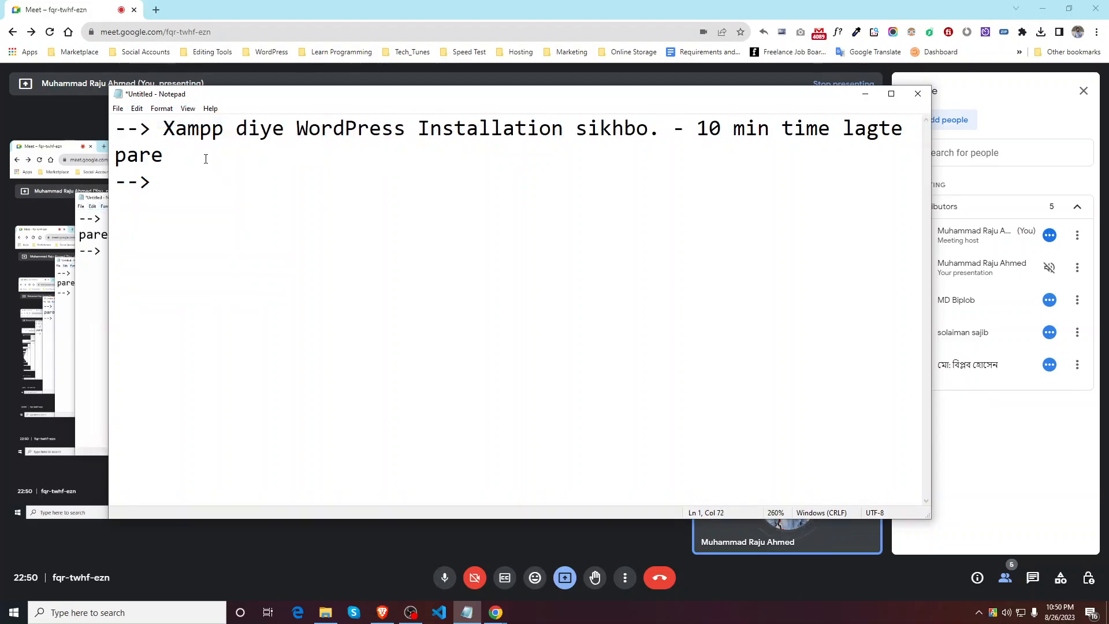
Step: Add the note '--> Local diye WordPress Installtion sikhbo. 2-3 mins'
type(". ")
type("-->")
type(" Locak d")
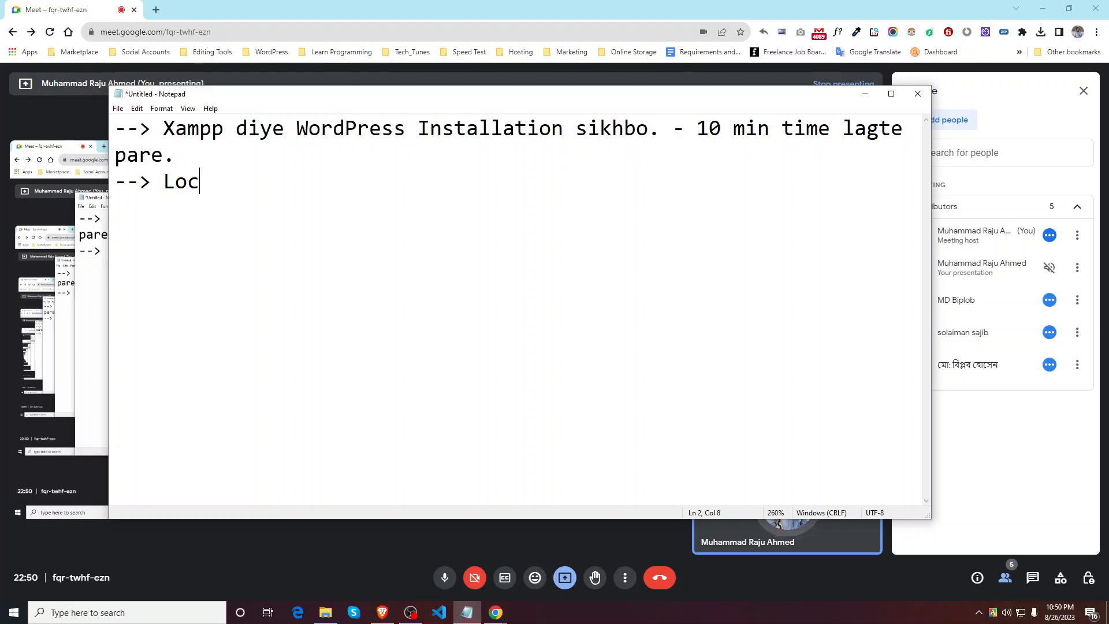
key("BackSpace")
key("BackSpace")
key("BackSpace")
type("l diye Wo")
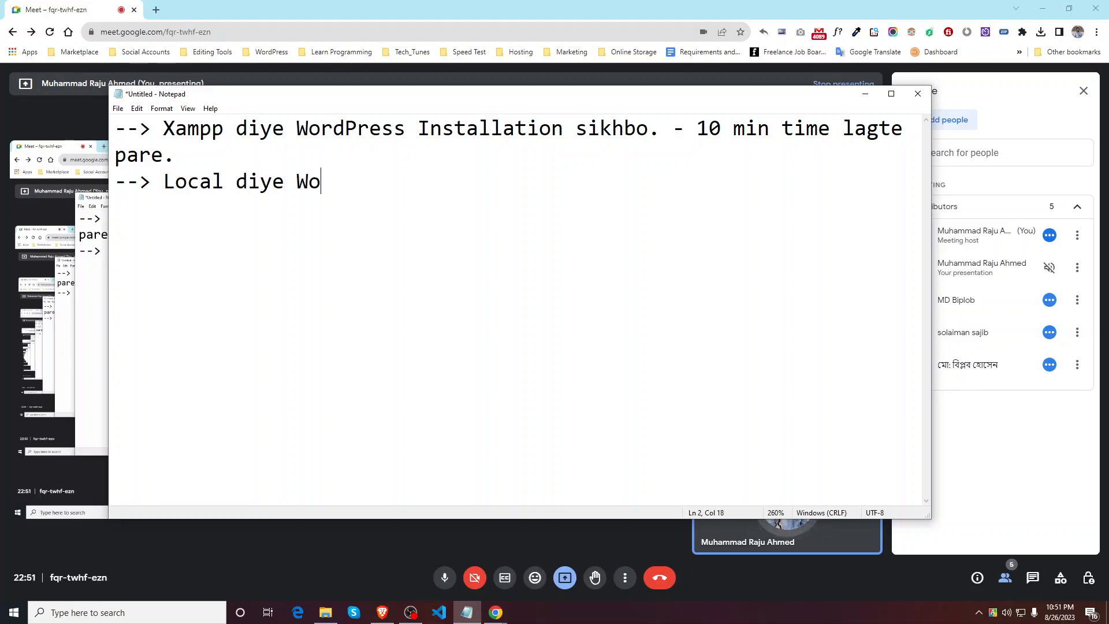
type("rdPress Installtio")
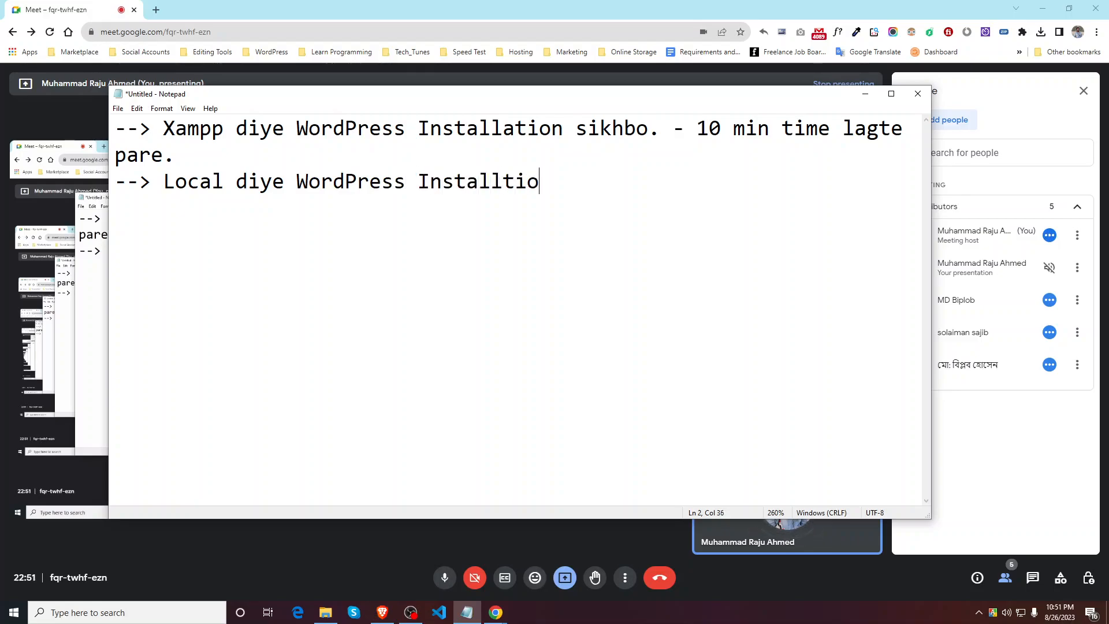
key("BackSpace")
type("on sikhbo")
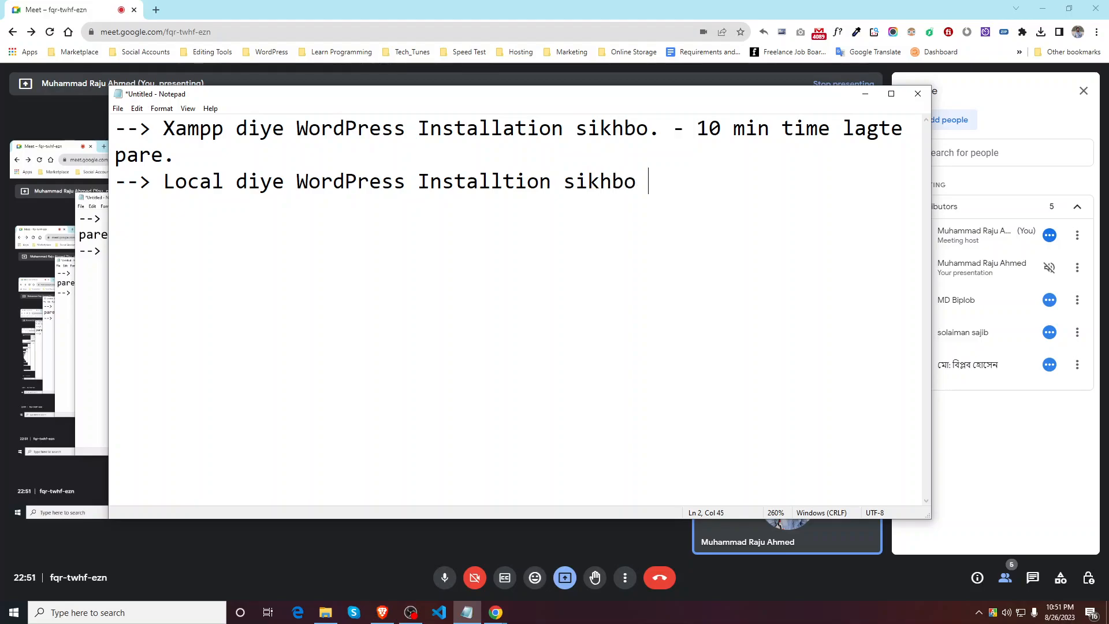
type(".")
type("2-3 mins")
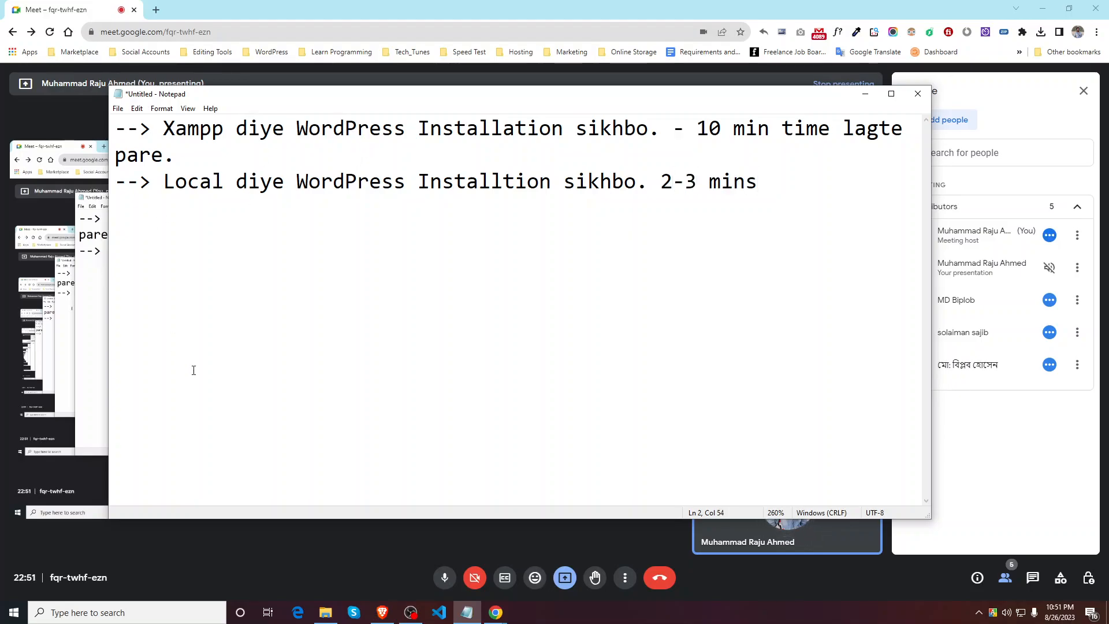
Step: Change 'min' to 'mins' in the first note, finish the second with 'time lagbe', and start a new line
left_click(769, 128)
type("s")
left_click(780, 180)
left_click_drag(724, 128, 697, 128)
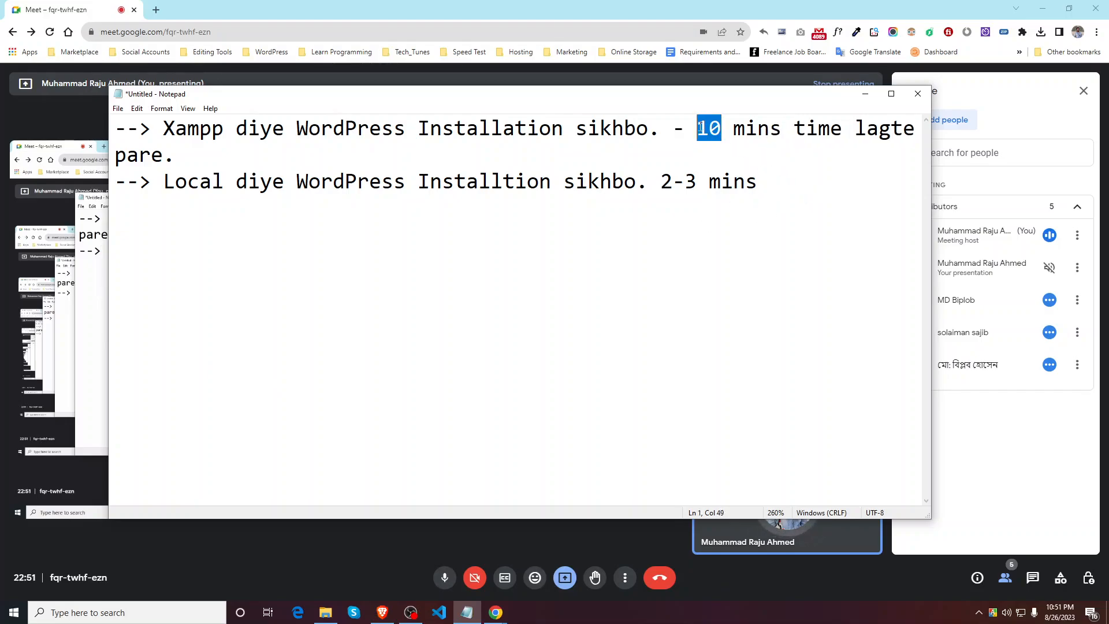
double_click(740, 131)
left_click(774, 182)
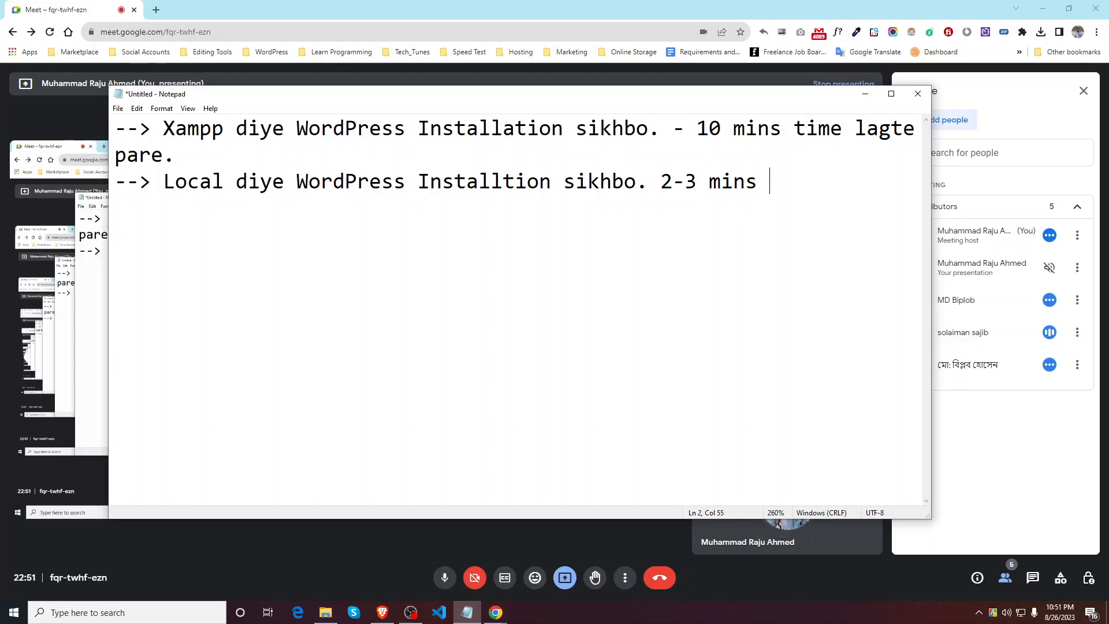
type("time lagbe")
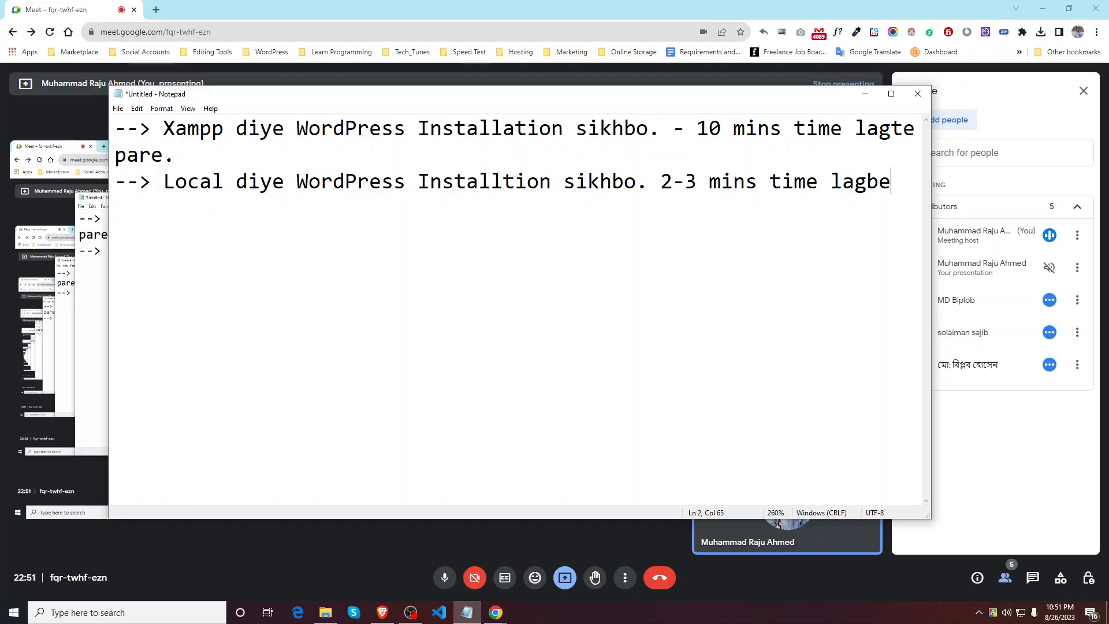
left_click_drag(172, 139, 188, 152)
left_click(261, 140)
key("Return")
key("Return")
Step: Type 'Database Create kora lage.' on its own line, then highlight parts of the notes
type("Data")
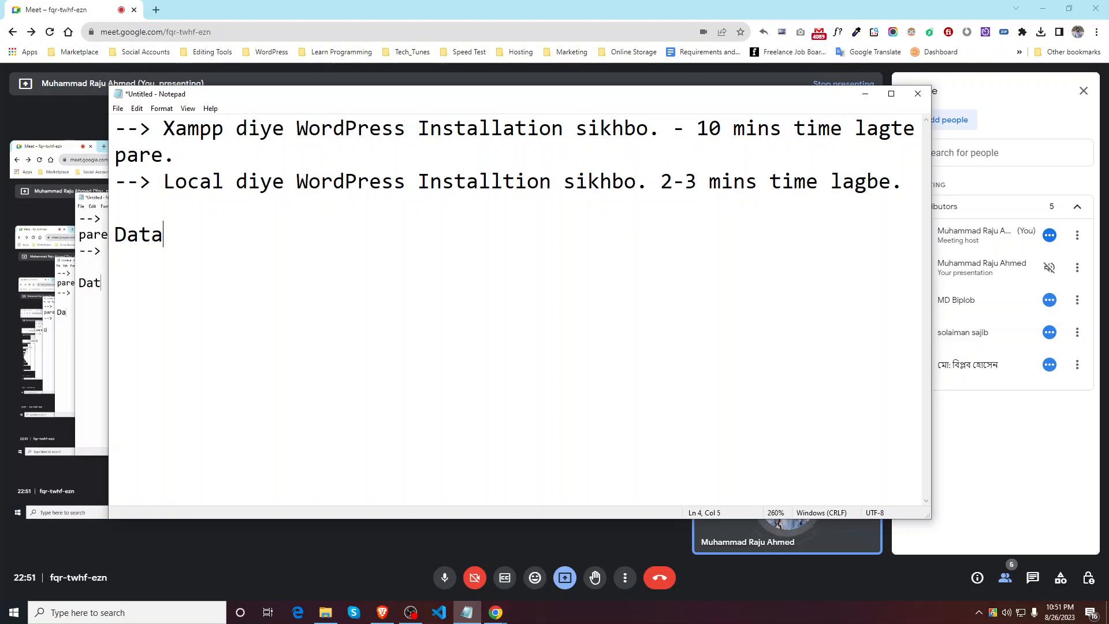
type("base Creat")
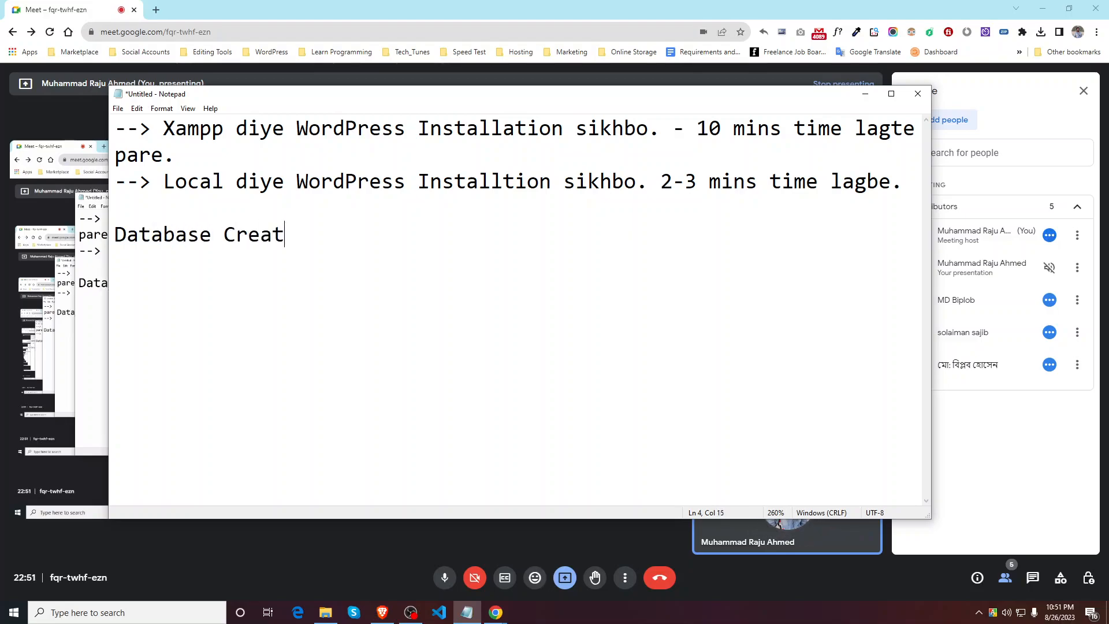
type("e kora lage.")
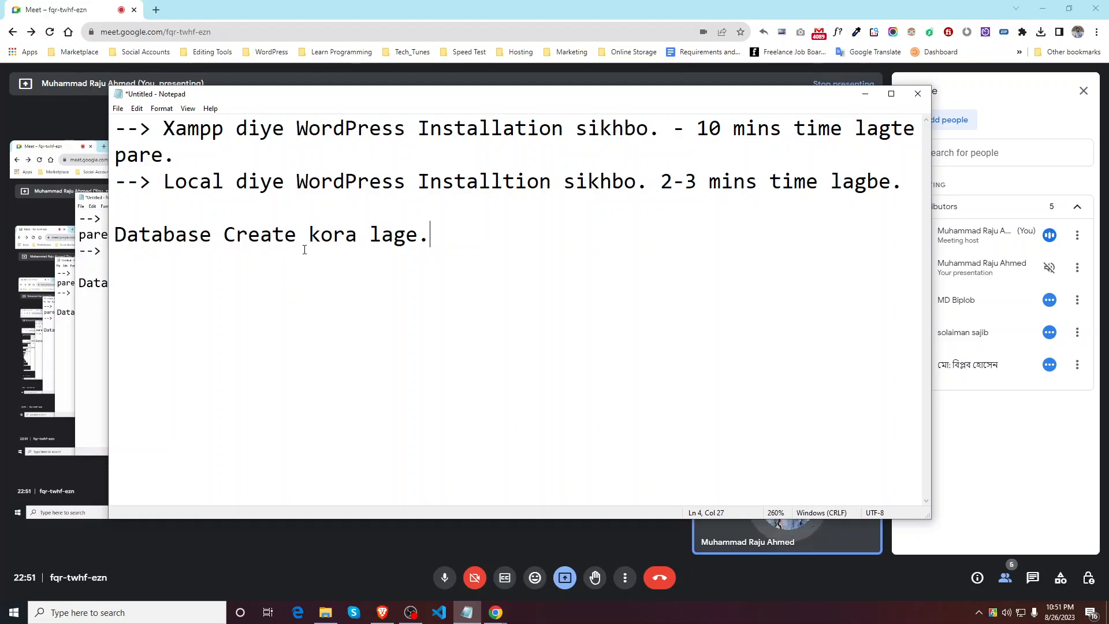
left_click_drag(171, 134, 623, 104)
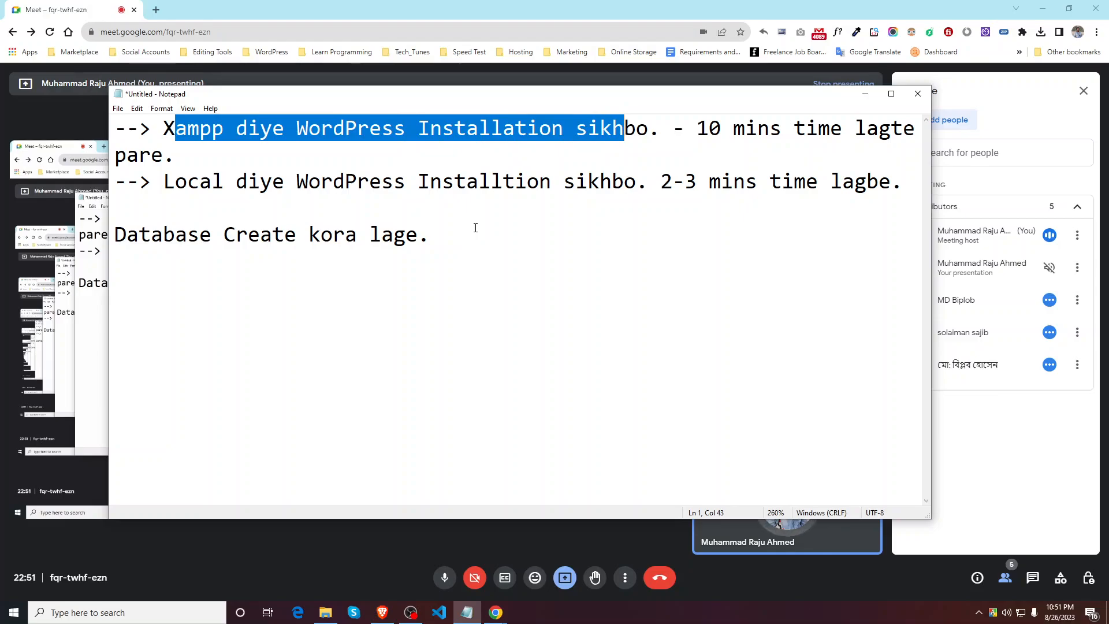
left_click_drag(162, 181, 442, 183)
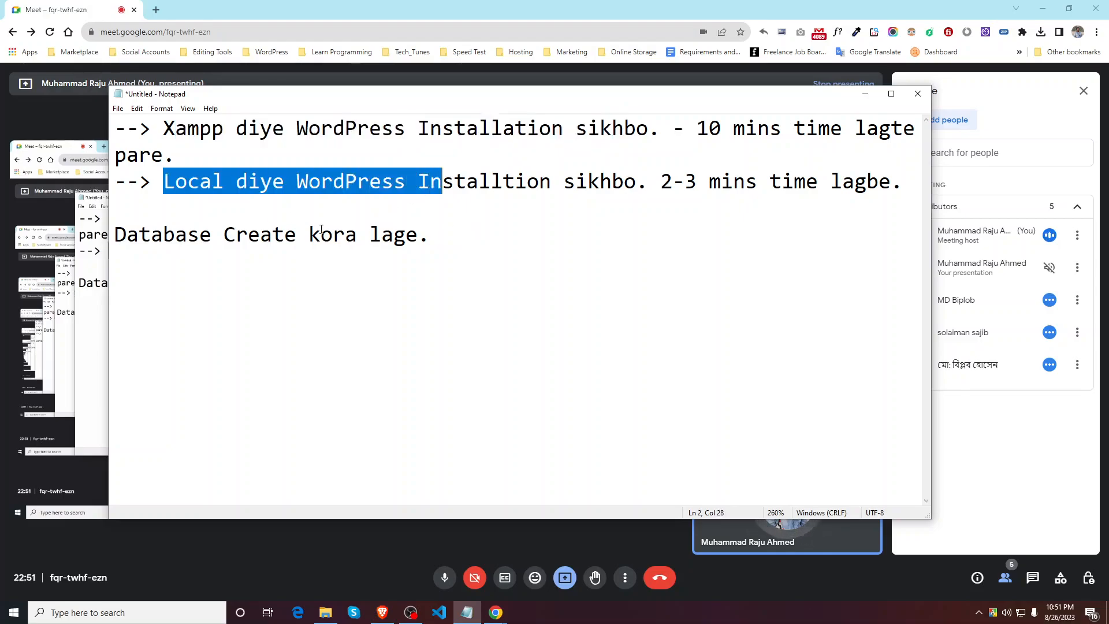
left_click(379, 188)
left_click_drag(116, 237, 164, 237)
left_click(215, 277)
left_click_drag(275, 236, 115, 237)
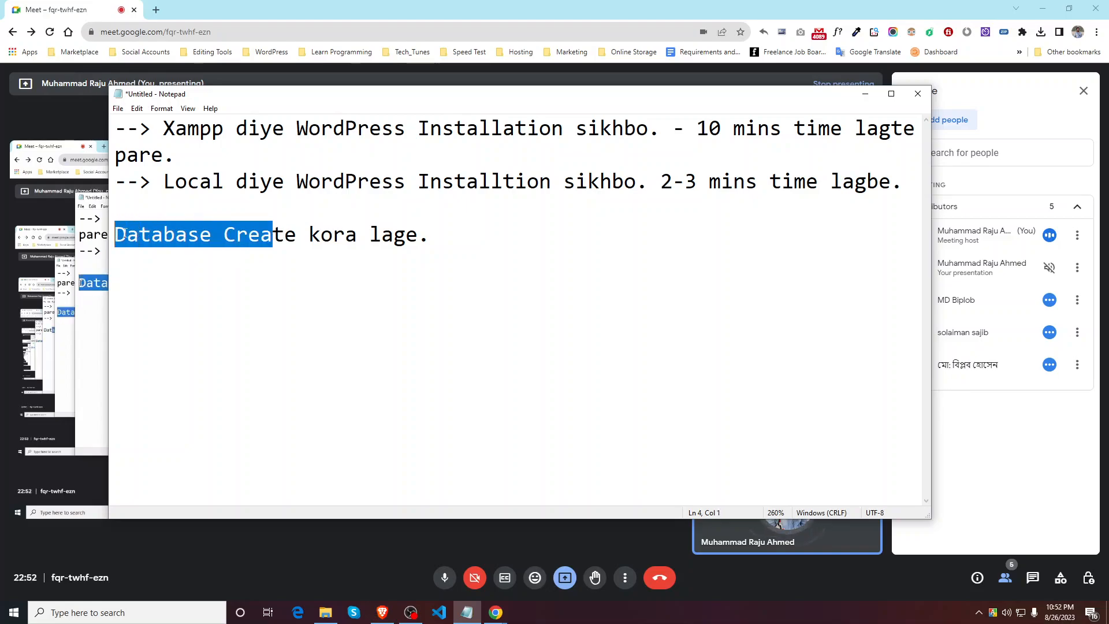
left_click(270, 292)
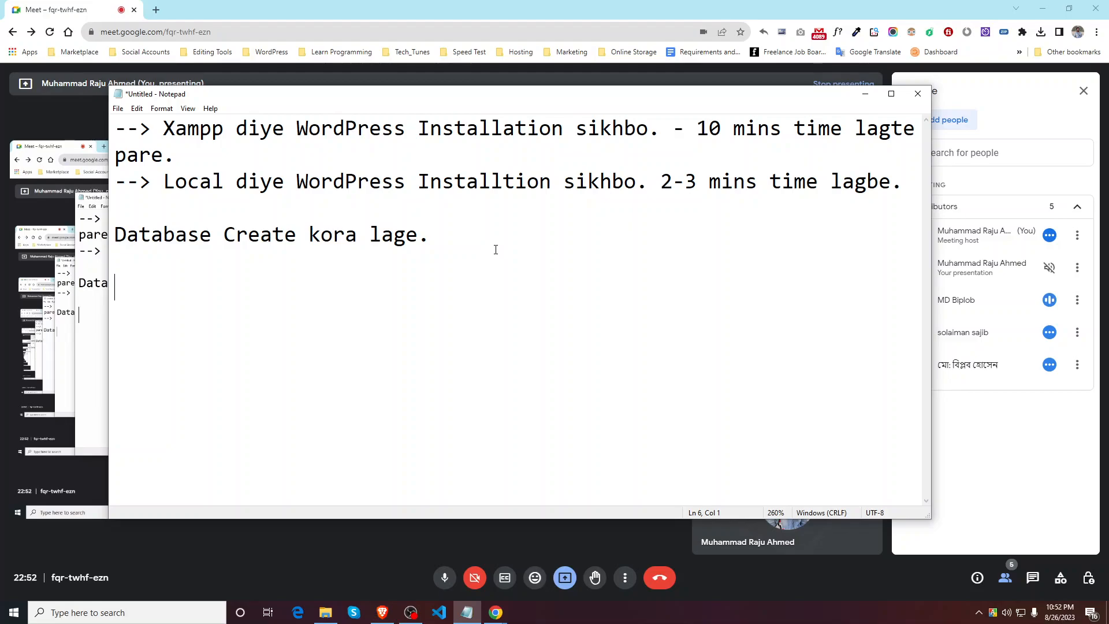
left_click_drag(161, 182, 250, 183)
left_click(532, 242)
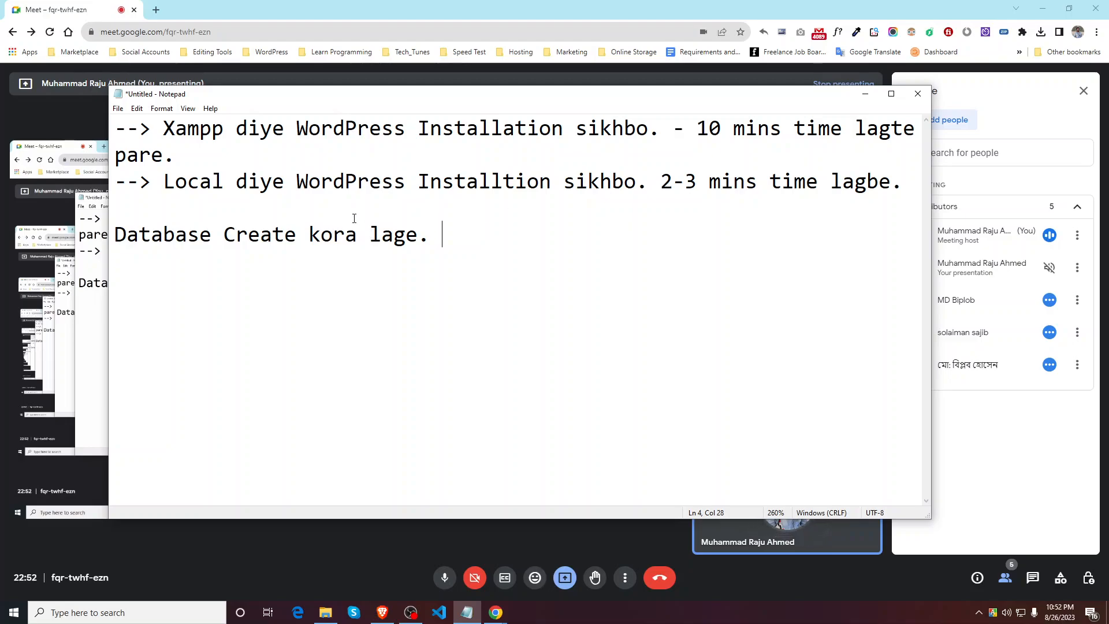
Step: Highlight the Database line, then the Xampp and Local installation notes again
left_click_drag(203, 238, 115, 239)
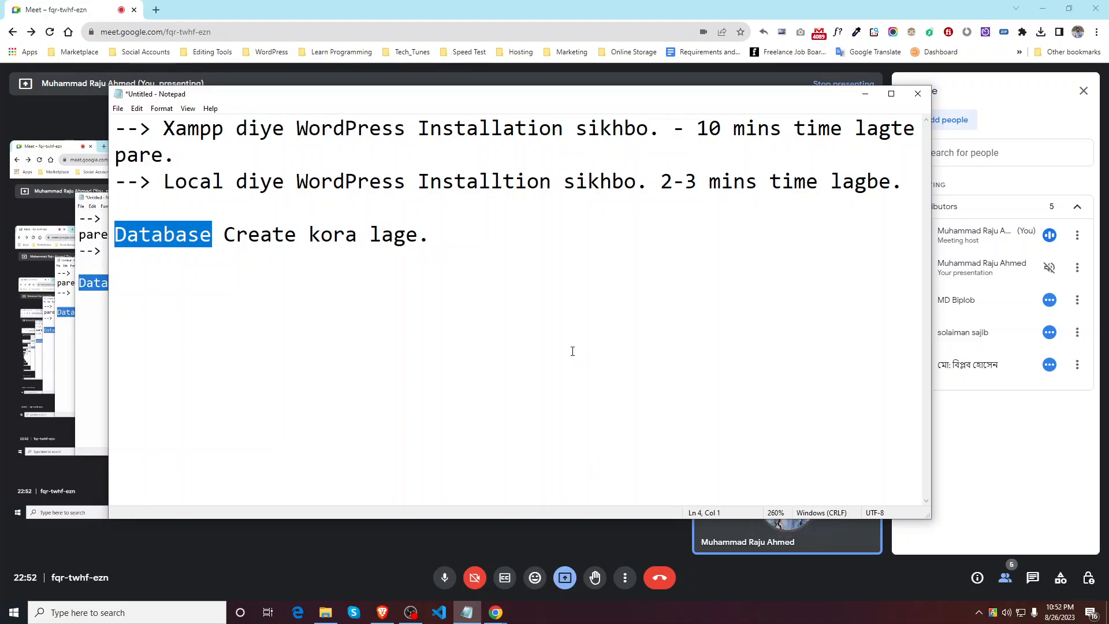
left_click(469, 251)
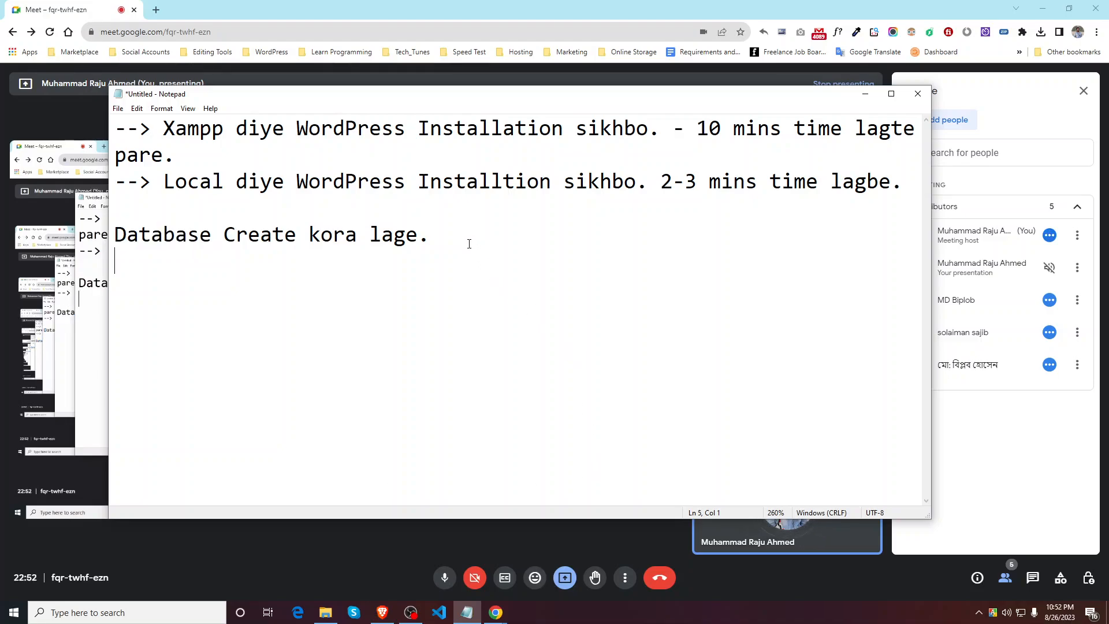
left_click_drag(469, 244, 407, 237)
left_click(452, 257)
left_click_drag(163, 129, 633, 145)
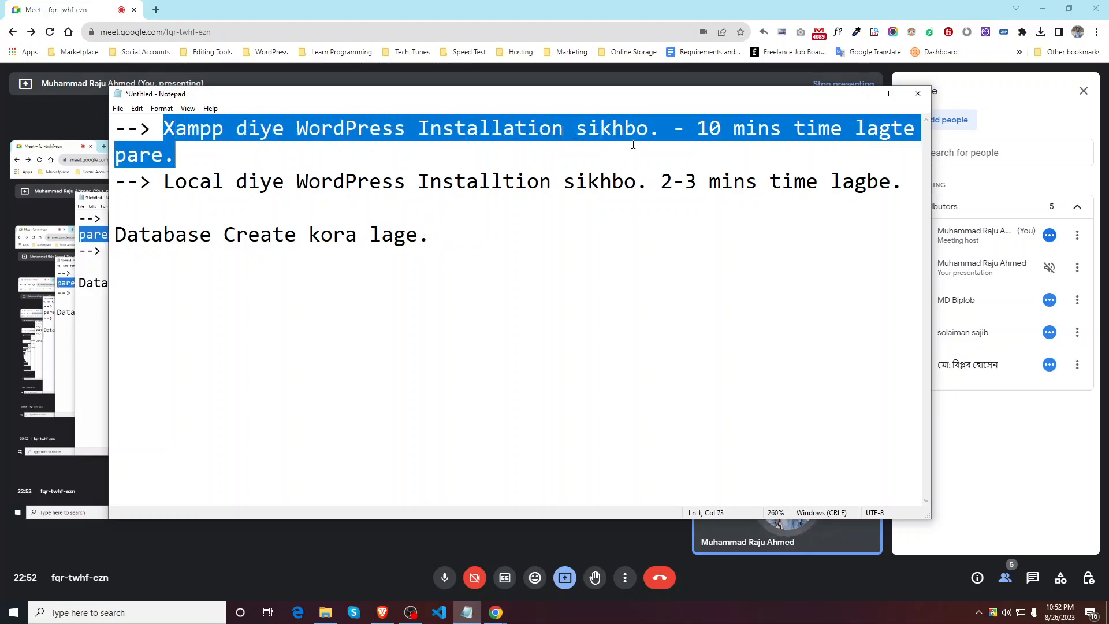
left_click(635, 129)
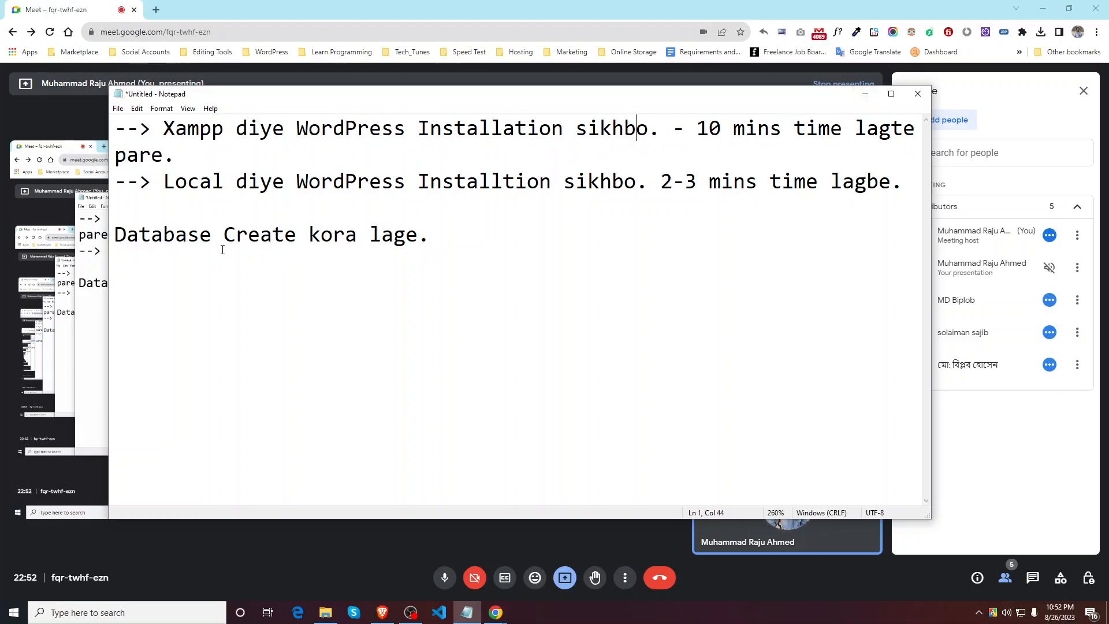
left_click_drag(161, 181, 551, 182)
left_click_drag(163, 129, 553, 129)
left_click_drag(164, 182, 611, 182)
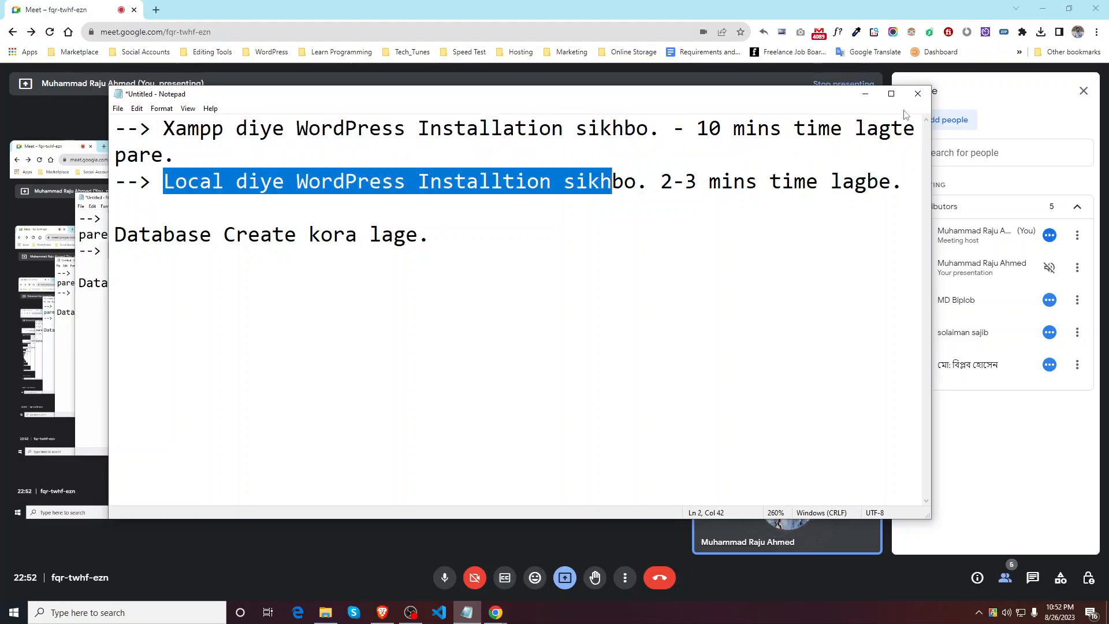
Step: Minimize Notepad and pin XAMPP Control Panel to the taskbar from Windows search
left_click(865, 94)
mouse_move(326, 612)
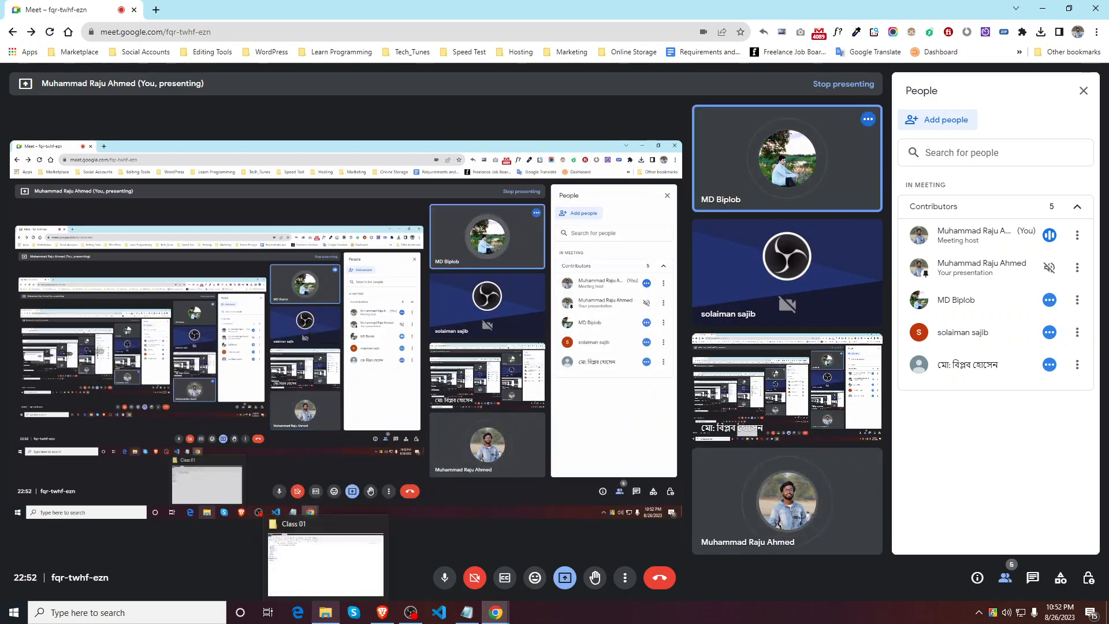
left_click(87, 619)
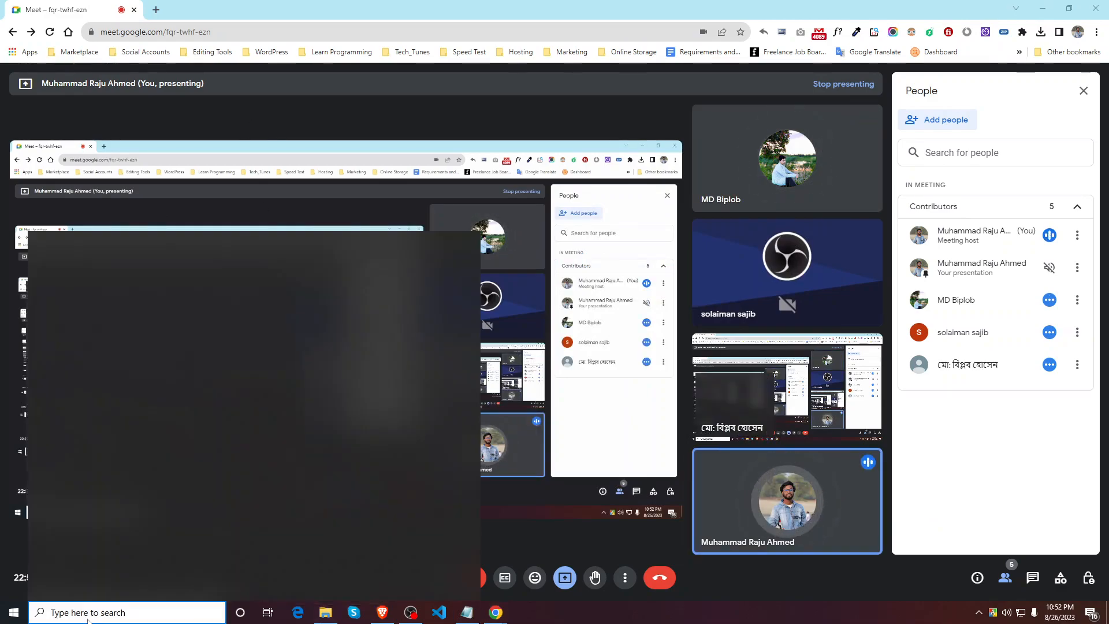
type("x")
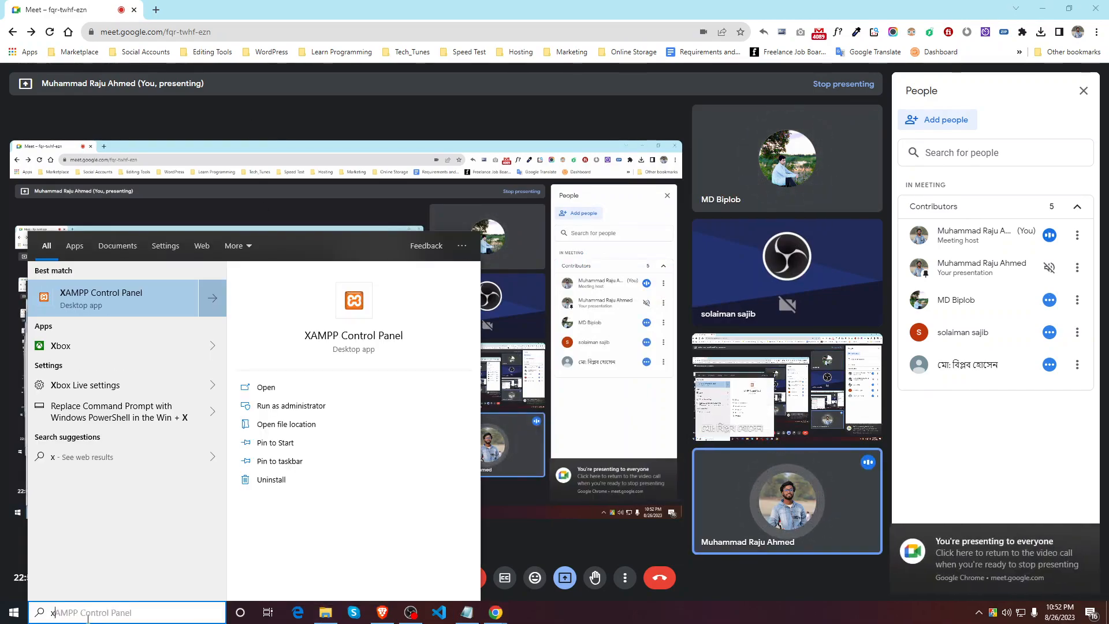
left_click(254, 461)
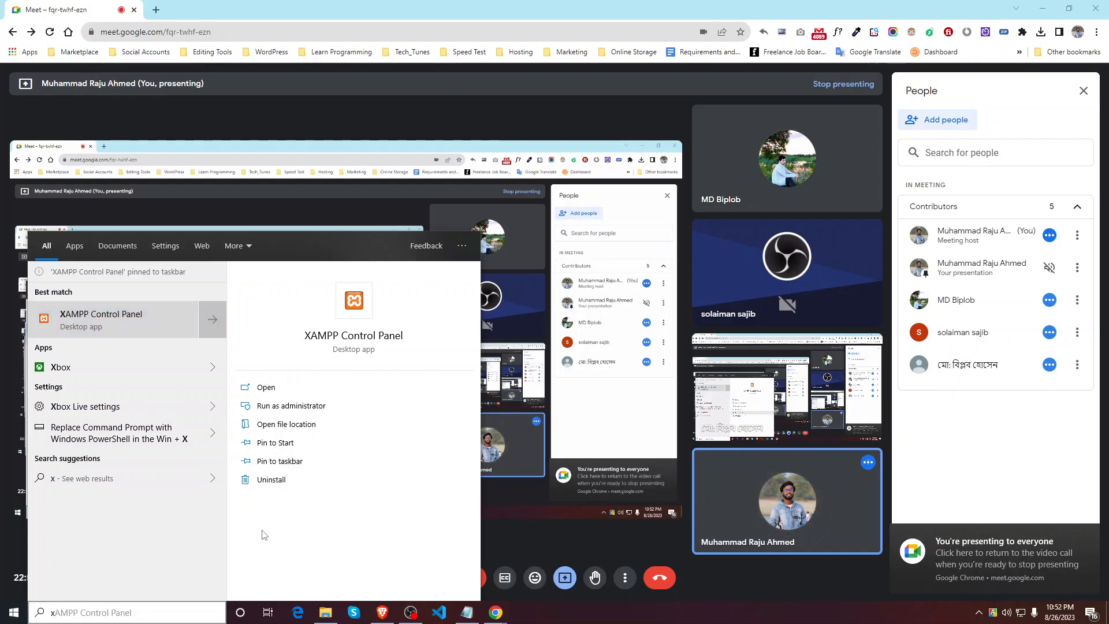
left_click(562, 617)
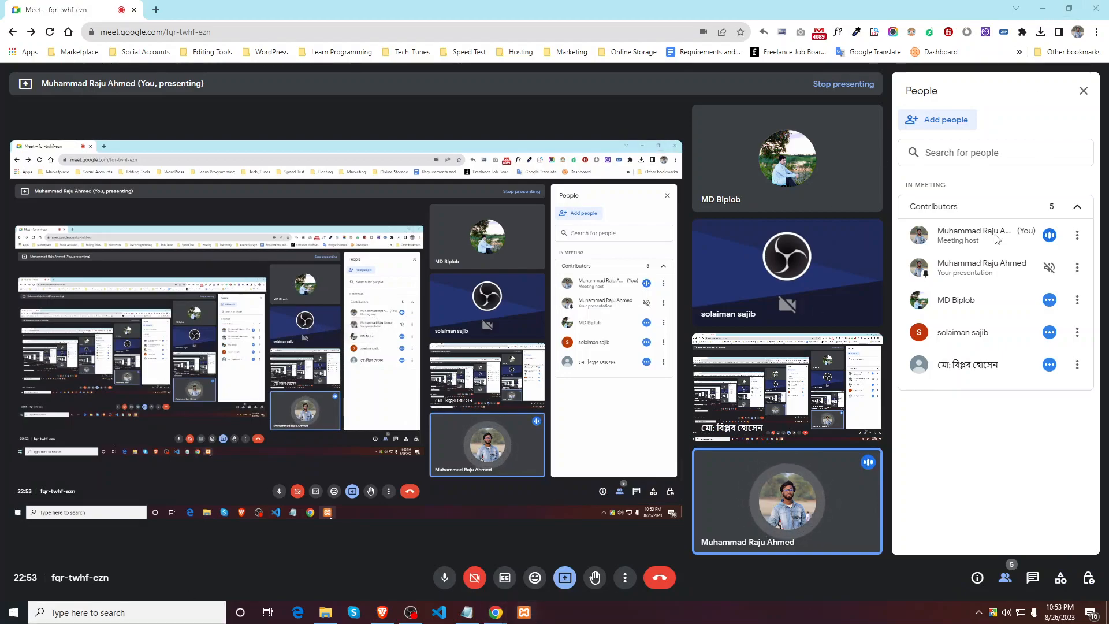
Step: Minimize the Meet window and turn on Show desktop icons from the desktop's View menu
left_click(1043, 9)
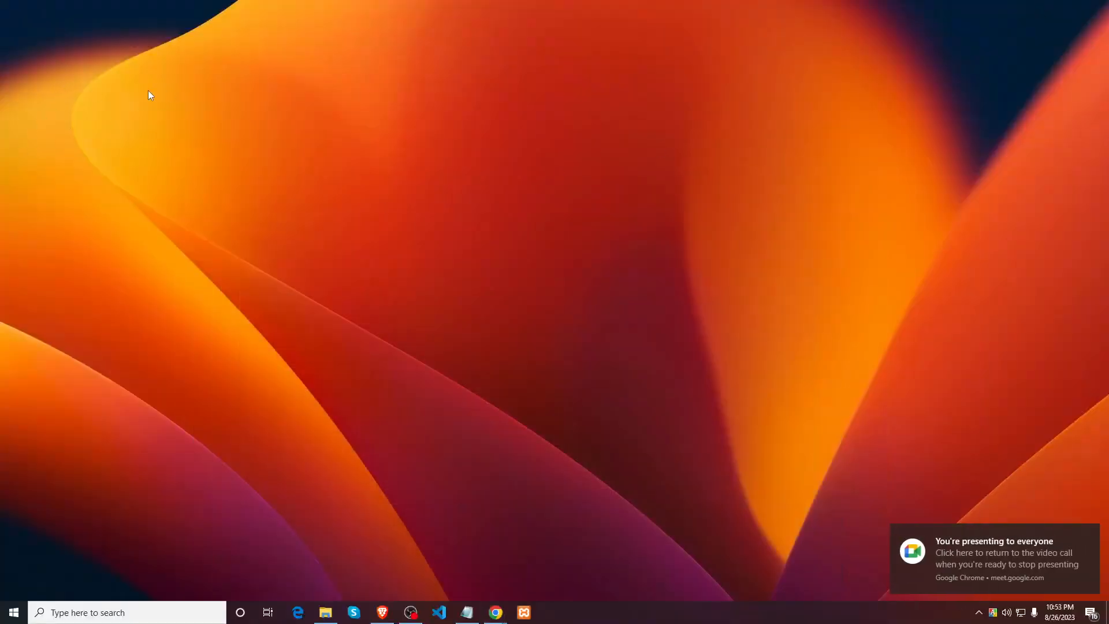
right_click(222, 93)
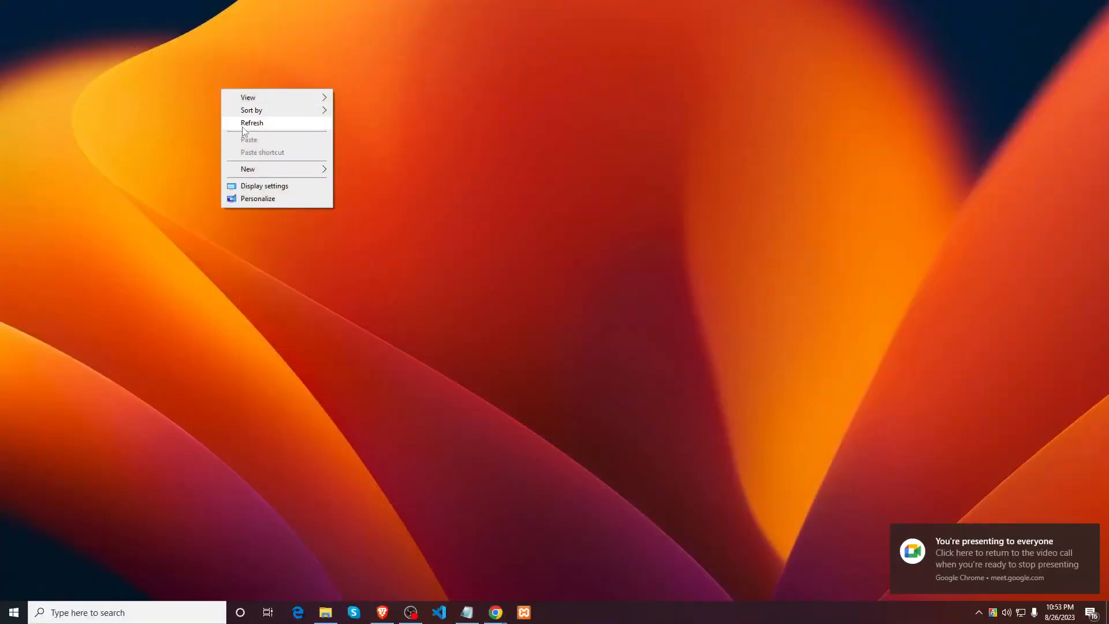
mouse_move(297, 98)
left_click(392, 169)
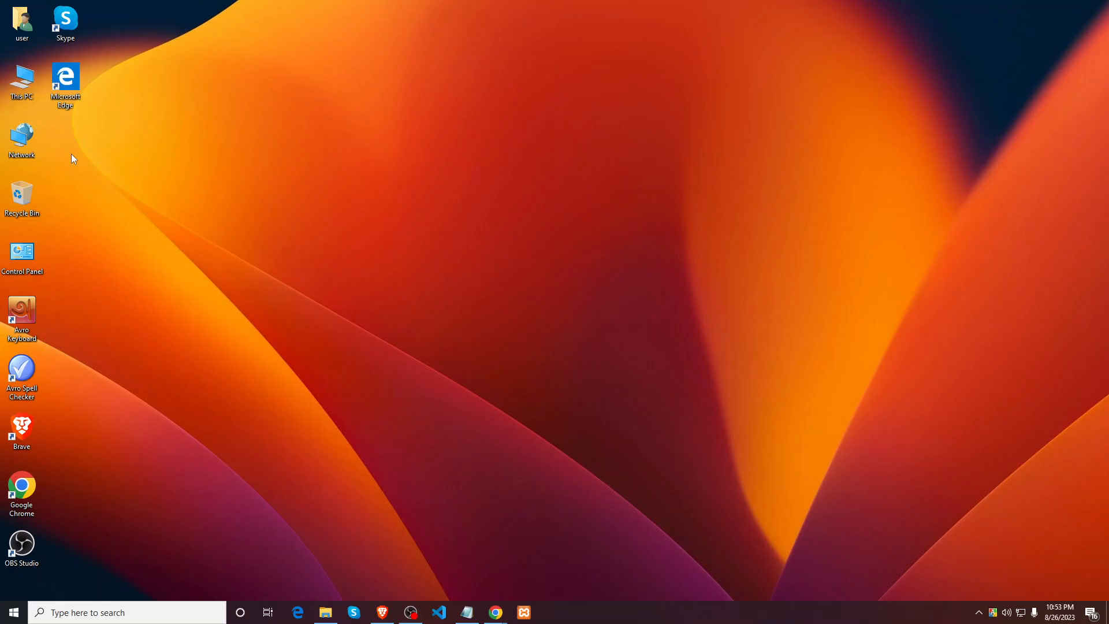
right_click(176, 220)
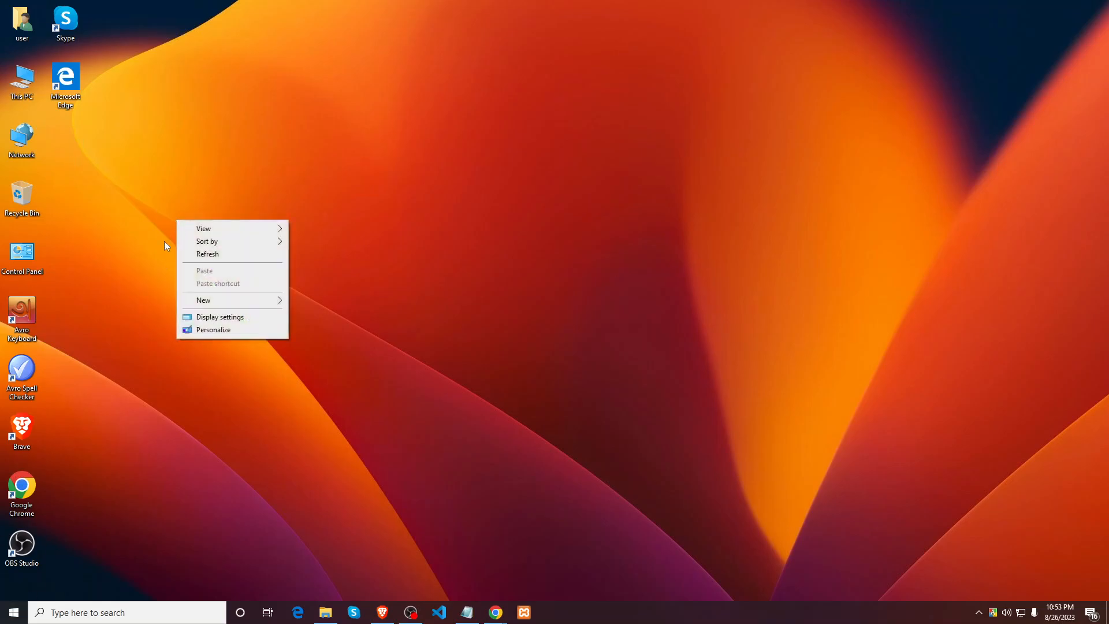
left_click(118, 305)
Step: Launch XAMPP Control Panel from the Start menu's XAMPP folder after trying a search for 'xa'
left_click(84, 613)
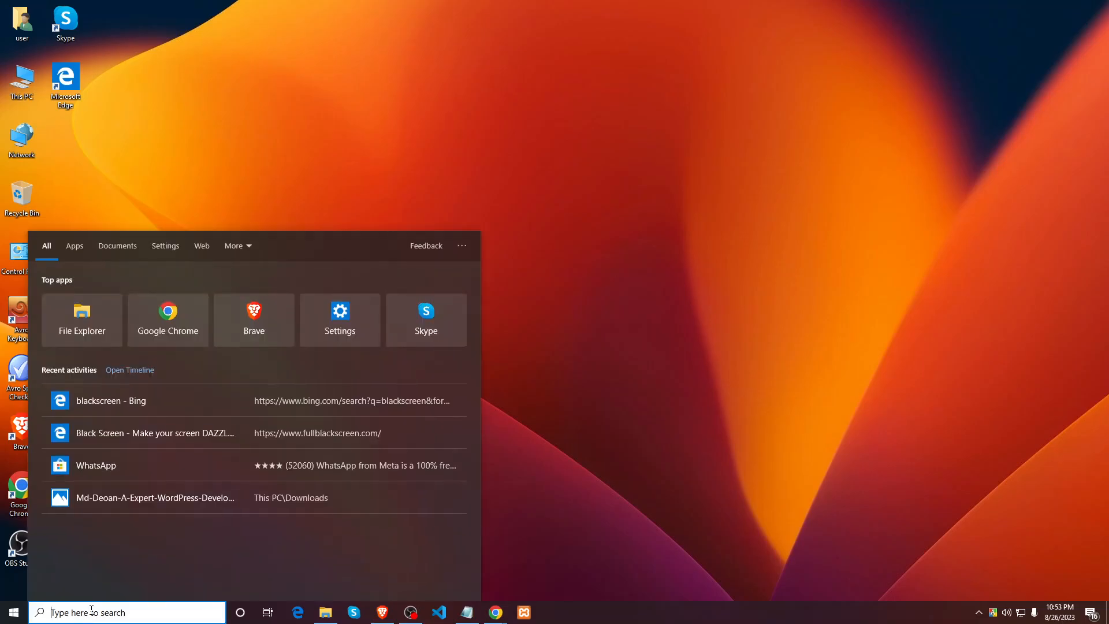
type("xa")
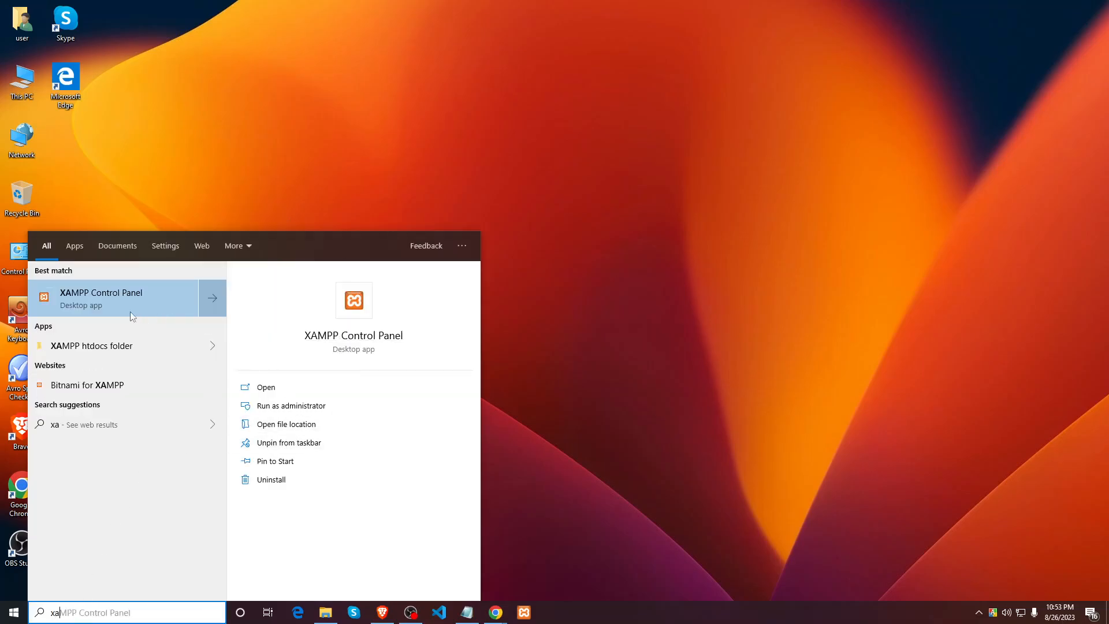
left_click(545, 217)
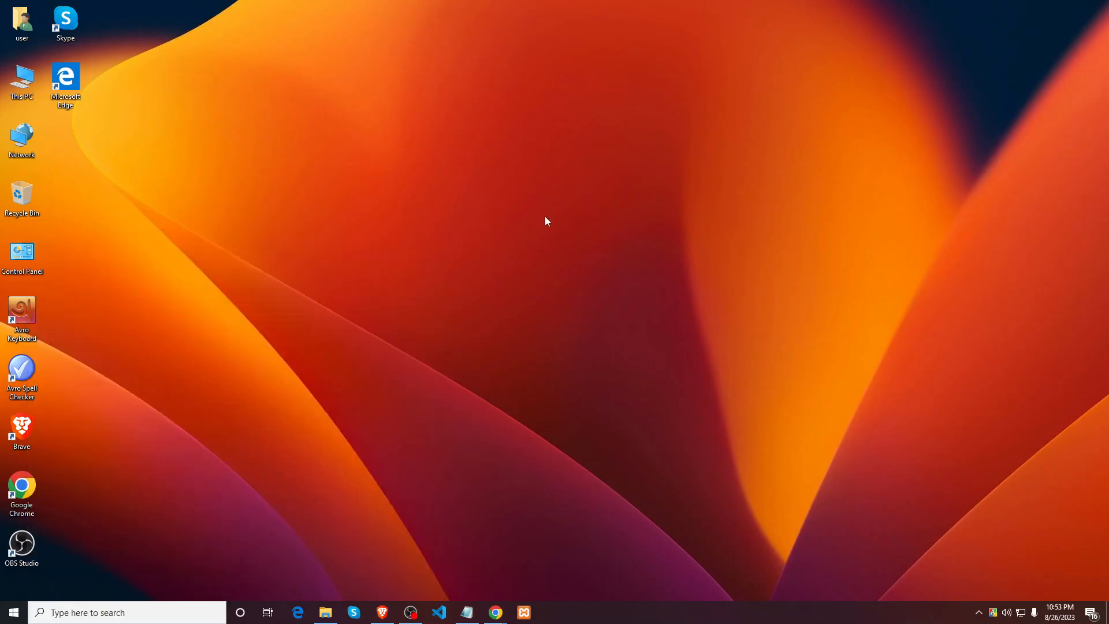
left_click(14, 613)
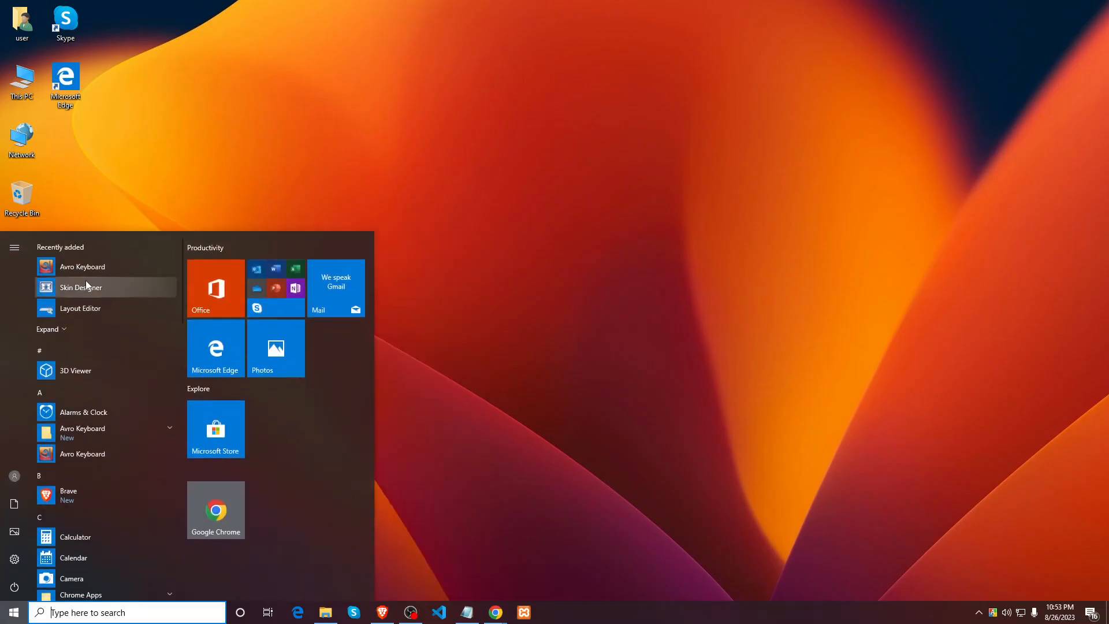
scroll(80, 324, "down", 3)
scroll(79, 355, "down", 20)
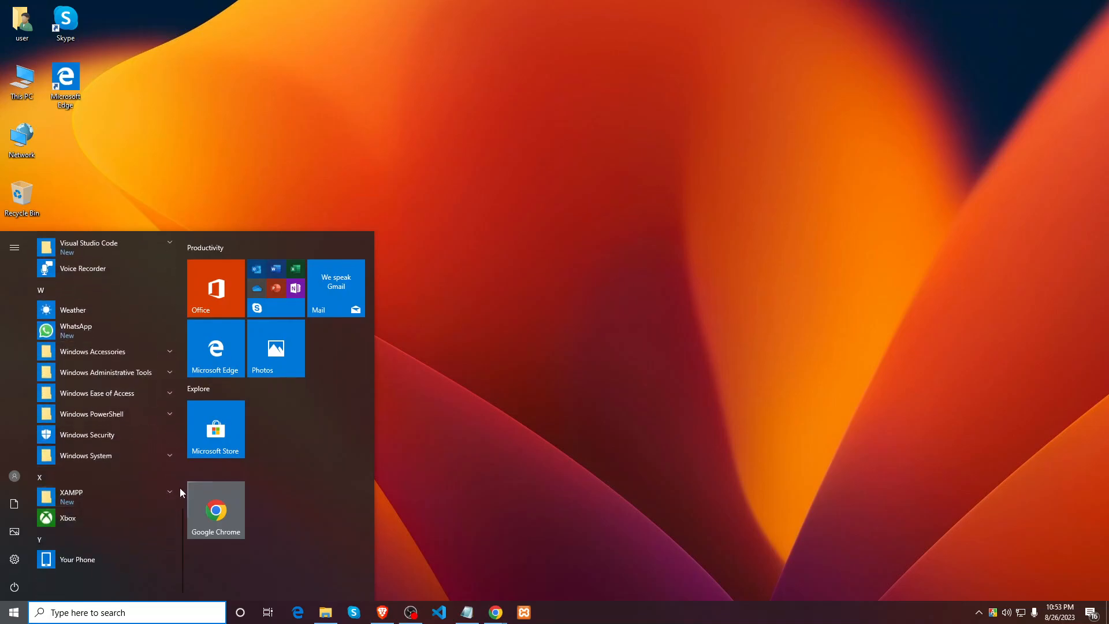
left_click(167, 490)
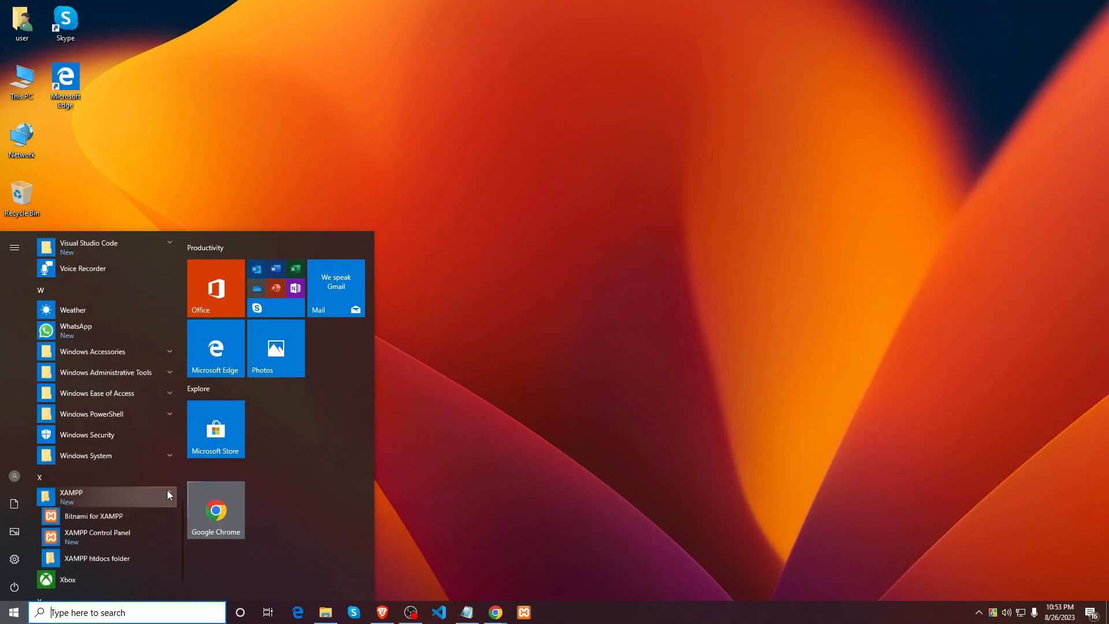
left_click(116, 536)
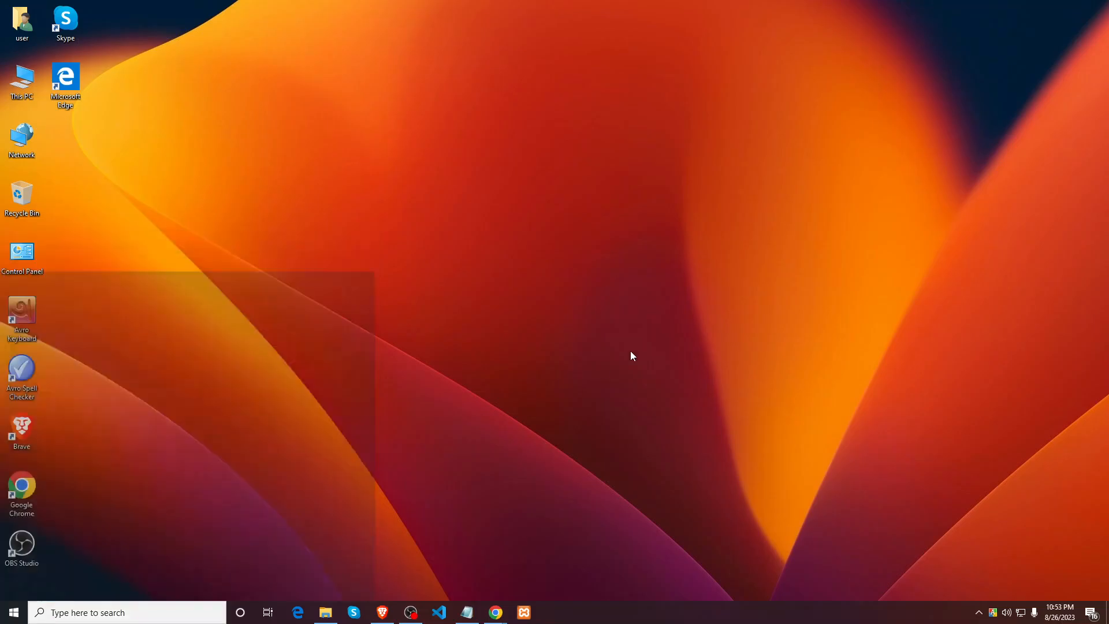
Step: Browse drive C in File Explorer, checking the Program Files folders, and open C:\xampp
left_click(326, 612)
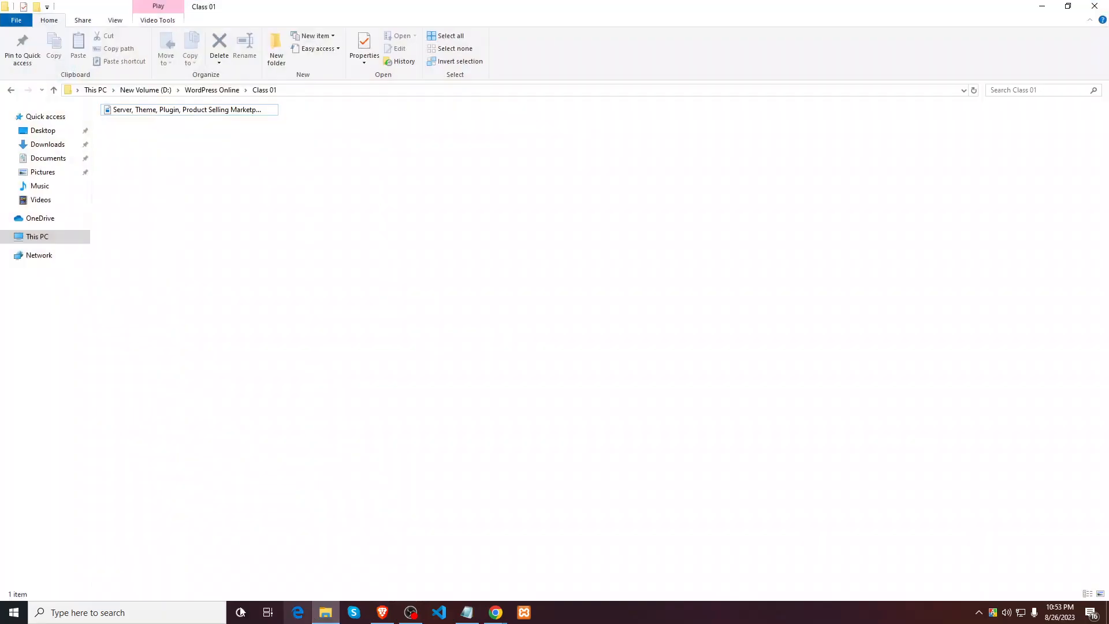
left_click(37, 237)
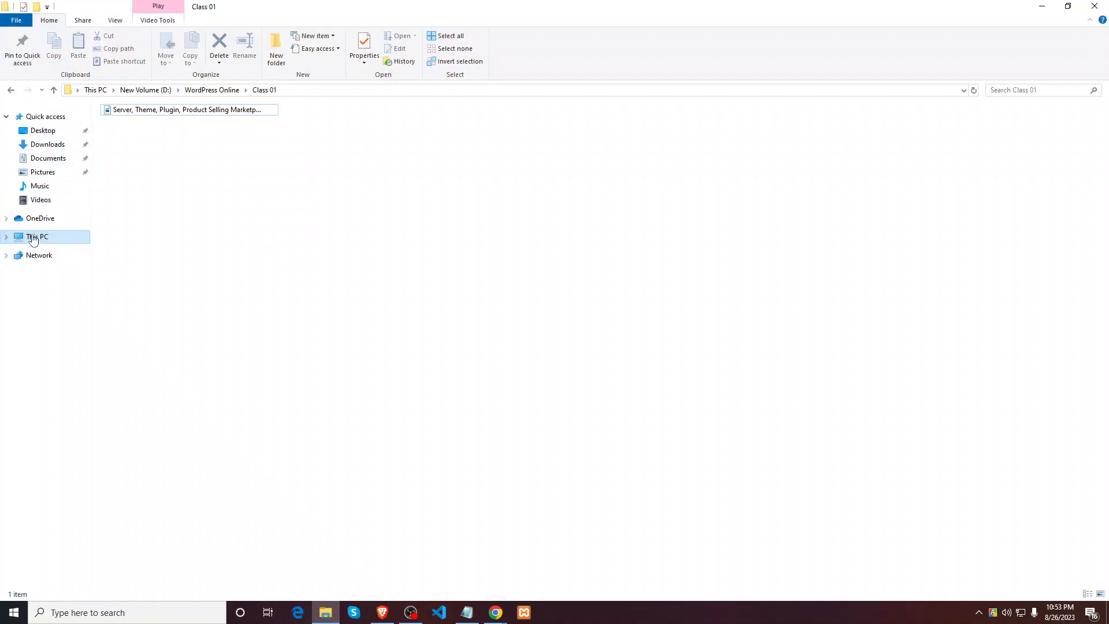
double_click(146, 231)
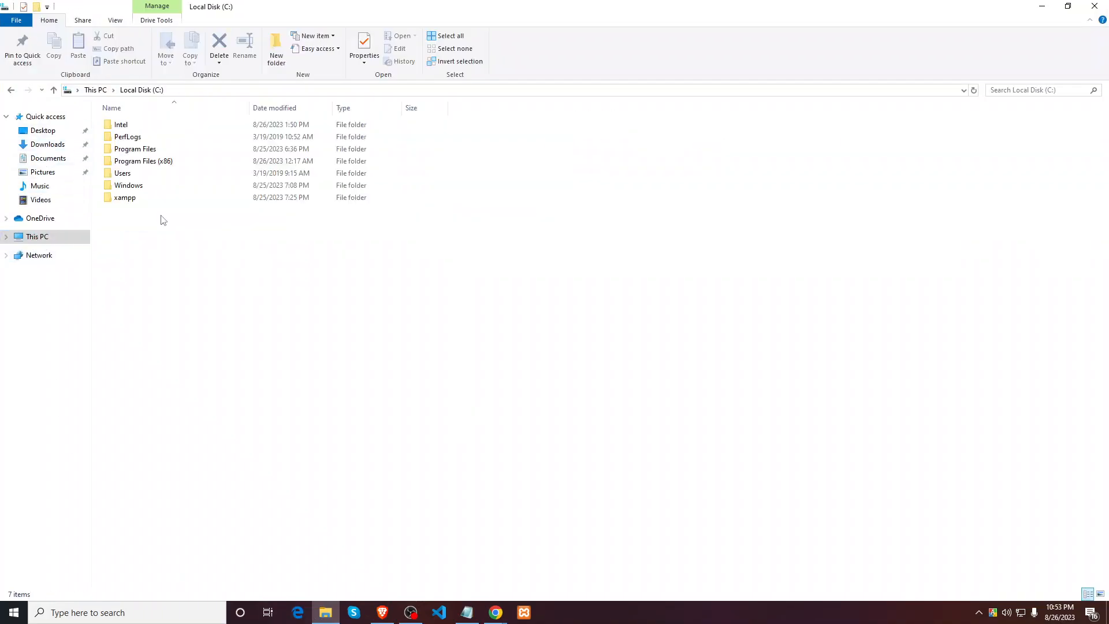
double_click(147, 164)
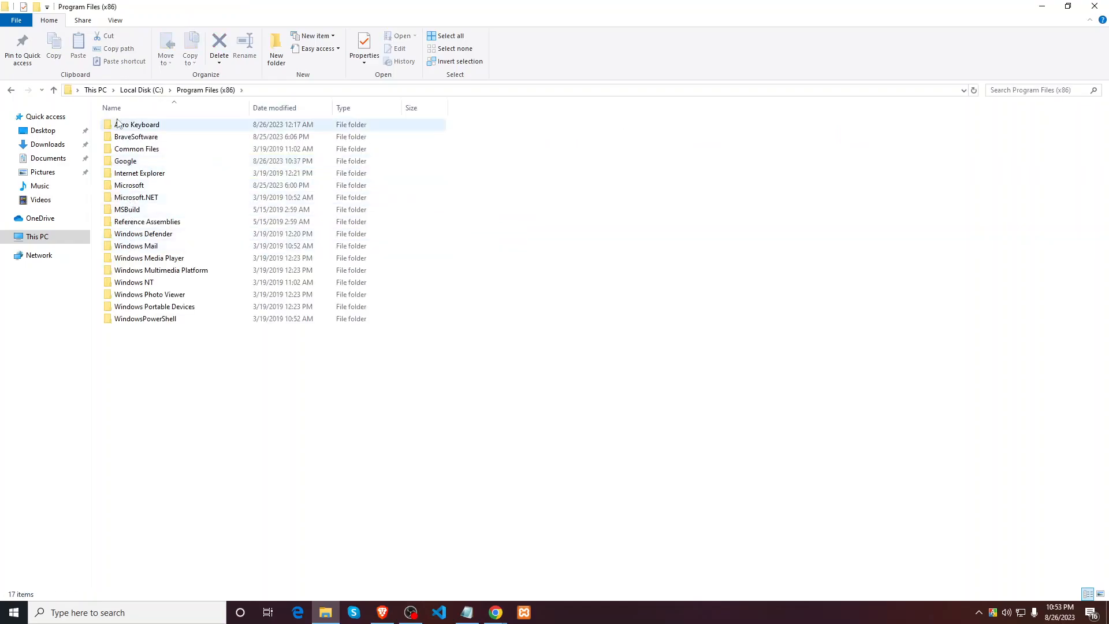
left_click(146, 93)
double_click(129, 149)
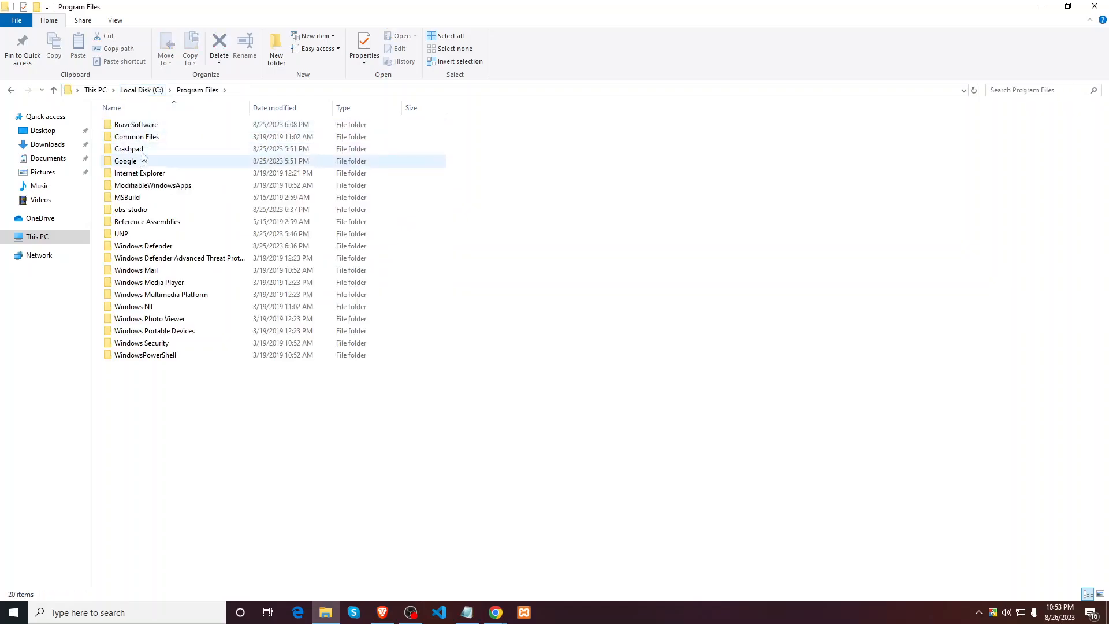
left_click(141, 90)
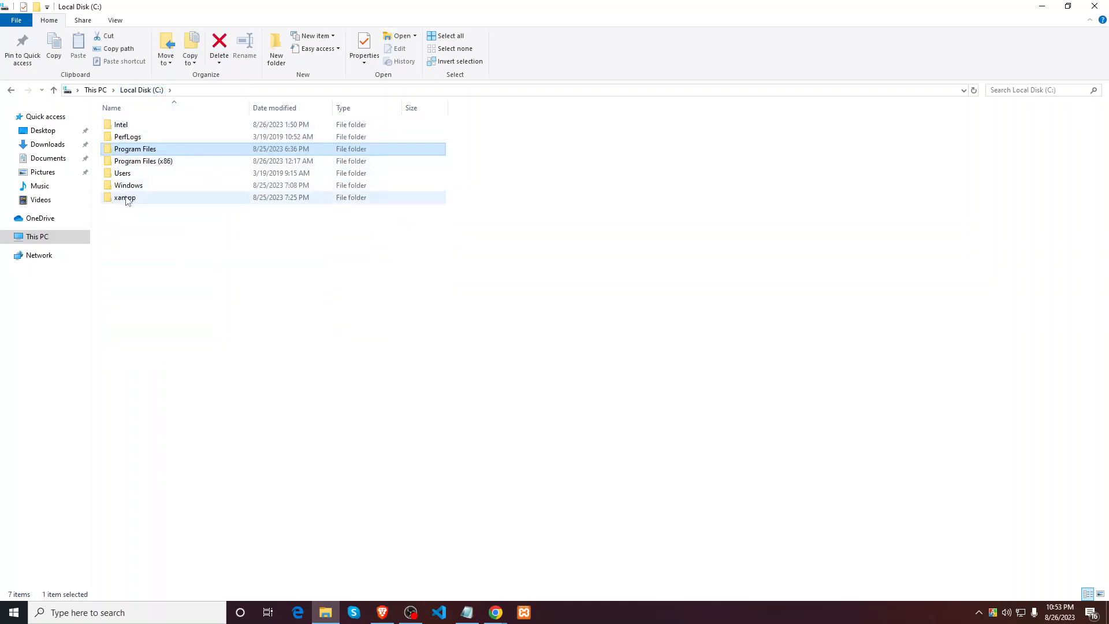
double_click(126, 197)
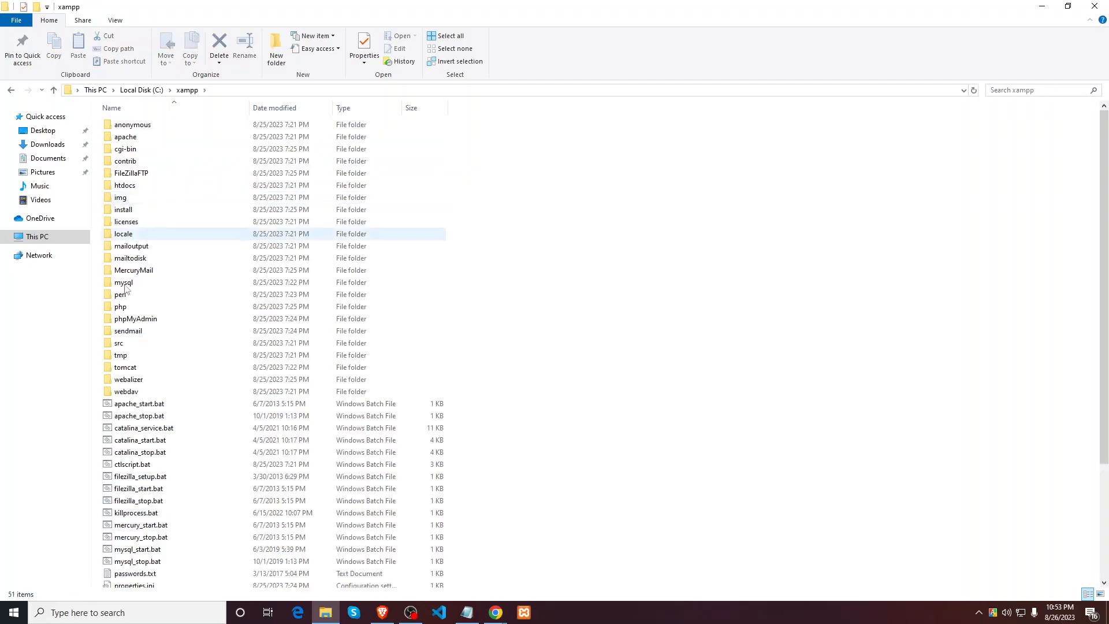
scroll(164, 311, "down", 4)
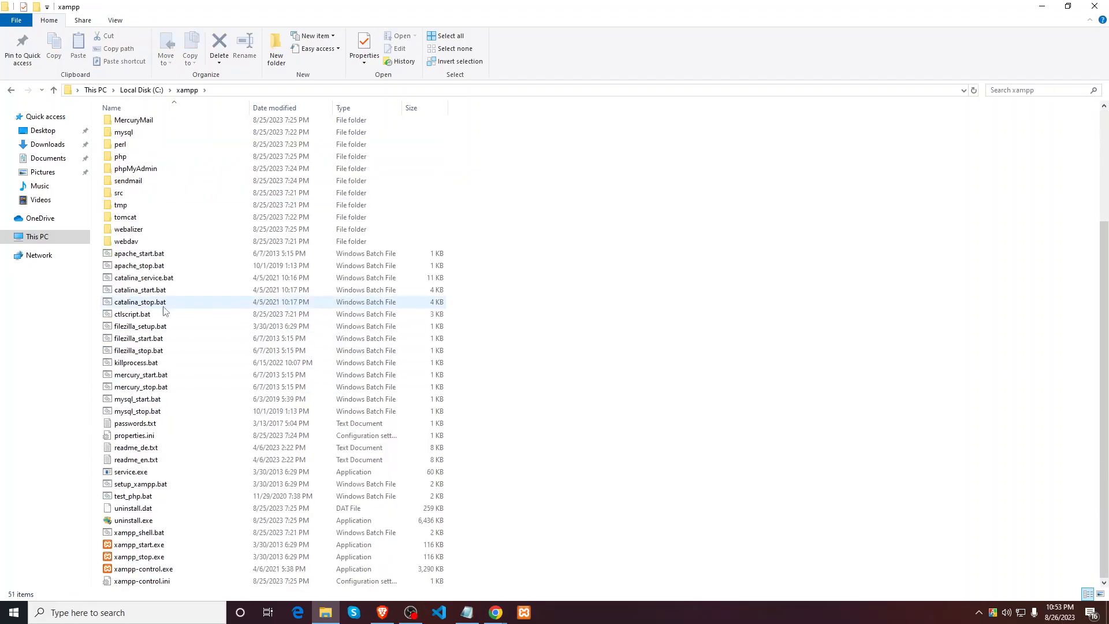
Step: Close File Explorer, launch XAMPP Control Panel from the taskbar, and centre its window
right_click(139, 569)
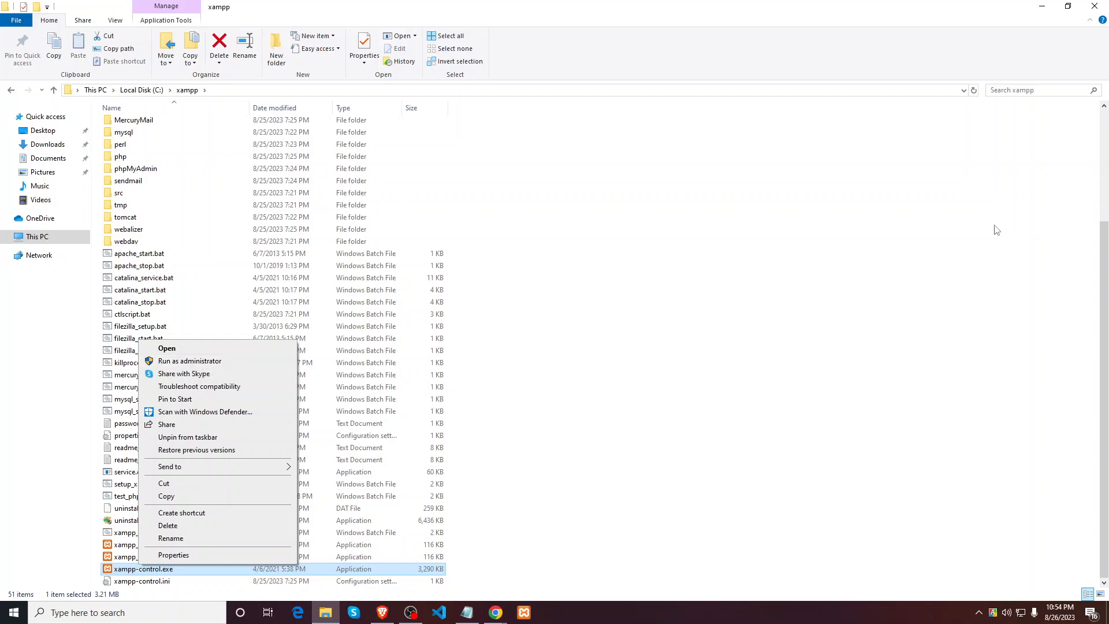
left_click(1089, 8)
left_click(1089, 8)
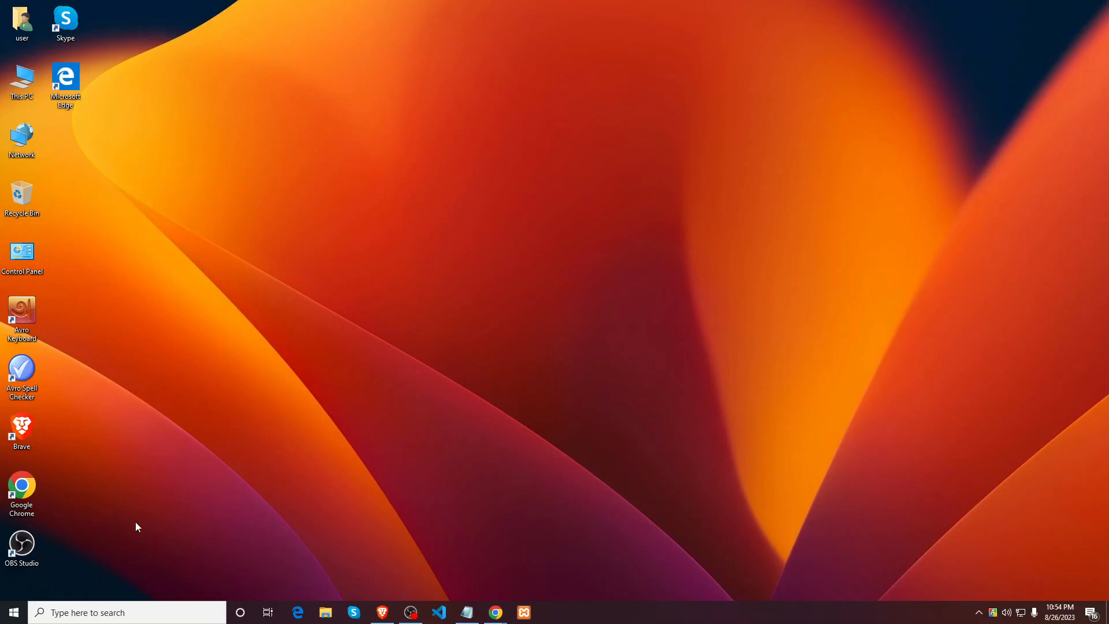
left_click(529, 614)
left_click_drag(202, 7, 484, 124)
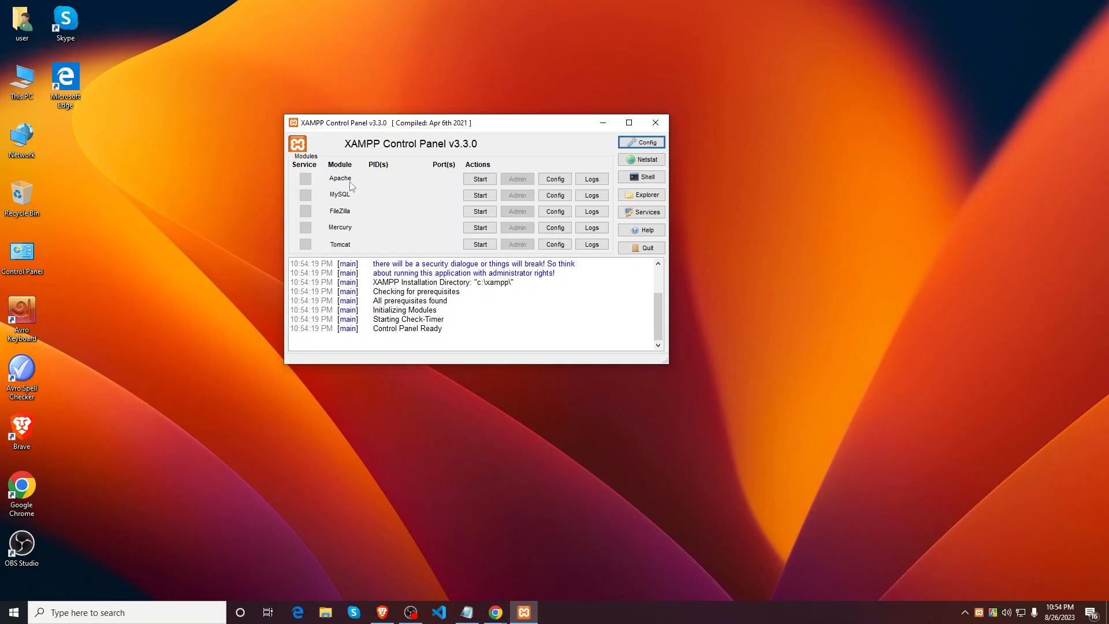
Step: Start Apache and MySQL, allowing mysqld through the firewall on private and public networks
left_click(466, 180)
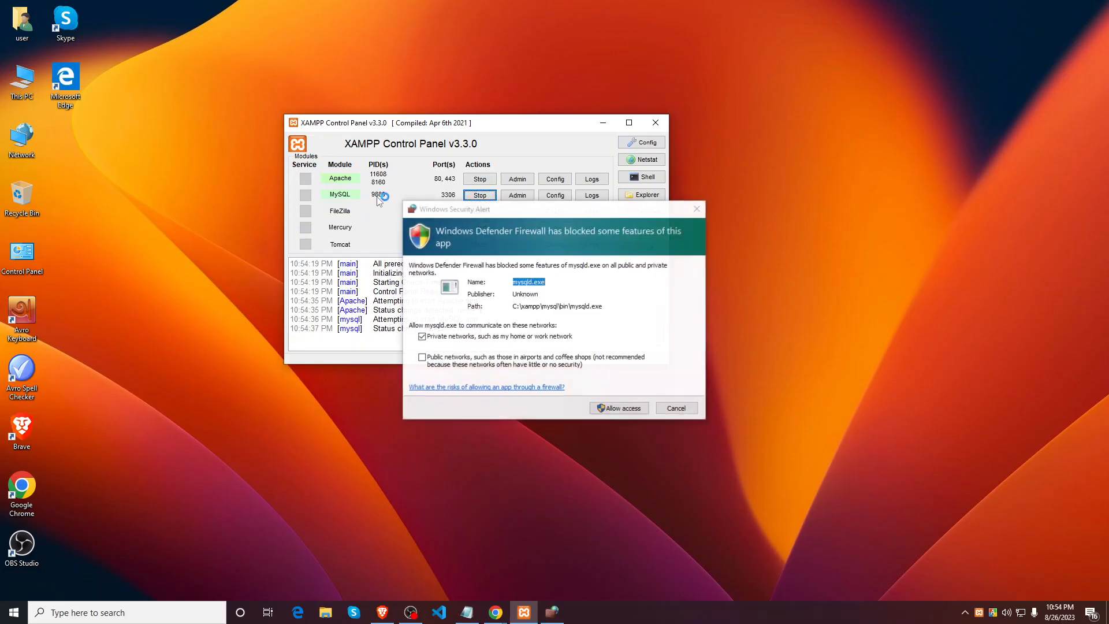
left_click(422, 358)
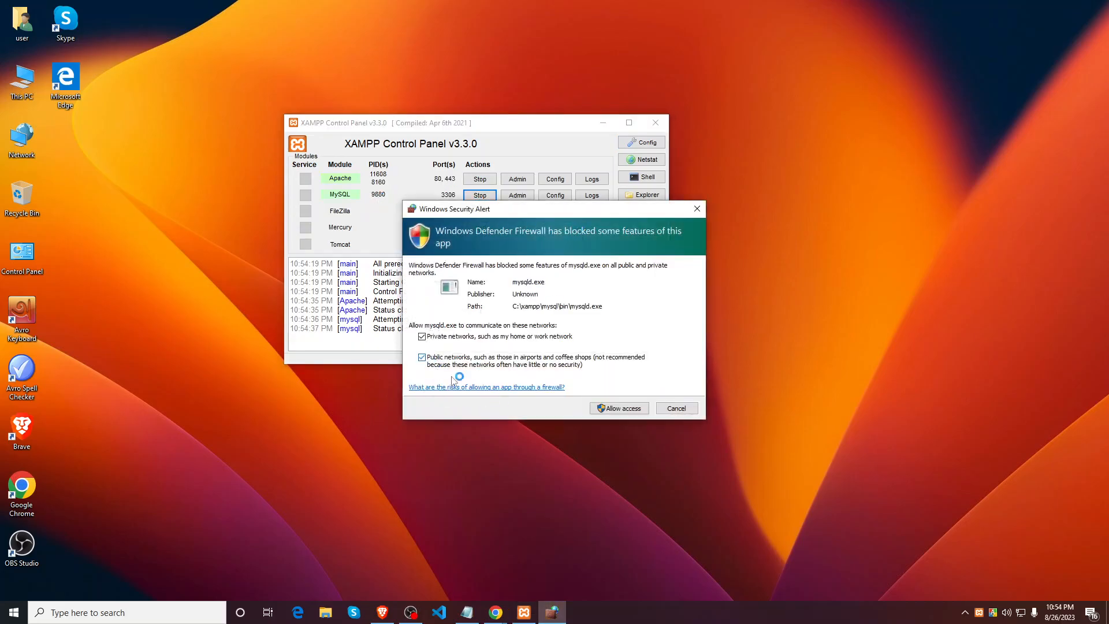
left_click(619, 408)
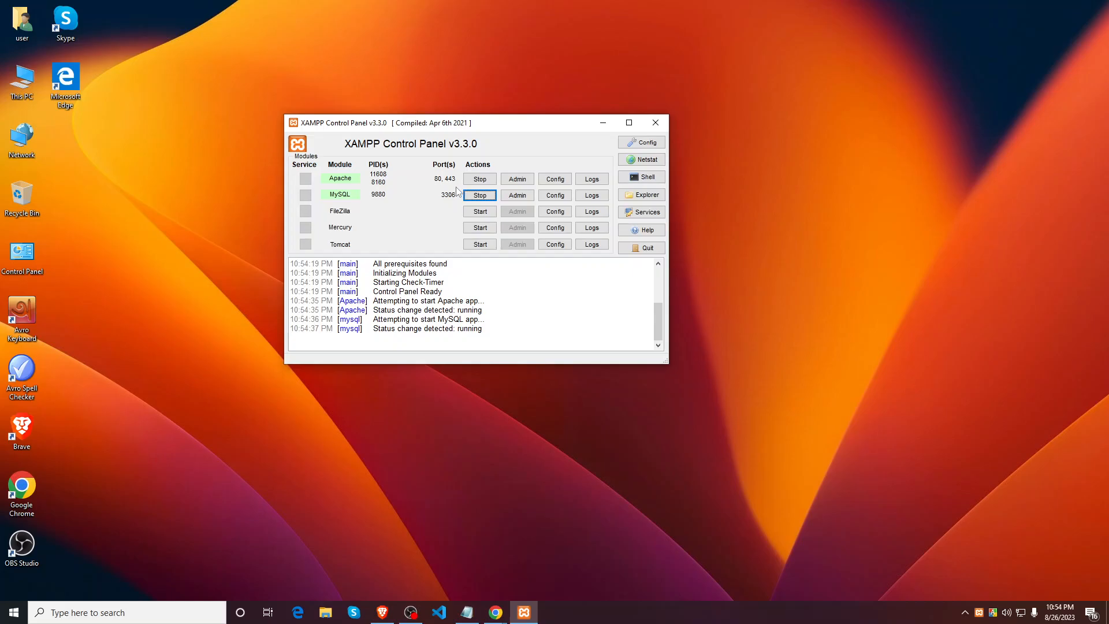
left_click_drag(519, 123, 496, 102)
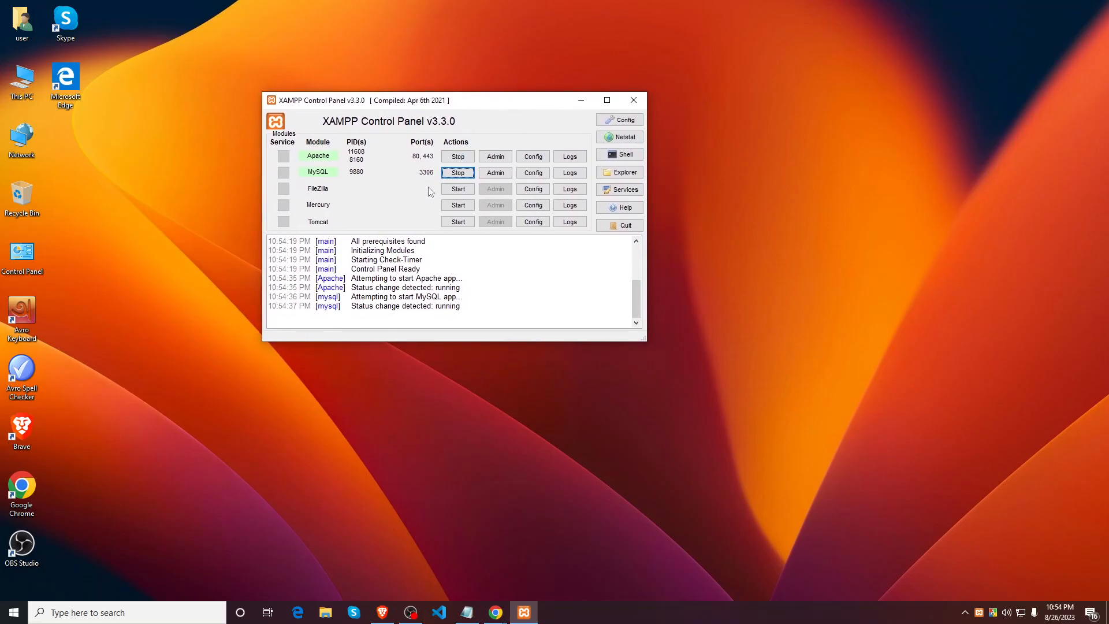
left_click_drag(513, 107, 524, 130)
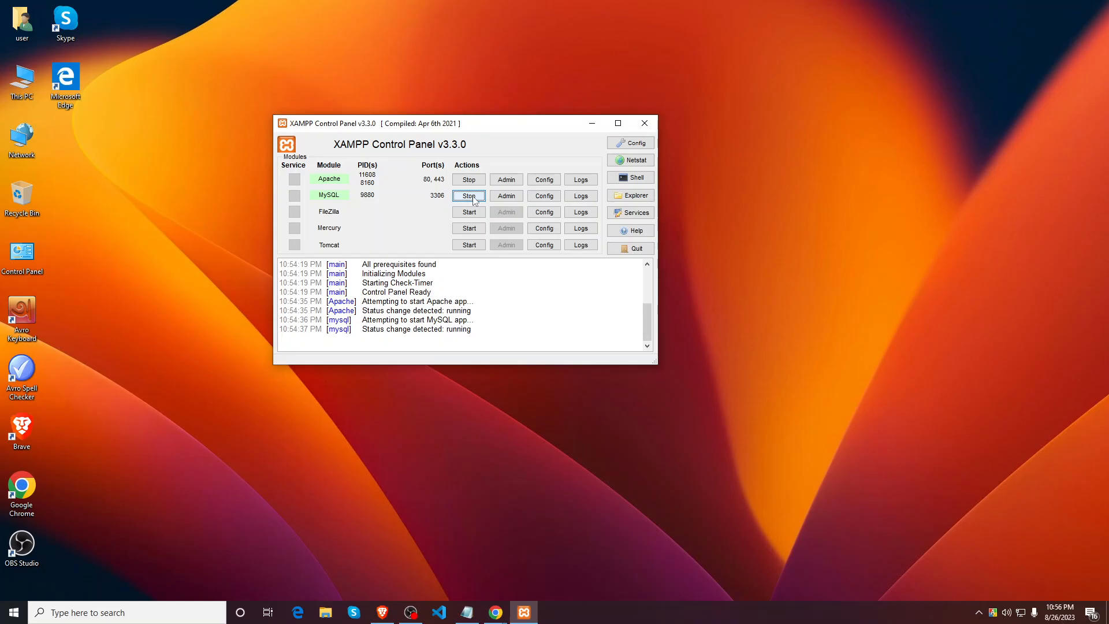
Step: Switch between the Notepad notes and XAMPP, then minimize the XAMPP Control Panel
mouse_move(483, 617)
left_click(473, 617)
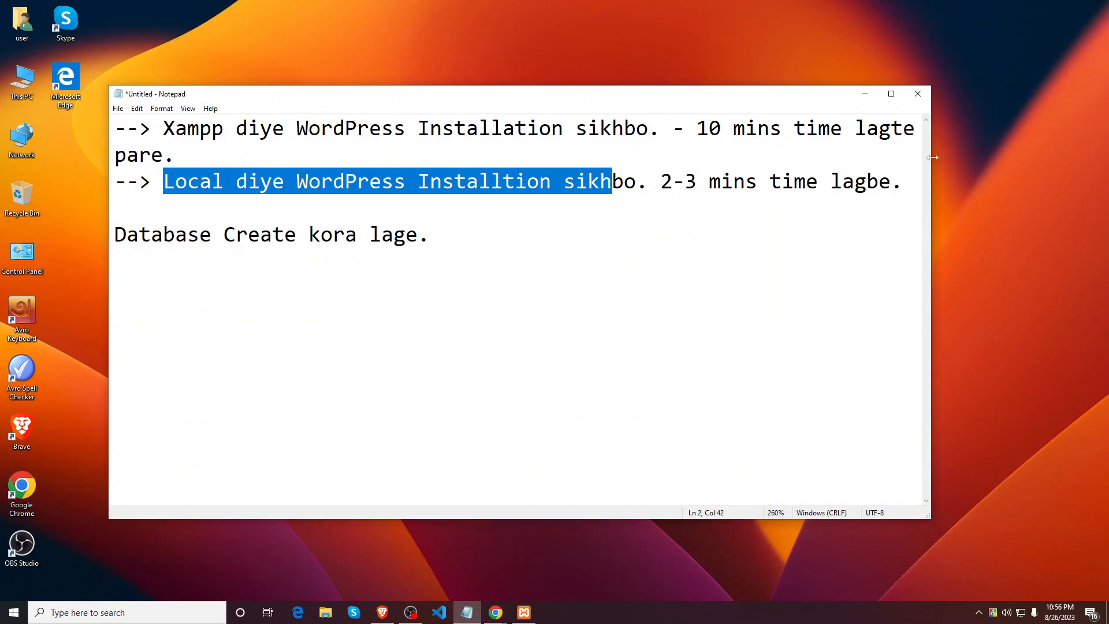
left_click(865, 93)
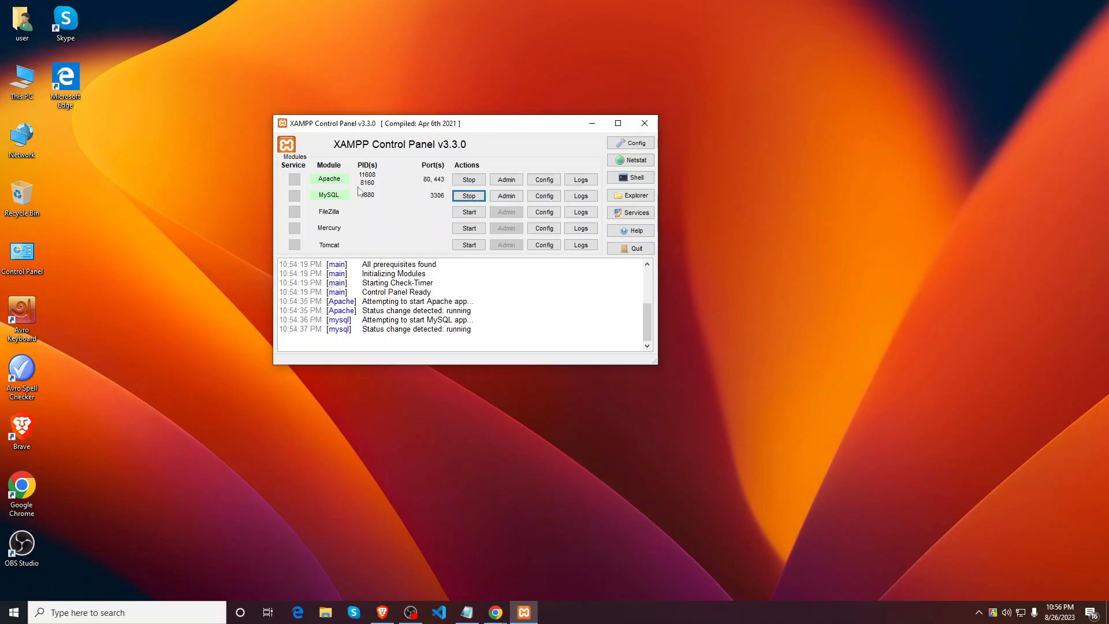
left_click(467, 613)
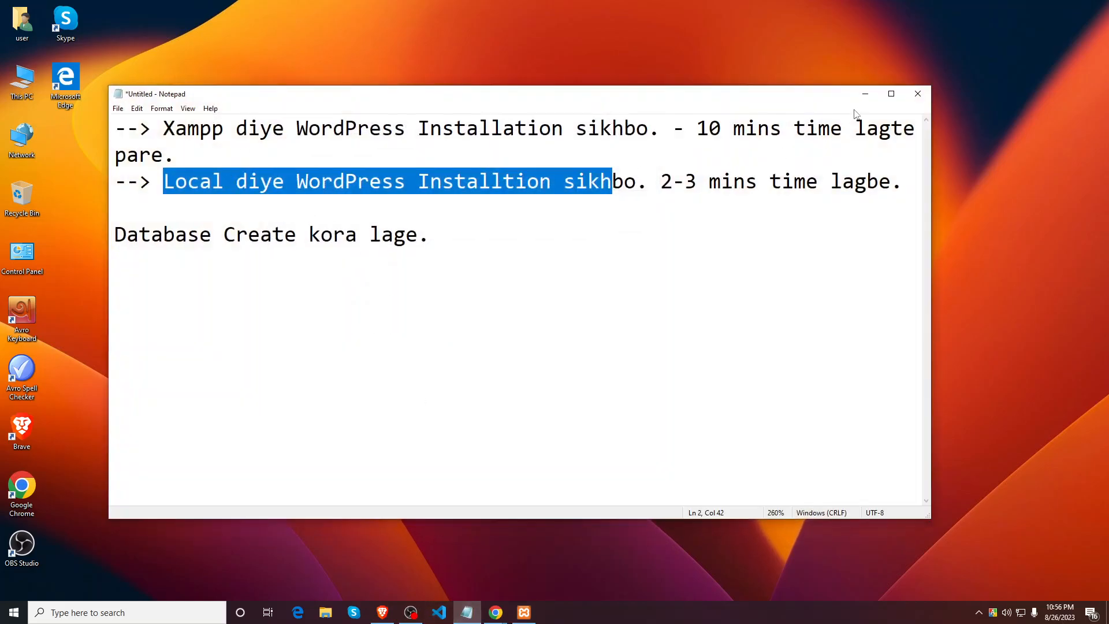
left_click(865, 93)
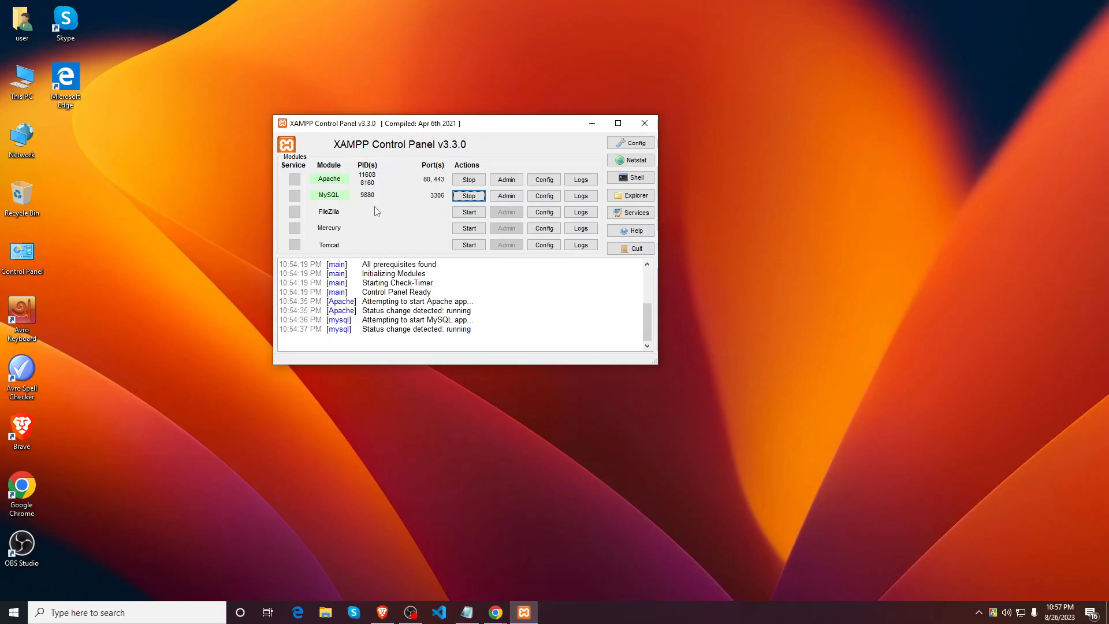
left_click(592, 124)
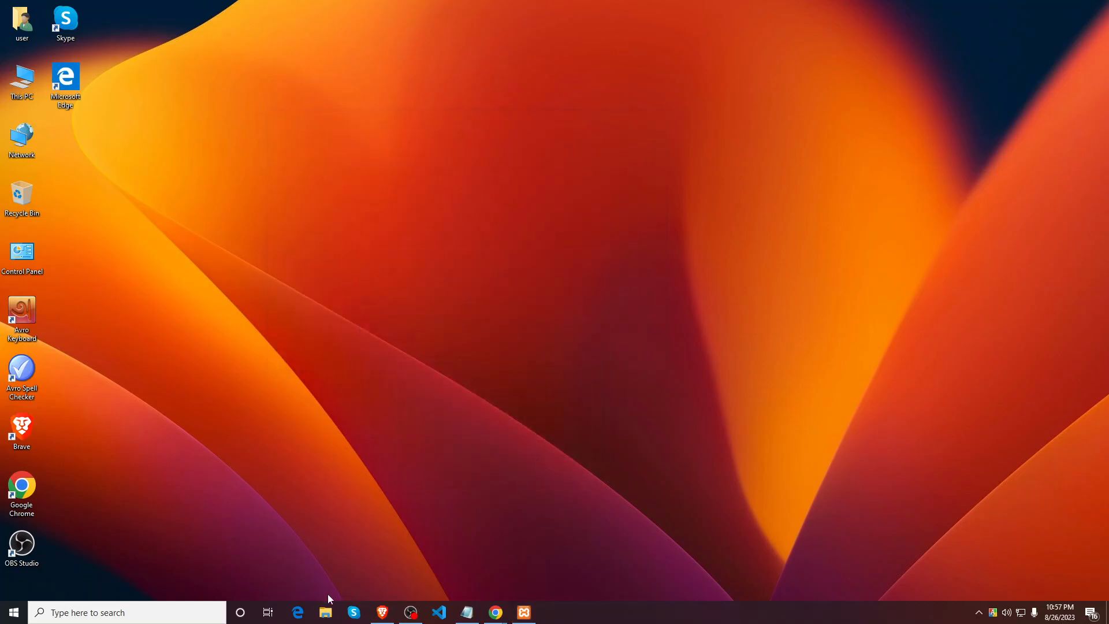
Step: Open a new blank tab in Chrome and return to the Notepad notes
mouse_move(501, 618)
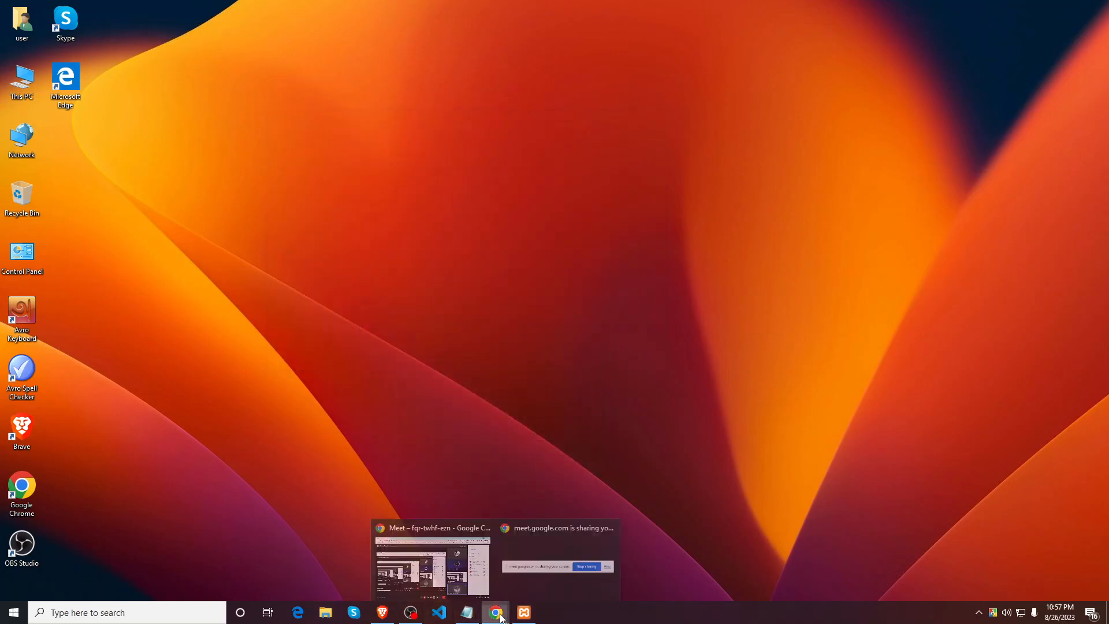
left_click(432, 565)
key("ctrl+t")
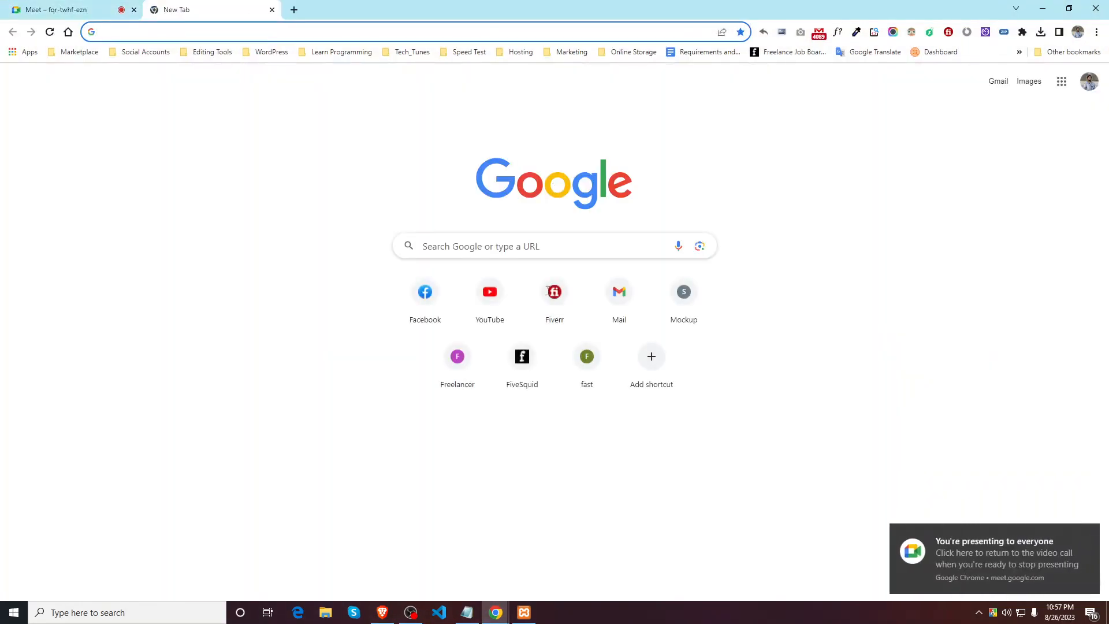
left_click(467, 612)
Step: Add the heading 'Steps of Installing WordPress using XAMPP:' below the Database note
left_click(462, 236)
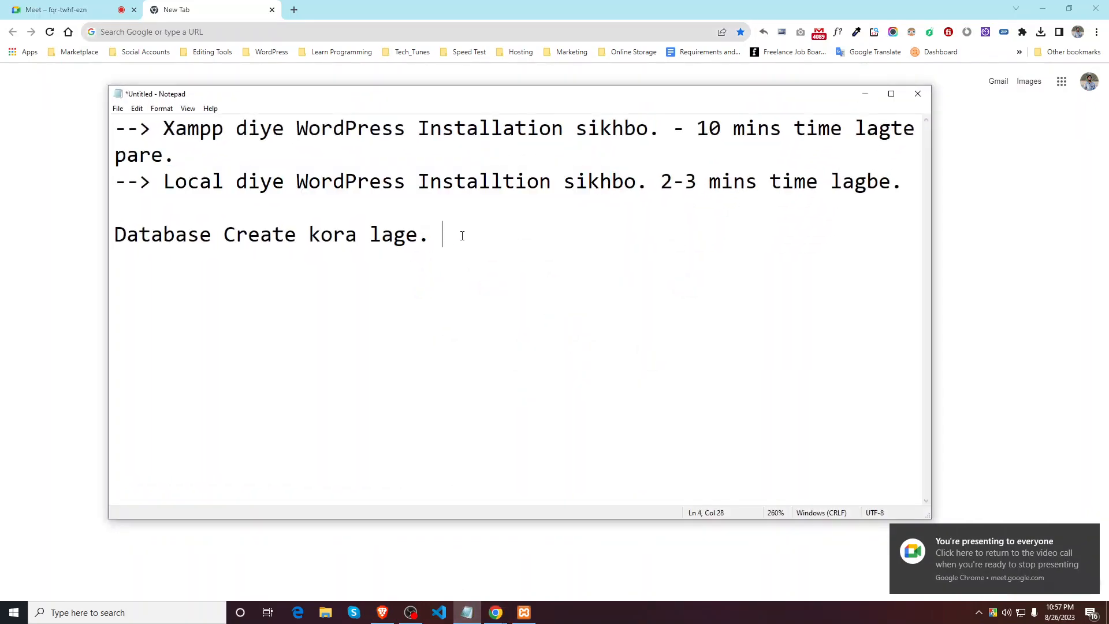
key("Return")
key("Return")
key("Return")
type("Steps of Installing WordPress using XA")
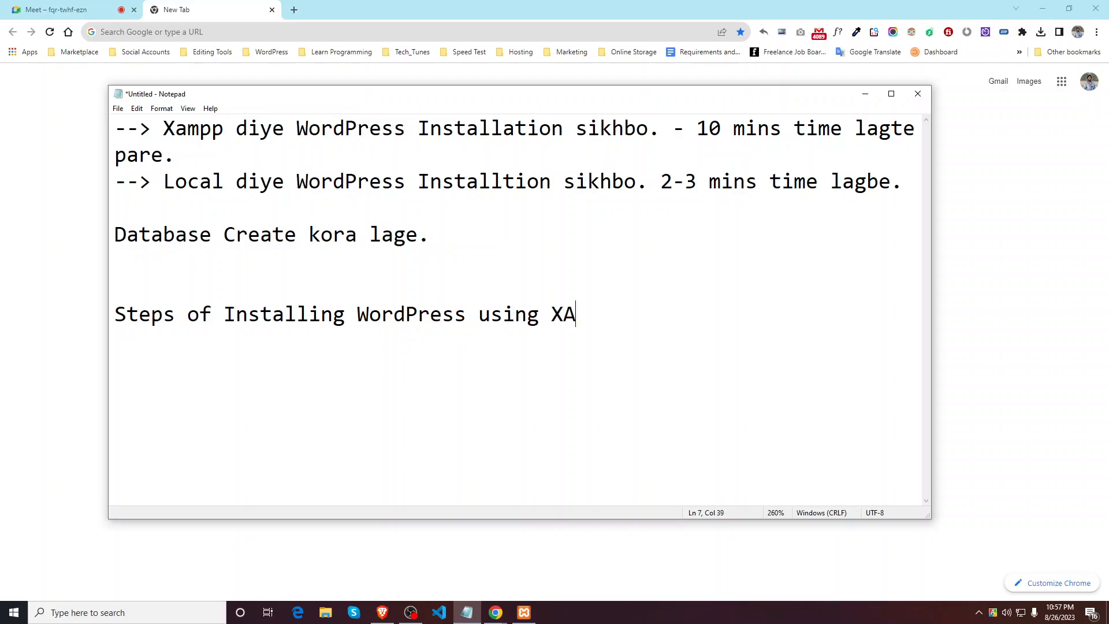
type("MPP:")
key("Return")
Step: Type the Step-1 line: 'Control Panel theke Apache, MySQL on kore nite hobe'
type("Ste")
type("-1")
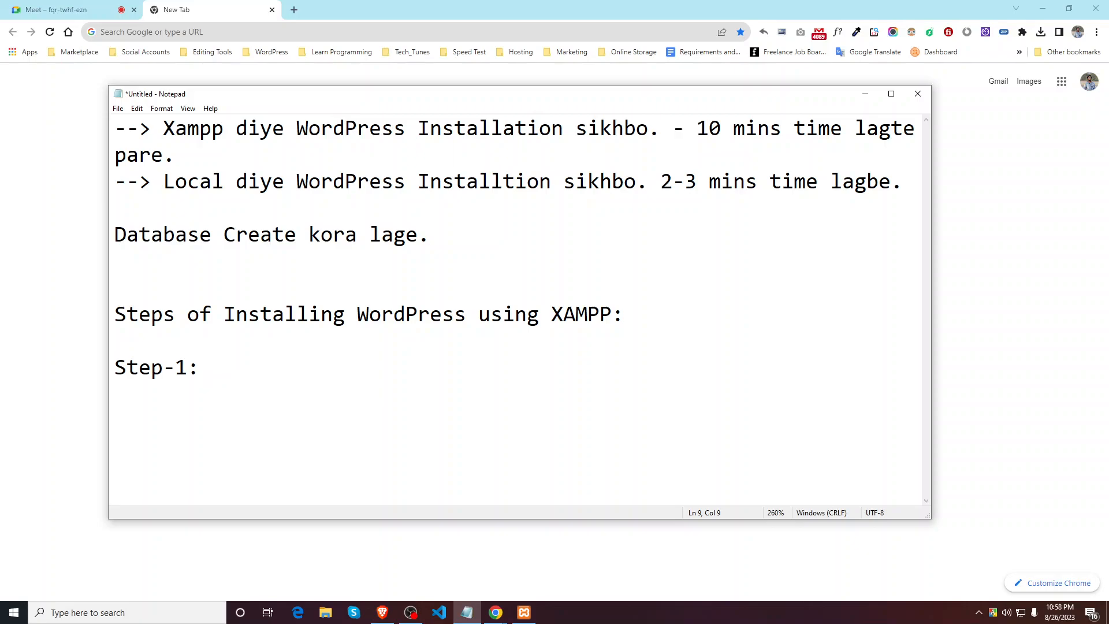
type(": Control Pane")
type("l theke ")
type("Apn")
key("BackSpace")
type("acghe")
key("BackSpace")
key("BackSpace")
key("BackSpace")
type("he, MySQL")
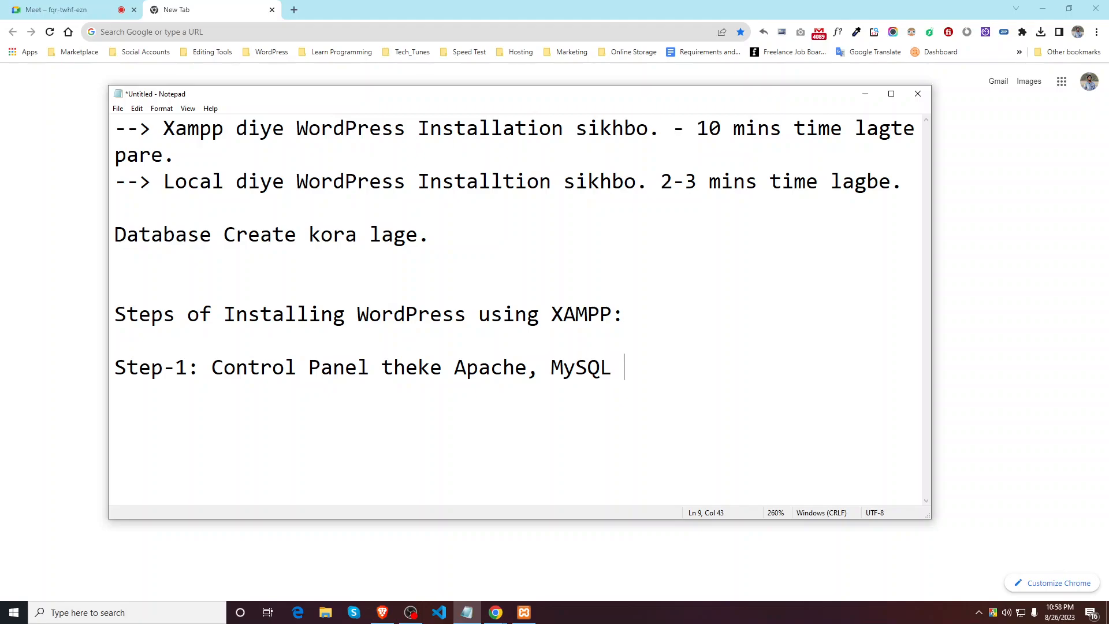
type(" on kore nite")
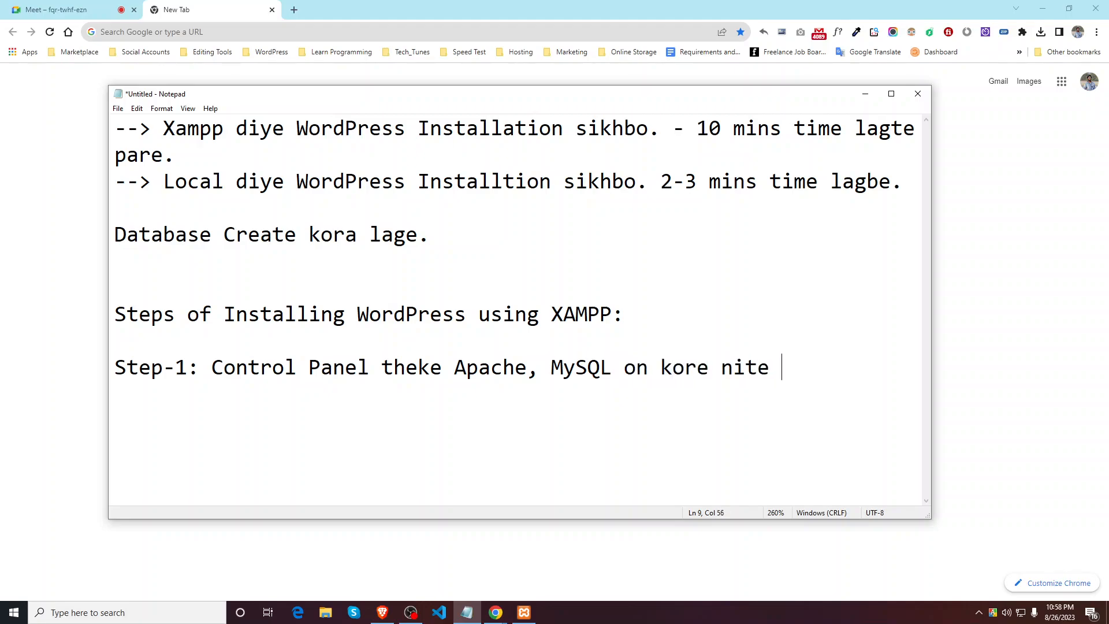
type(" hobe.")
key("Return")
Step: Add the 'WordPress Download Korte hobe wordpress.org theke' line and an empty Step-3 line
left_click_drag(897, 380, 215, 372)
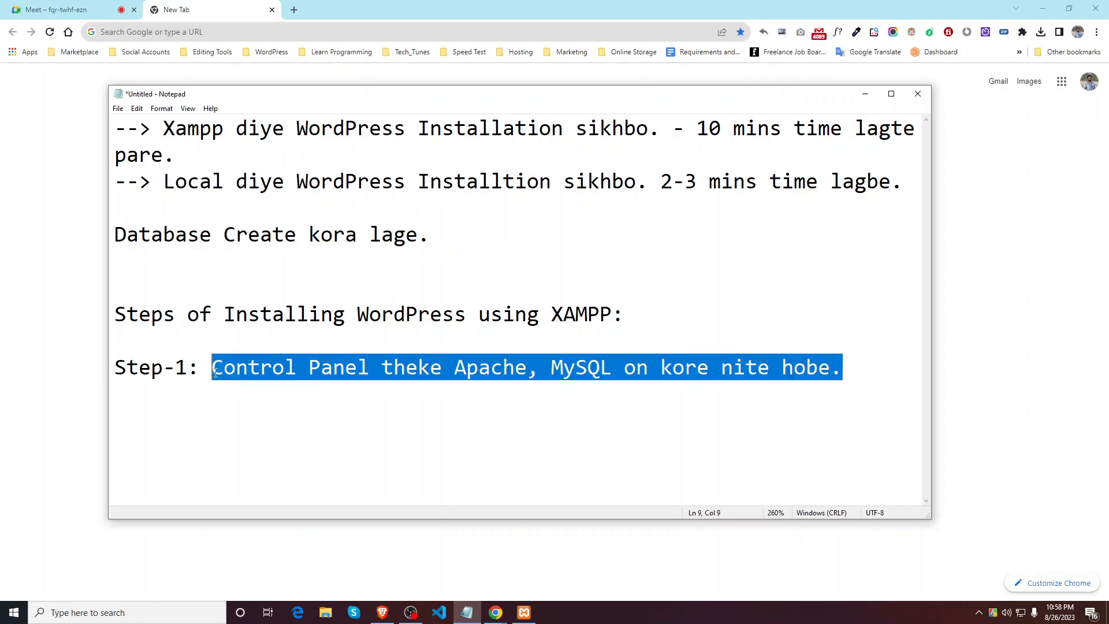
left_click(864, 373)
key("Down")
type("S")
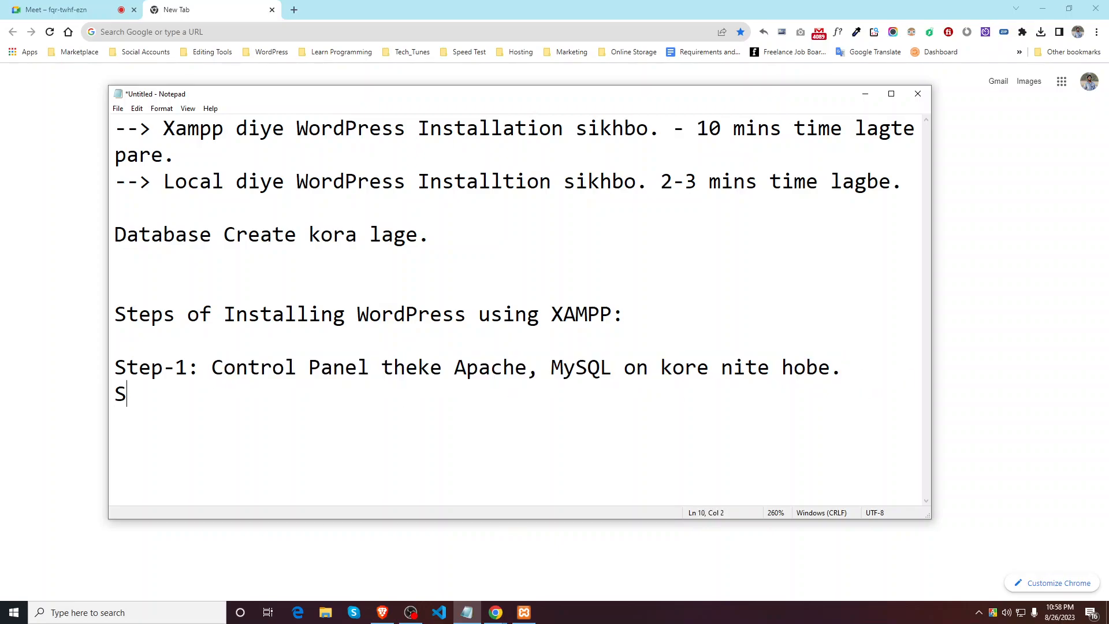
type("tep")
type("-1")
type(": WordPres")
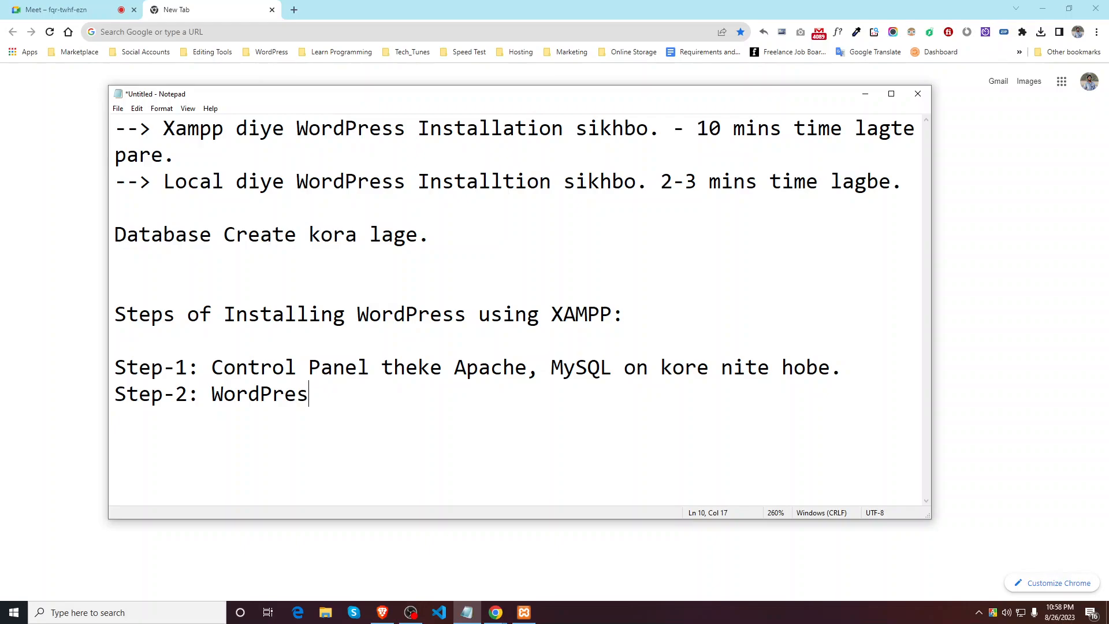
type("s Dowb")
key("BackSpace")
type("nload Korte hobe wordpress.org theke/")
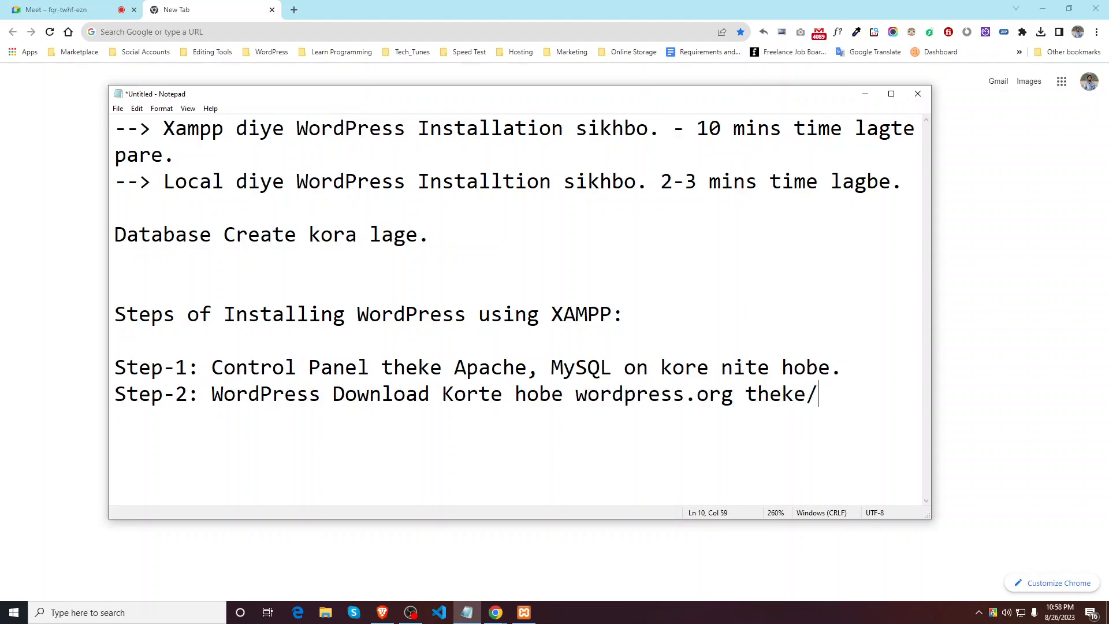
key("BackSpace")
key("Return")
type("SS")
type("ep")
type("-3:")
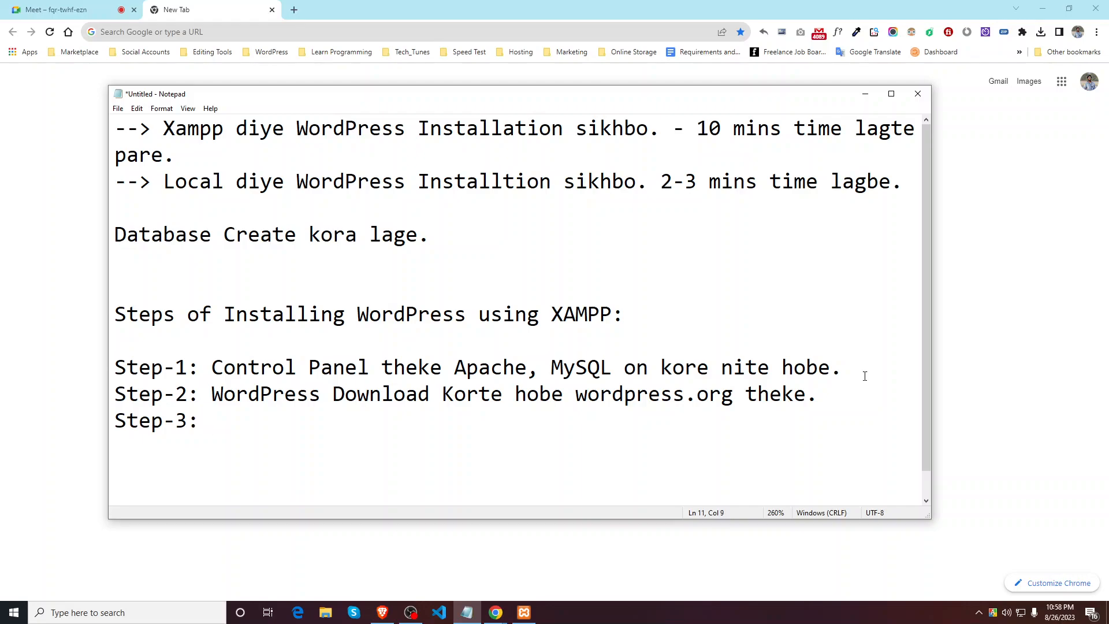
left_click_drag(578, 398, 737, 394)
key("ctrl+c")
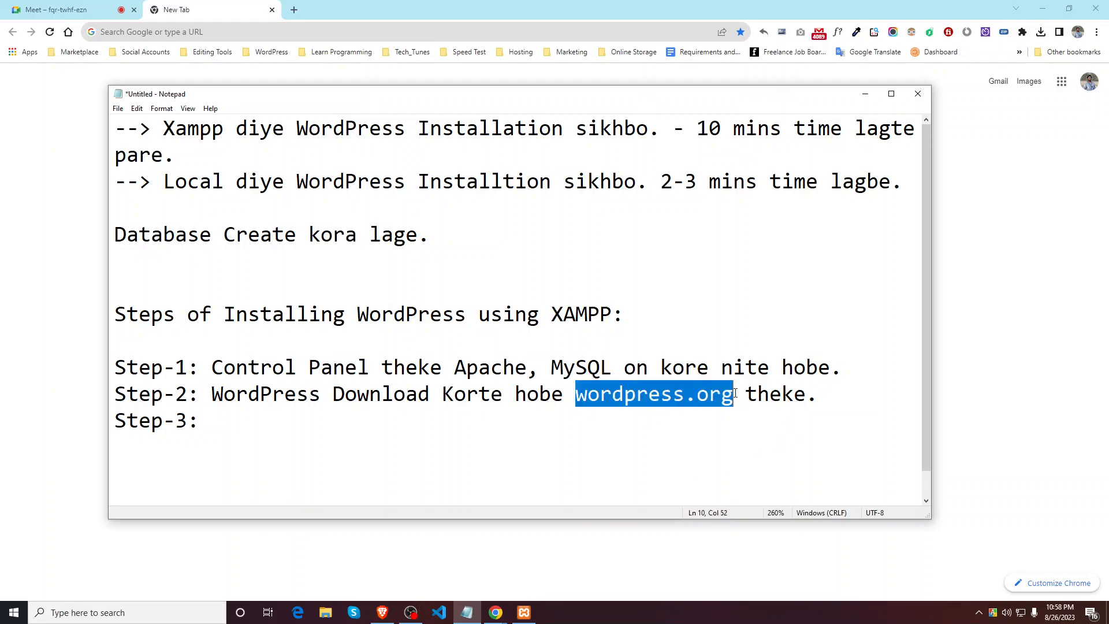
Step: Load wordpress.org in Chrome from the pasted address
left_click(262, 27)
key("ctrl+v")
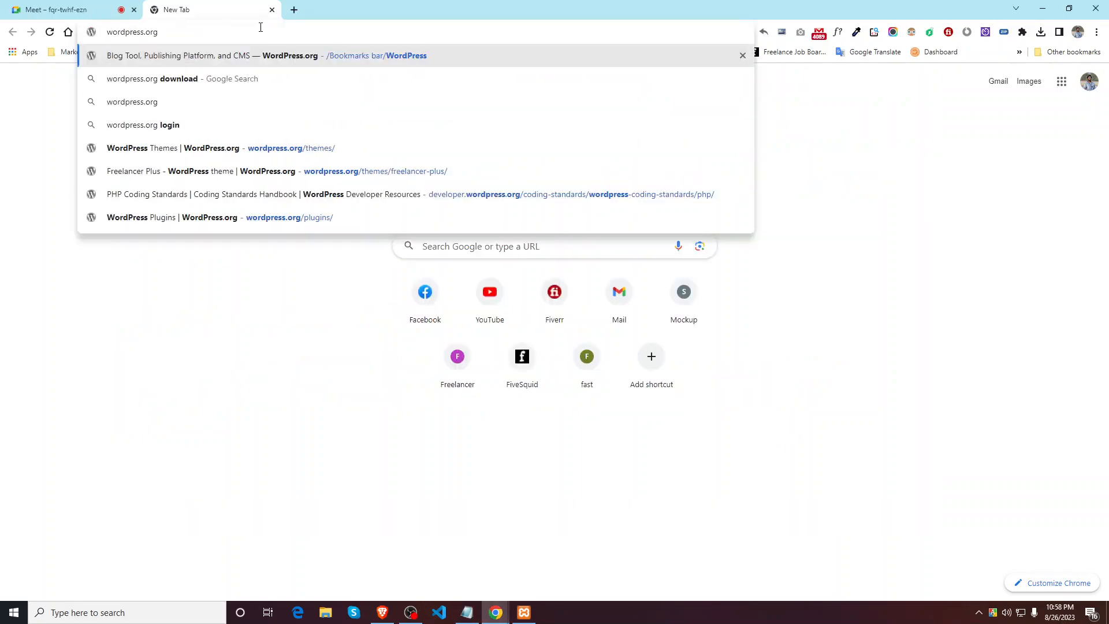
key("Return")
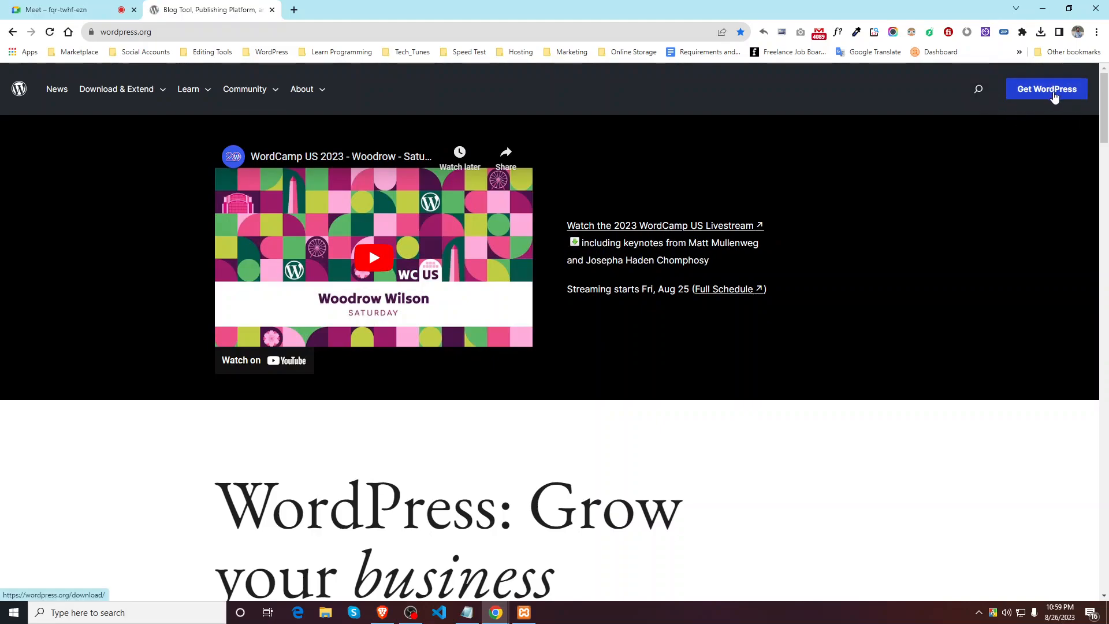
scroll(1040, 260, "down", 5)
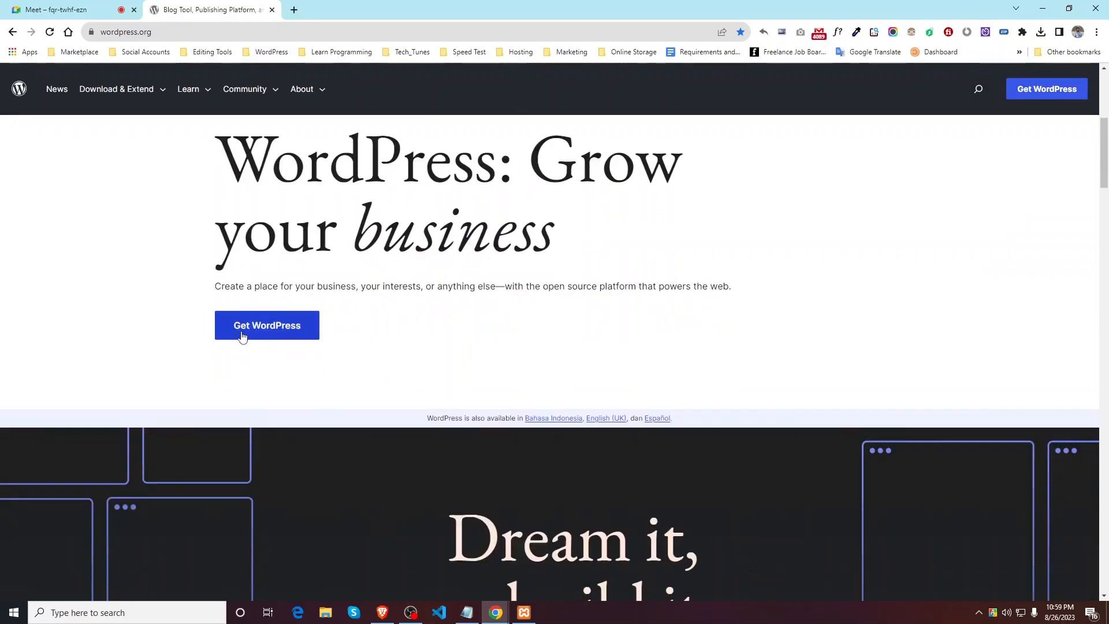
scroll(277, 344, "down", 1)
scroll(307, 341, "up", 1)
Step: Download WordPress 6.3 from the Get WordPress page and check wordpress-6.3.zip in downloads
left_click(278, 328)
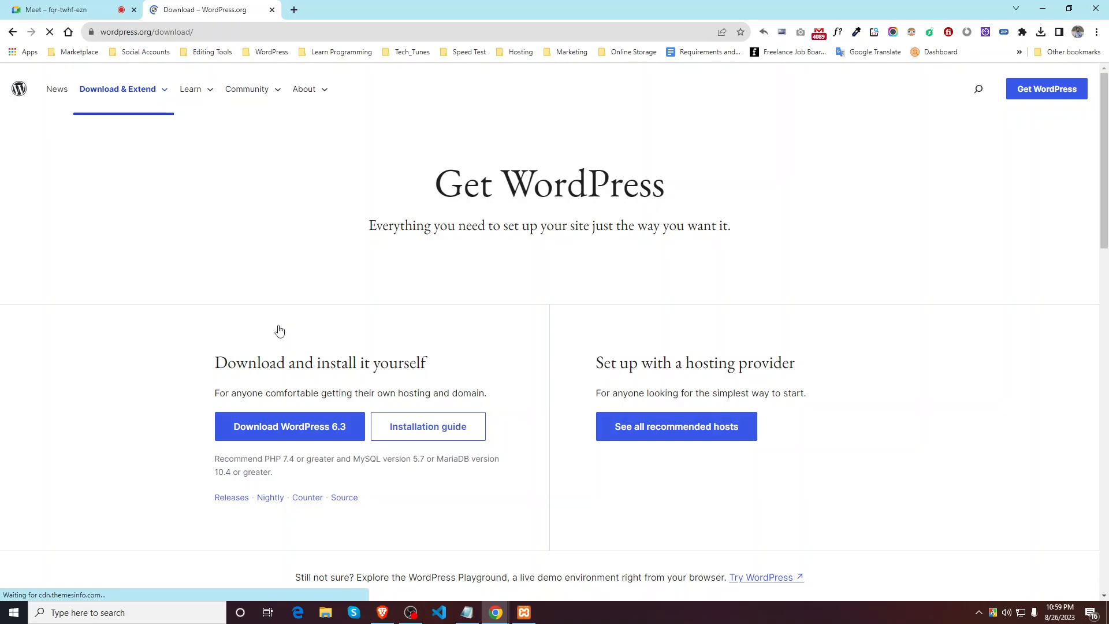
scroll(369, 283, "down", 3)
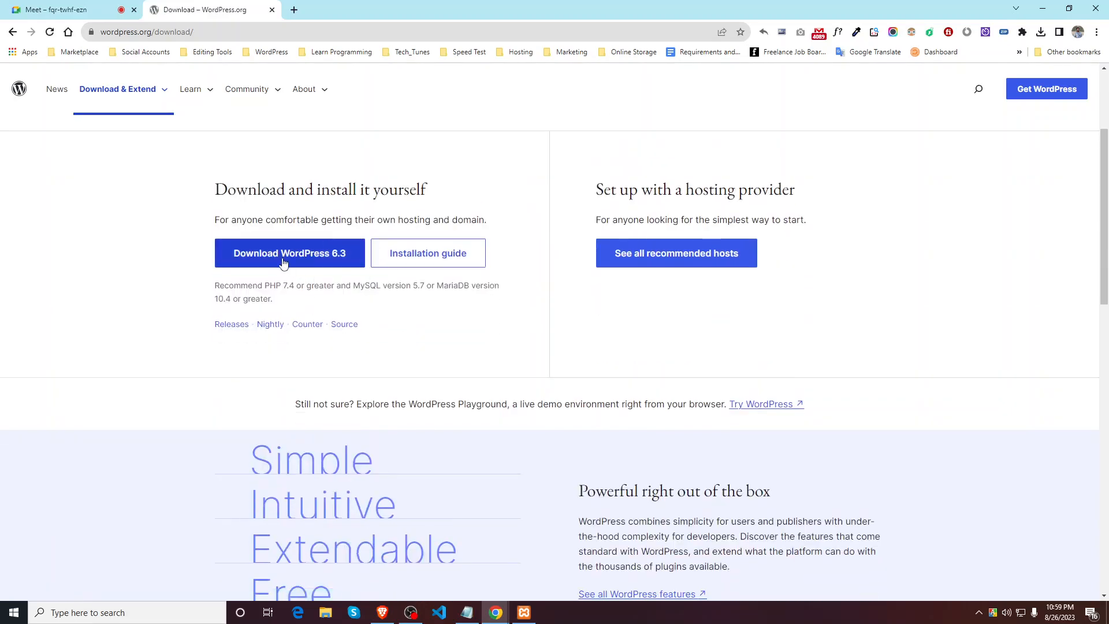
scroll(321, 277, "up", 3)
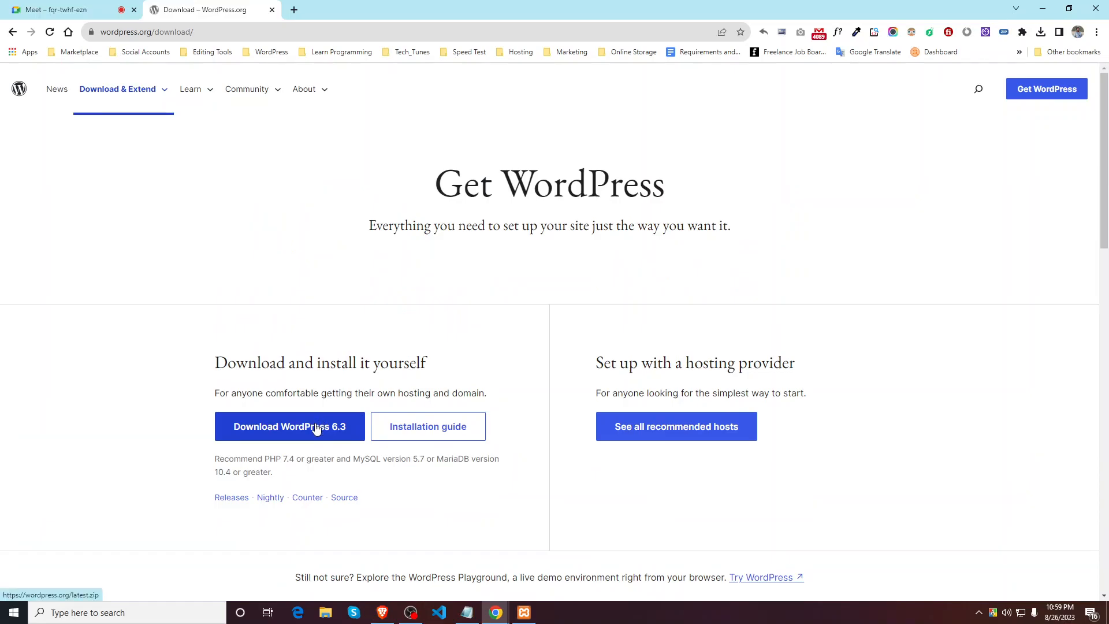
scroll(354, 426, "down", 1)
left_click(314, 371)
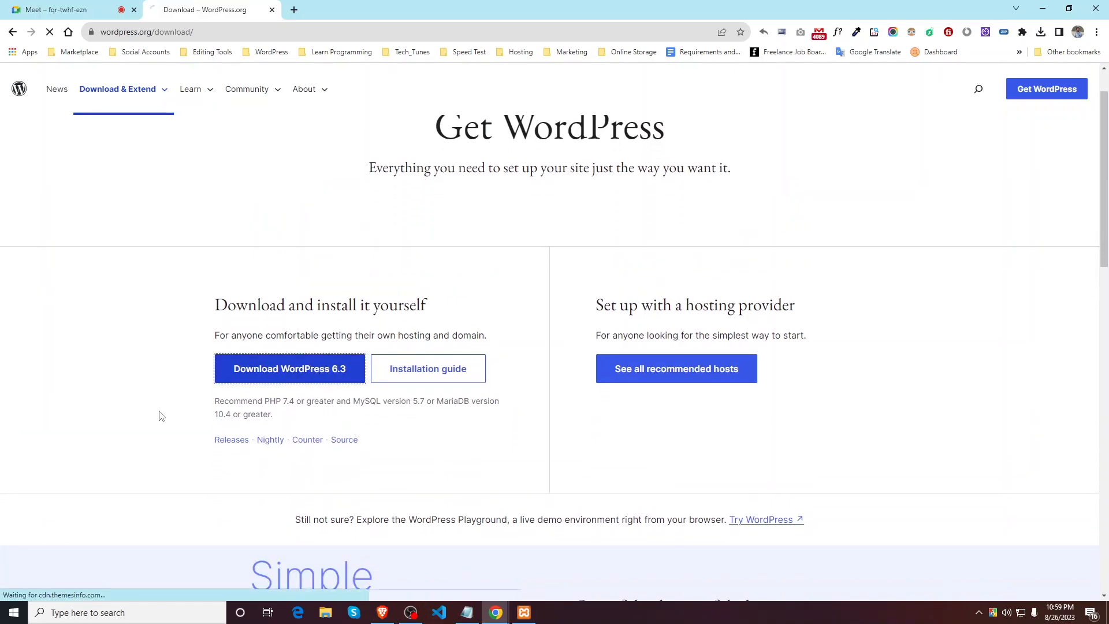
left_click(1040, 33)
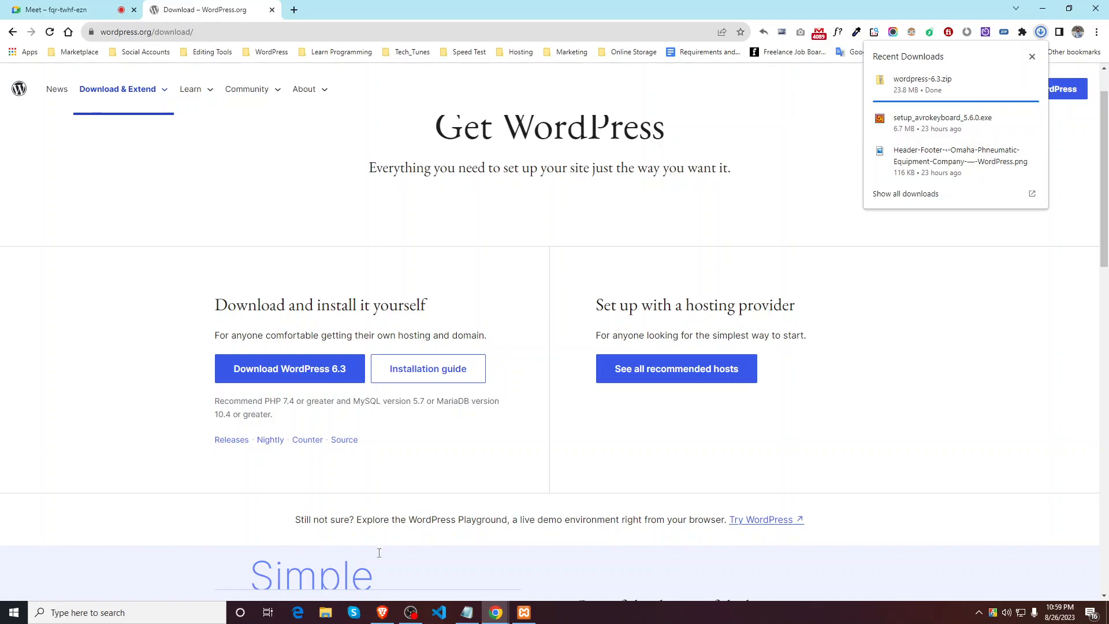
Step: Open the Downloads folder in File Explorer with extra large icons
key("super+e")
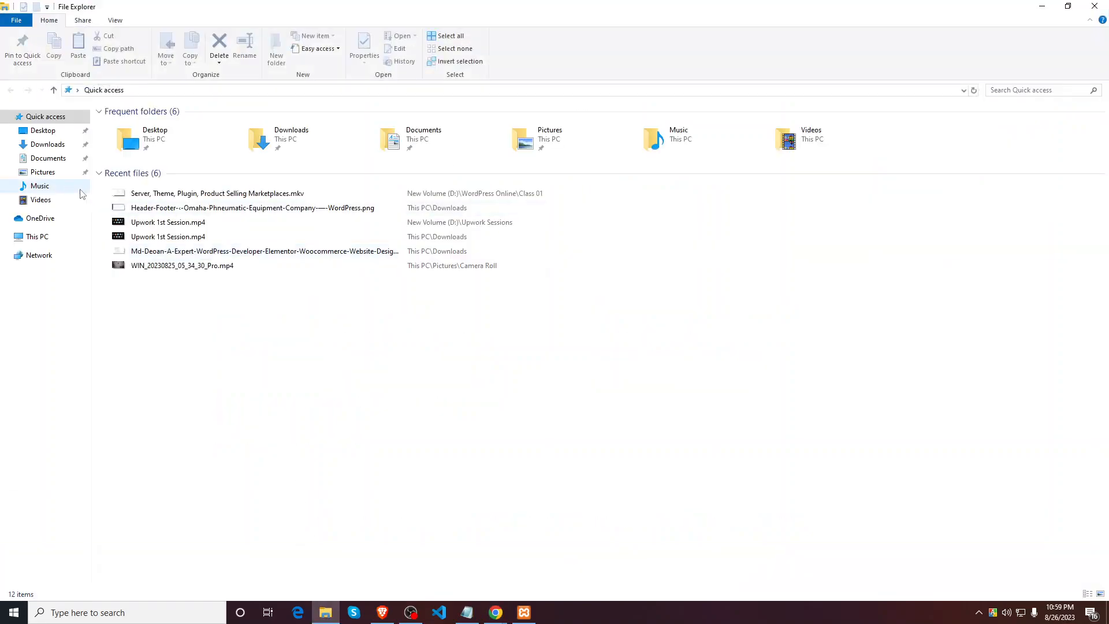
left_click(48, 144)
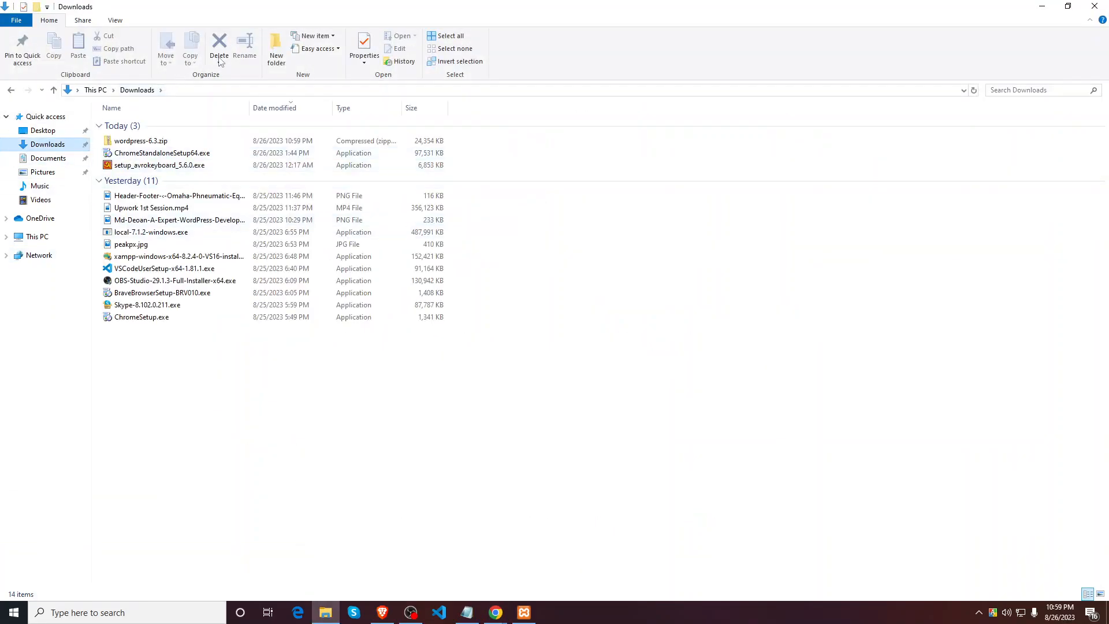
left_click(115, 20)
left_click(138, 37)
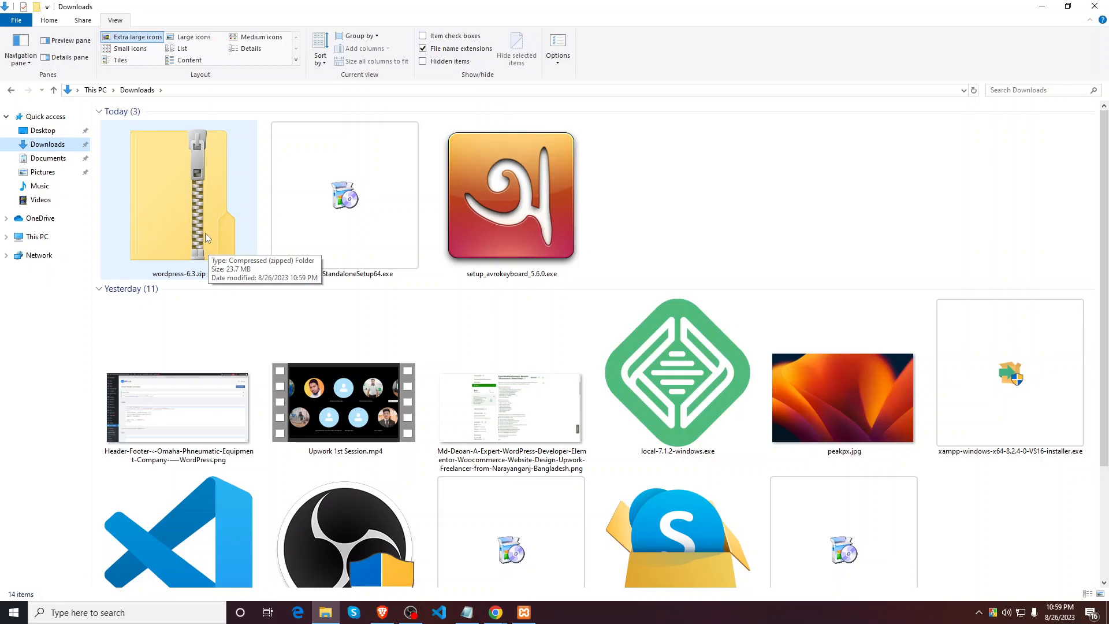
Step: Extract wordpress-6.3.zip into the default wordpress-6.3 folder
right_click(193, 196)
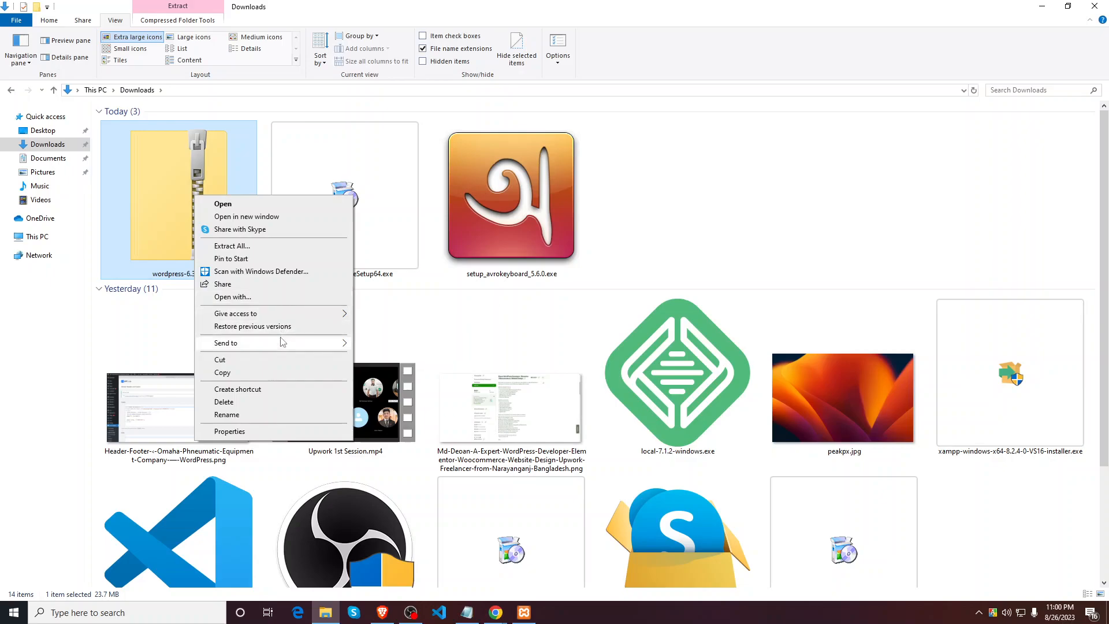
left_click(260, 250)
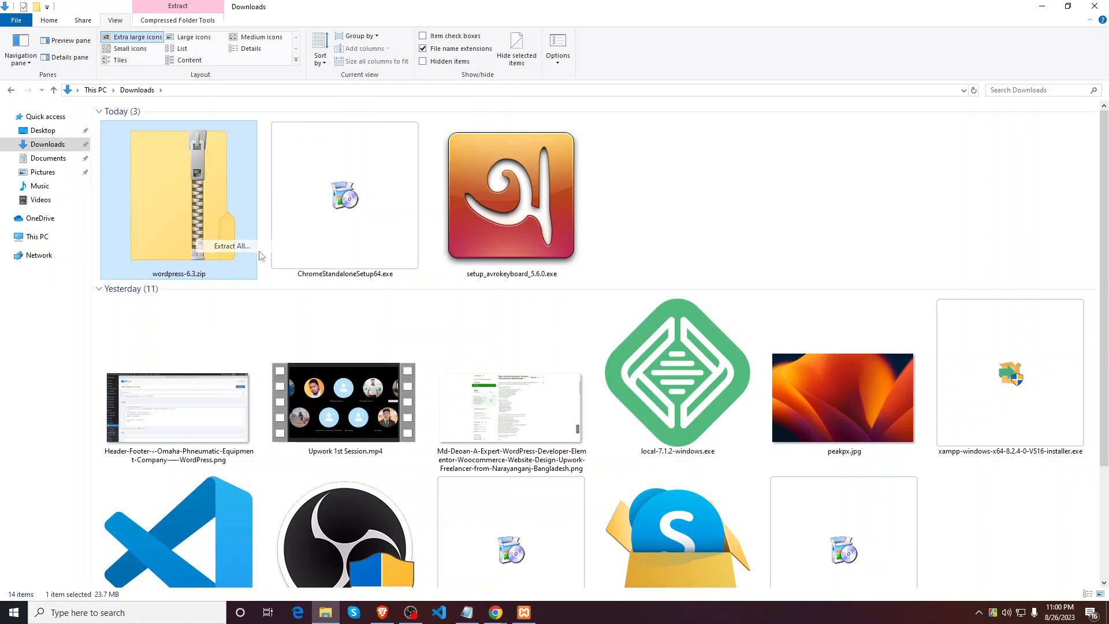
left_click(651, 420)
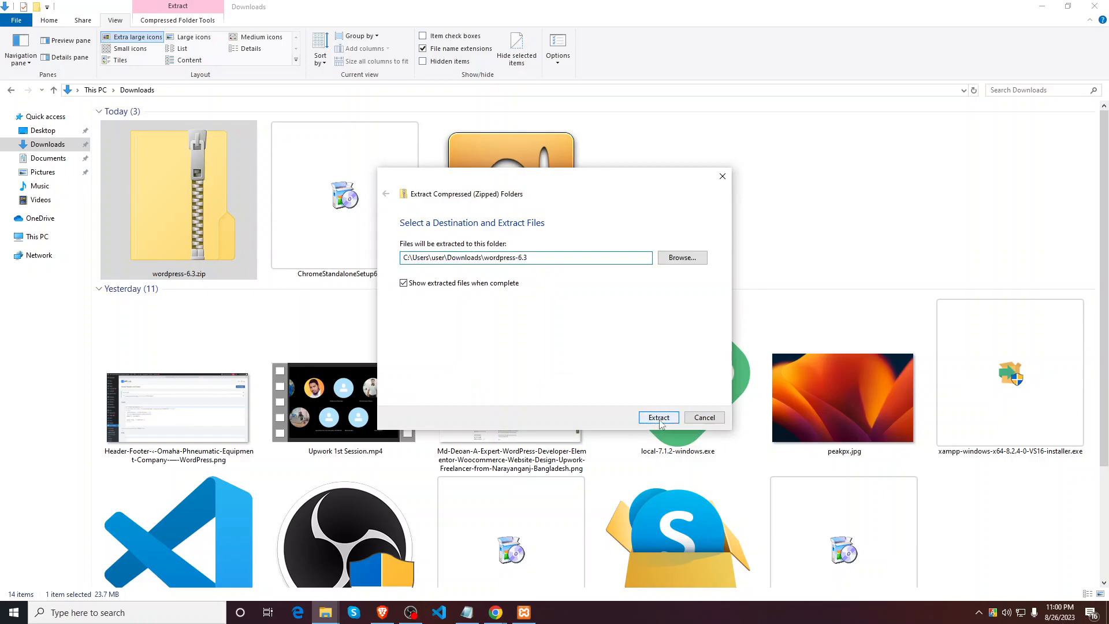
left_click(722, 231)
Step: Browse the extracted wordpress-6.3\wordpress folder and its wp-content subfolder
double_click(702, 234)
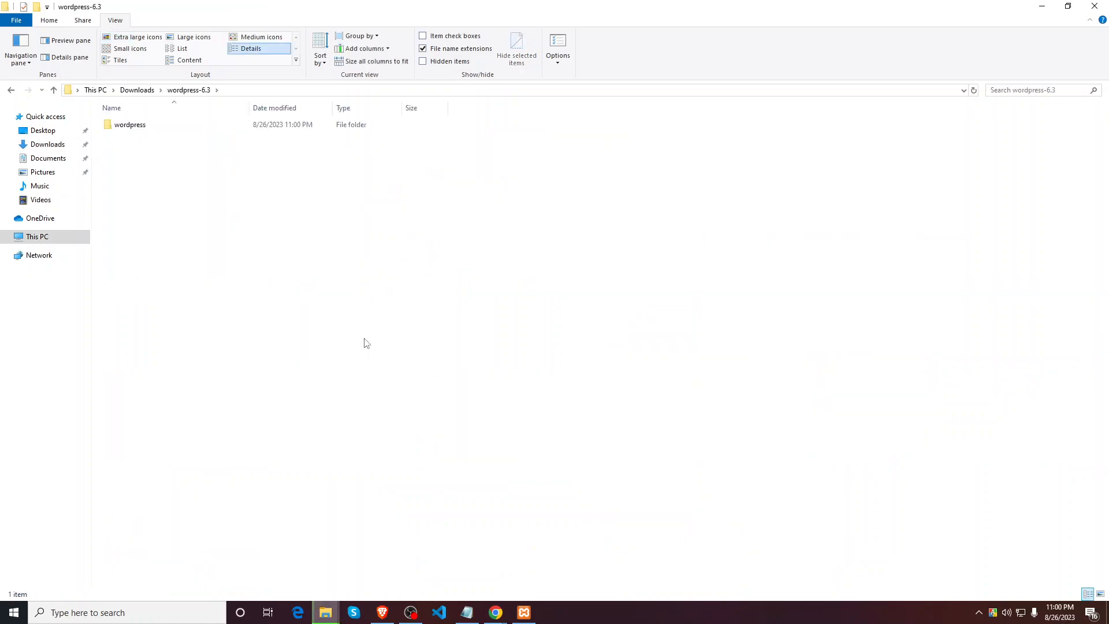
double_click(149, 129)
left_click_drag(156, 378, 153, 120)
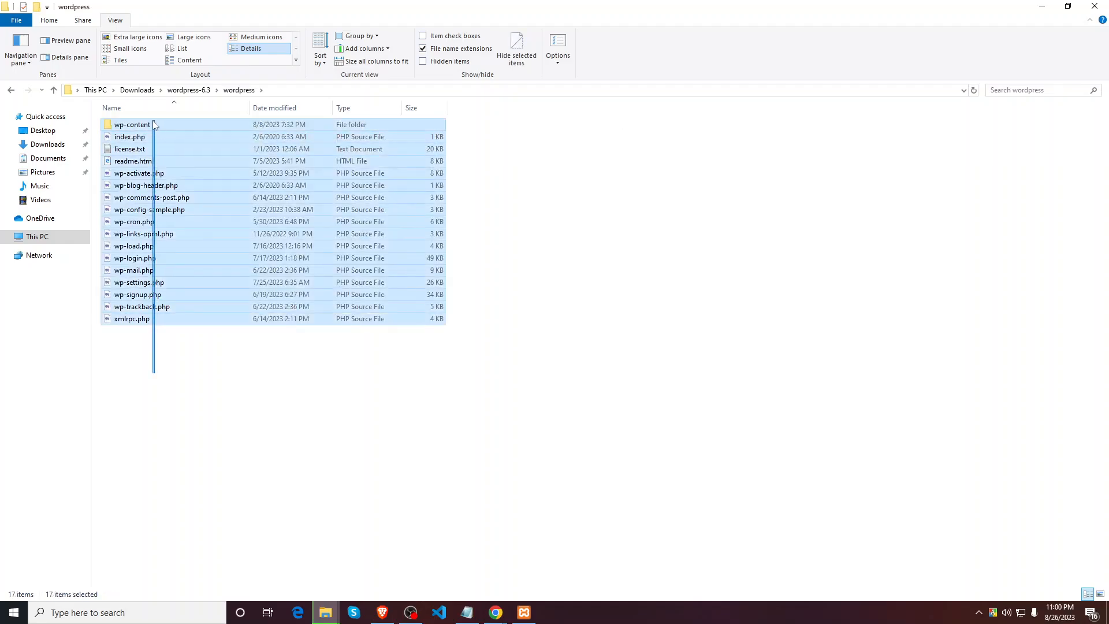
left_click(182, 423)
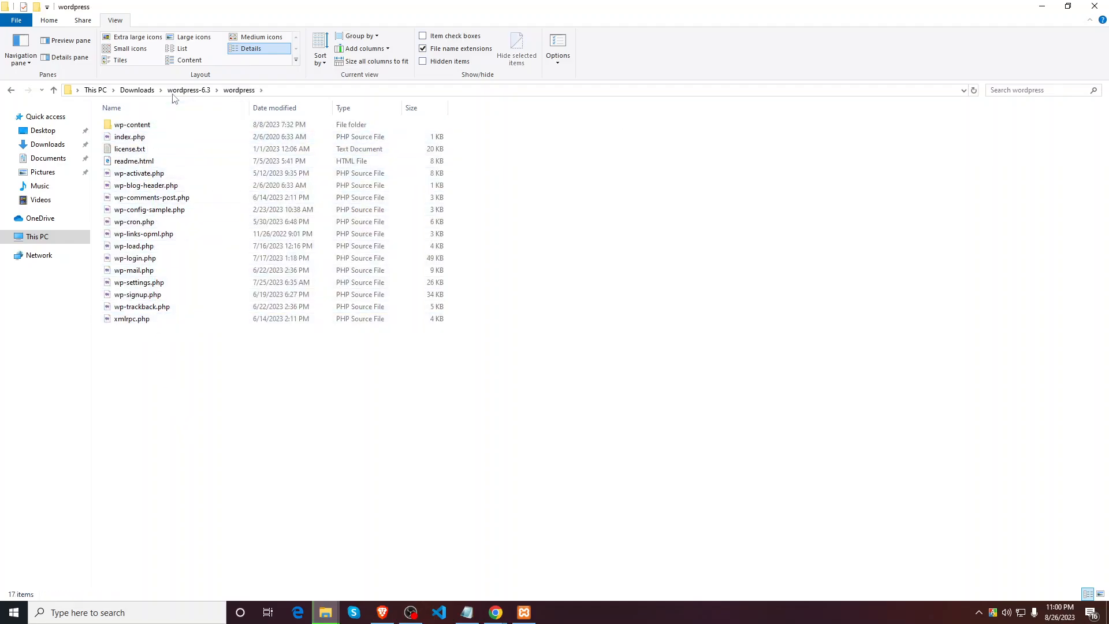
left_click(186, 90)
double_click(171, 127)
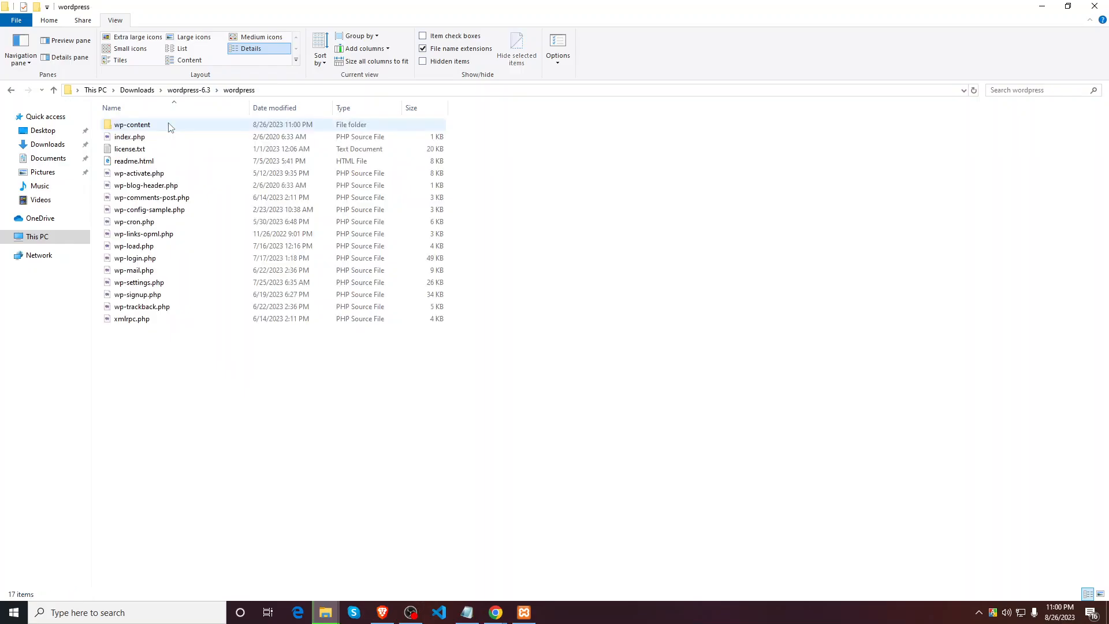
double_click(165, 127)
left_click(238, 90)
left_click(191, 90)
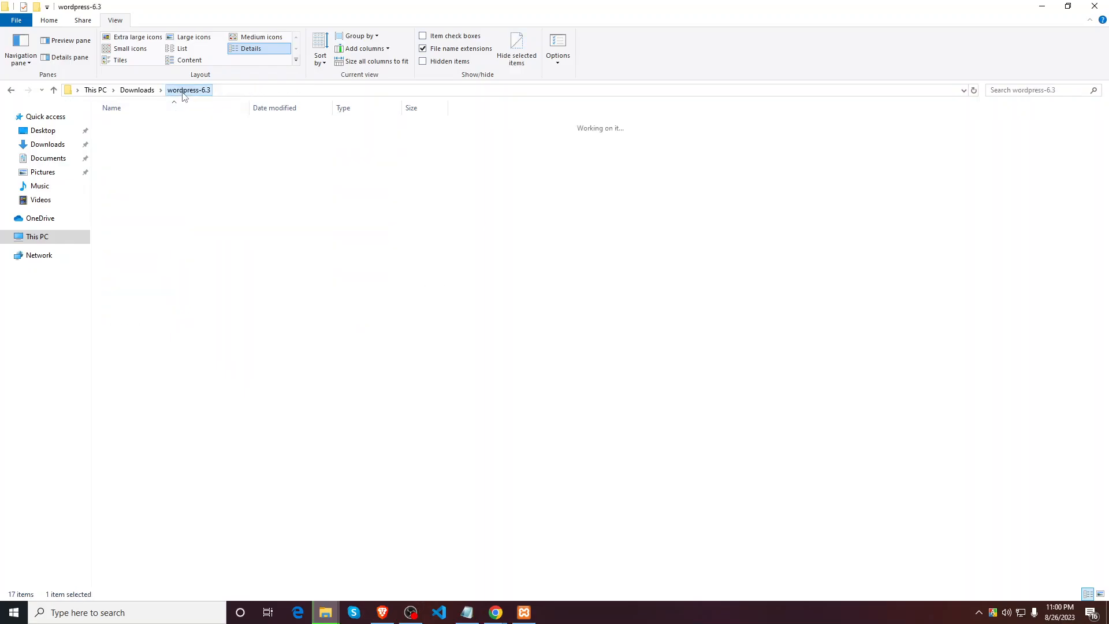
Step: Return to Downloads and open the wordpress folder inside wordpress-6.3.zip
left_click(142, 91)
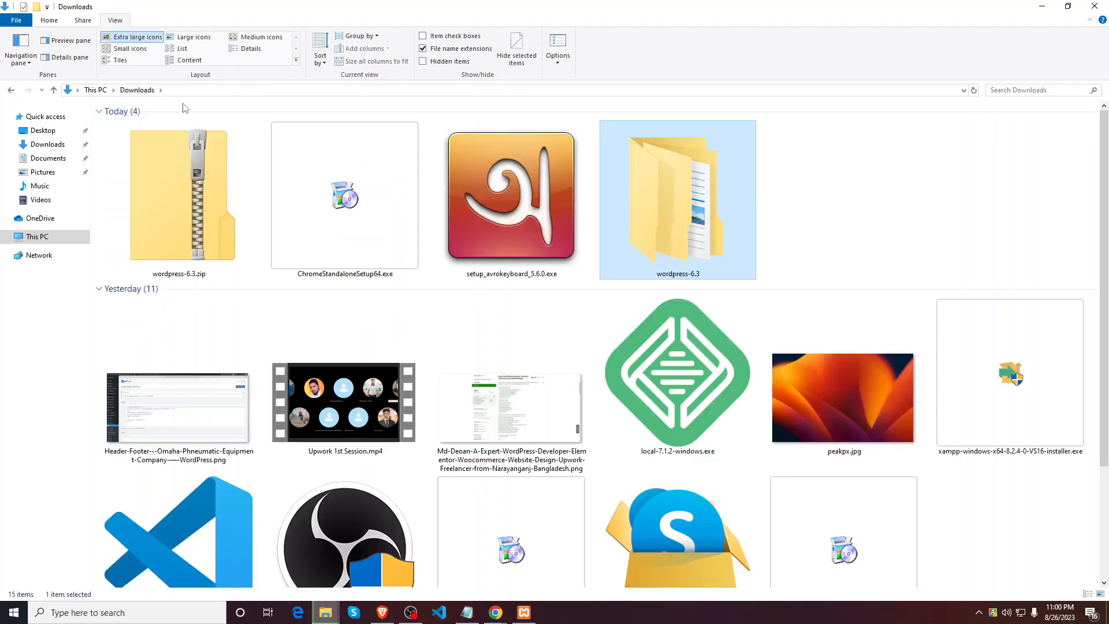
double_click(681, 211)
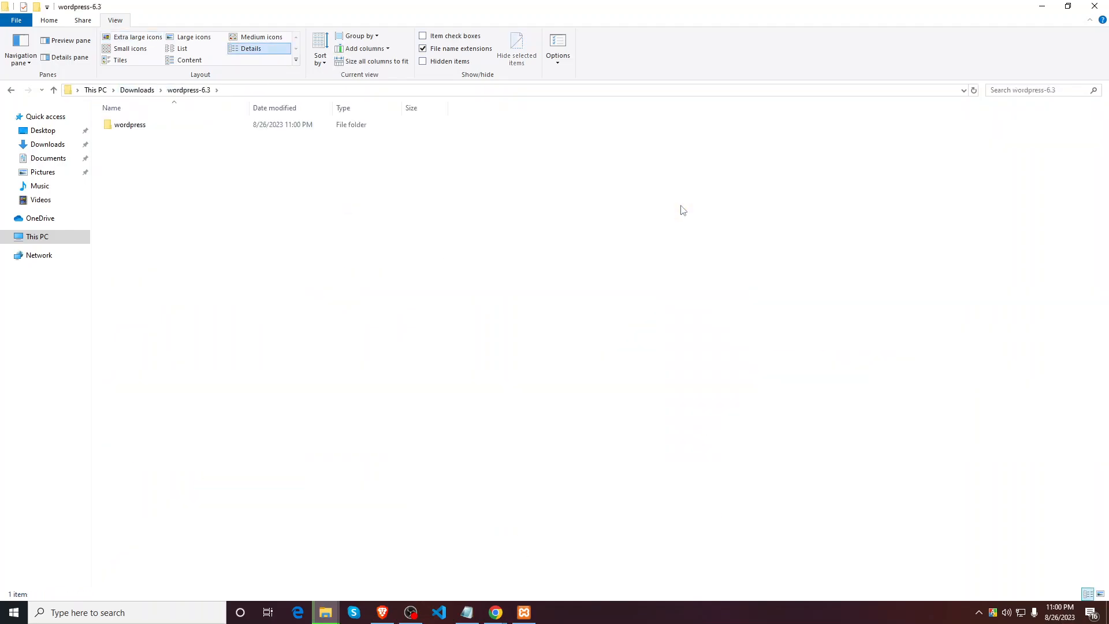
double_click(149, 124)
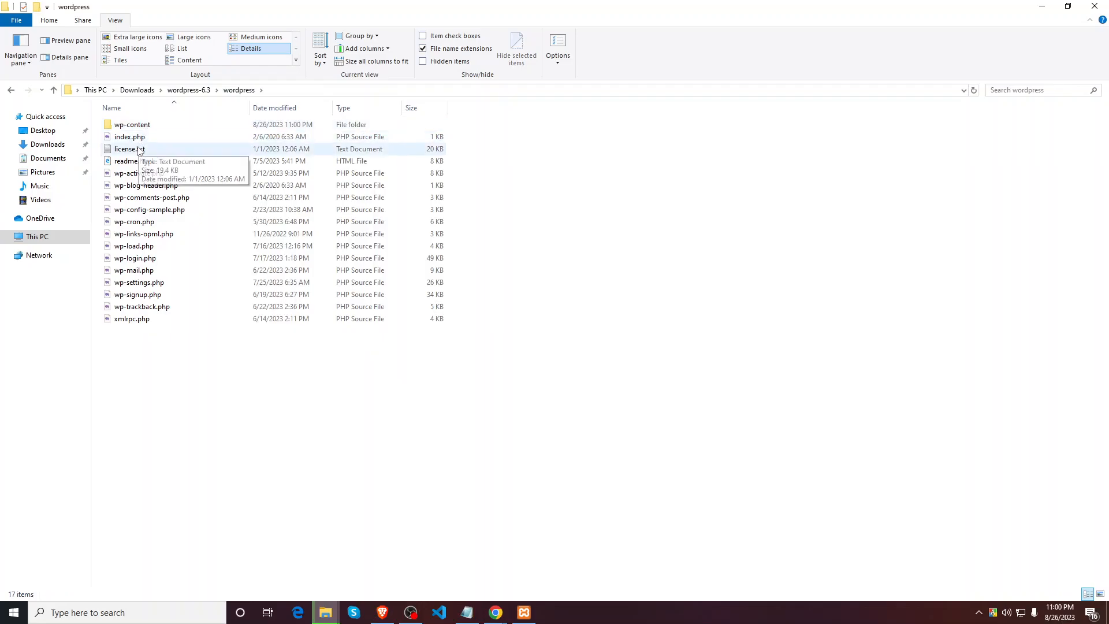
left_click(187, 90)
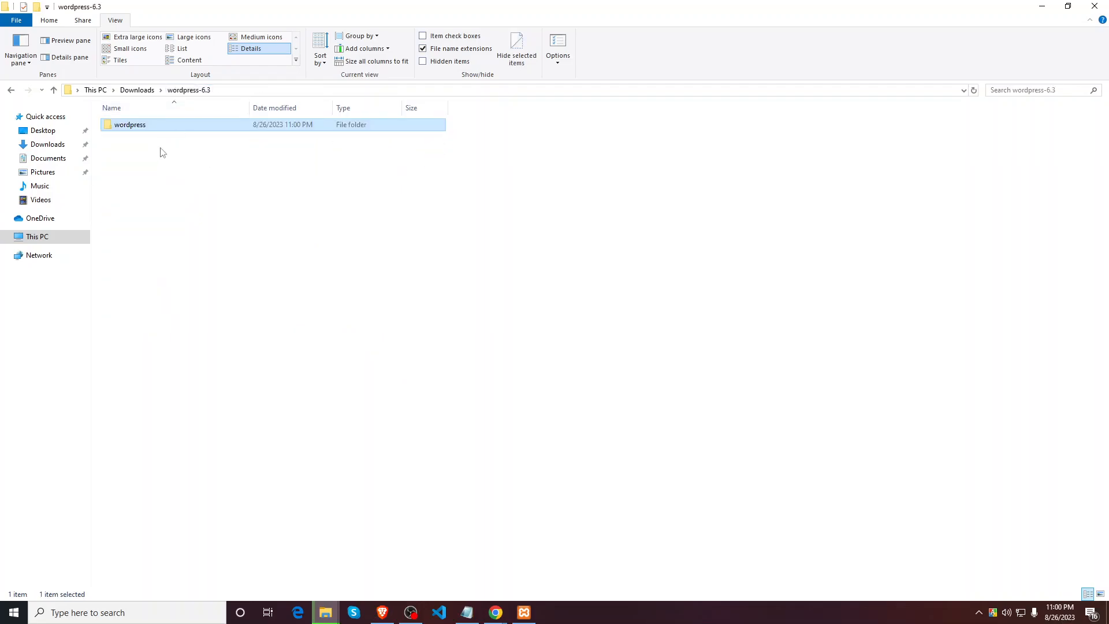
left_click(137, 90)
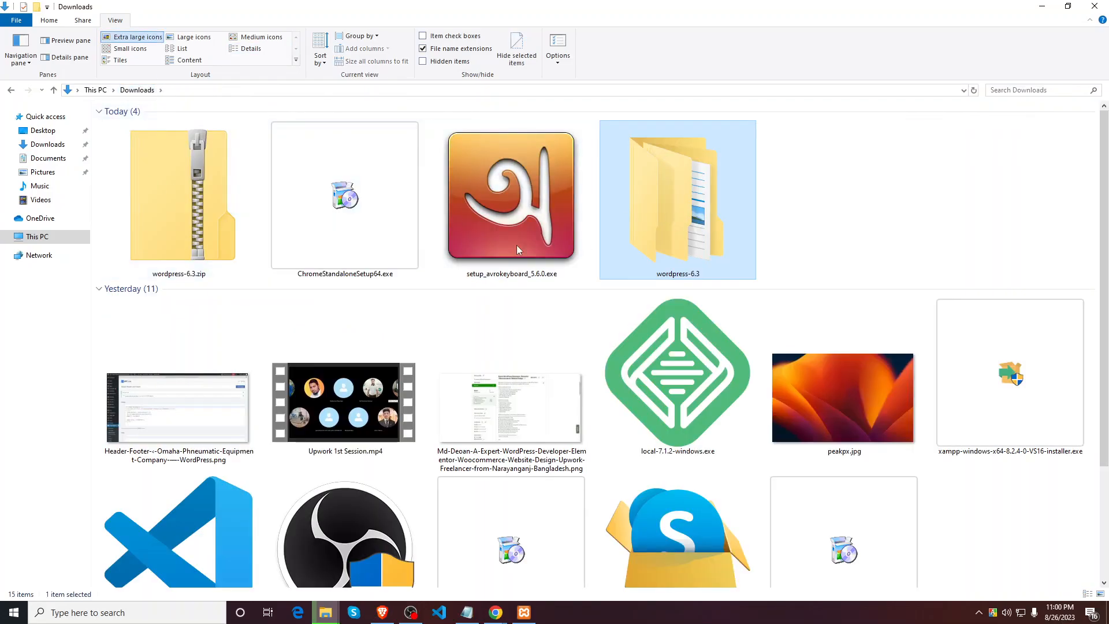
double_click(202, 224)
left_click(155, 127)
double_click(155, 127)
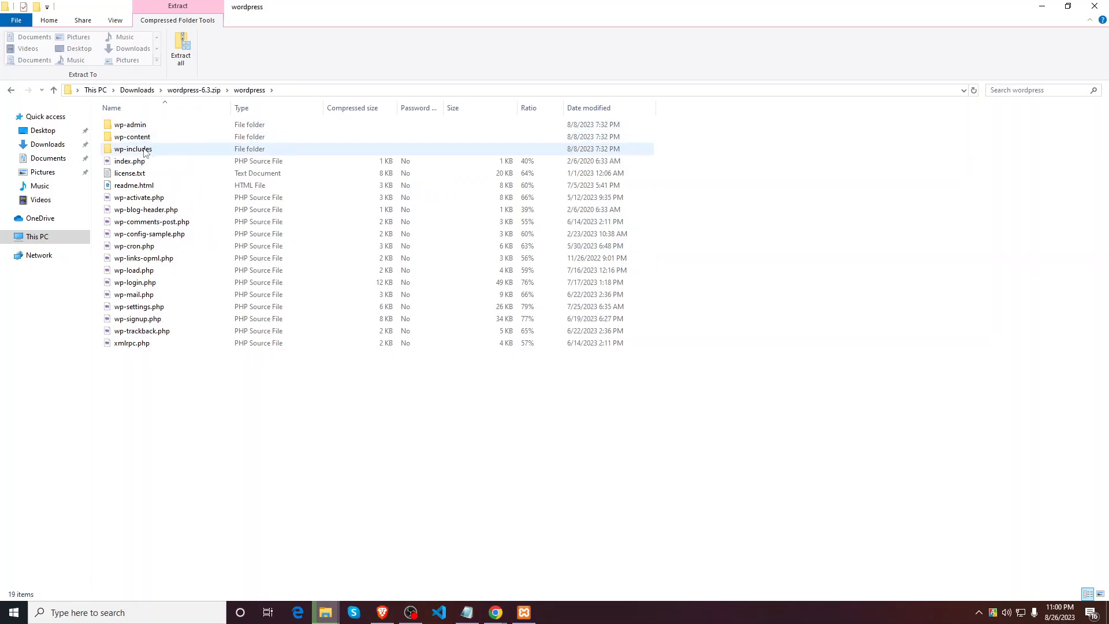
Step: Select the zip's 19 WordPress items and paste them into Downloads\wordpress-6.3\wordpress
left_click_drag(162, 415, 158, 128)
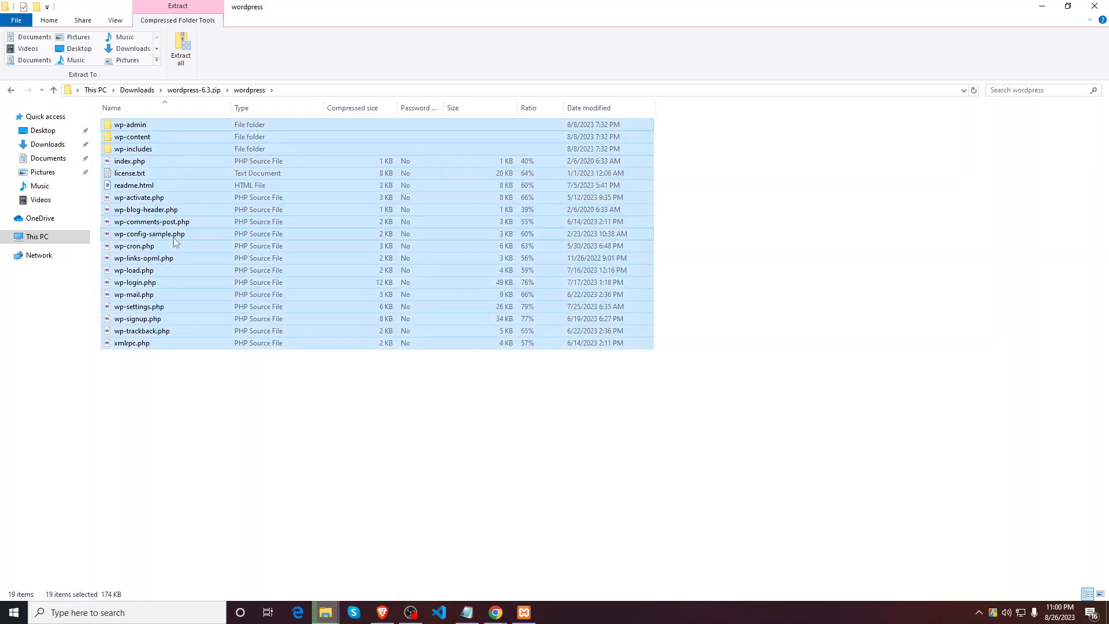
left_click(48, 144)
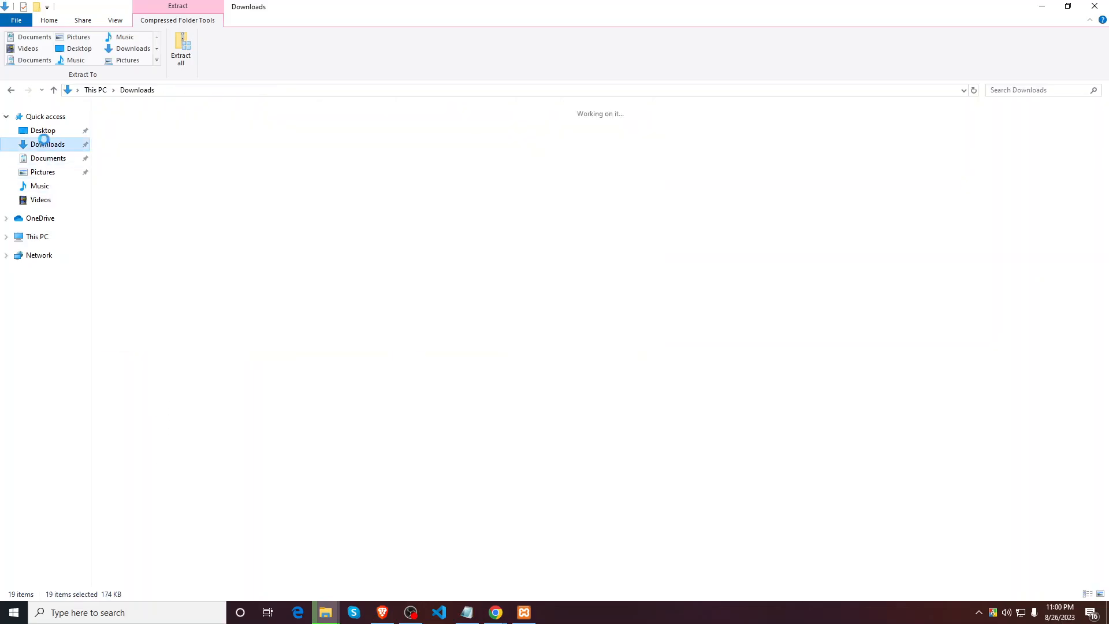
double_click(631, 199)
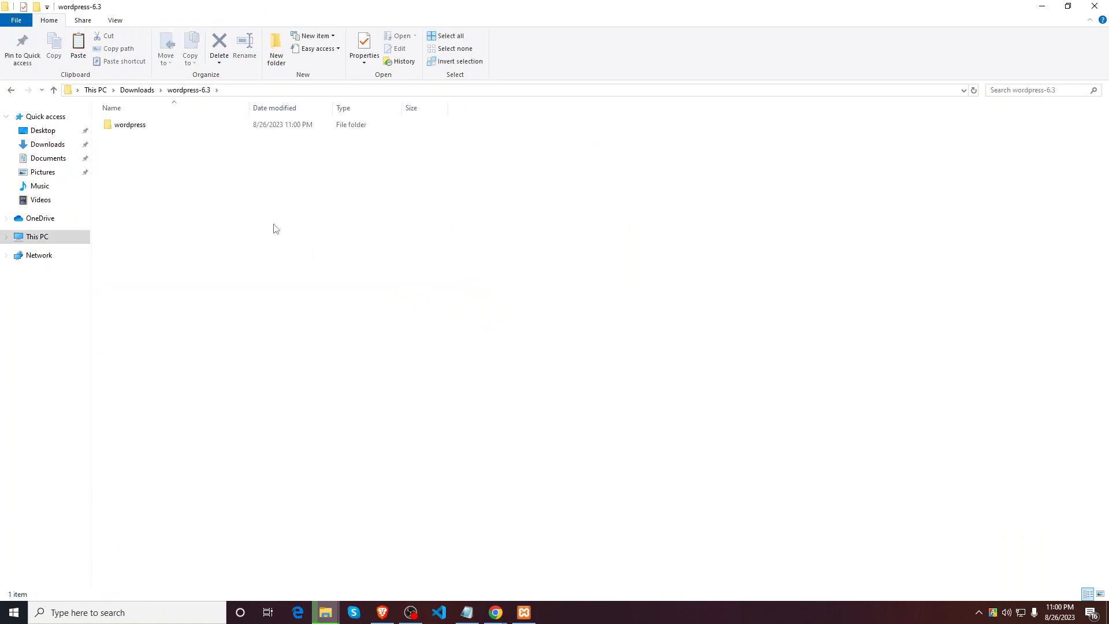
double_click(144, 125)
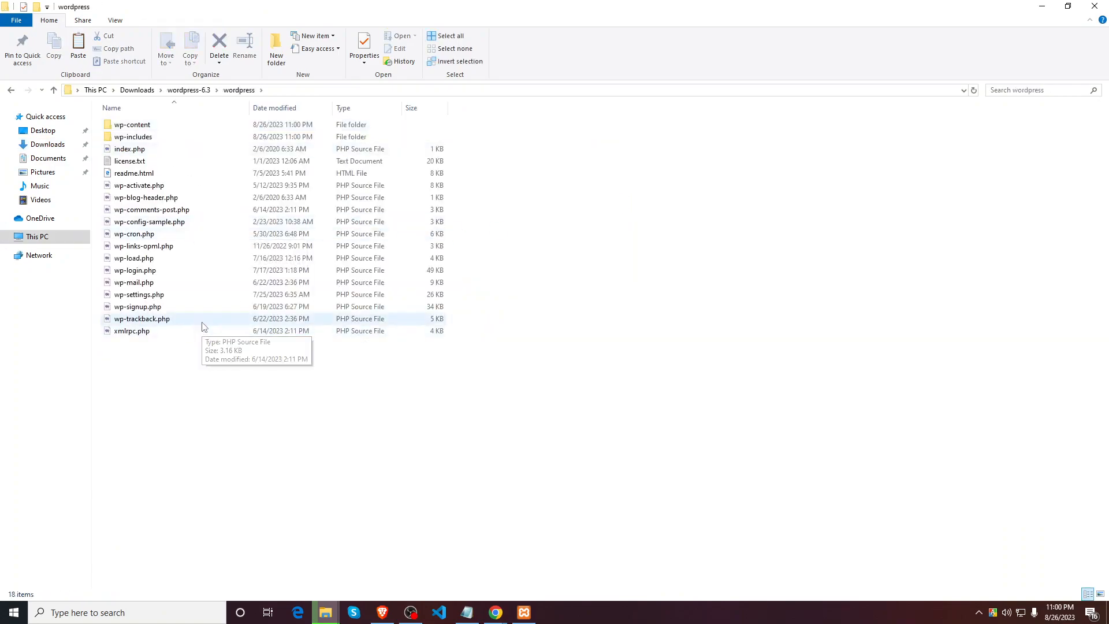
key("ctrl+a")
key("ctrl+v")
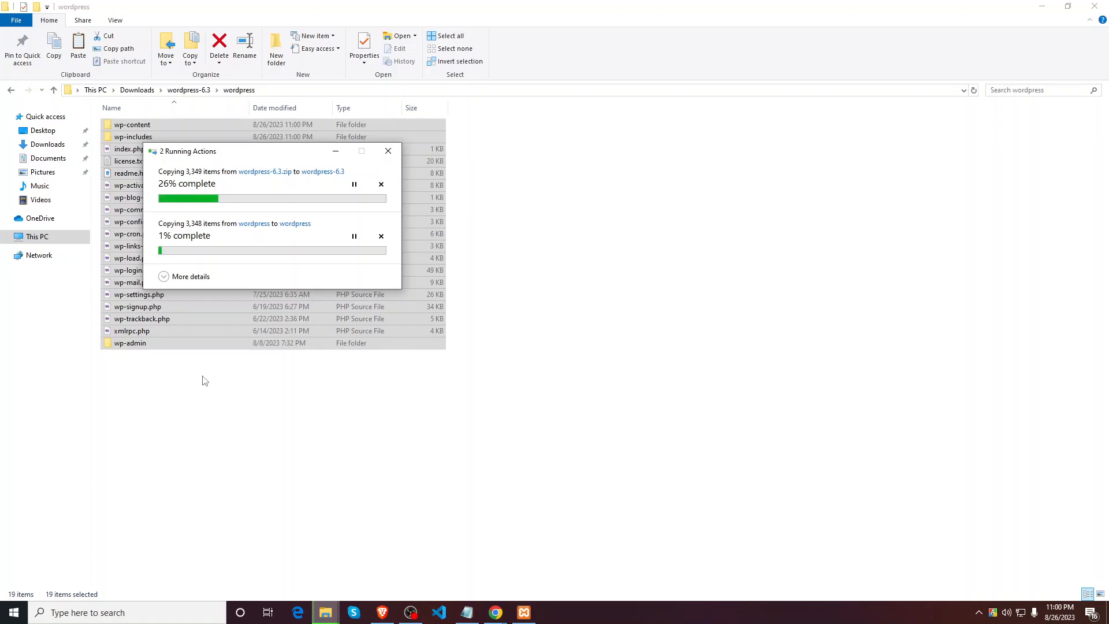
left_click_drag(260, 164, 834, 190)
Step: Cancel the pending extraction wizard and return to the wordpress folder window
left_click(1043, 6)
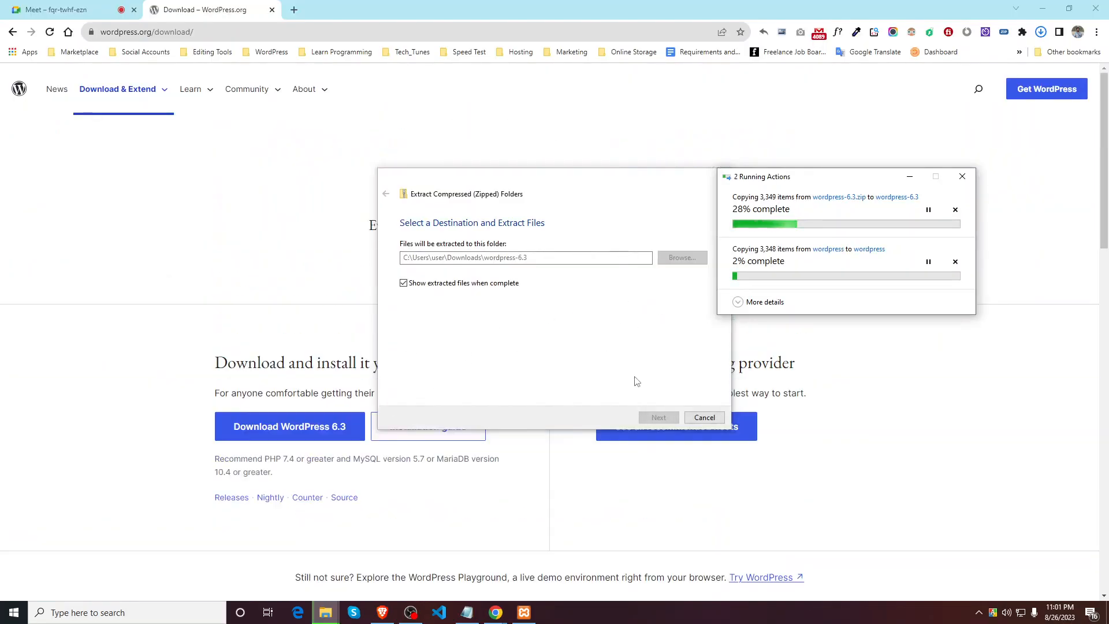
left_click(705, 417)
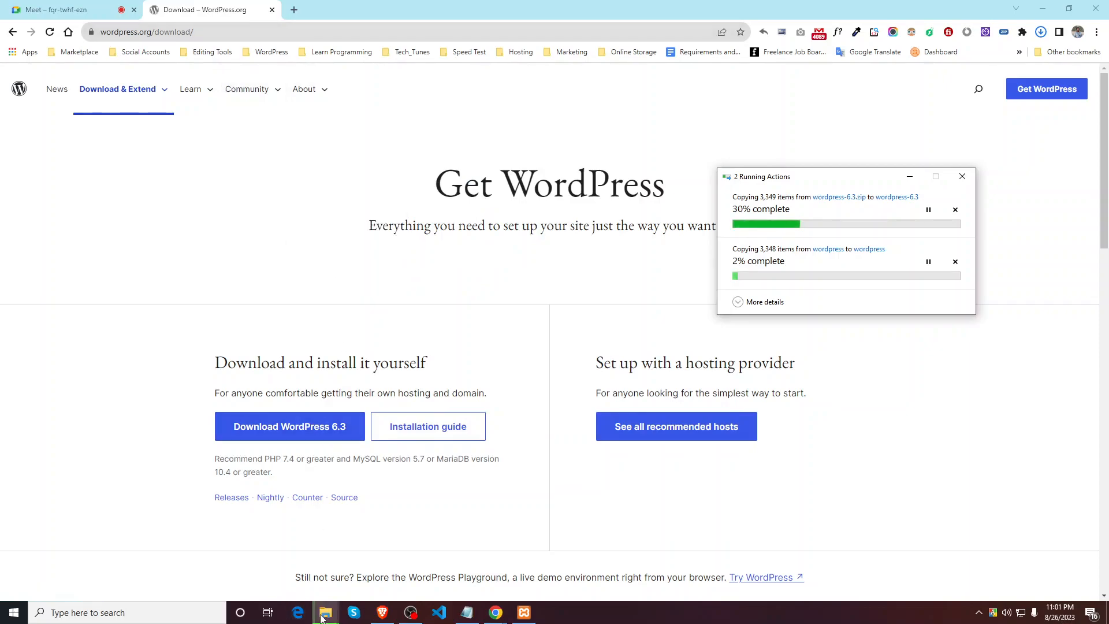
mouse_move(326, 612)
left_click(303, 577)
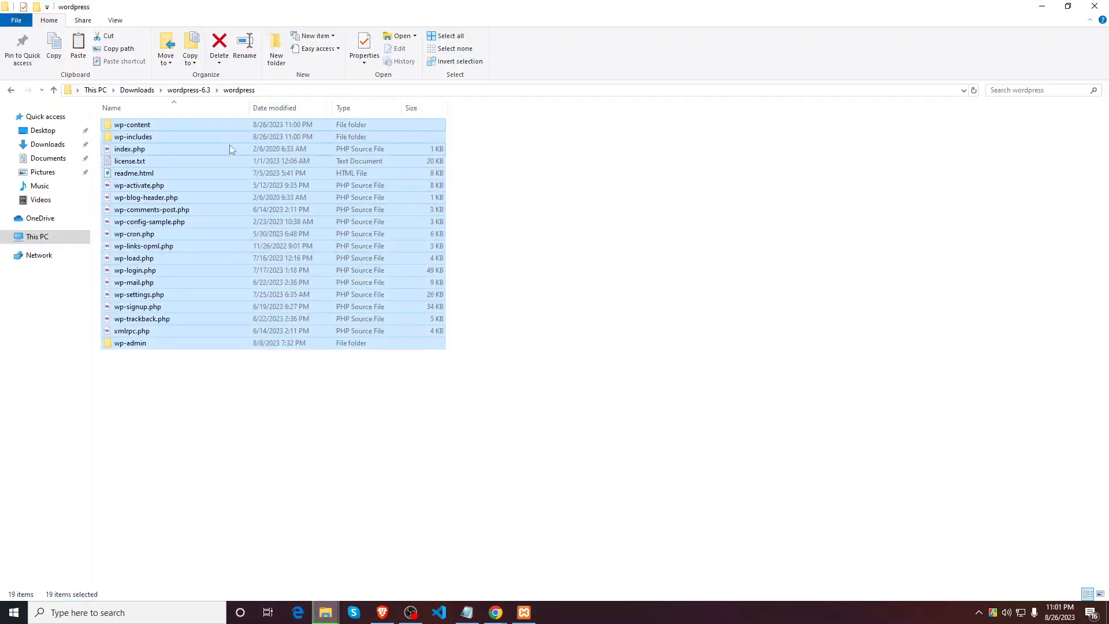
Step: Navigate to C:\xampp\htdocs via This PC
left_click(45, 237)
left_click(159, 217)
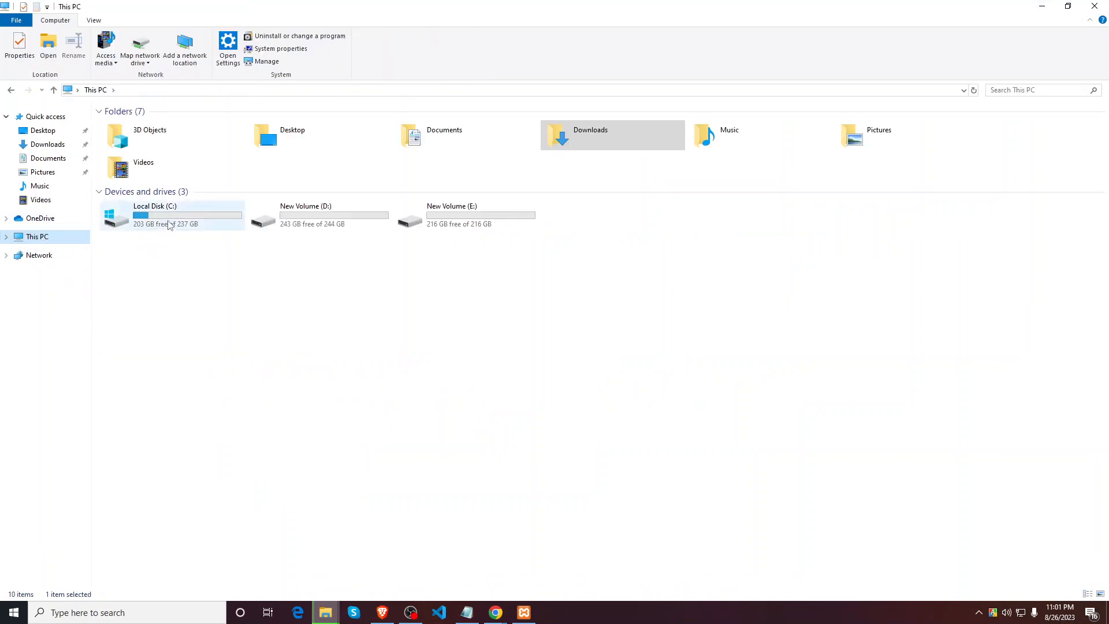
double_click(161, 216)
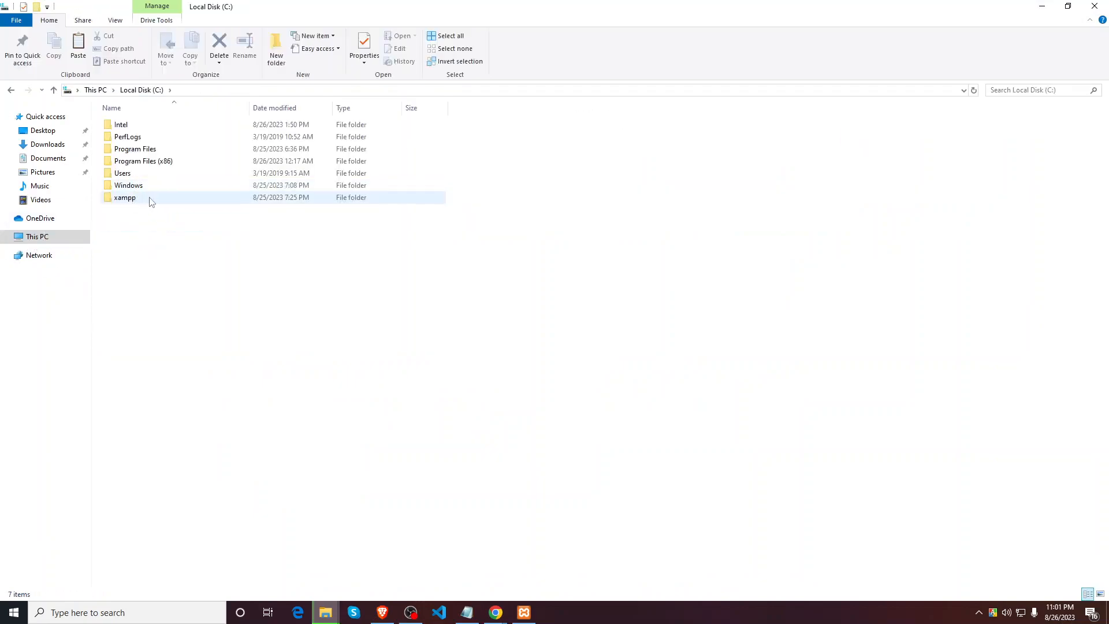
double_click(142, 198)
scroll(230, 560, "down", 4)
scroll(243, 523, "up", 4)
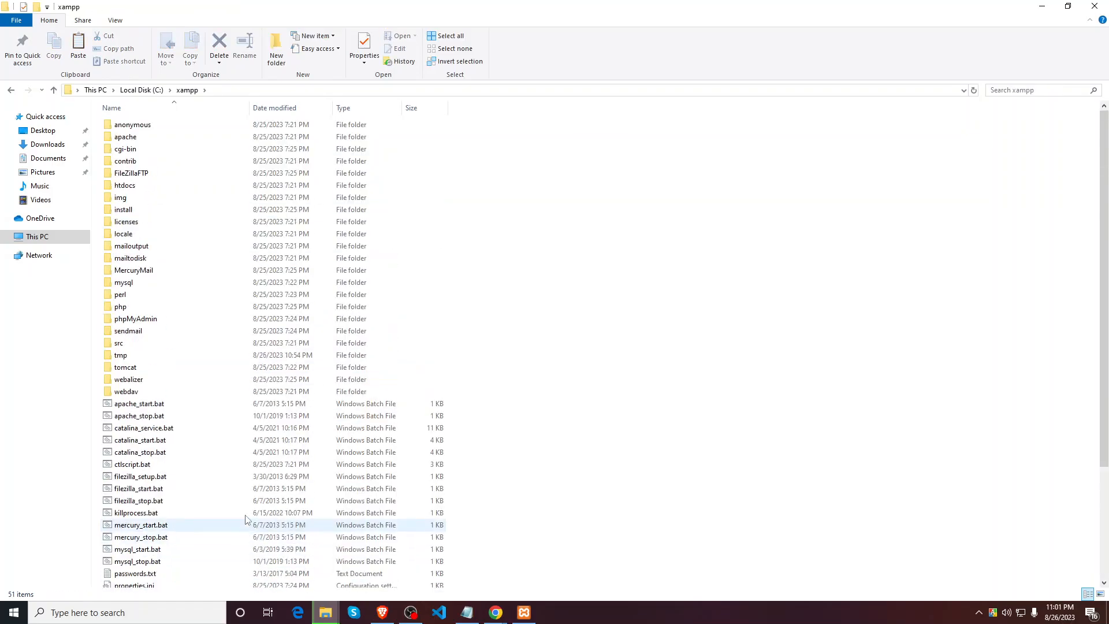
double_click(139, 185)
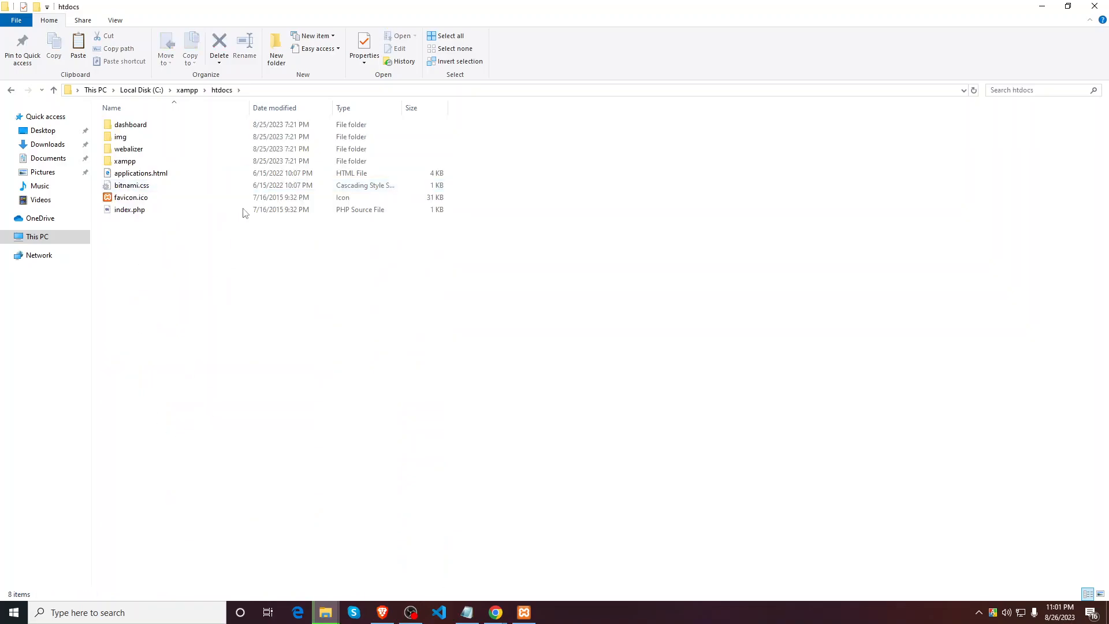
Step: Create a new folder named wpdev in htdocs and open it
left_click(278, 52)
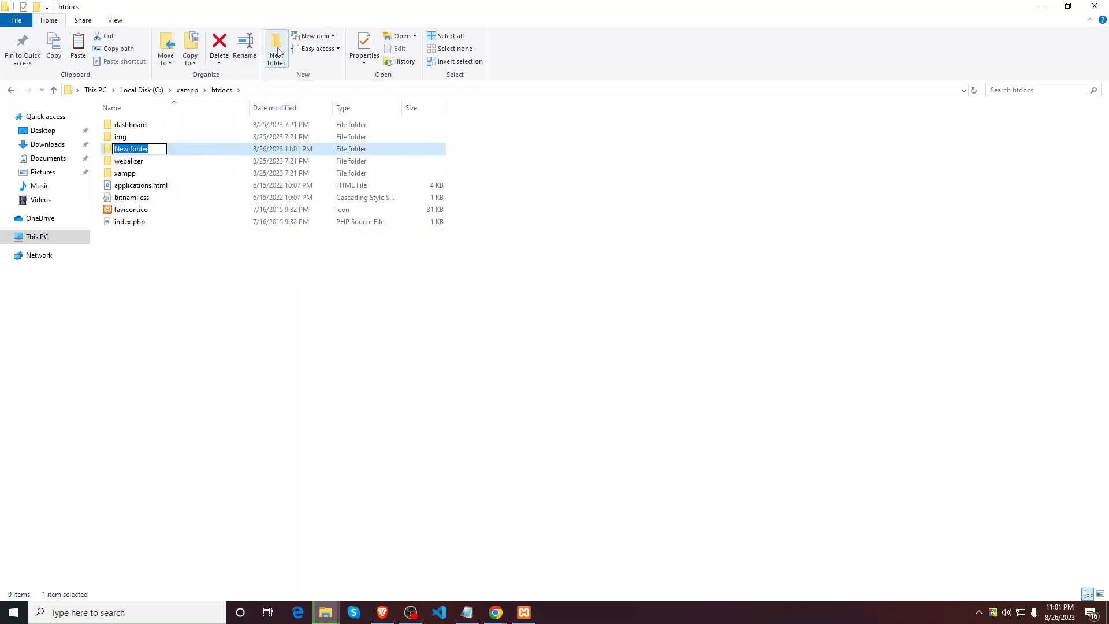
type("Le")
key("BackSpace")
key("BackSpace")
key("BackSpace")
key("BackSpace")
key("BackSpace")
key("BackSpace")
key("BackSpace")
key("BackSpace")
key("BackSpace")
key("BackSpace")
key("BackSpace")
key("BackSpace")
key("BackSpace")
left_click(193, 255)
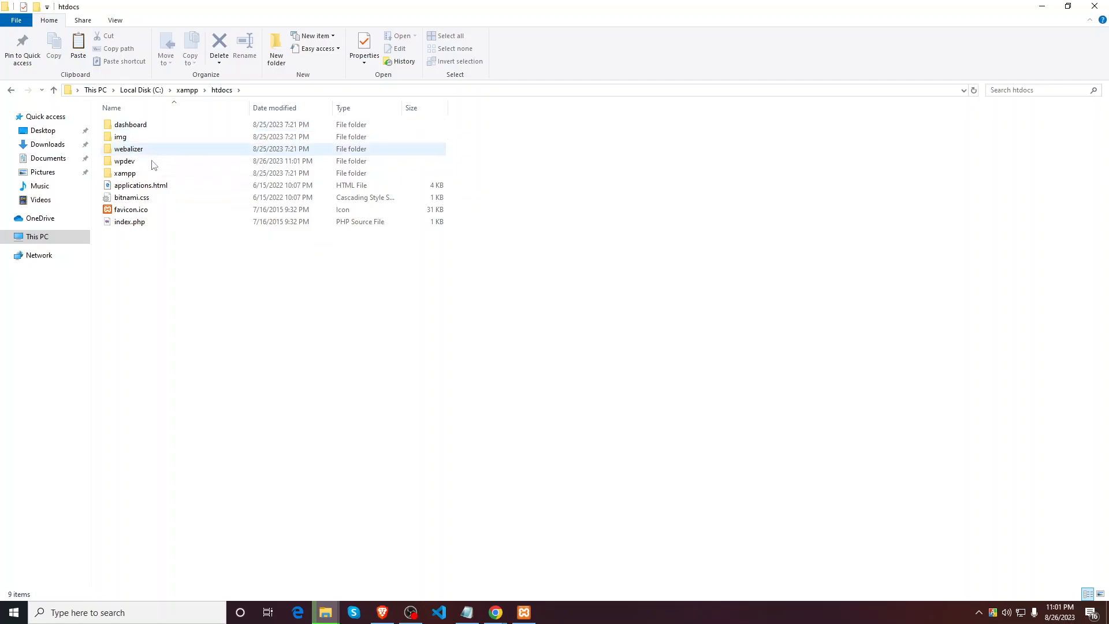
double_click(150, 161)
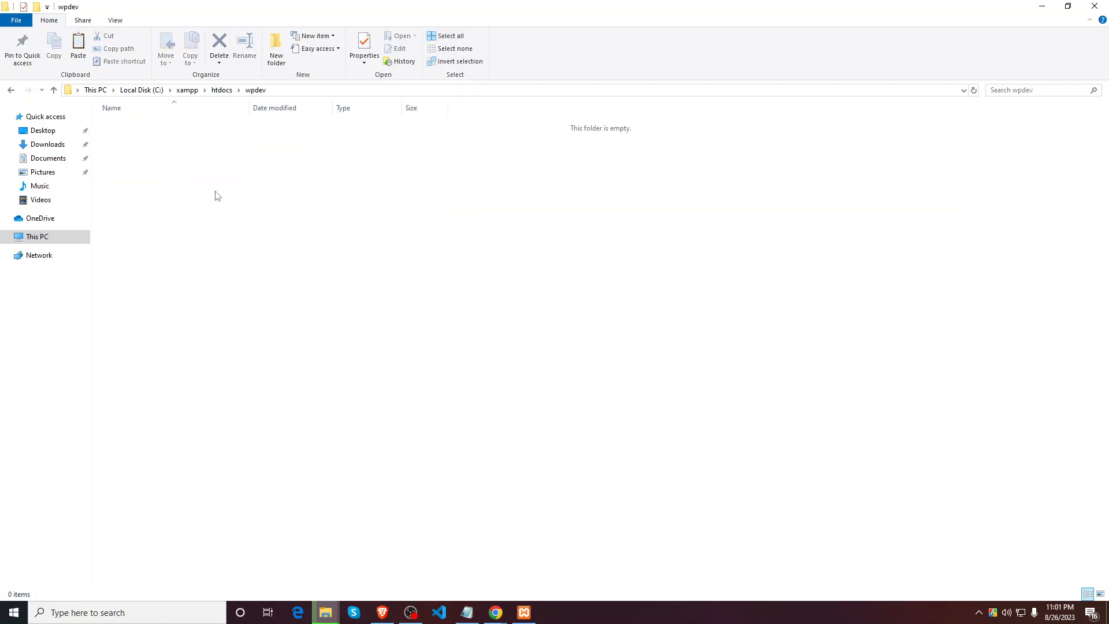
Step: Open Downloads\wordpress-6.3 and check the copy progress window
left_click(72, 146)
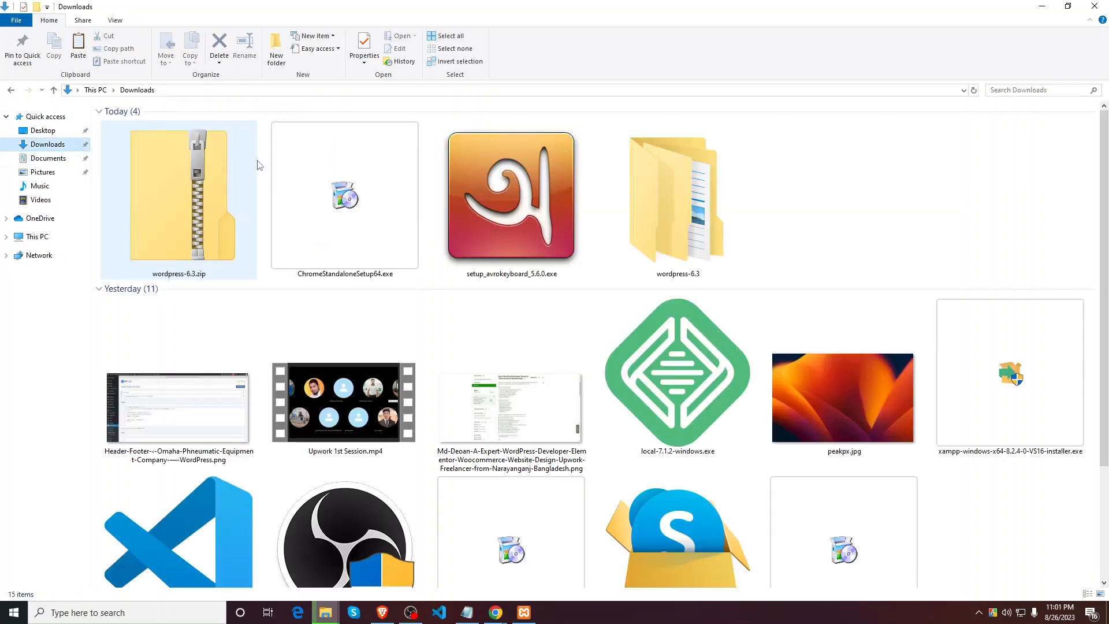
double_click(706, 223)
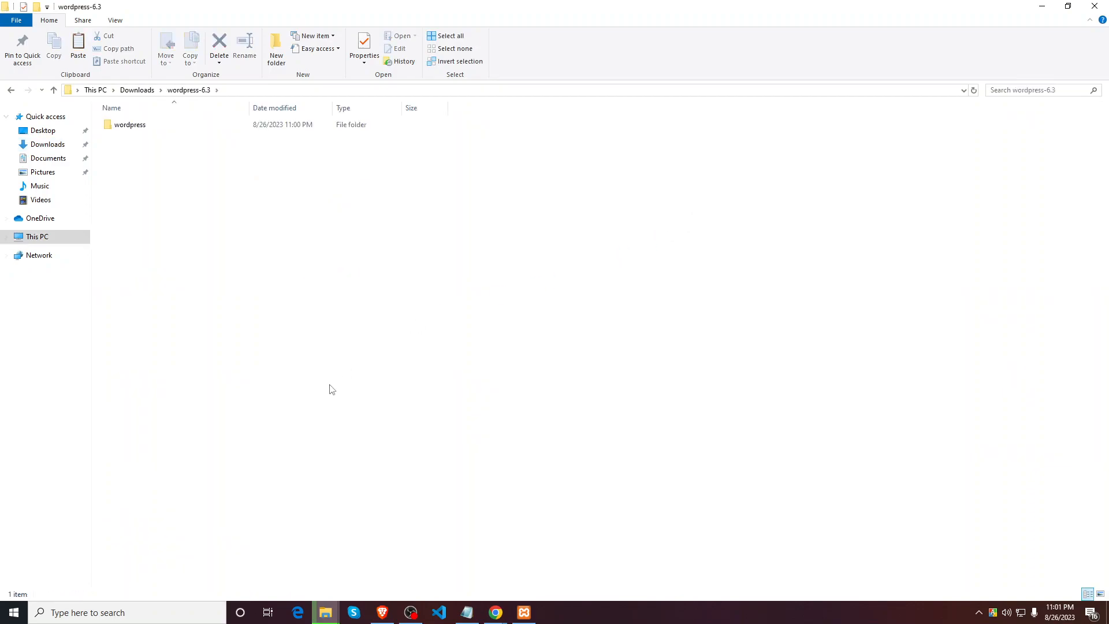
mouse_move(325, 613)
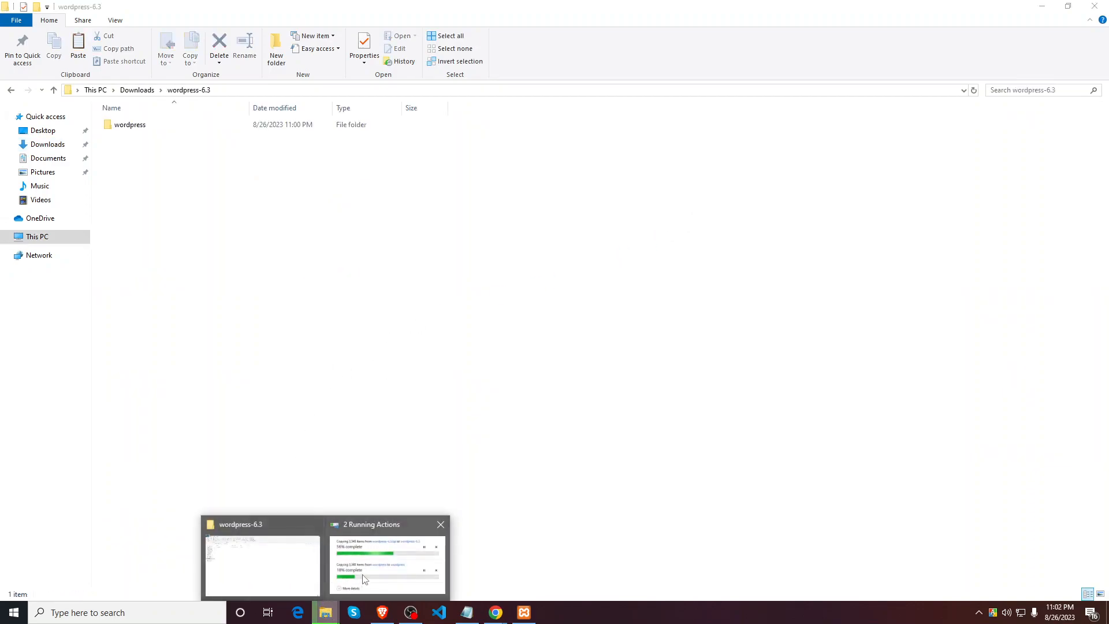
left_click(362, 579)
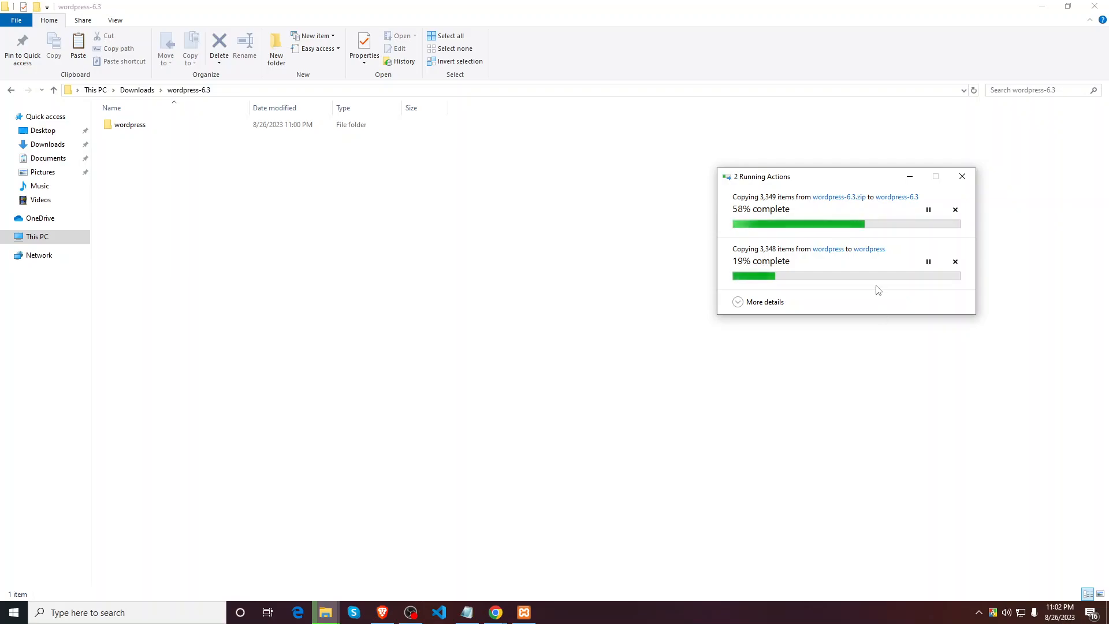
left_click(1041, 5)
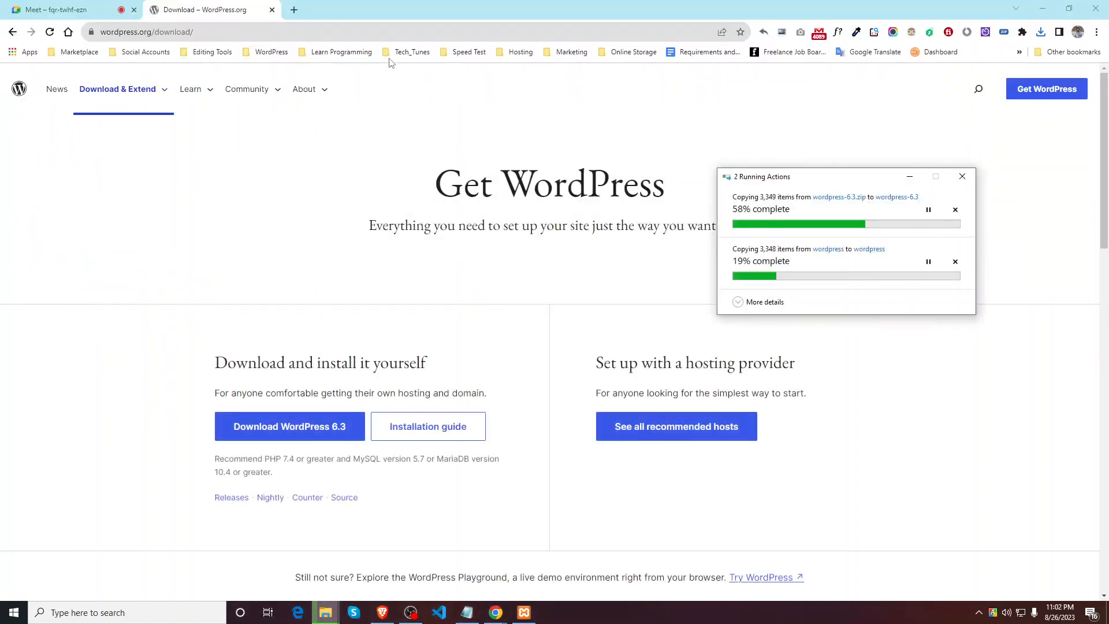
Step: Search Google for getintopc and open the Get Into PC site in a new tab
key("ctrl+t")
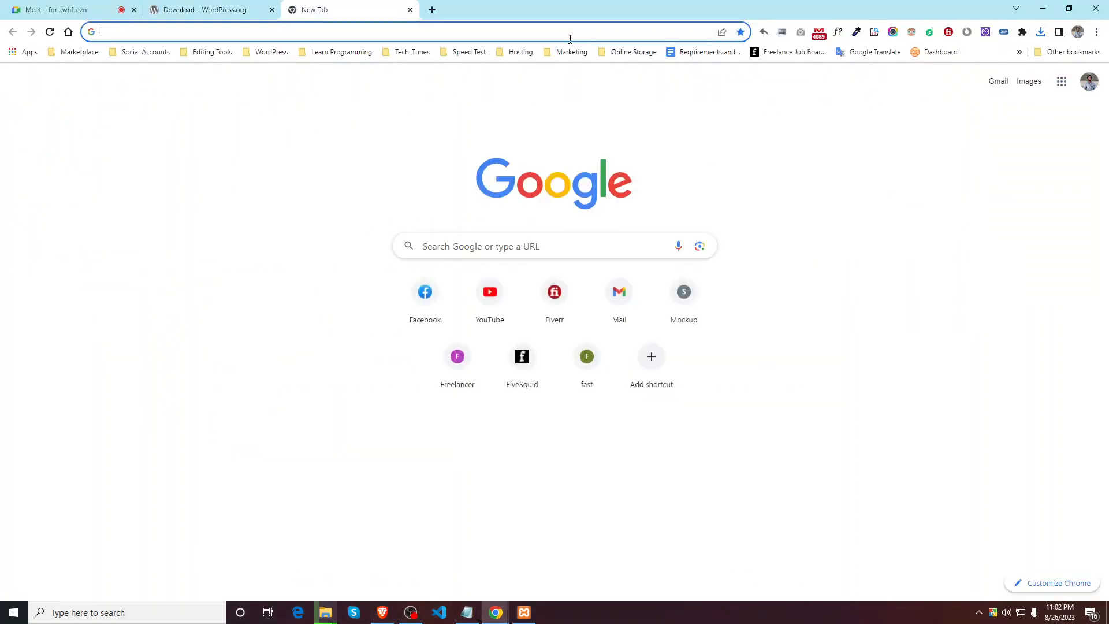
type("getintopc")
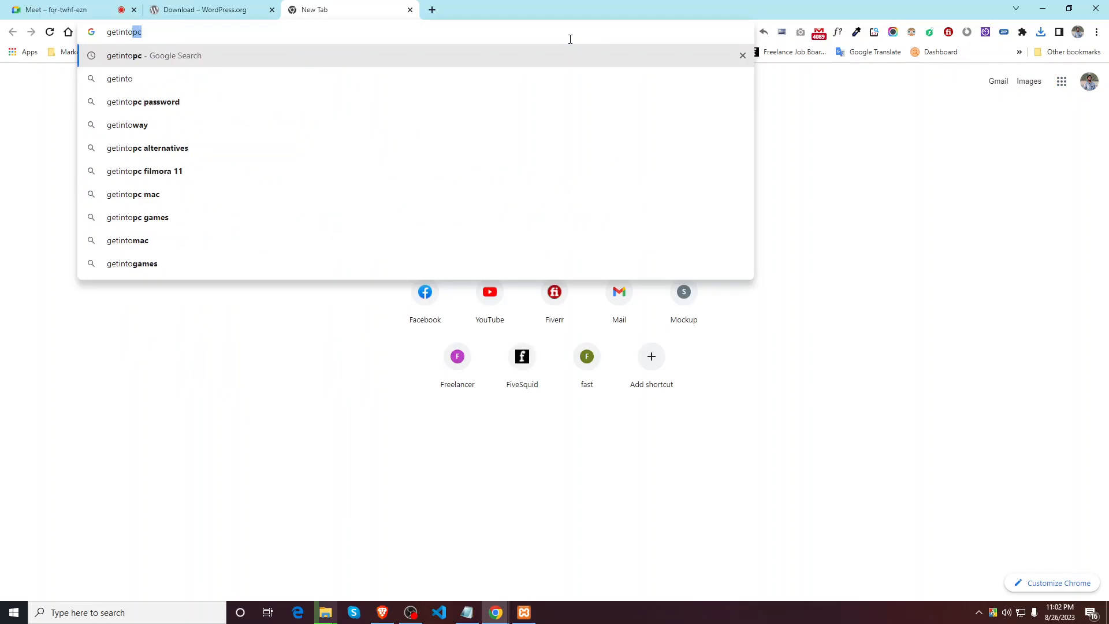
key("Return")
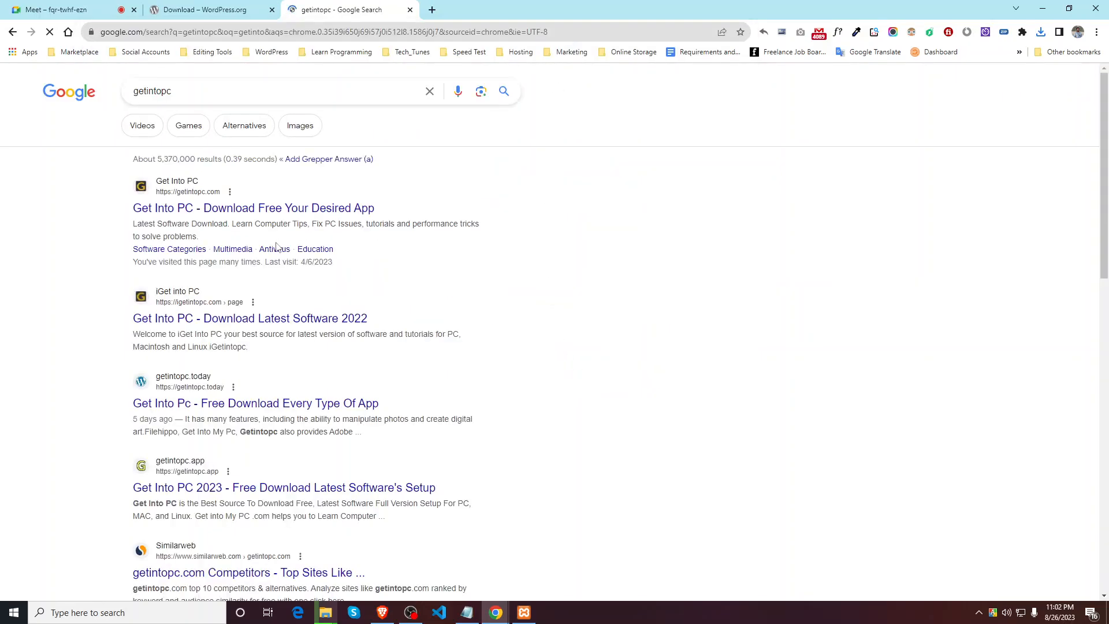
right_click(258, 209)
left_click(281, 216)
left_click(441, 31)
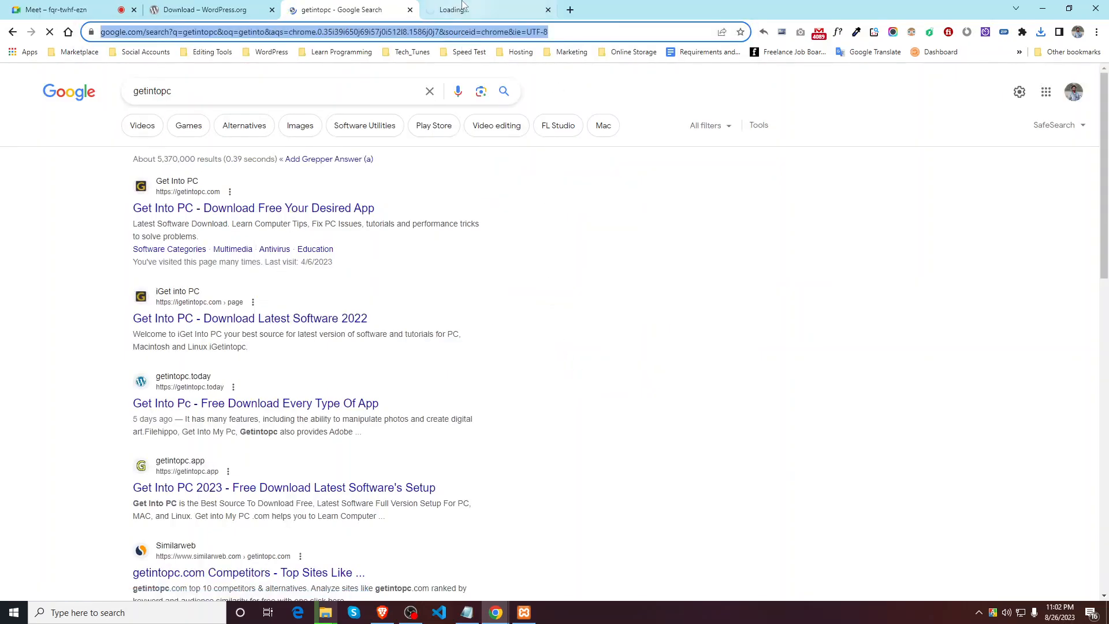
left_click(462, 8)
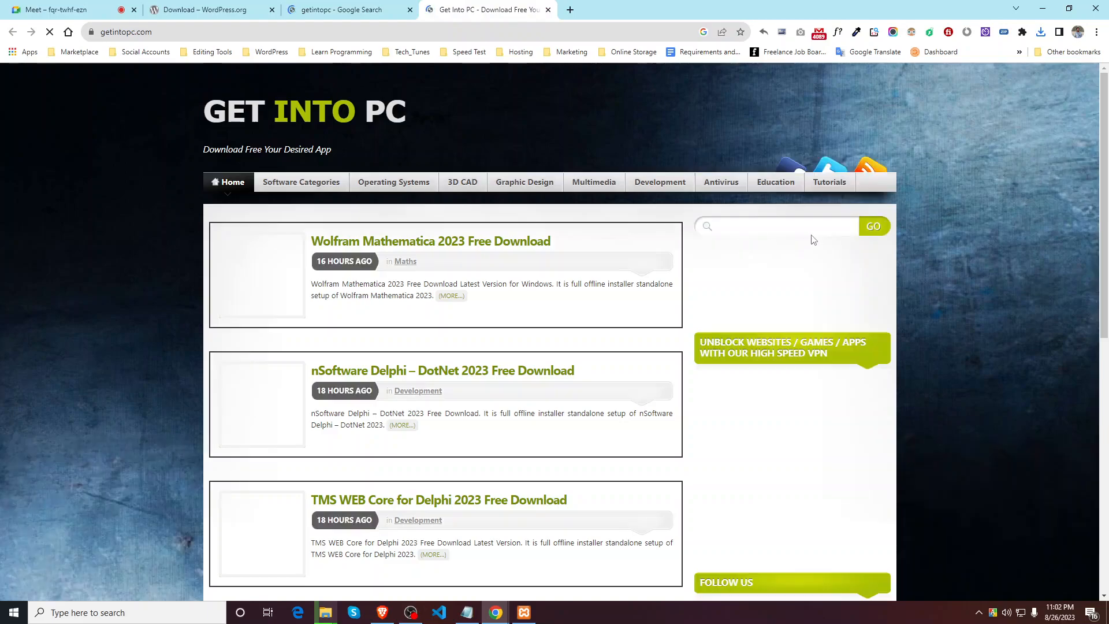
Step: Search the site for winrar and open the WinRAR 5.60 Free Download page in a new tab
left_click(796, 226)
type("winrar")
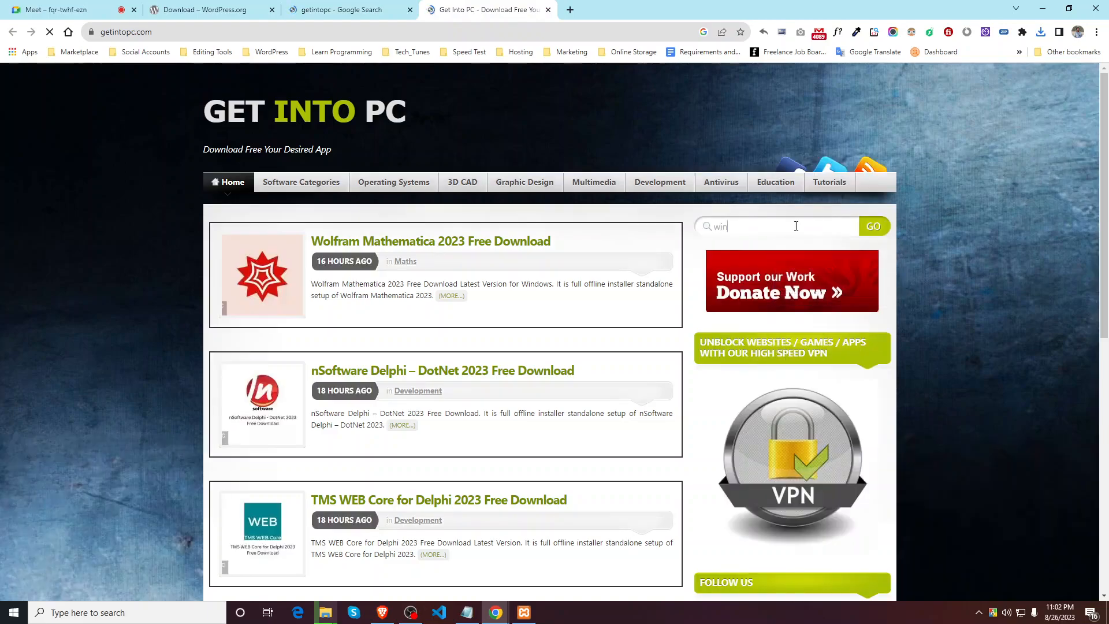
left_click(867, 227)
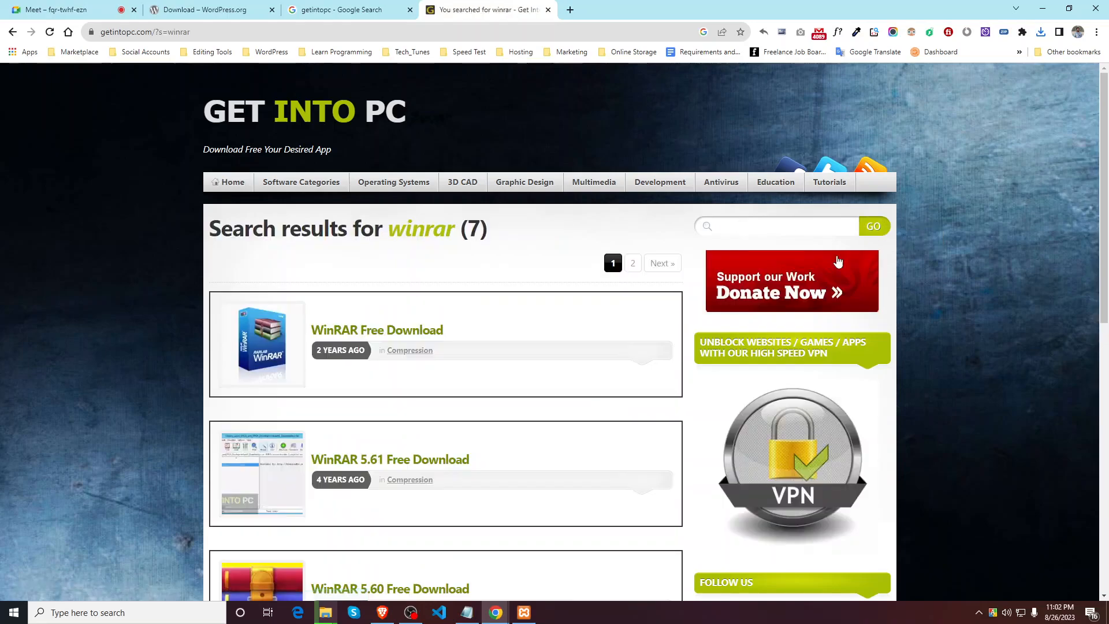
scroll(379, 373, "down", 3)
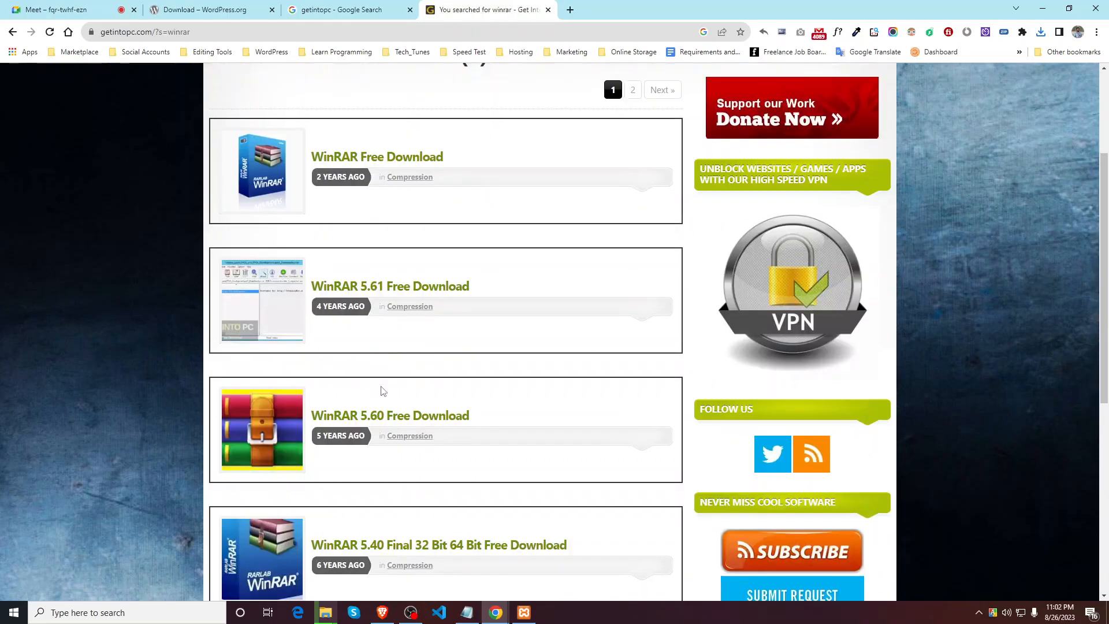
scroll(382, 392, "down", 1)
right_click(387, 362)
left_click(430, 367)
left_click(621, 10)
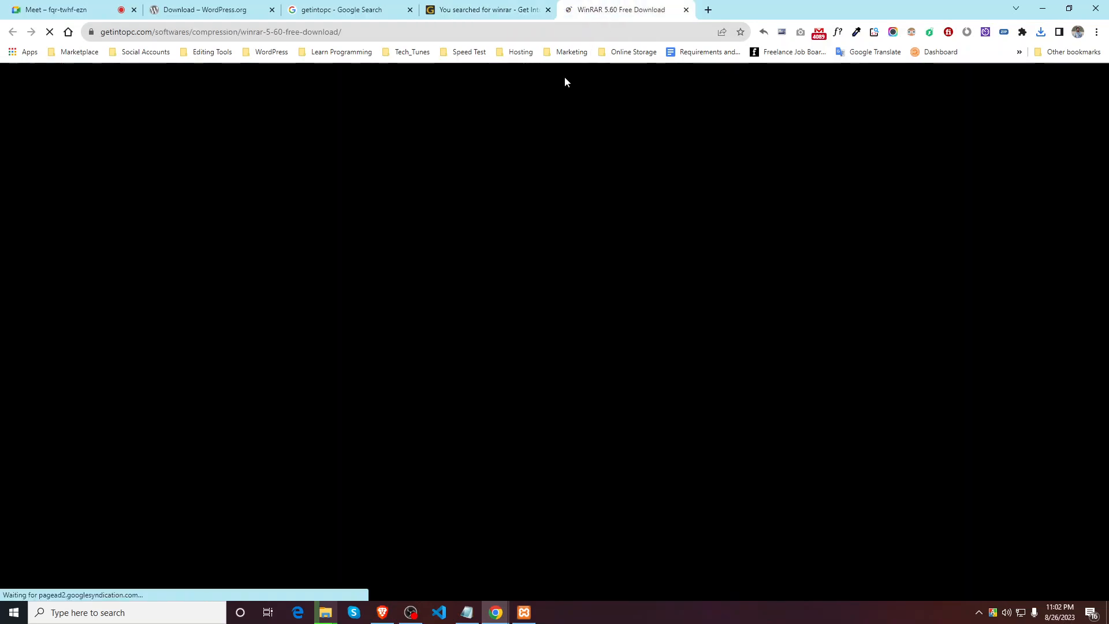
Step: Scroll down to the WinRAR 5.60 Technical Setup Details, then return to the wordpress-6.3 folder window
scroll(488, 389, "down", 2)
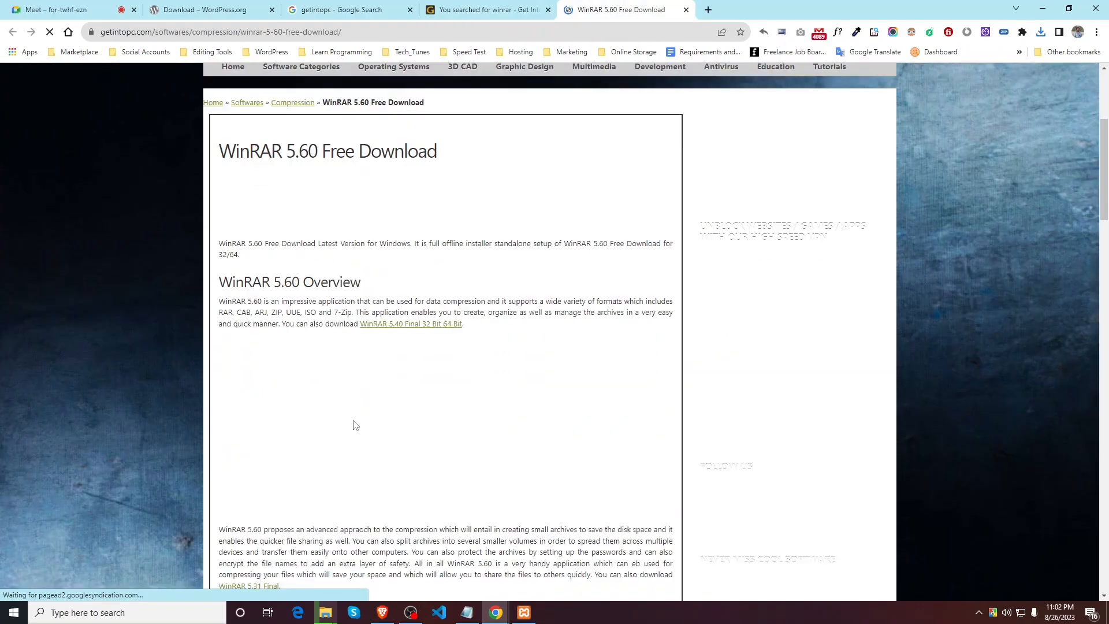
scroll(405, 419, "down", 12)
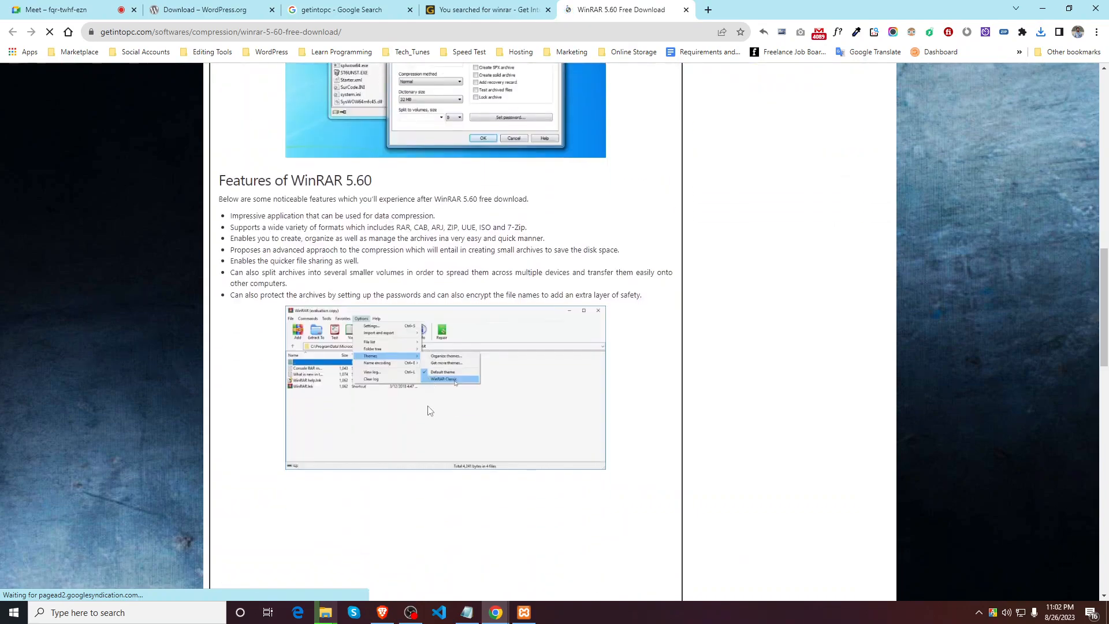
scroll(431, 411, "up", 5)
scroll(399, 354, "down", 10)
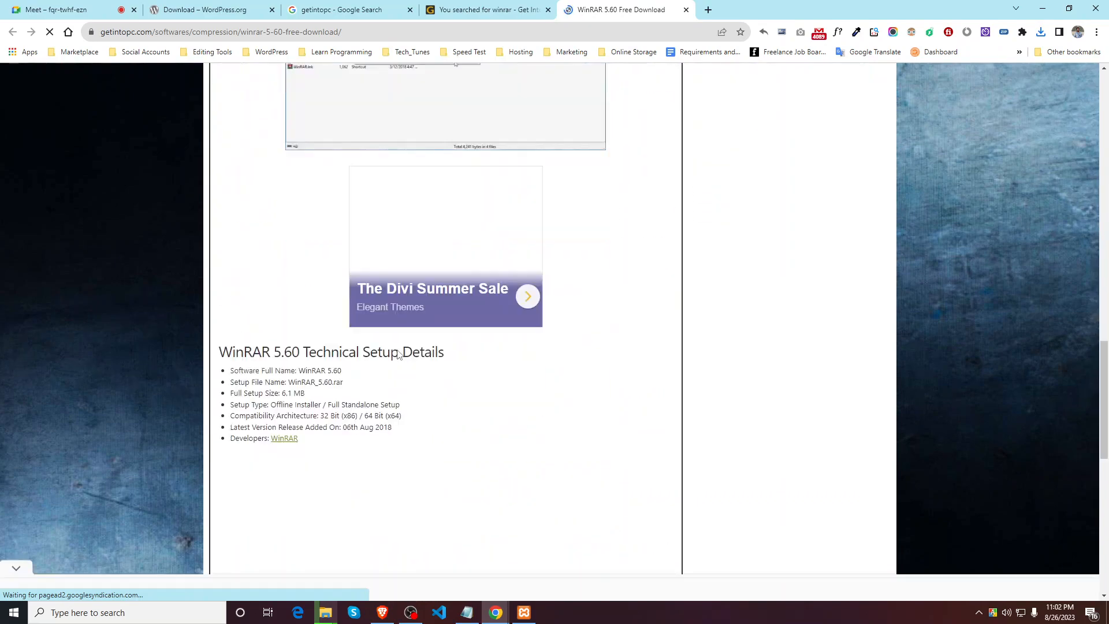
scroll(398, 354, "down", 2)
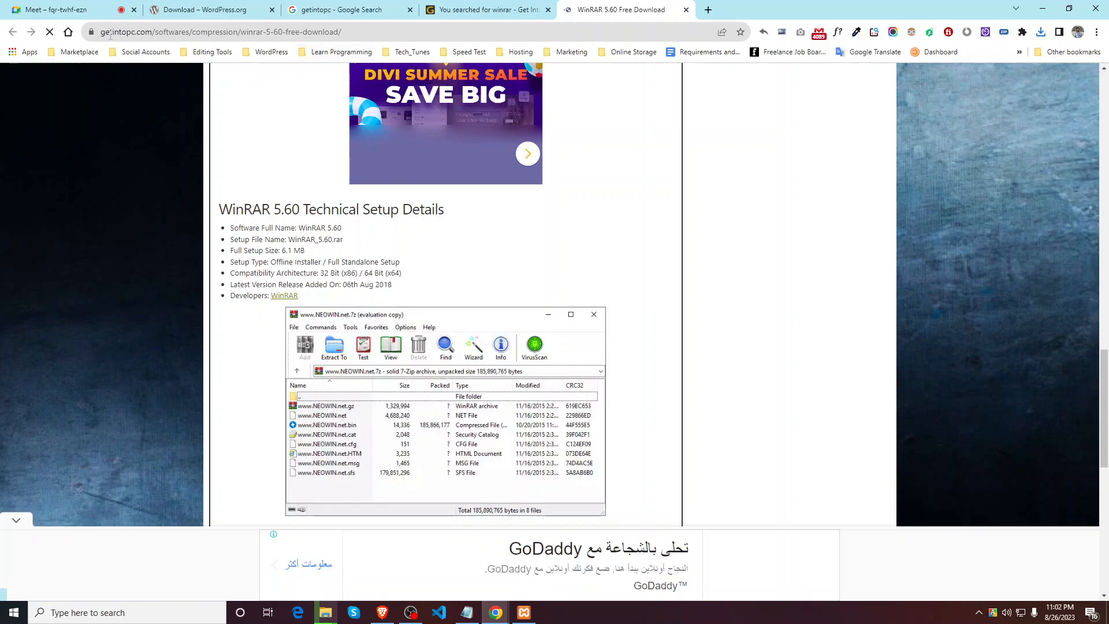
mouse_move(325, 612)
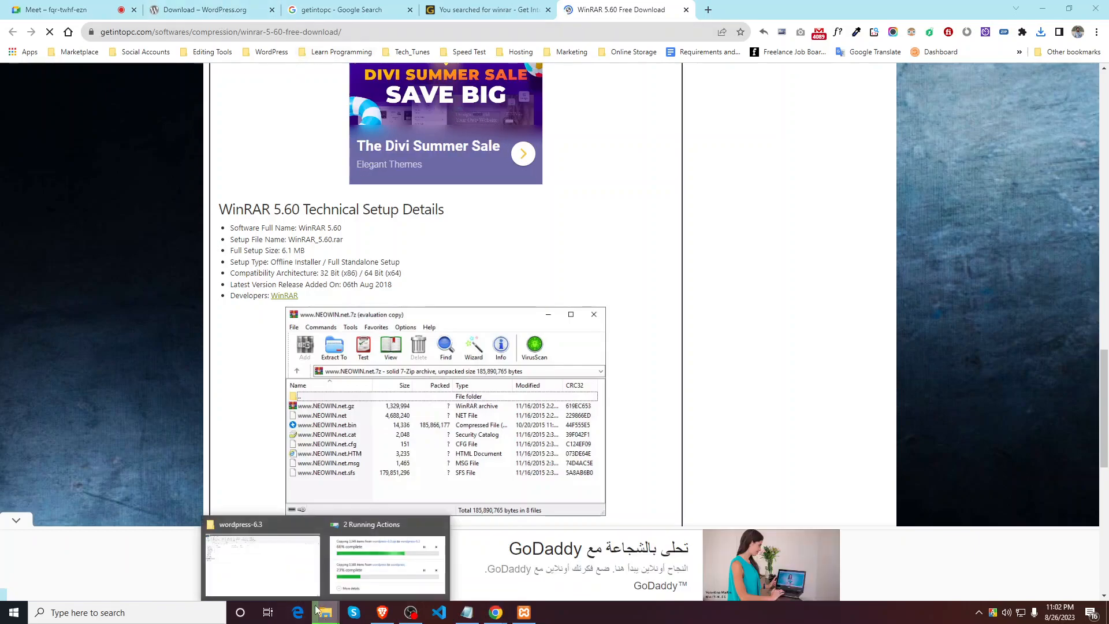
left_click(281, 571)
Step: View the extracted wordpress folder, then select all 19 files in the zip's wordpress folder
left_click(137, 89)
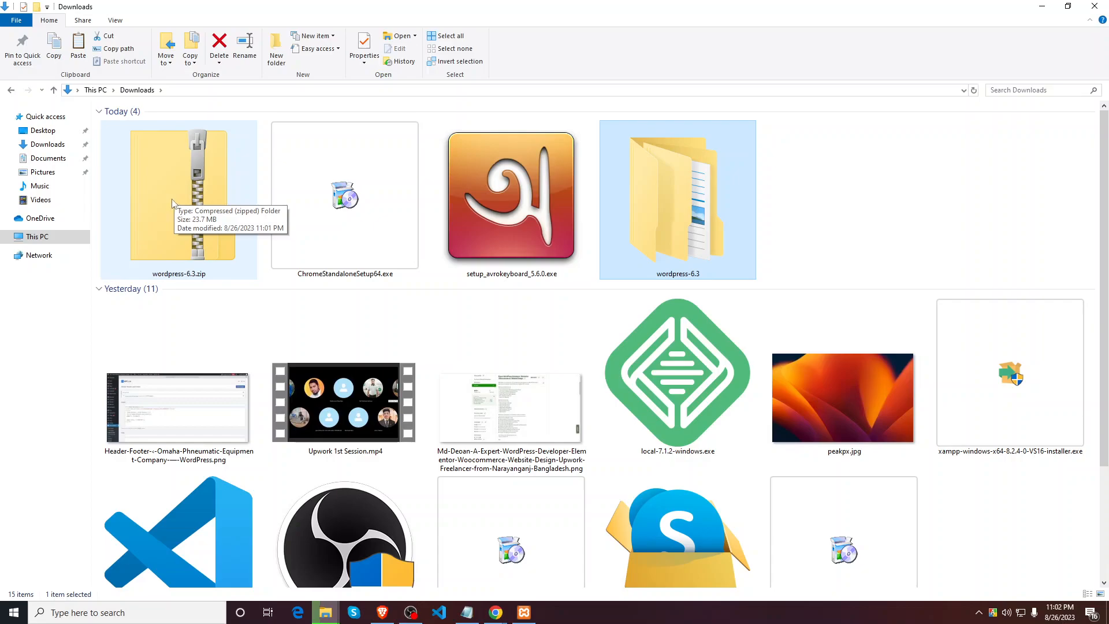
double_click(714, 213)
double_click(153, 124)
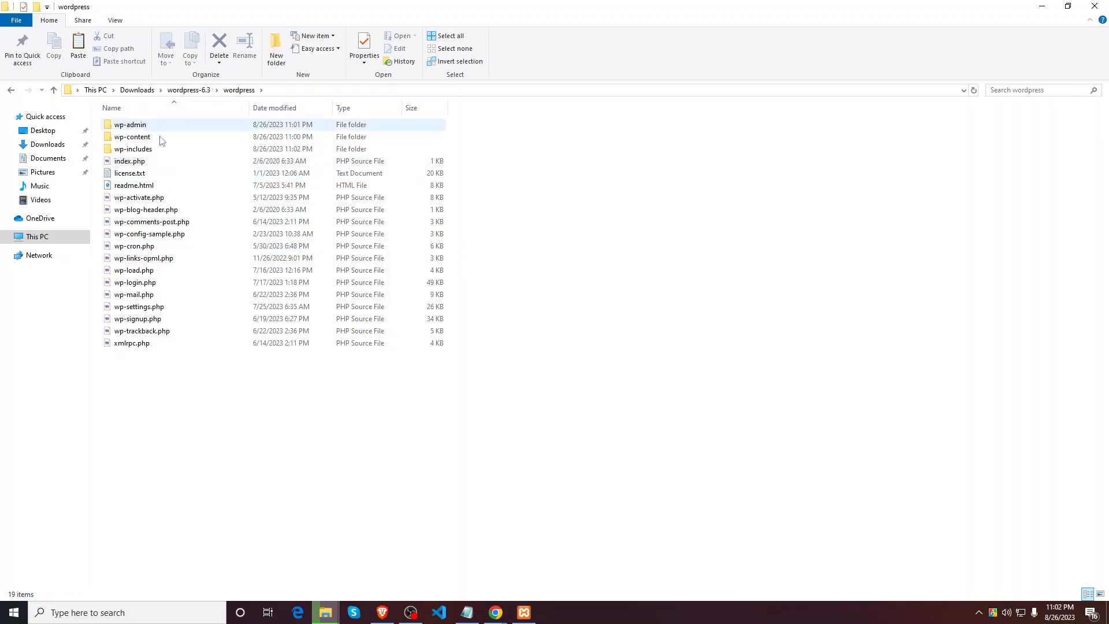
left_click(142, 93)
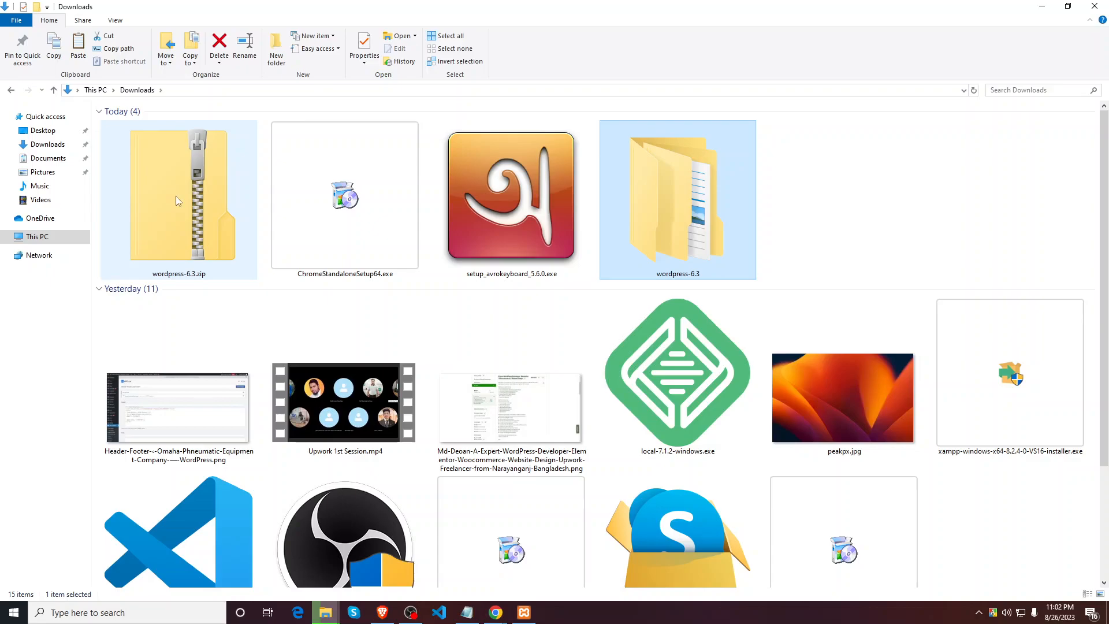
double_click(176, 196)
double_click(156, 126)
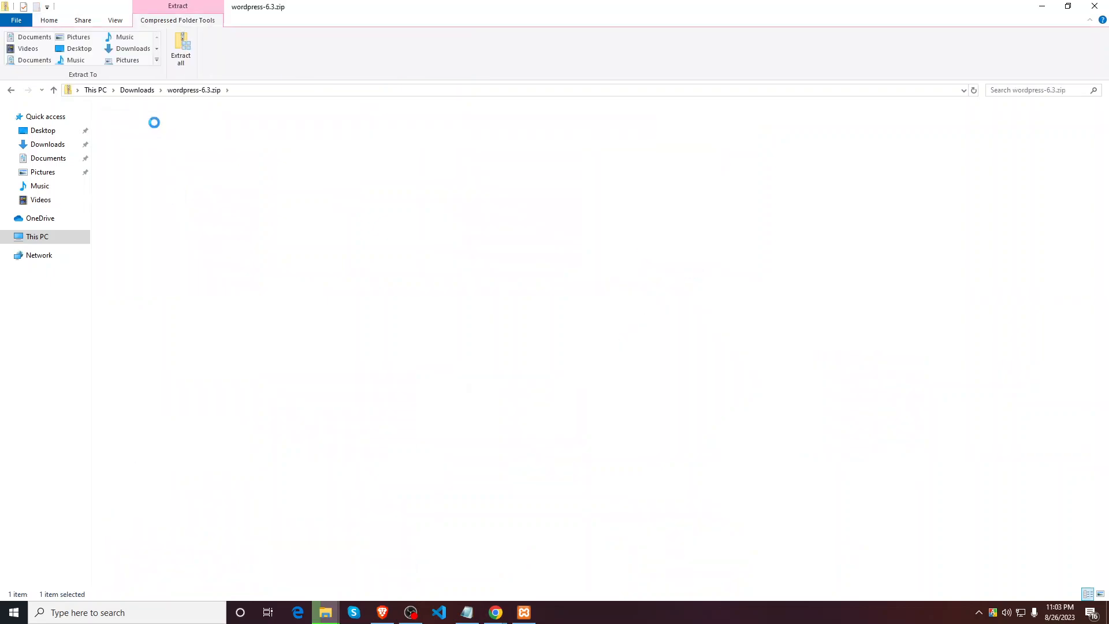
left_click_drag(181, 366, 168, 101)
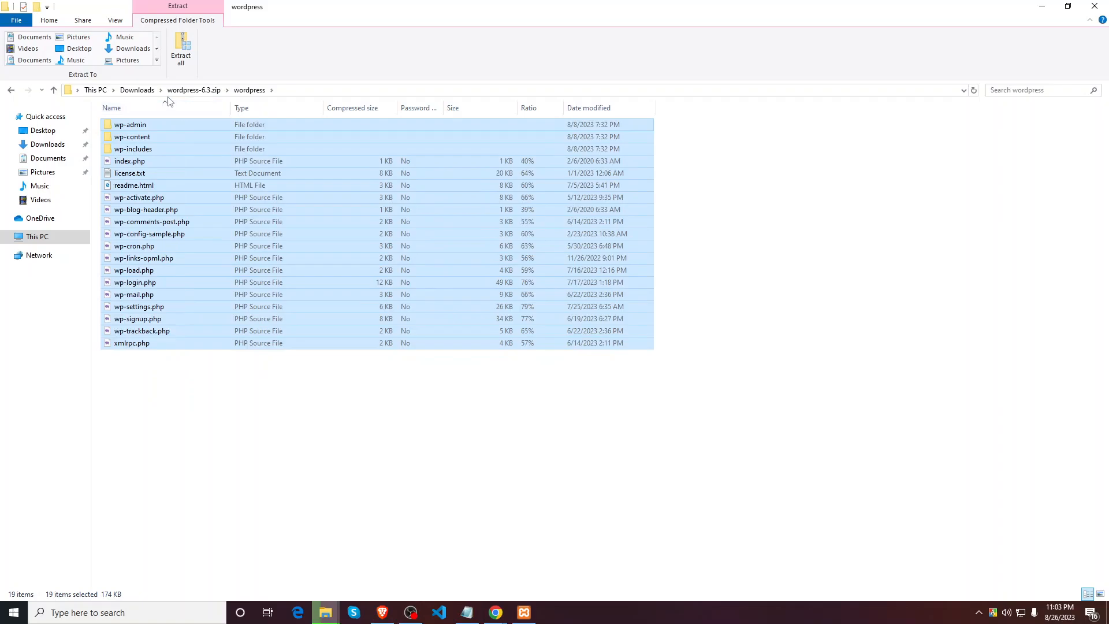
Step: Open Downloads > wordpress-6.3 > wordpress
left_click(137, 90)
double_click(673, 205)
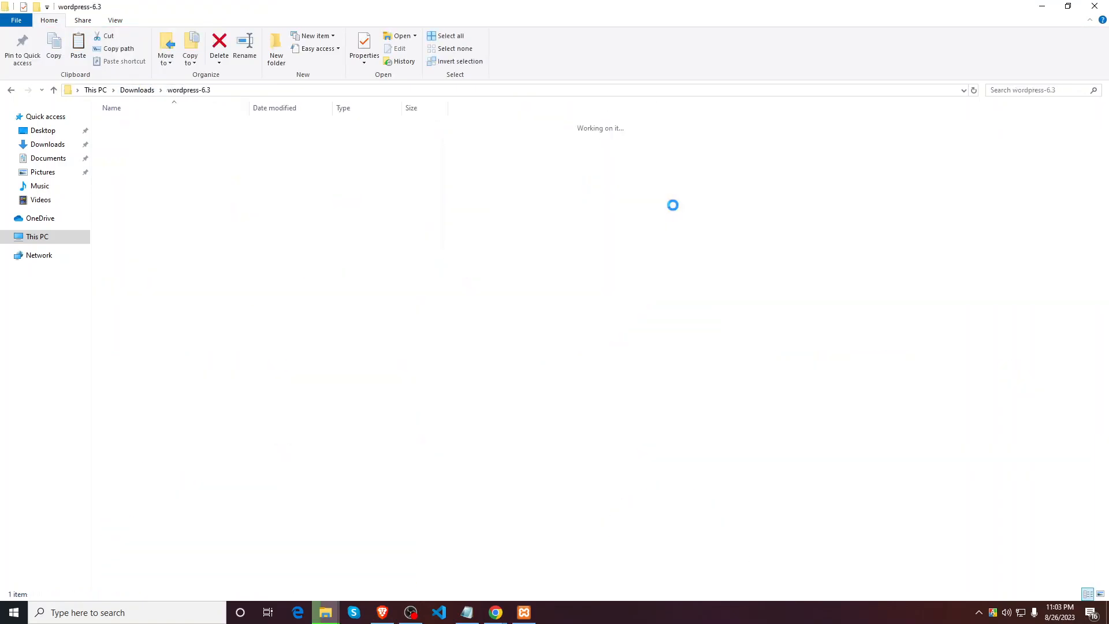
left_click(145, 128)
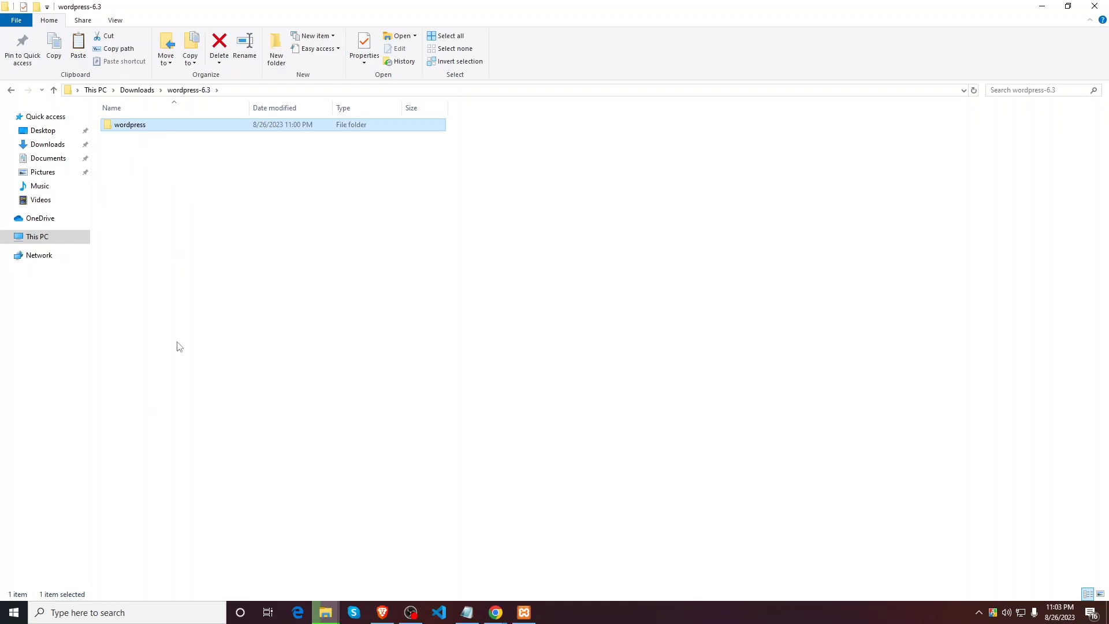
double_click(168, 128)
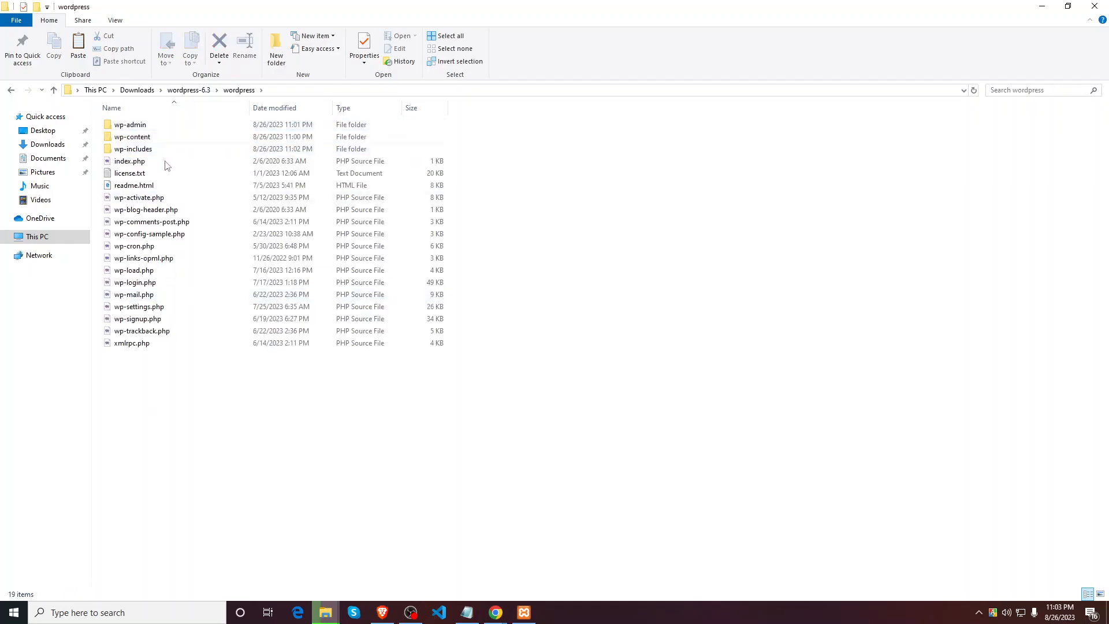
Step: Choose 'Replace the files in the destination' for the 3,348-item copy, then open wordpress-6.3
mouse_move(326, 614)
left_click(385, 572)
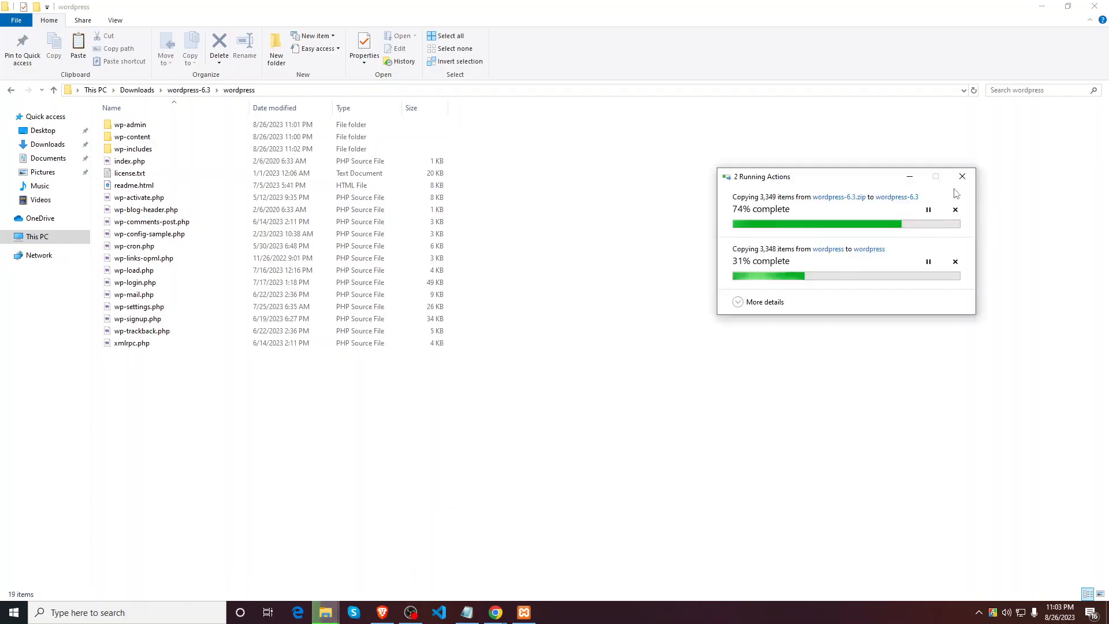
left_click(911, 176)
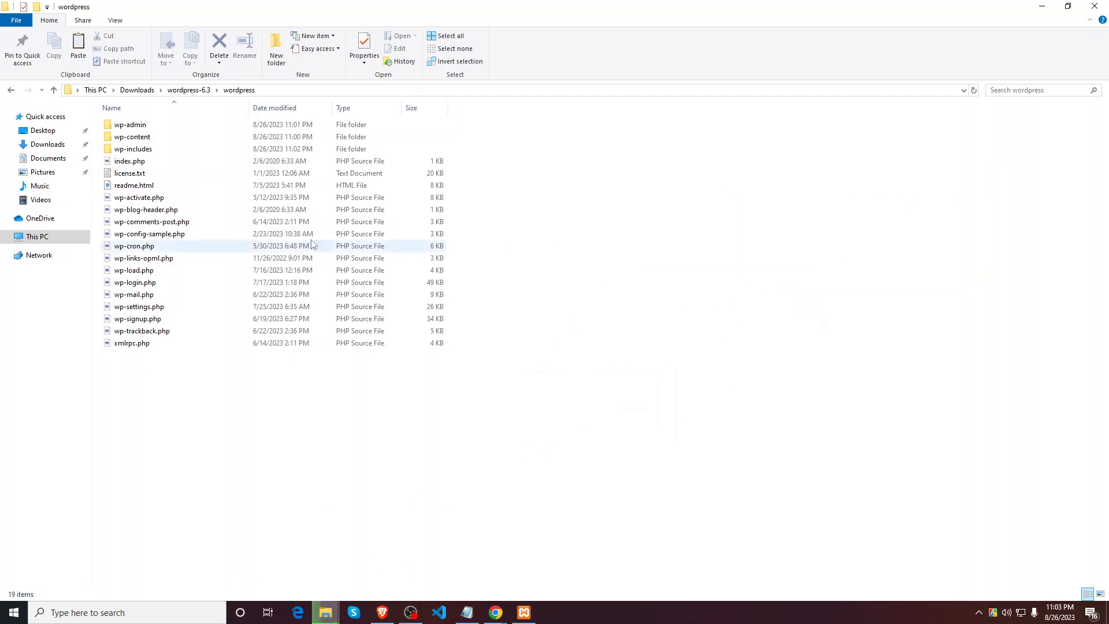
left_click(144, 89)
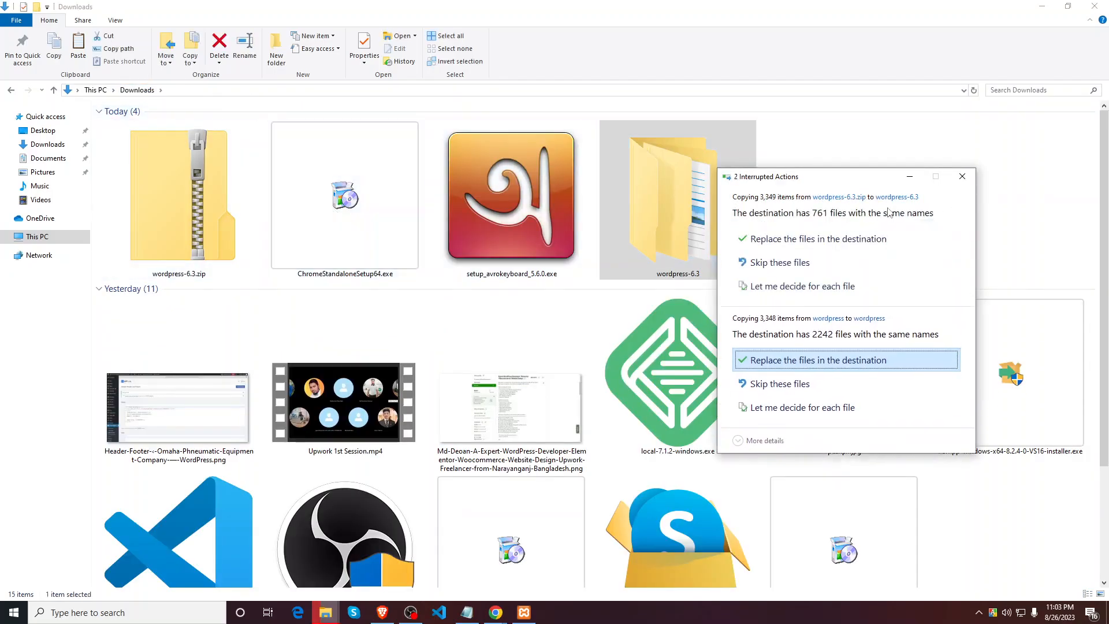
left_click(809, 367)
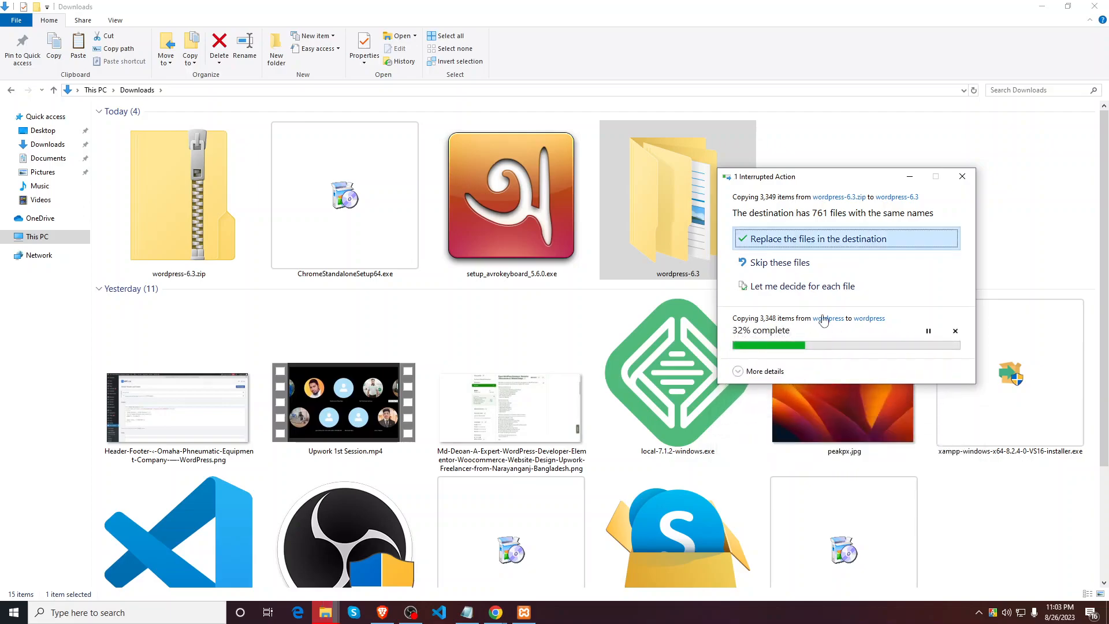
left_click(910, 176)
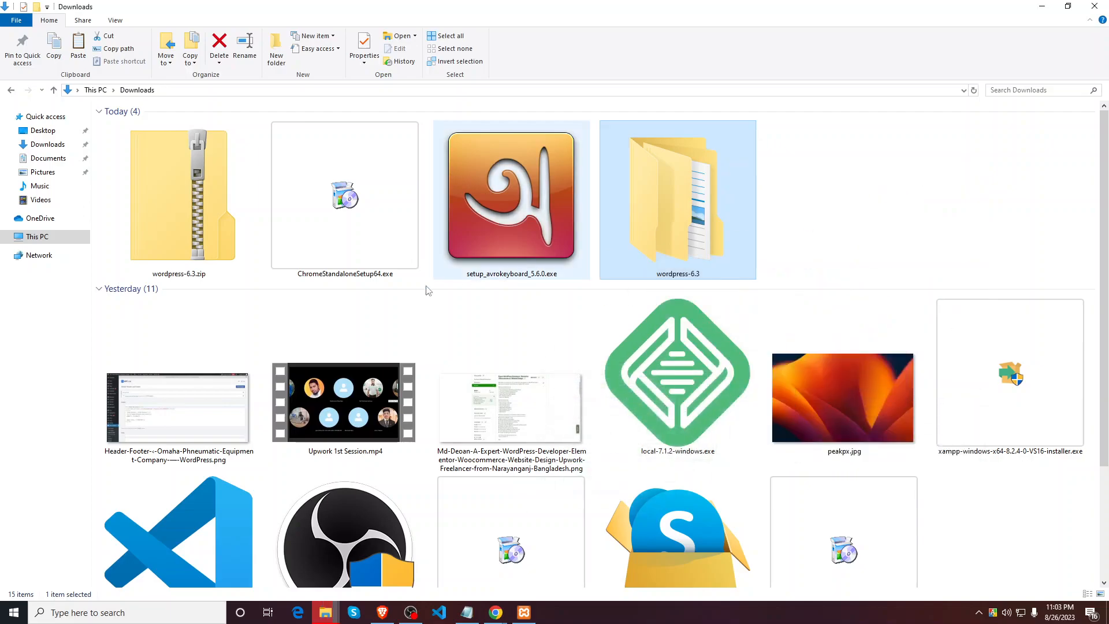
double_click(653, 232)
Step: Inside the wordpress subfolder, select and deselect ranges of files like wp-login.php and wp-mail.php, ending with nothing selected
double_click(165, 125)
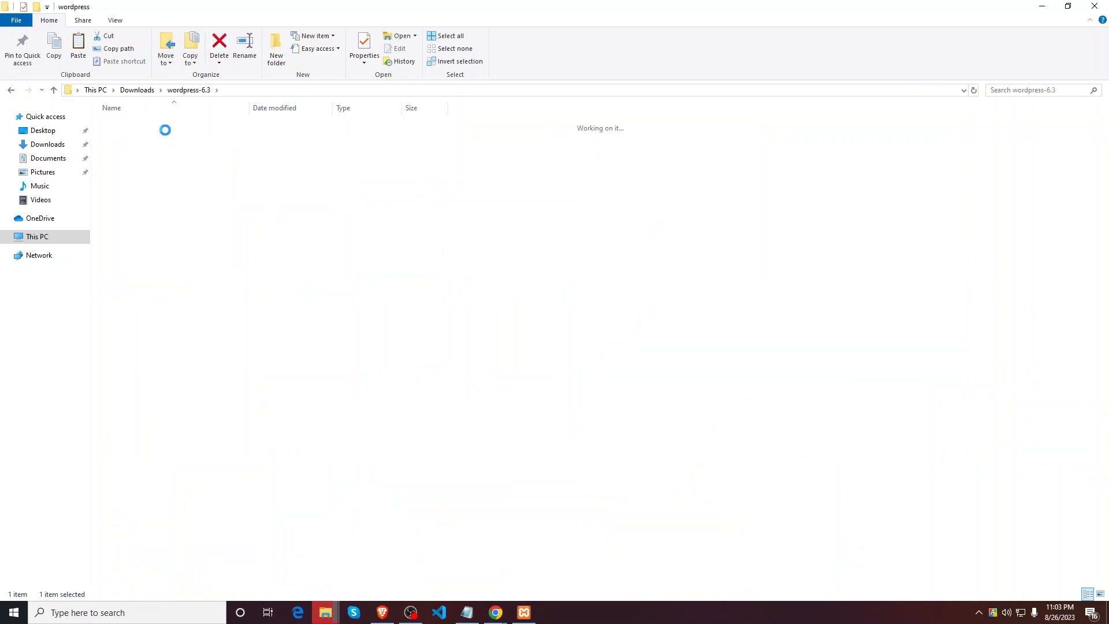
left_click_drag(172, 376, 154, 165)
left_click(161, 375)
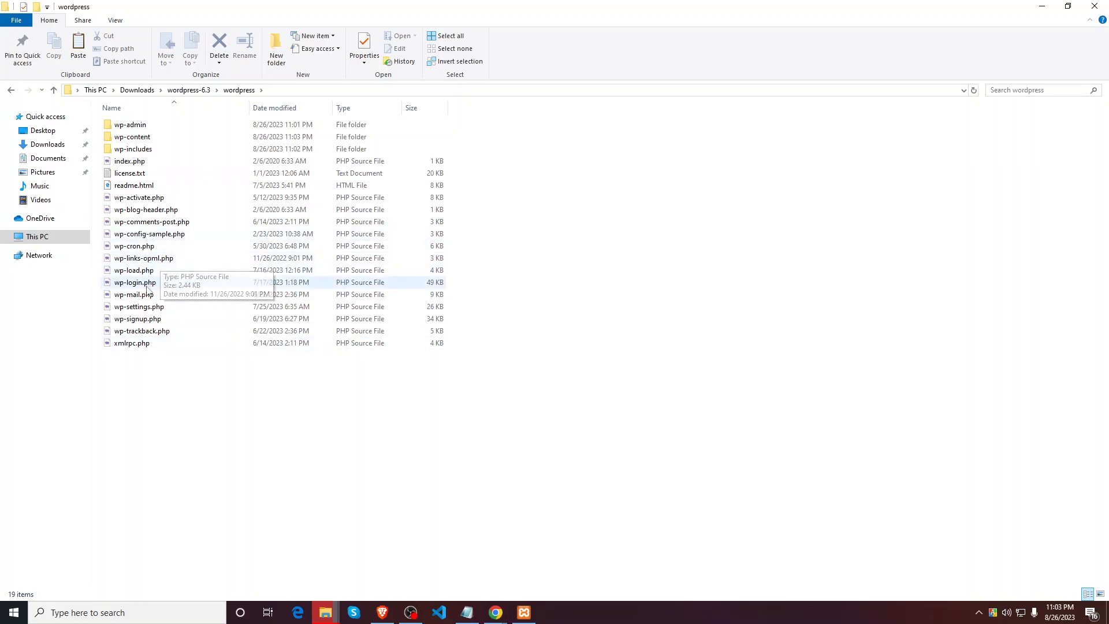
left_click(135, 284)
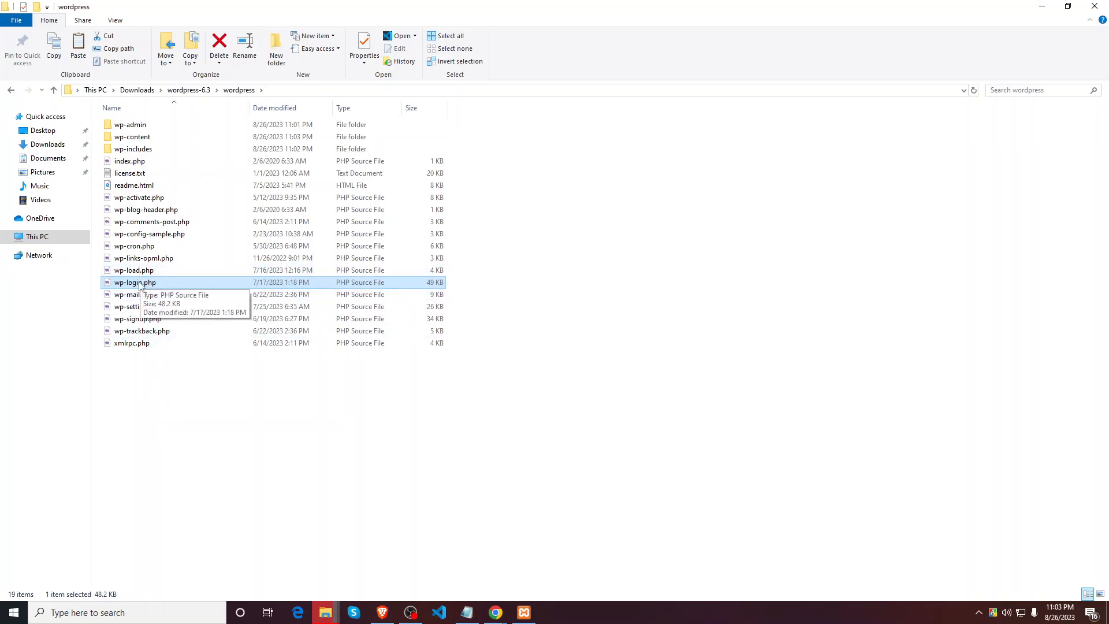
left_click(150, 409)
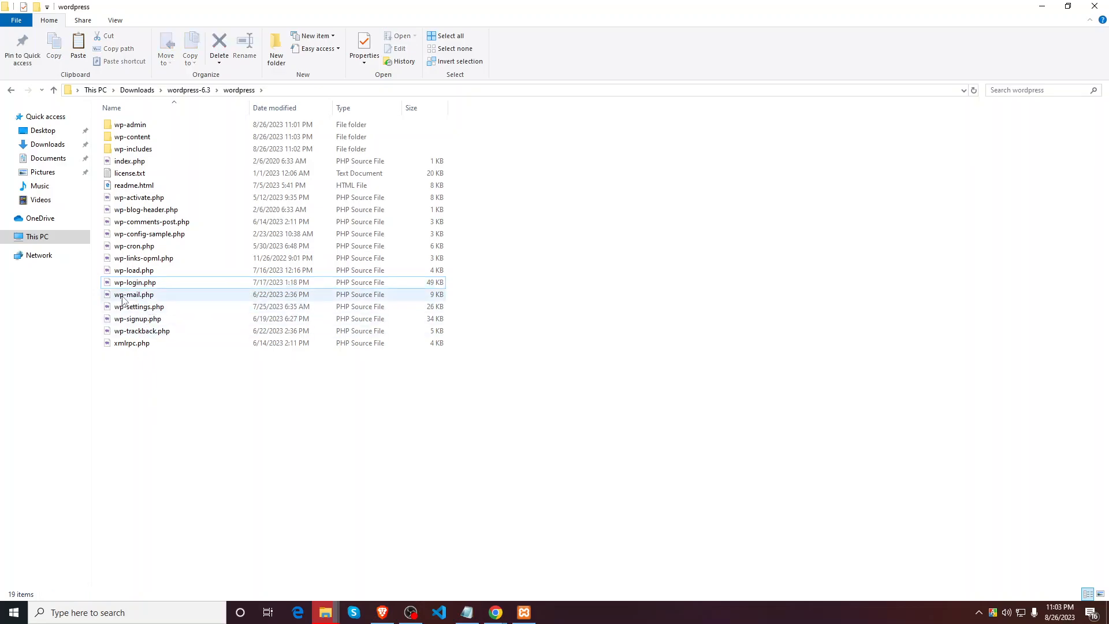
left_click(143, 299)
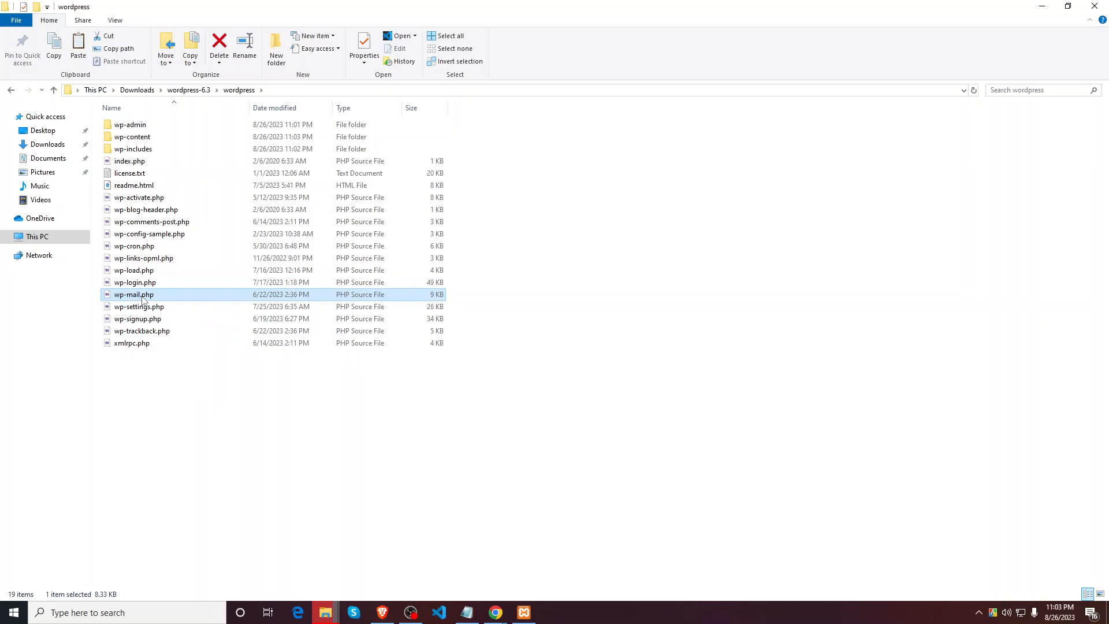
left_click(159, 409)
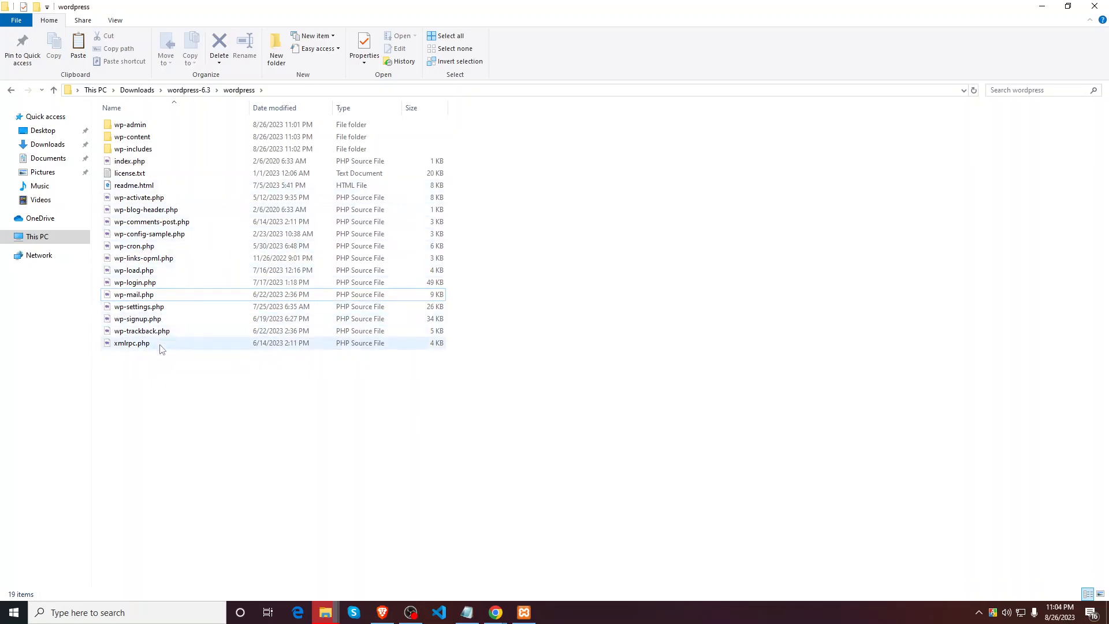
left_click_drag(169, 434, 171, 183)
left_click(217, 434)
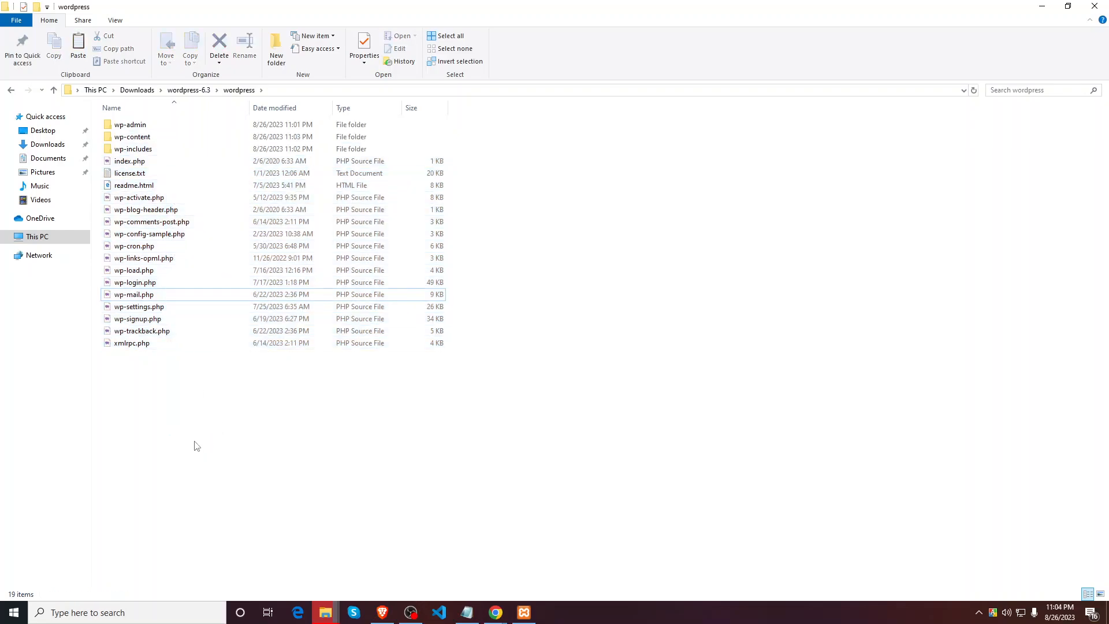
Step: Resume the interrupted copy by replacing the files in the destination
mouse_move(325, 612)
left_click(389, 570)
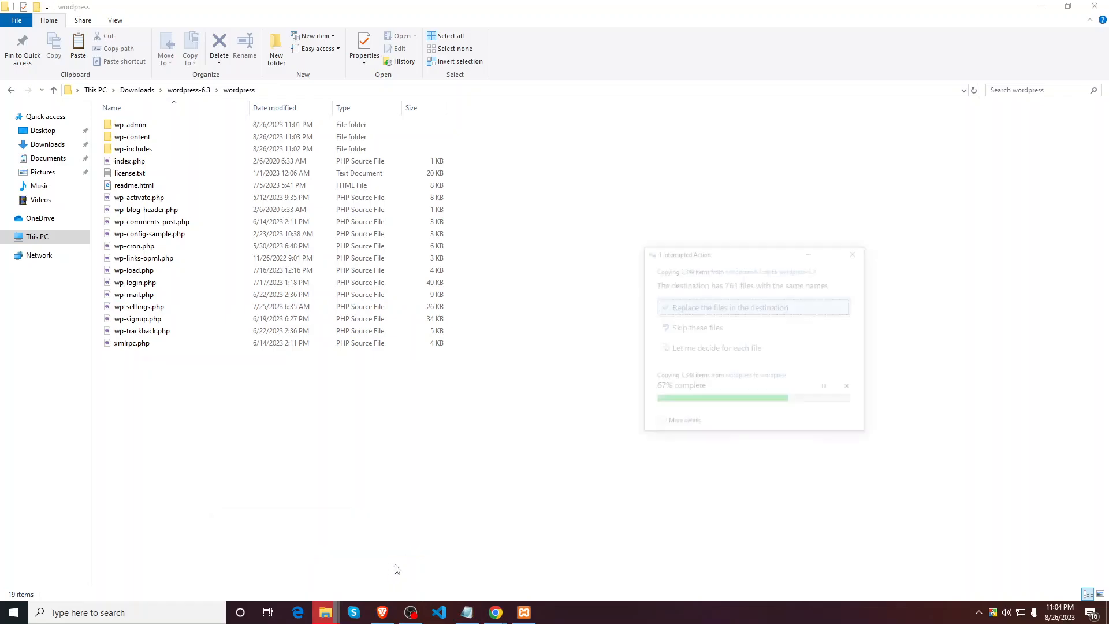
left_click(832, 239)
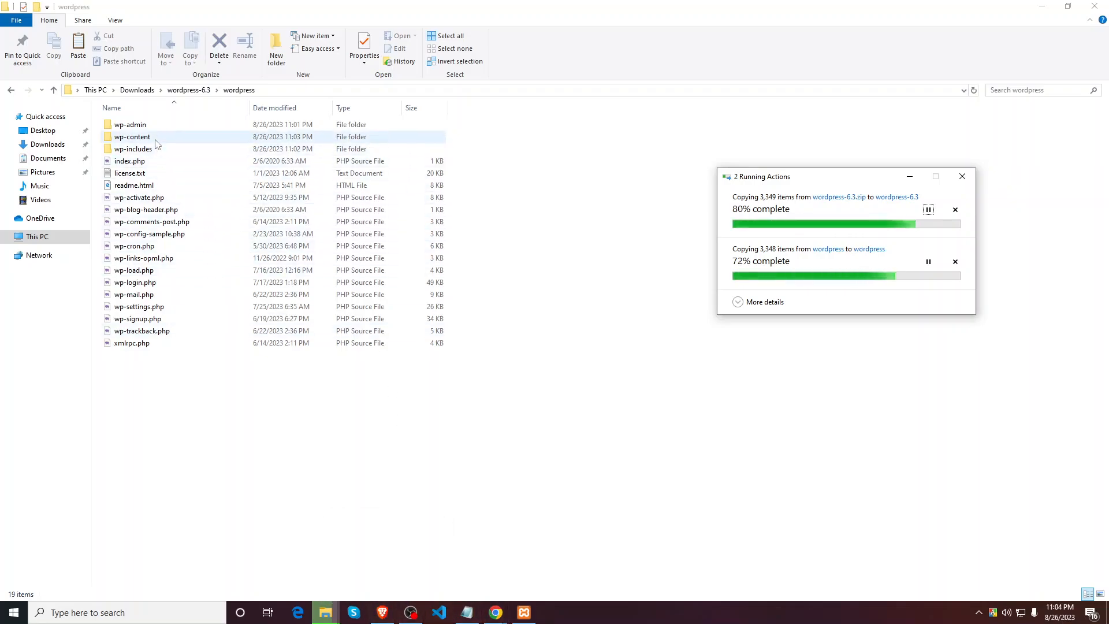
Step: Scroll through the wp-admin folder, then go back via wordpress-6.3 to Downloads
double_click(159, 125)
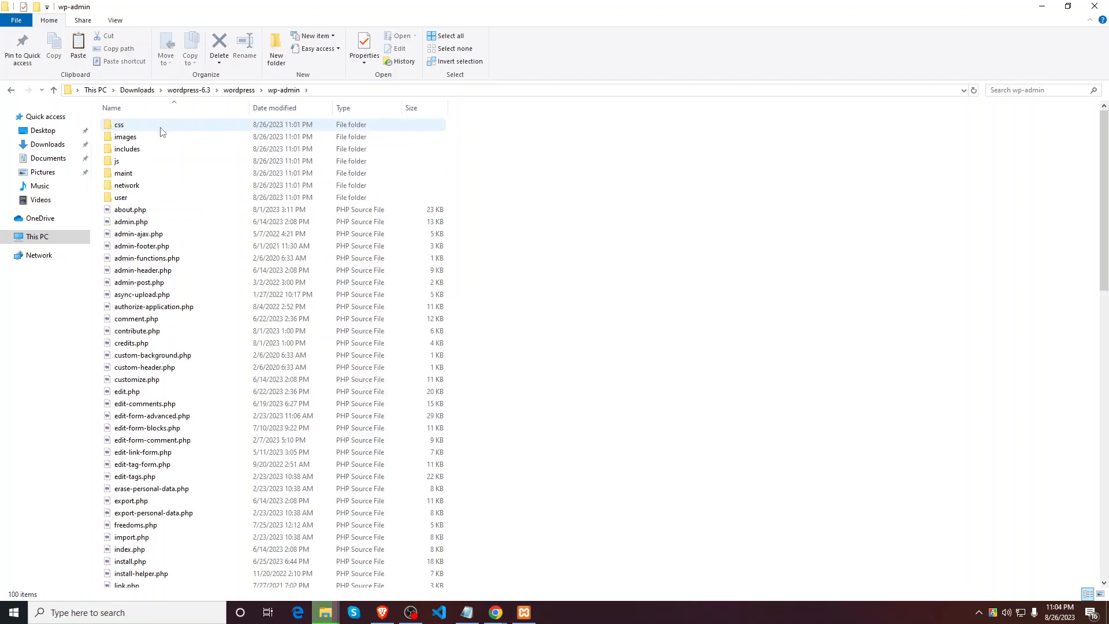
scroll(178, 230, "down", 1)
scroll(149, 284, "down", 14)
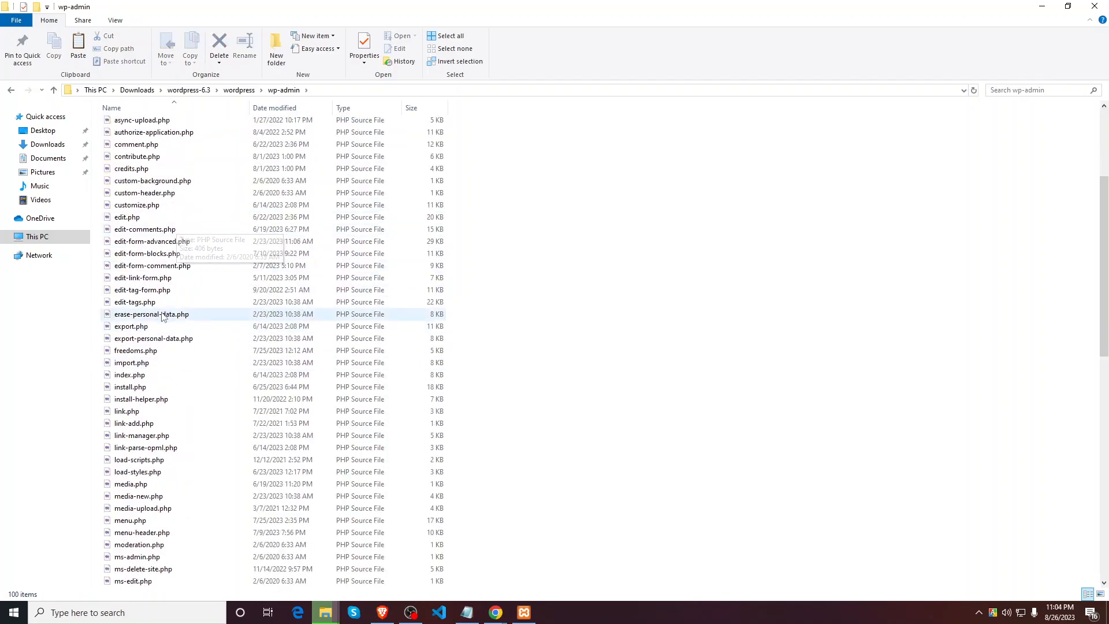
scroll(161, 402, "down", 6)
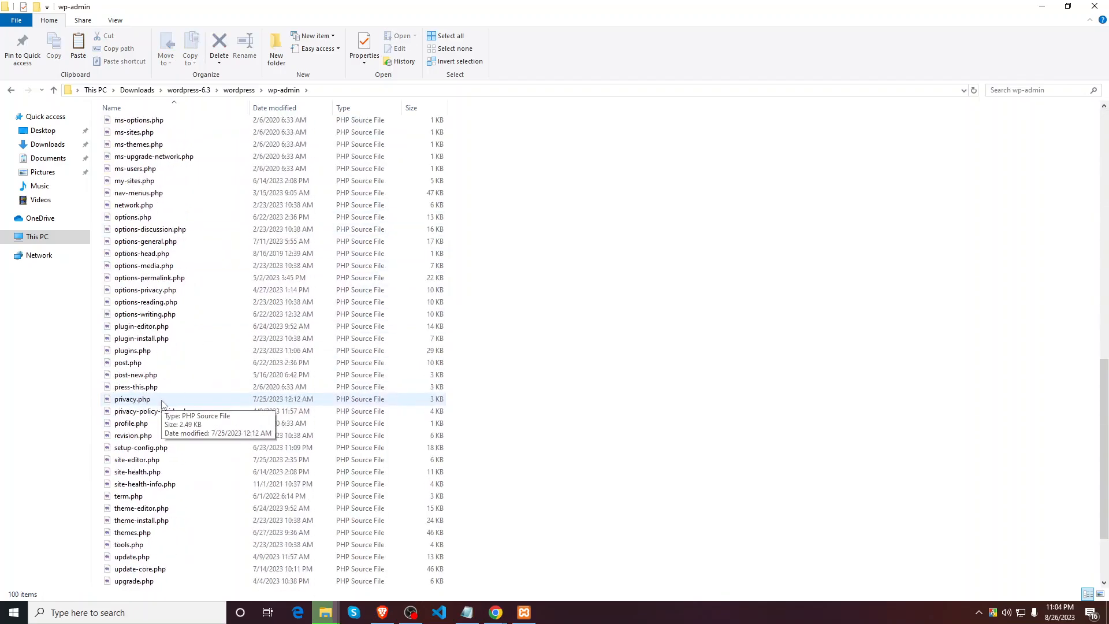
scroll(176, 480, "up", 20)
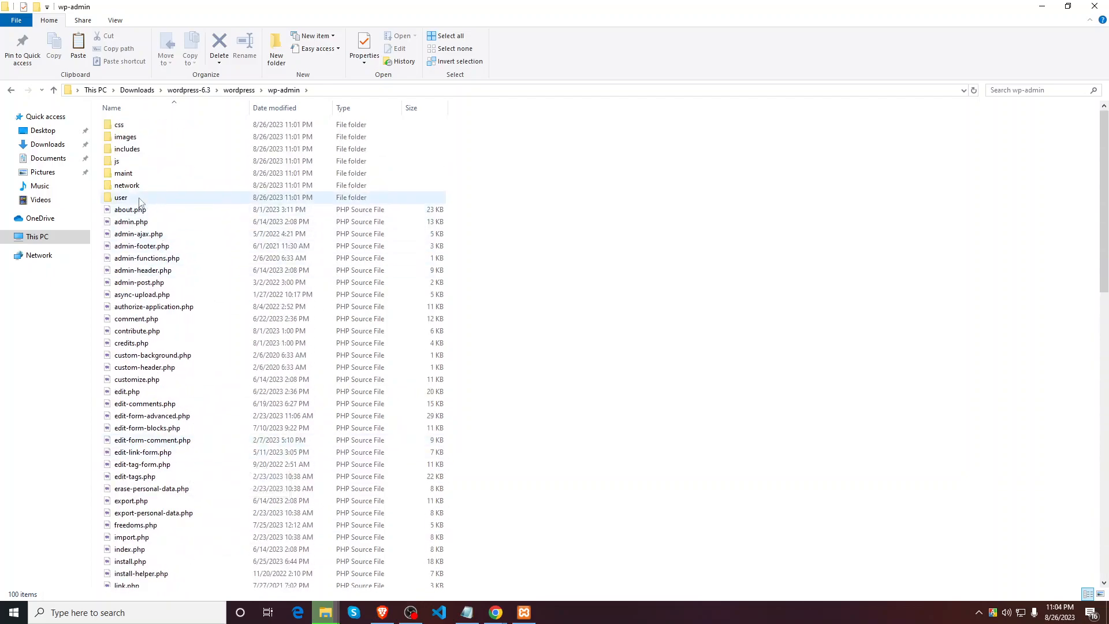
left_click(188, 90)
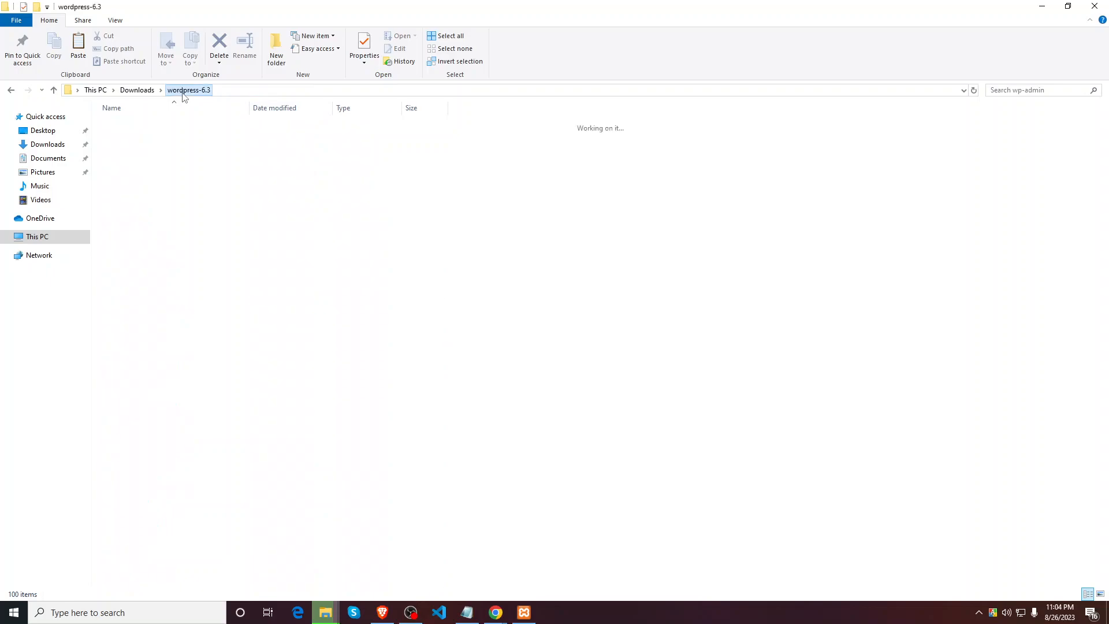
left_click(138, 91)
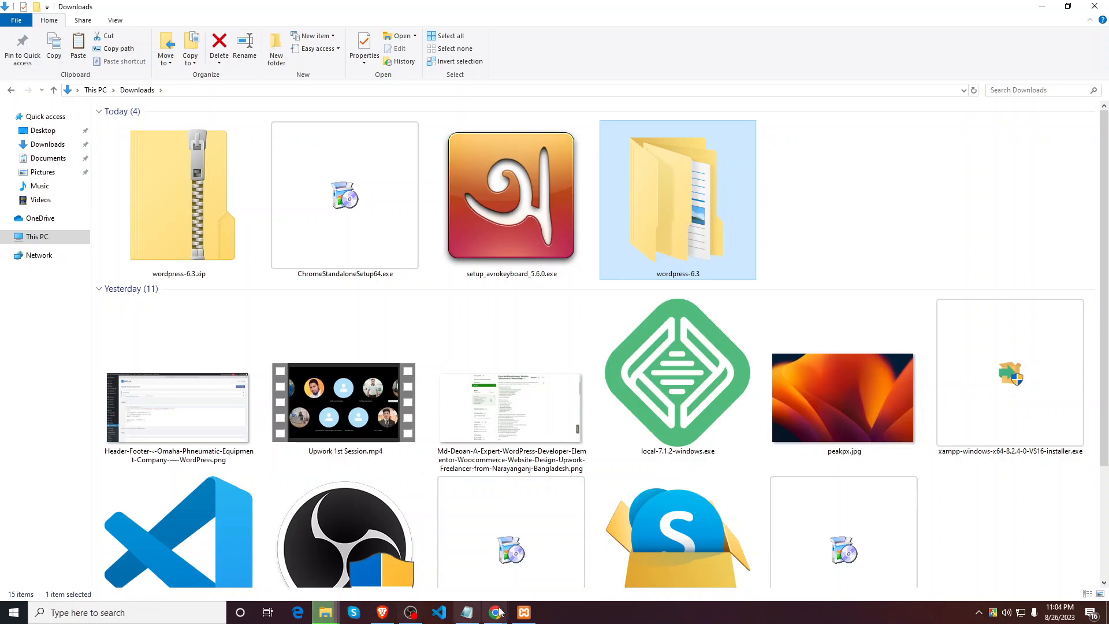
Step: Start the WinRAR 5.60 download on getintopc and check Chrome's recent downloads list
mouse_move(501, 612)
left_click(557, 549)
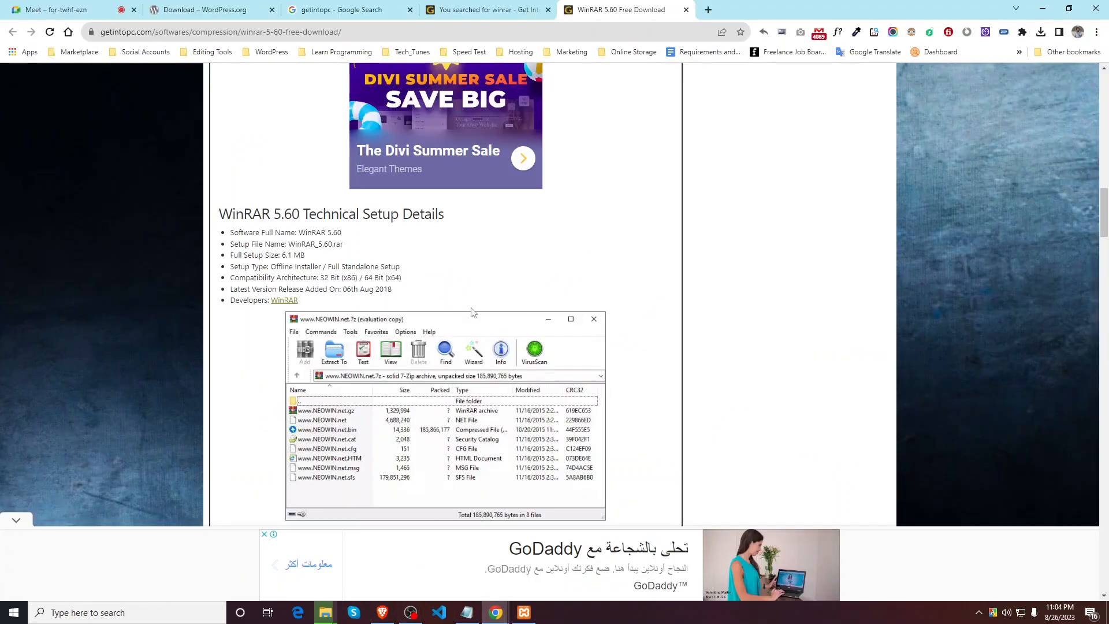
scroll(440, 431, "down", 12)
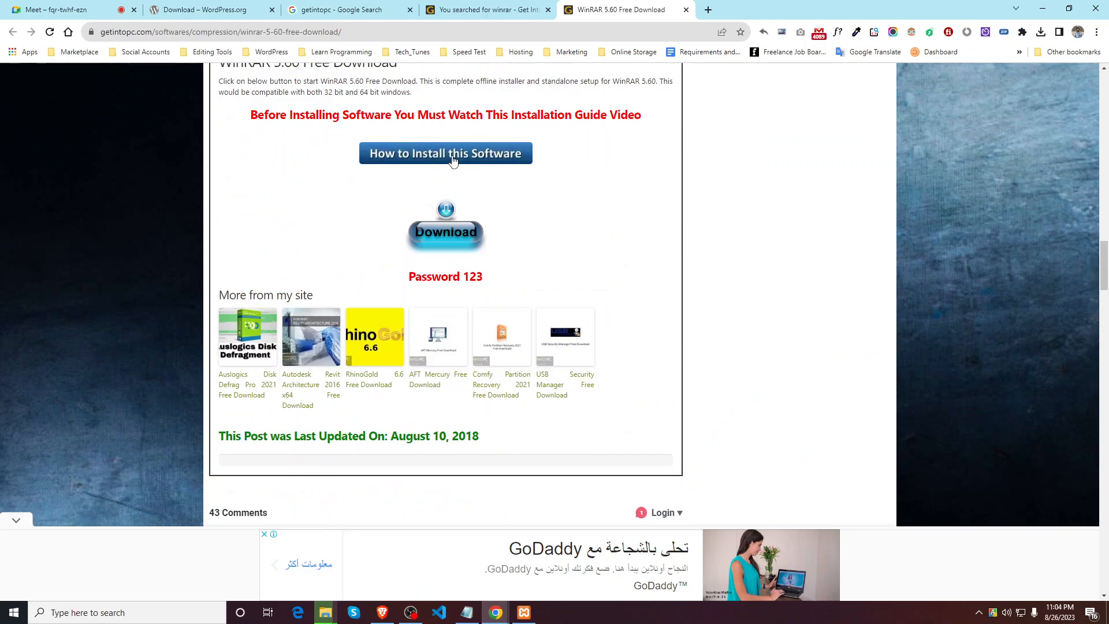
scroll(453, 161, "down", 4)
scroll(409, 363, "up", 3)
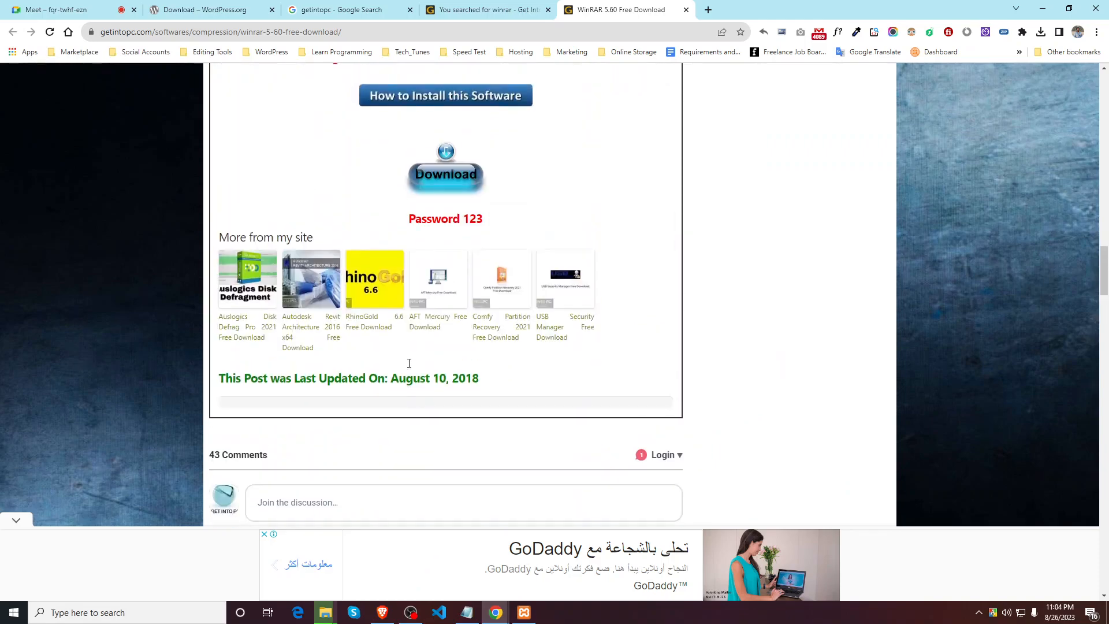
left_click(444, 175)
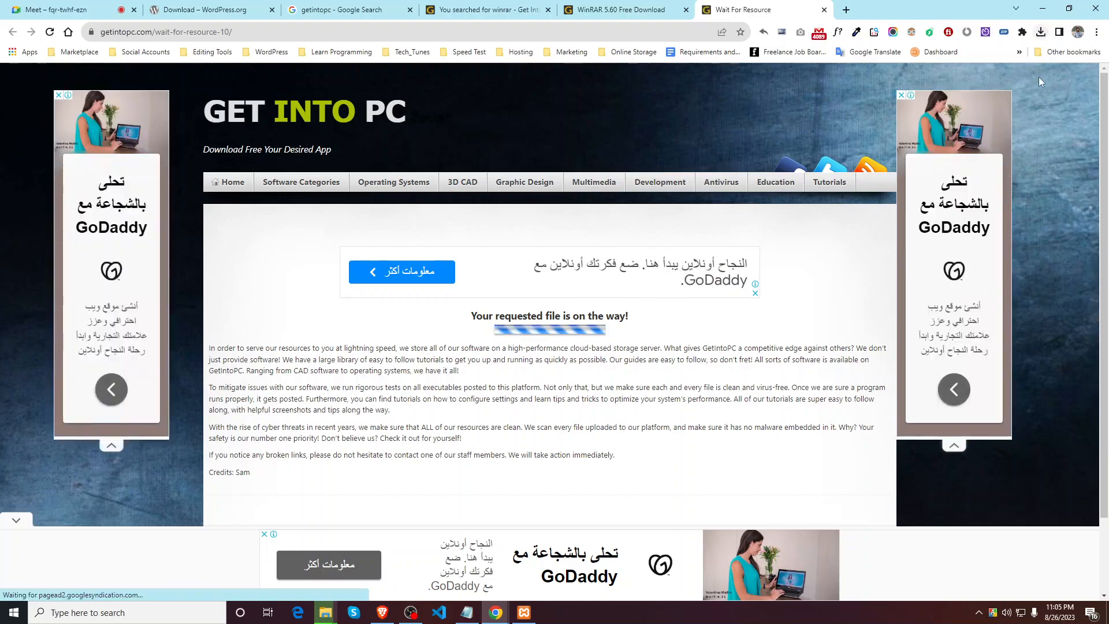
left_click(1040, 32)
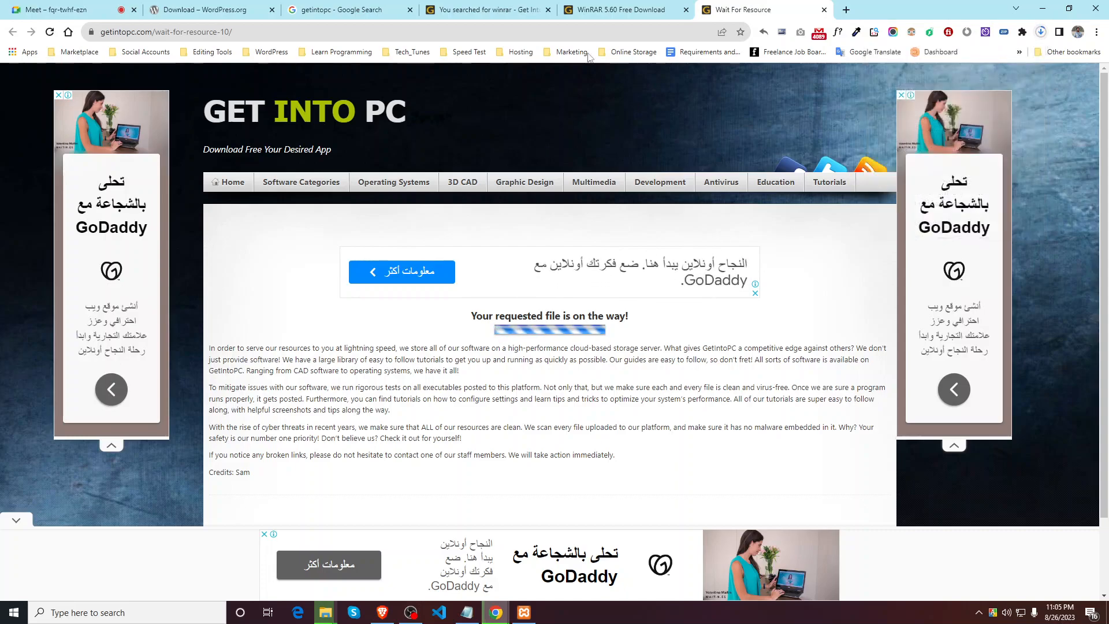
Step: Close the WinRAR 5.60 download page and return to the winrar search results
left_click(605, 7)
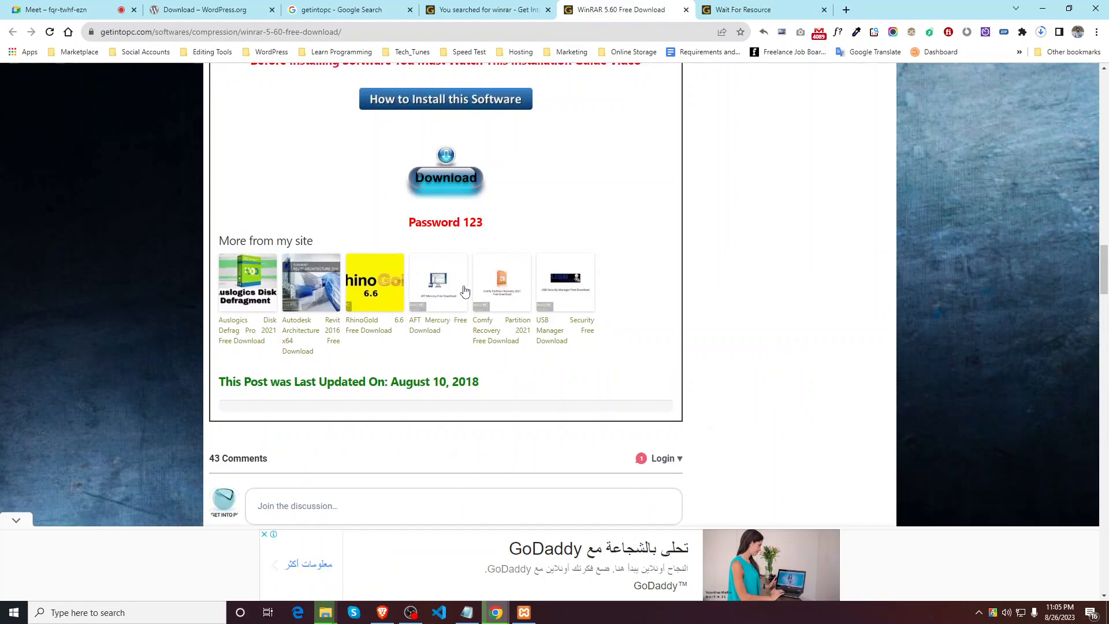
scroll(473, 75, "up", 20)
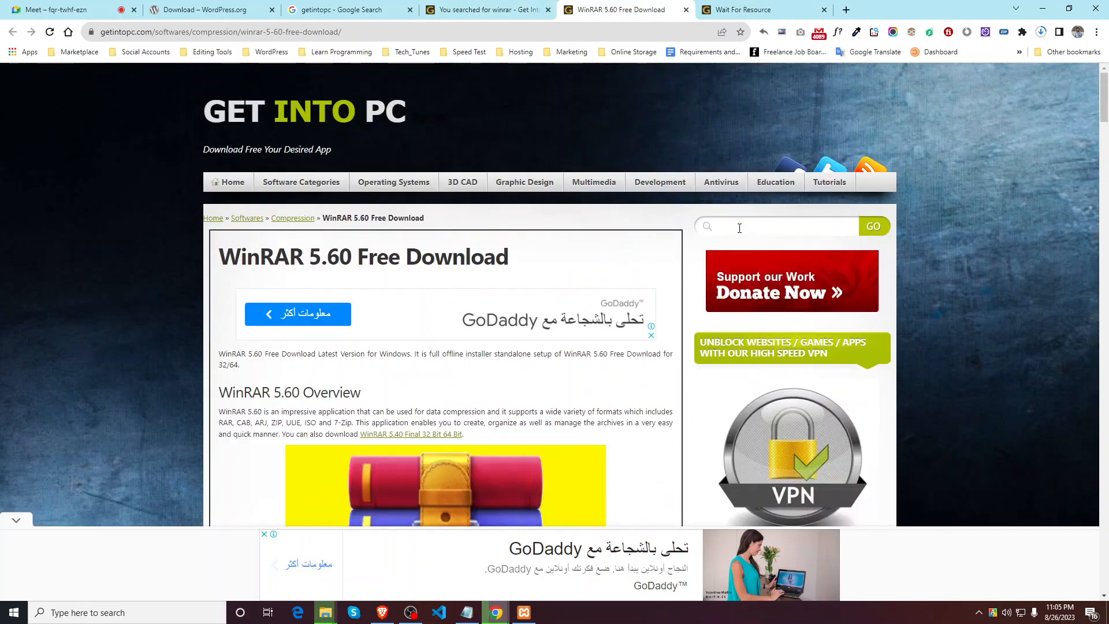
left_click(739, 227)
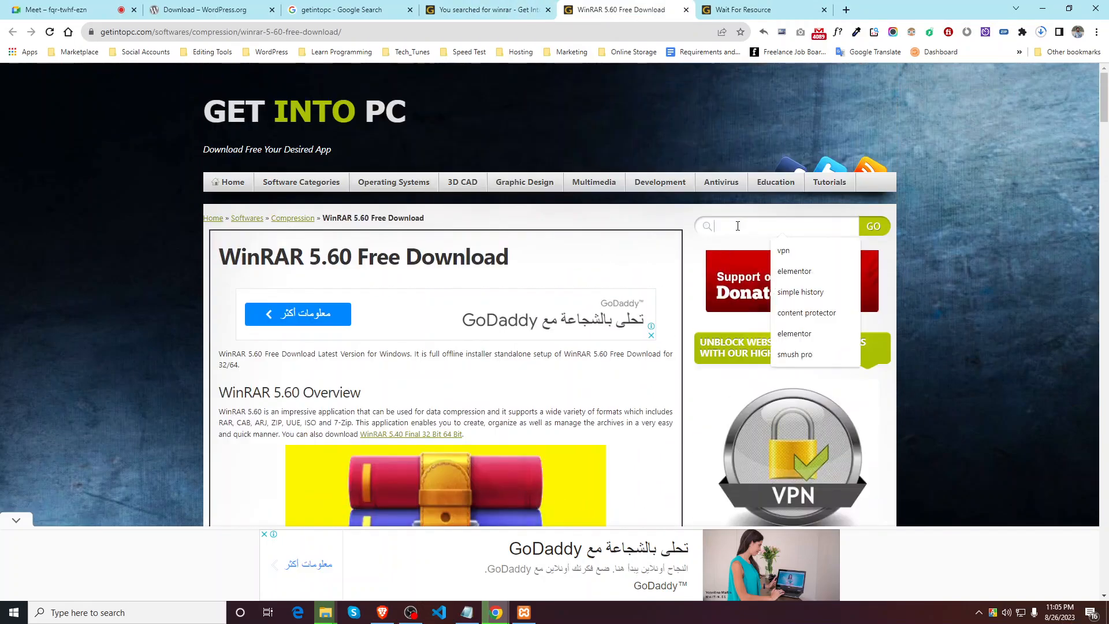
left_click(685, 10)
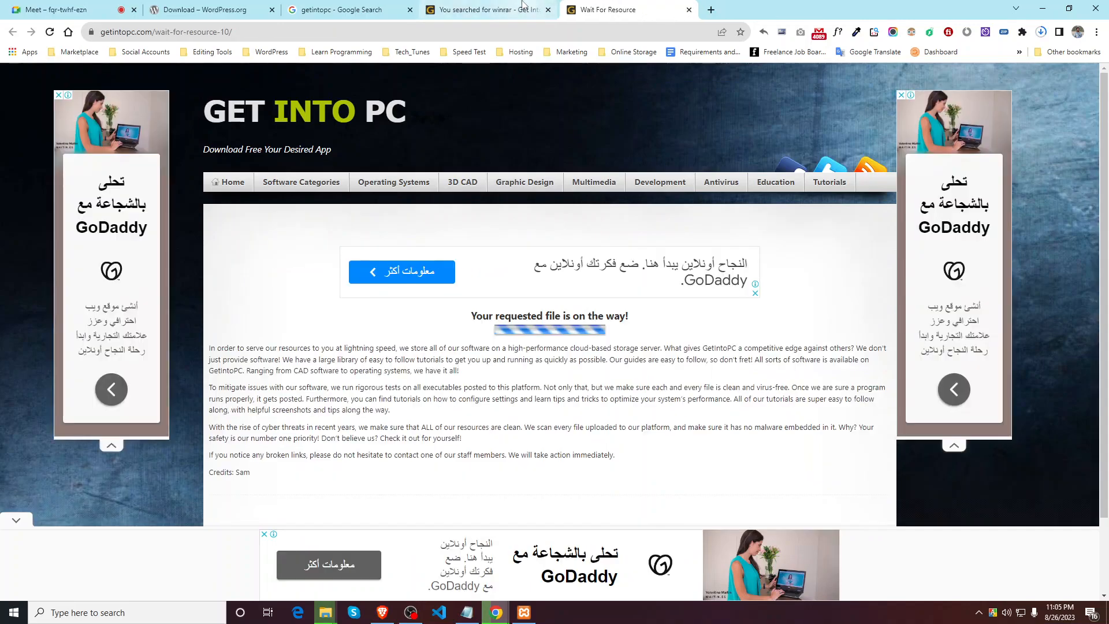
left_click(491, 9)
scroll(726, 269, "up", 4)
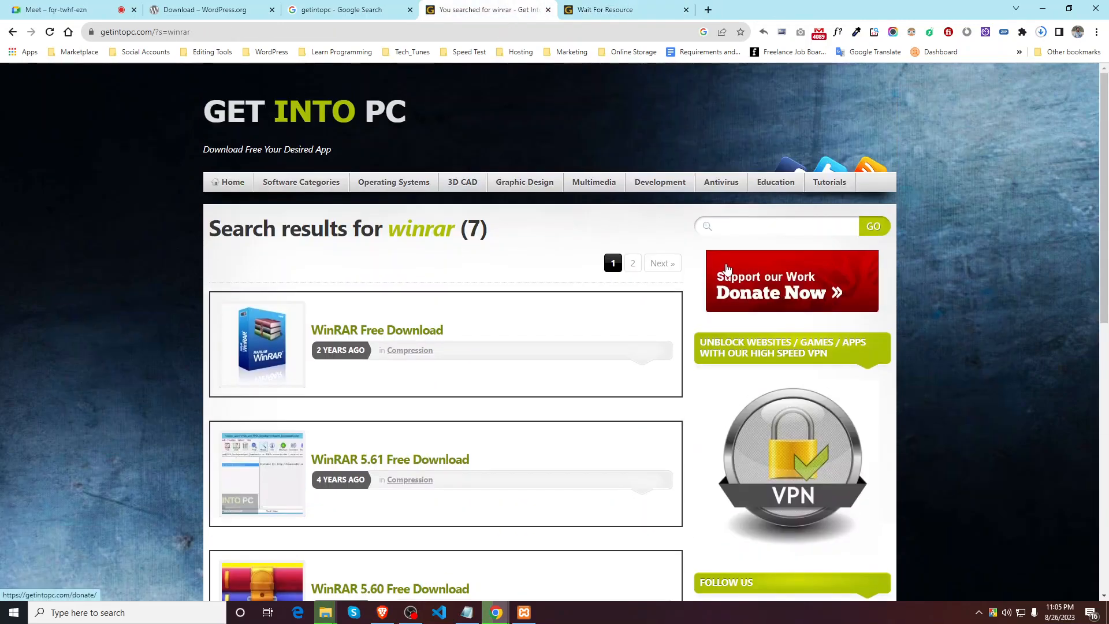
Step: Close the winrar results, Wait For Resource, Google search and WordPress download tabs
left_click(760, 230)
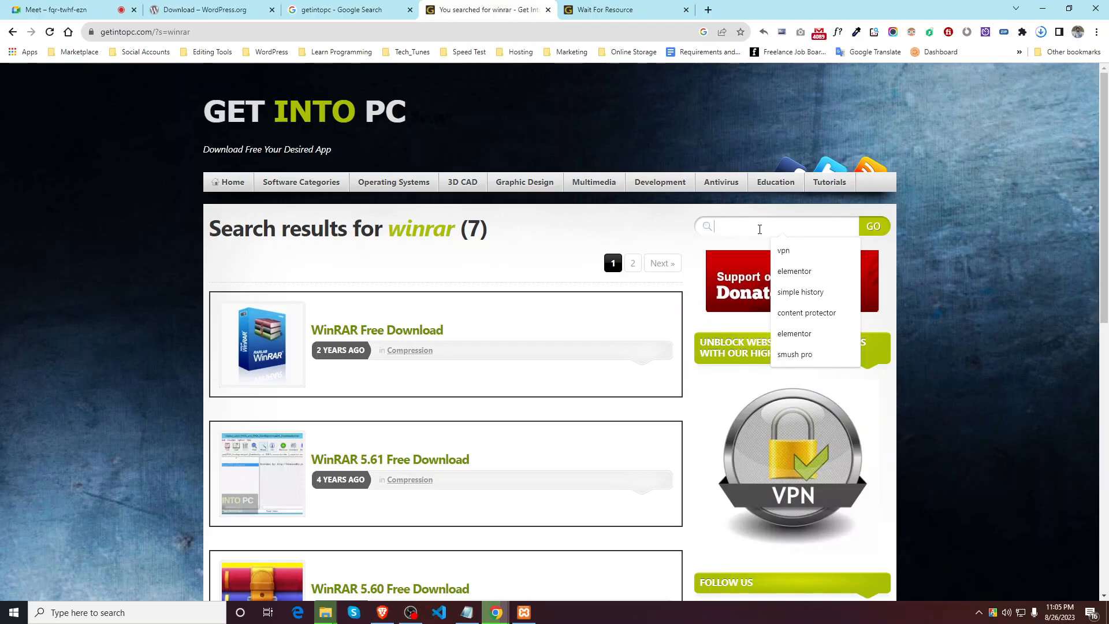
scroll(421, 458, "down", 4)
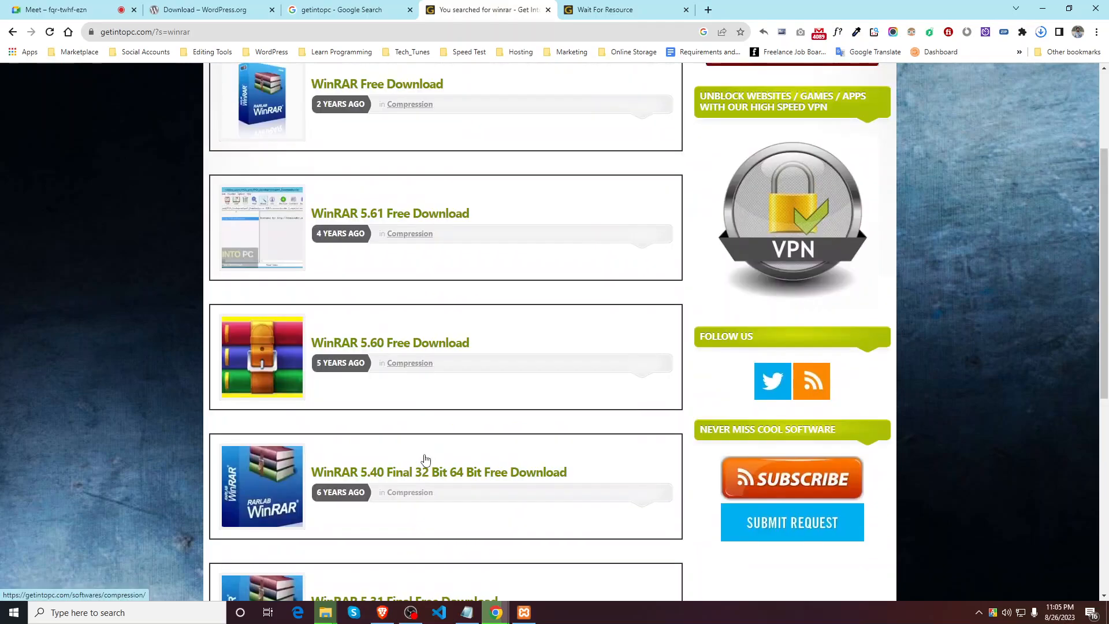
scroll(428, 459, "up", 3)
scroll(428, 460, "up", 1)
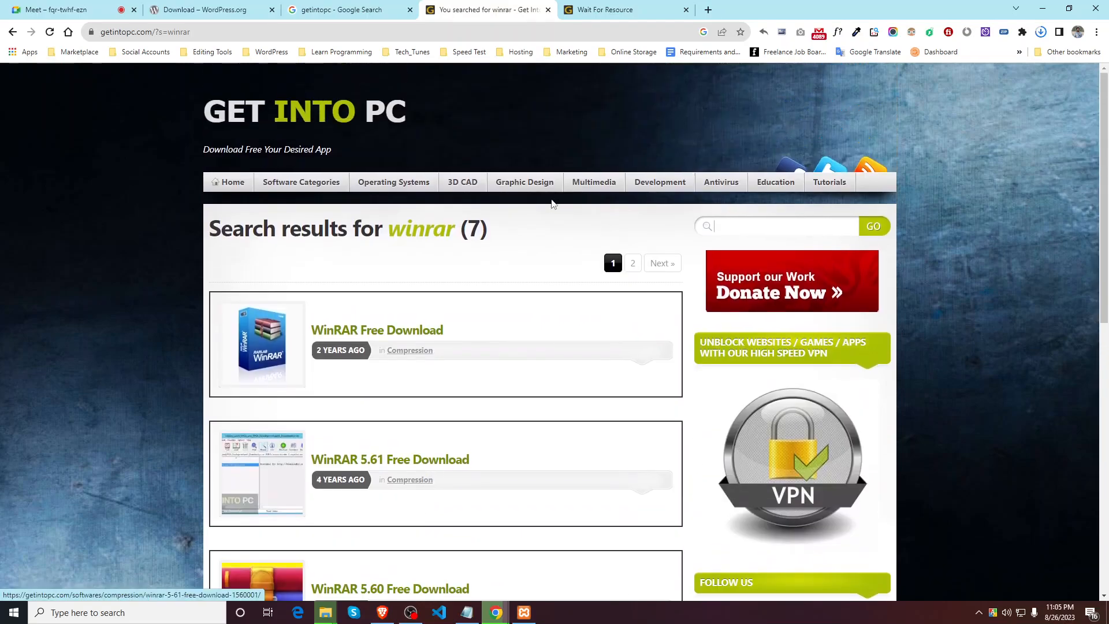
left_click(548, 10)
left_click(548, 10)
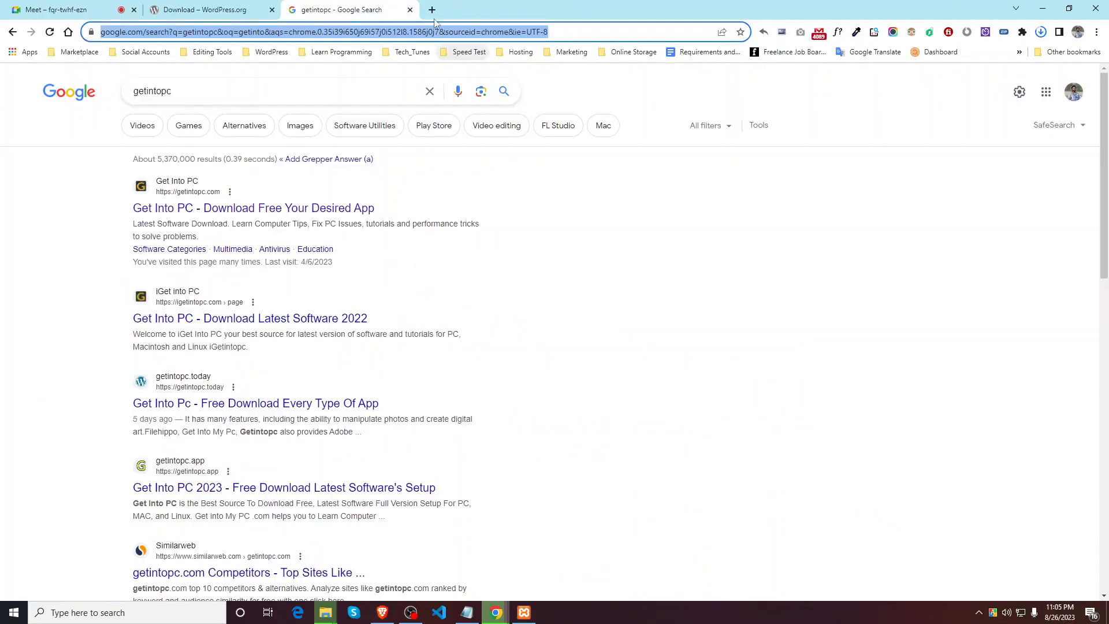
left_click(409, 10)
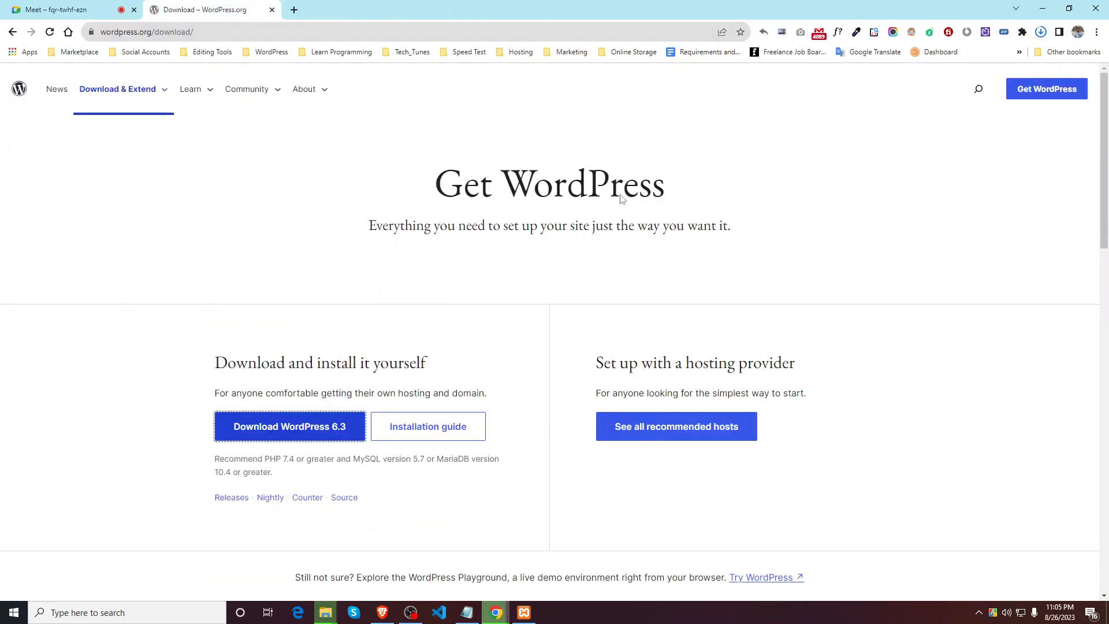
left_click(272, 10)
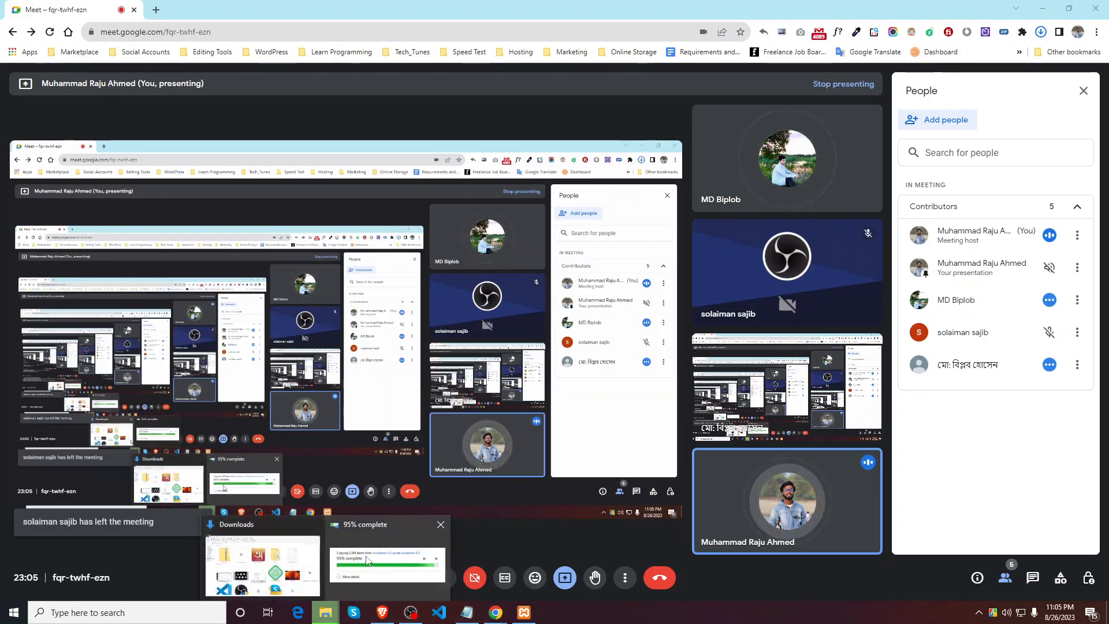
Step: Check the WordPress copy progress, then open Windows Settings from the Start menu
left_click(387, 563)
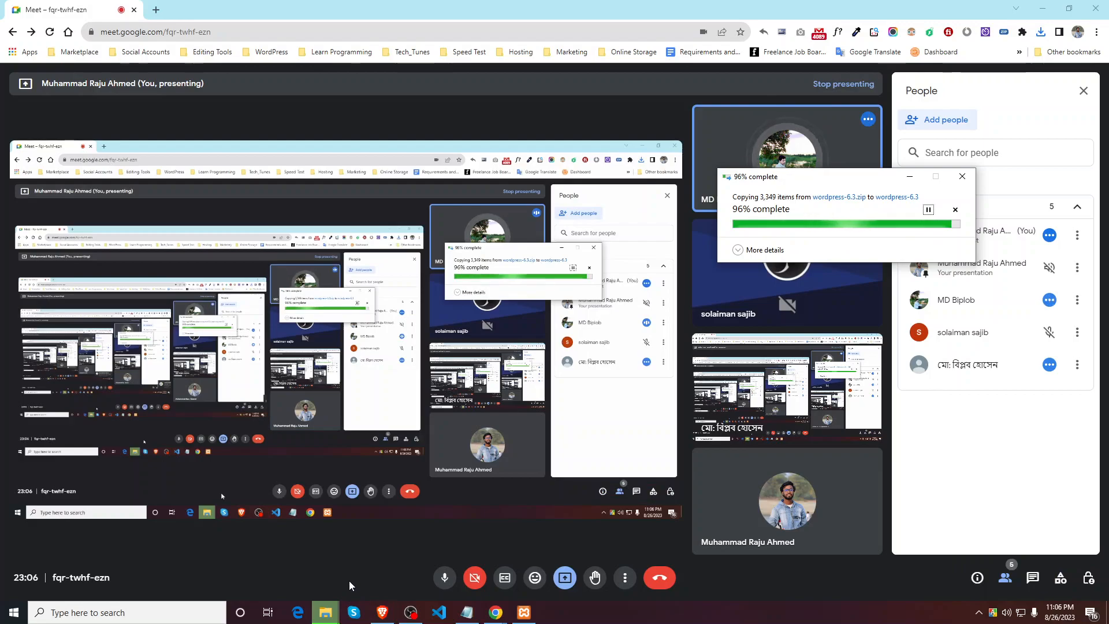
left_click(115, 612)
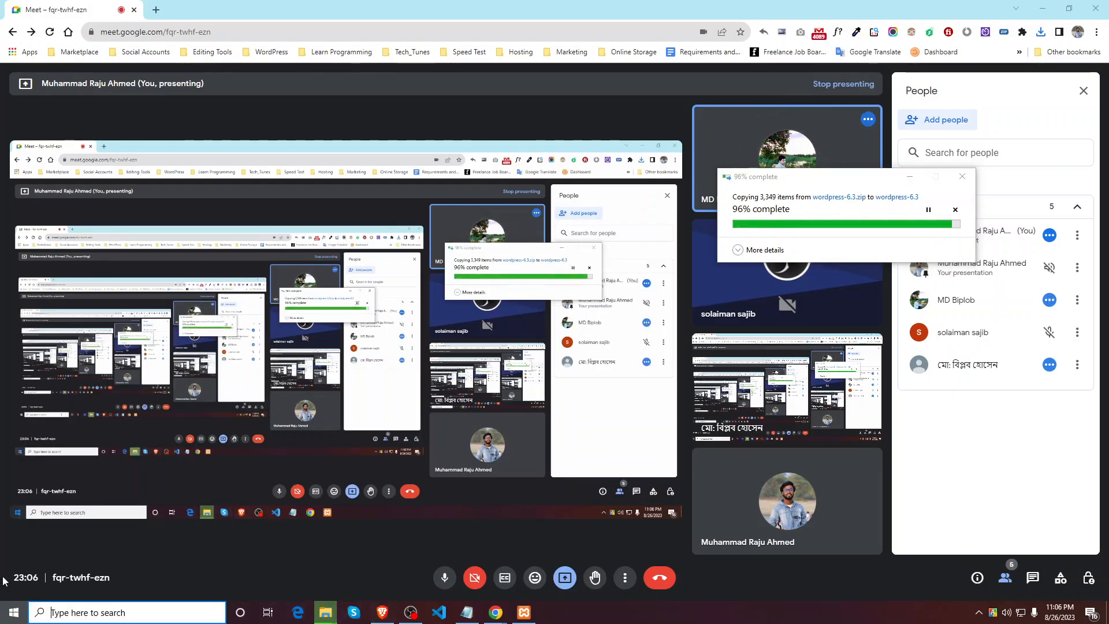
left_click(13, 612)
left_click(14, 557)
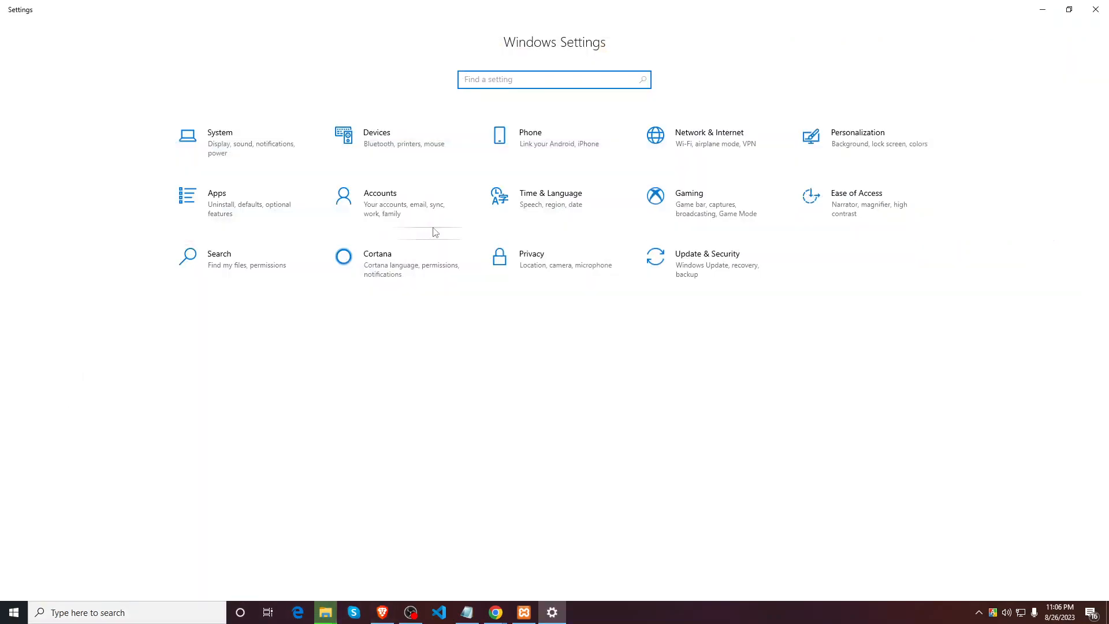
Step: Pause Windows updates in 7-day increments until 9/29/2023, then minimize Settings
left_click(734, 278)
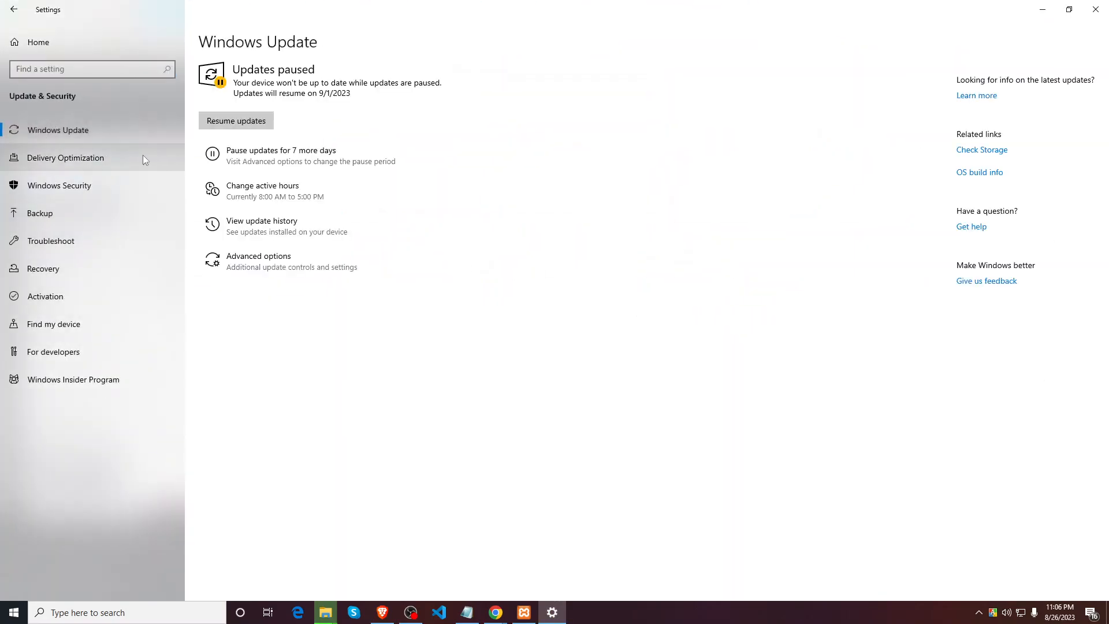
left_click(234, 161)
left_click(293, 165)
left_click(294, 165)
left_click(295, 165)
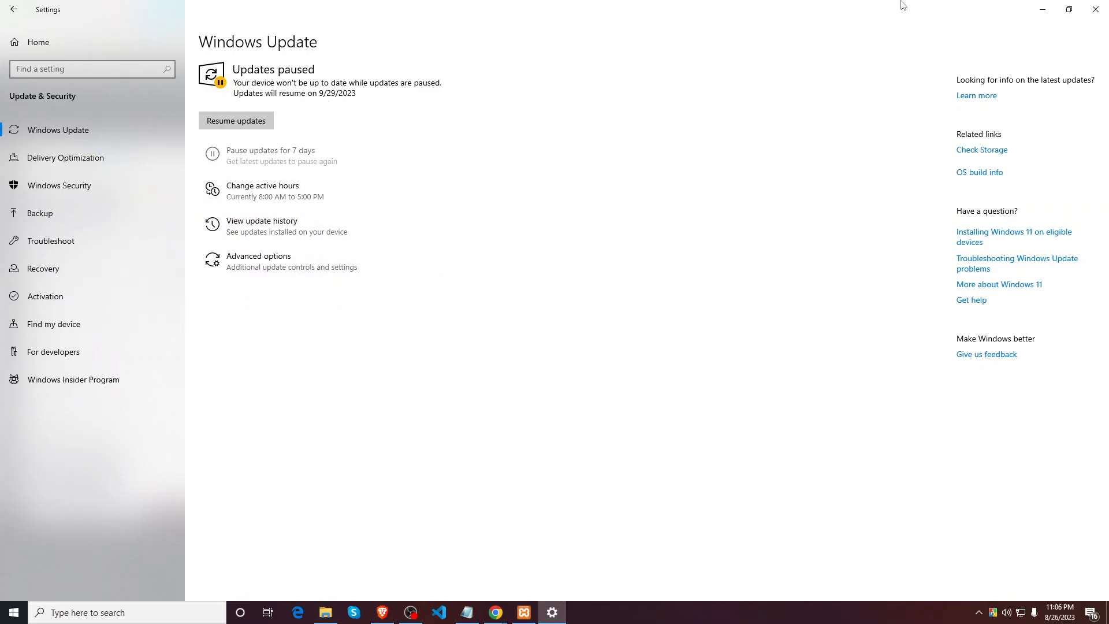
left_click(1047, 17)
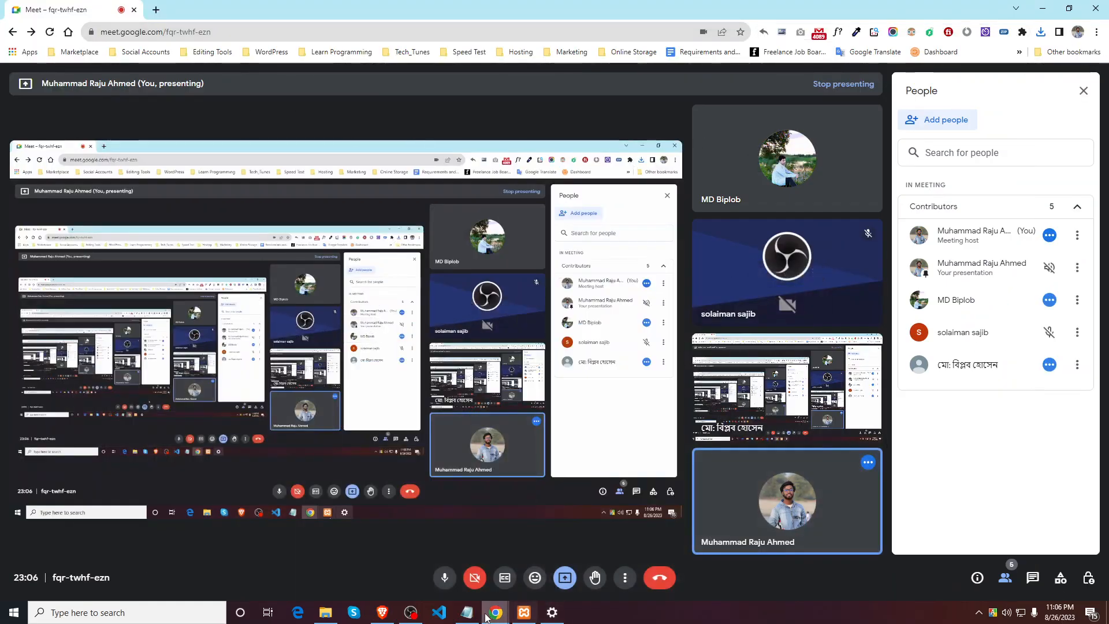
Step: Select all 19 items in Downloads\wordpress-6.3\wordpress
left_click(326, 613)
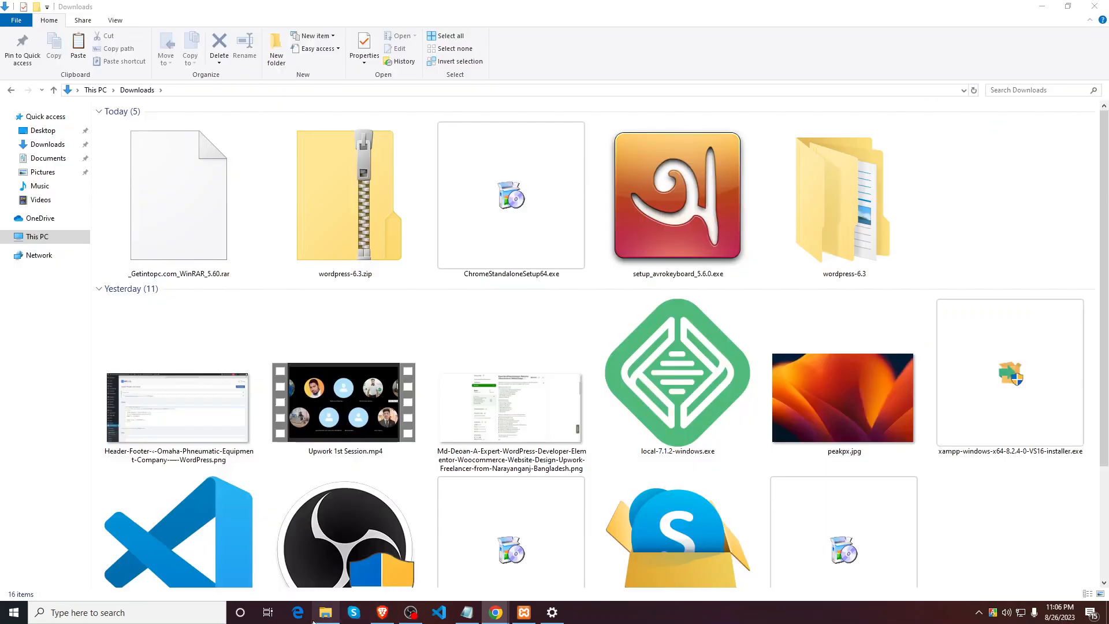
double_click(855, 223)
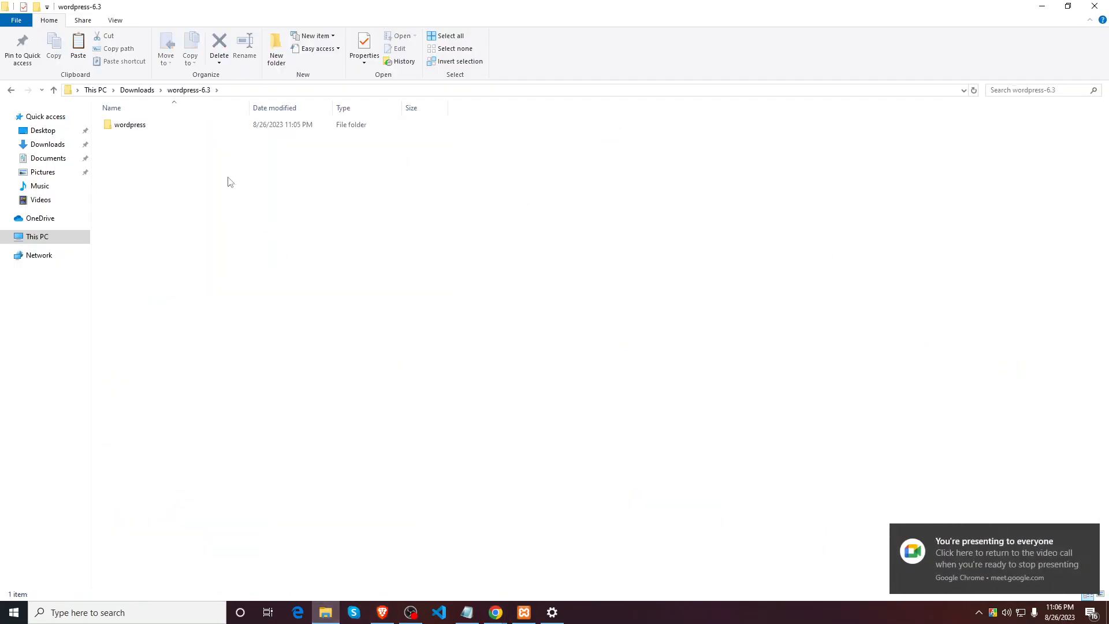
double_click(189, 126)
left_click_drag(200, 373, 169, 126)
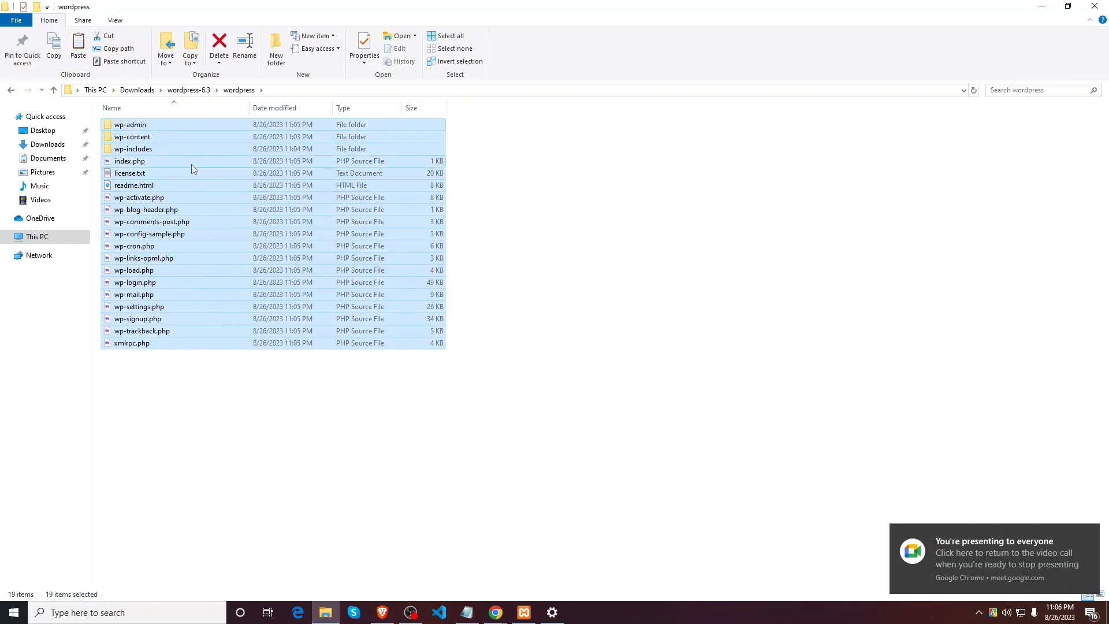
Step: Paste the WordPress items into the empty C:\xampp\htdocs\wpdev folder
left_click(23, 240)
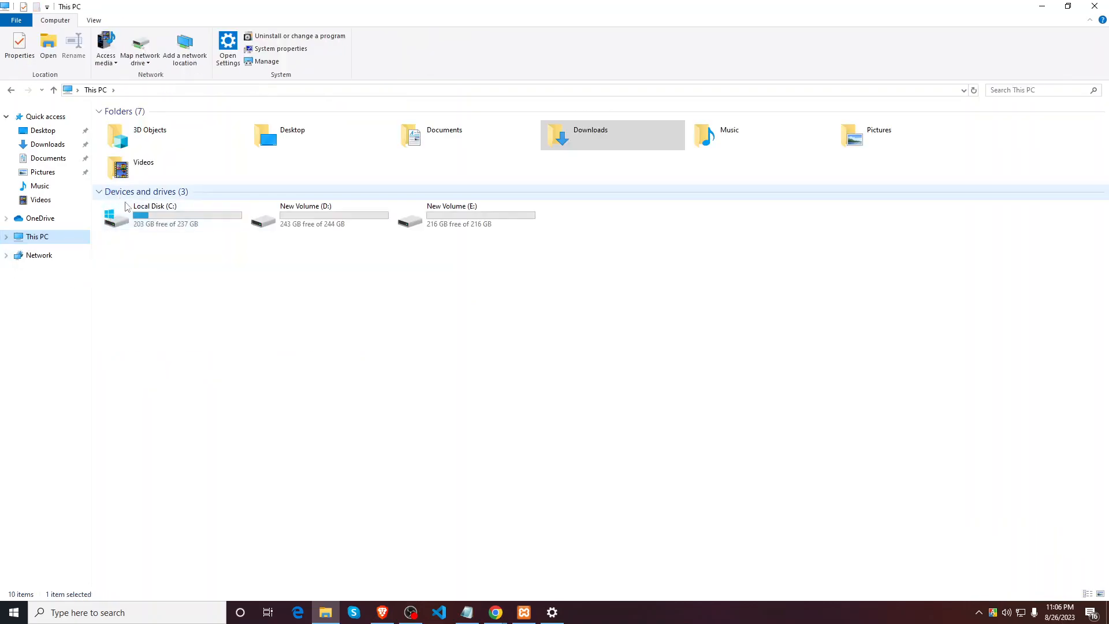
double_click(143, 208)
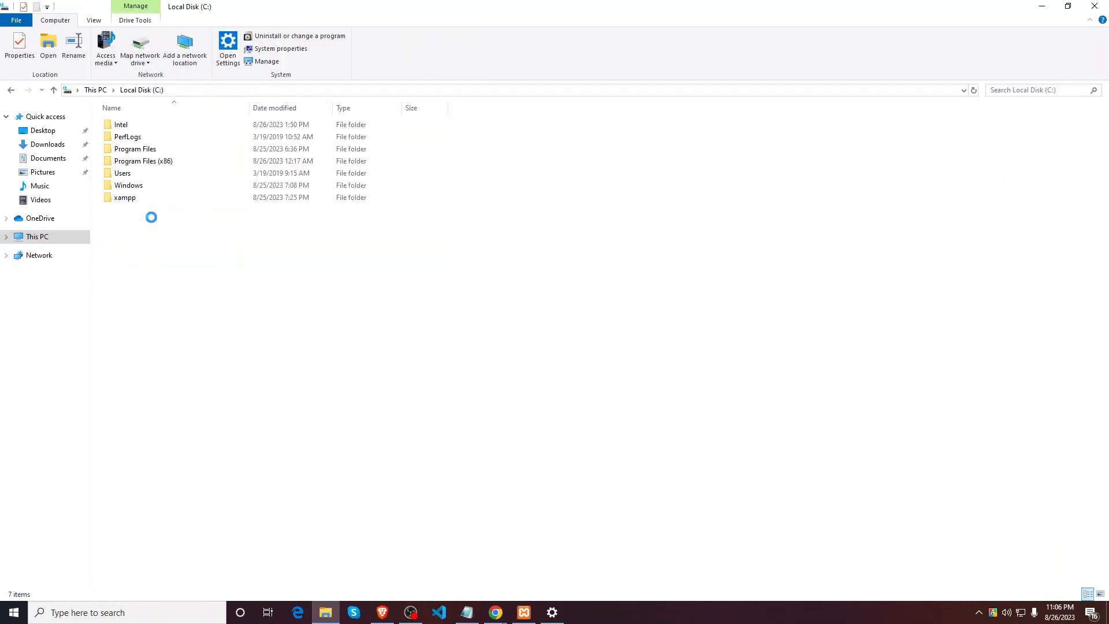
double_click(125, 198)
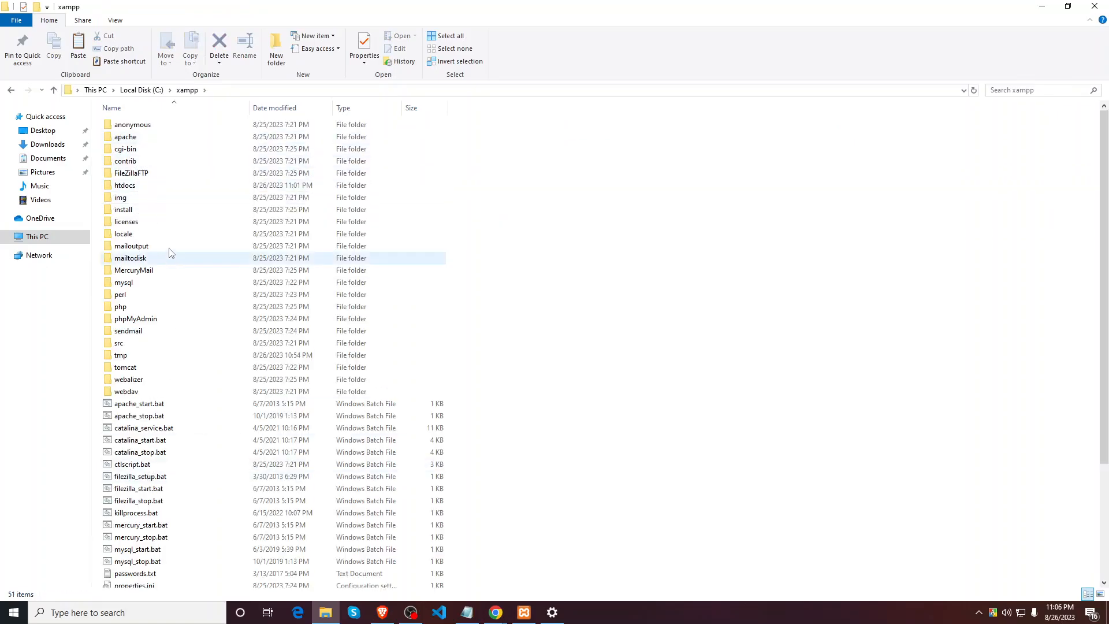
double_click(154, 186)
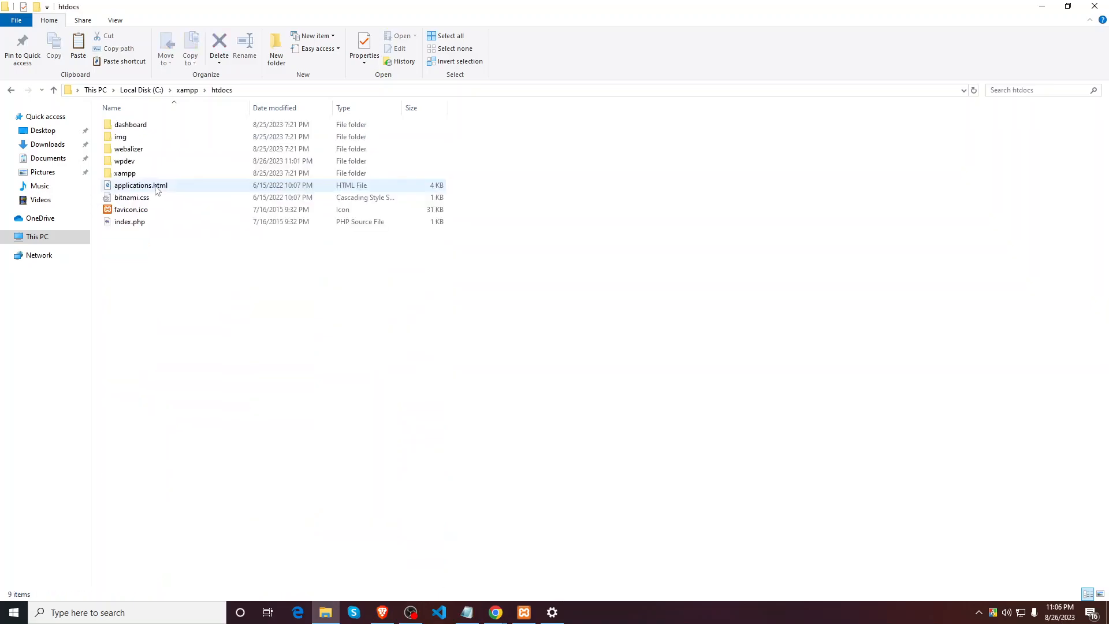
double_click(140, 163)
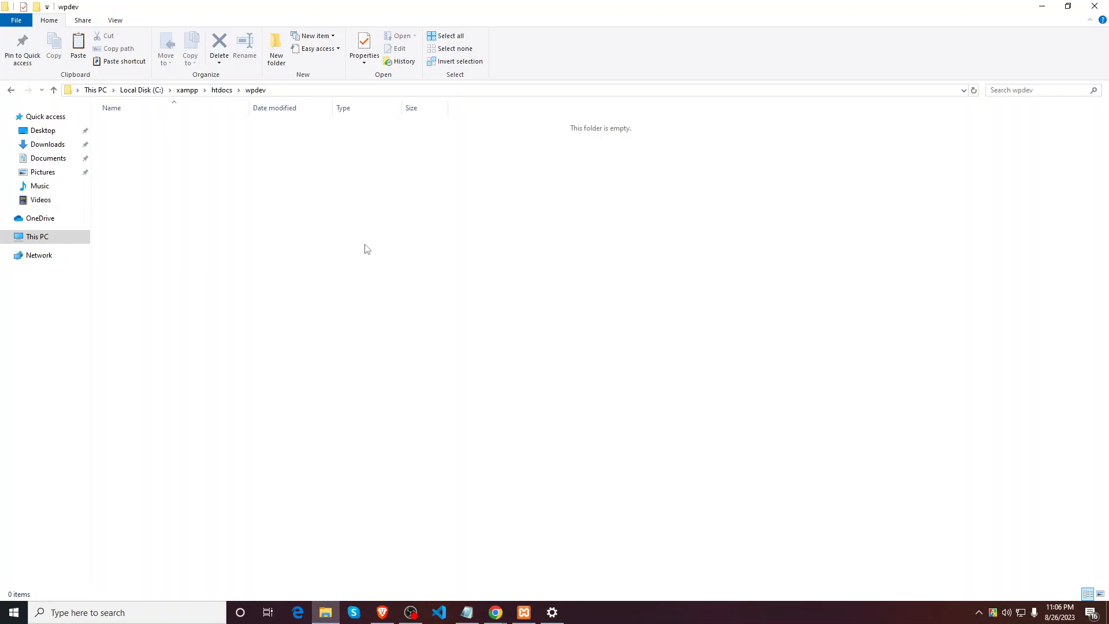
key("ctrl+v")
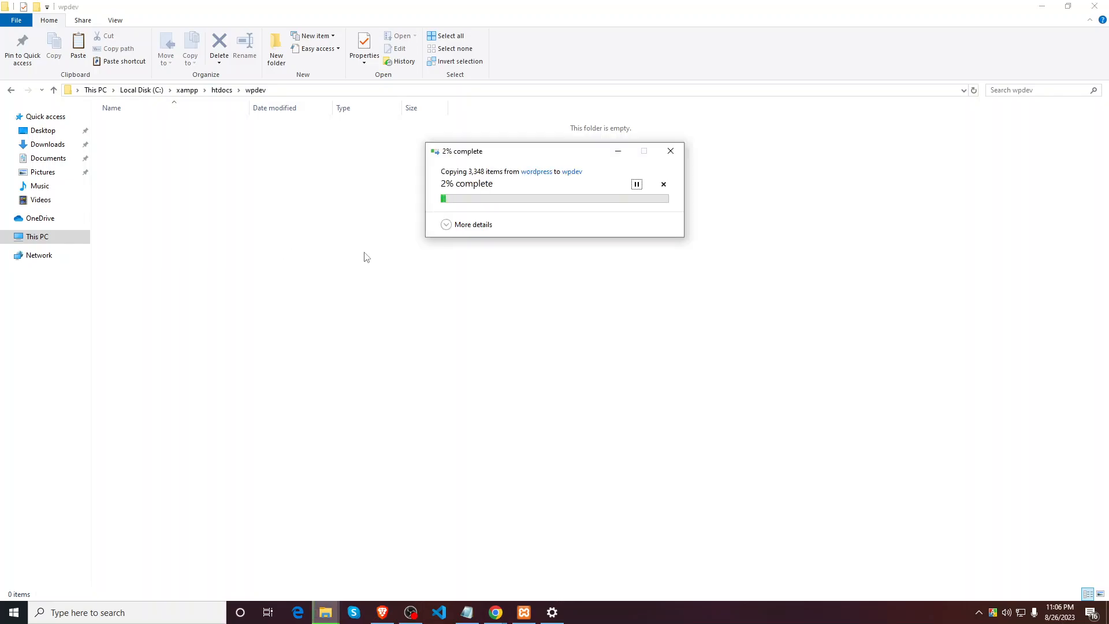
Step: Move the copy progress window aside, refresh wpdev to see copied files, and minimize the window
left_click_drag(577, 157, 396, 311)
right_click(631, 173)
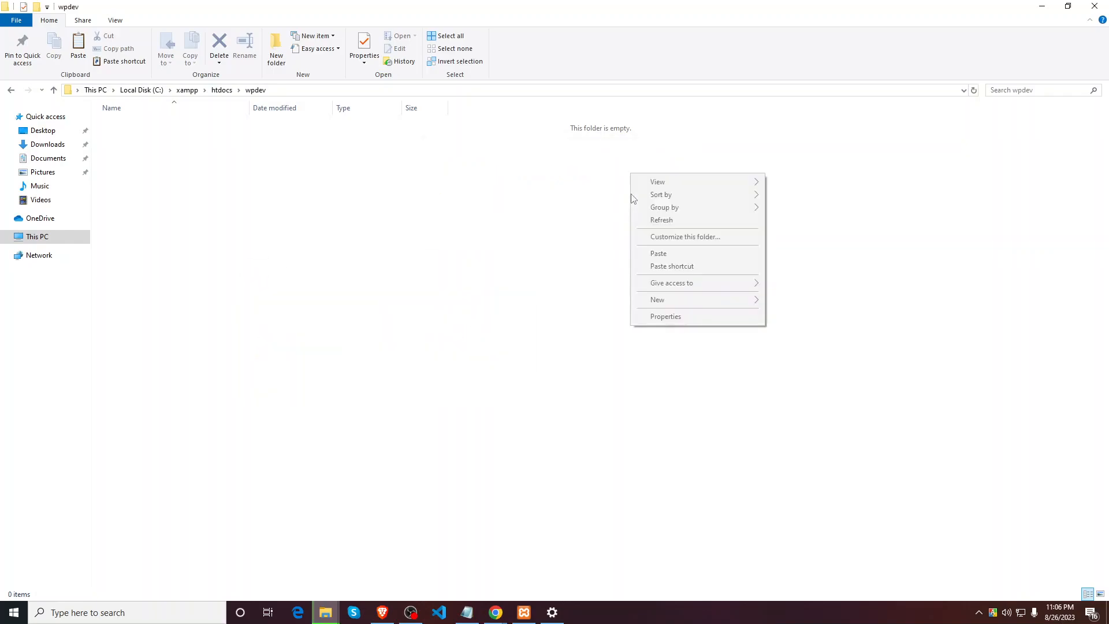
left_click(659, 220)
mouse_move(325, 613)
left_click(389, 533)
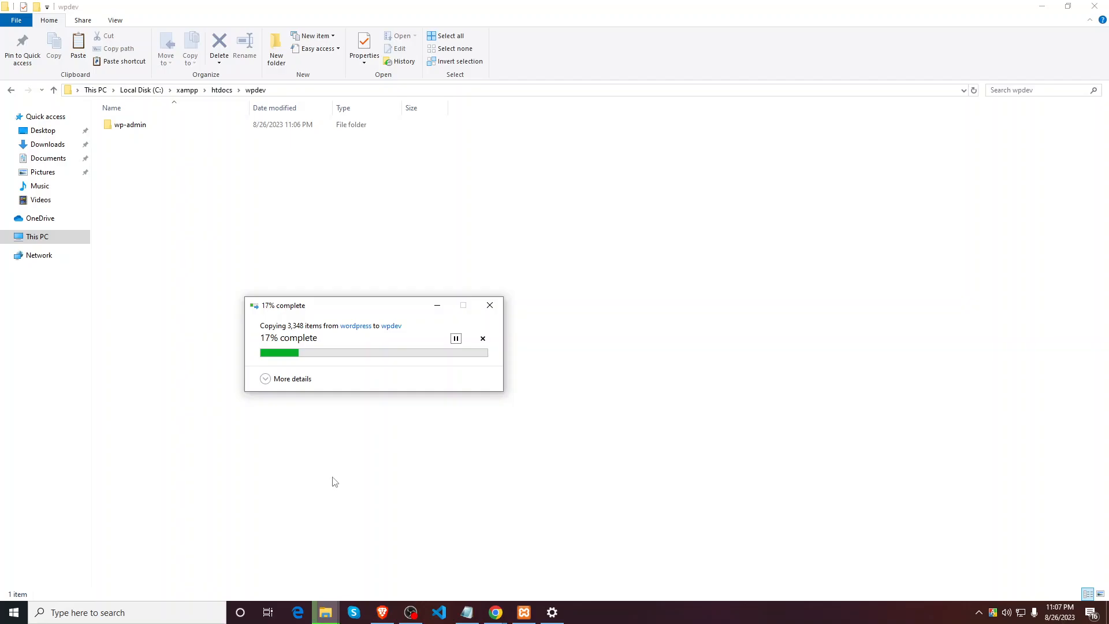
left_click(1038, 5)
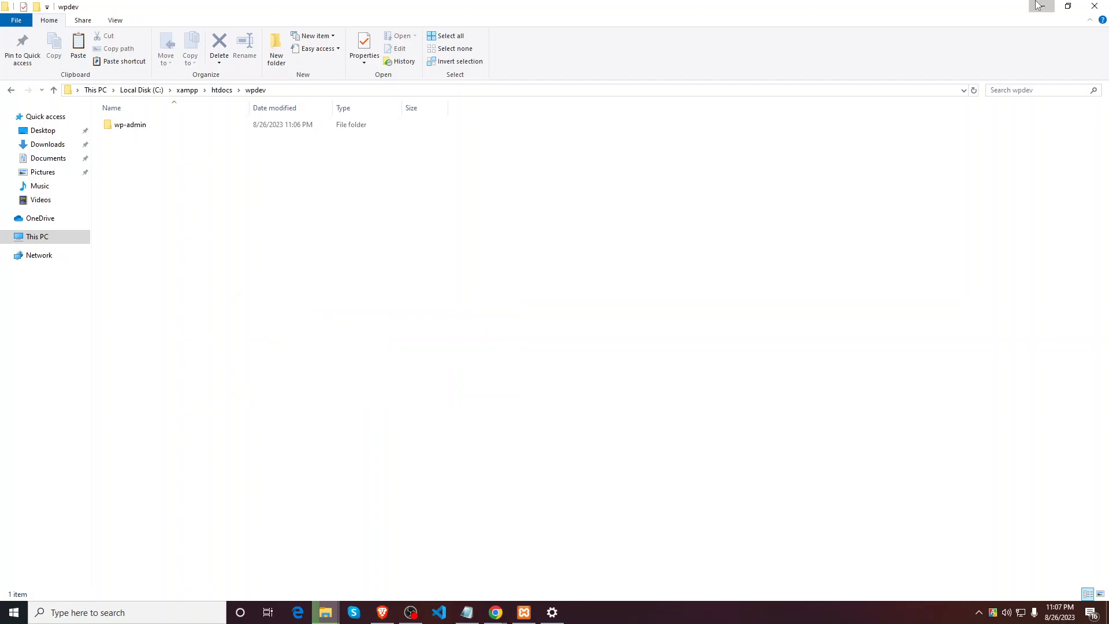
left_click(1038, 6)
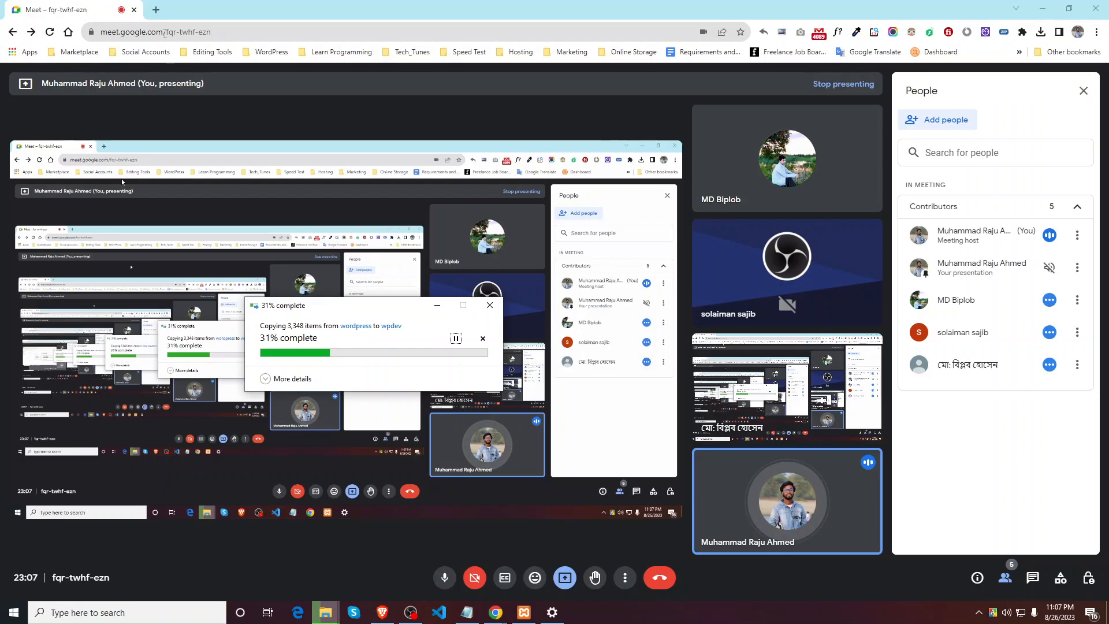
Step: Open a new Chrome tab, briefly search Windows for 'local', then minimize the Downloads window
key("ctrl+t")
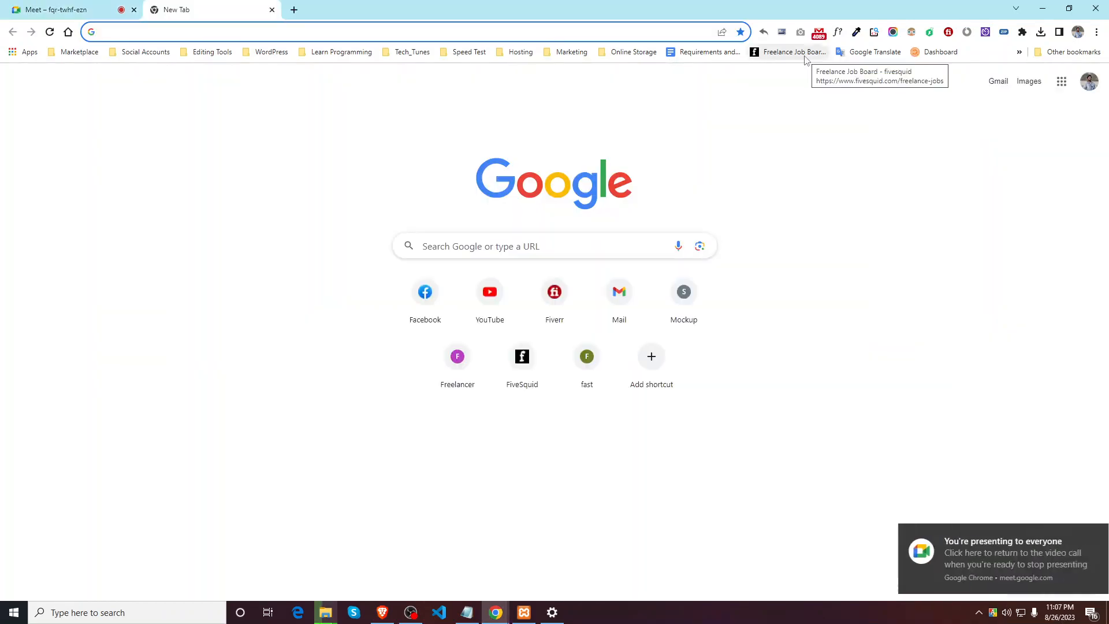
mouse_move(342, 616)
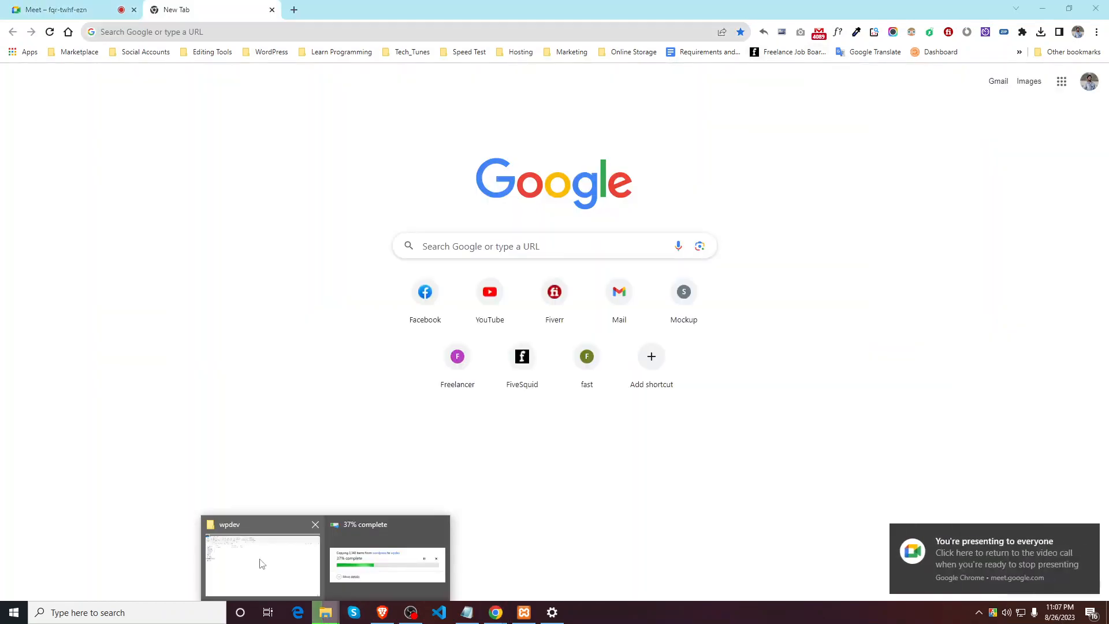
left_click(258, 564)
left_click(47, 144)
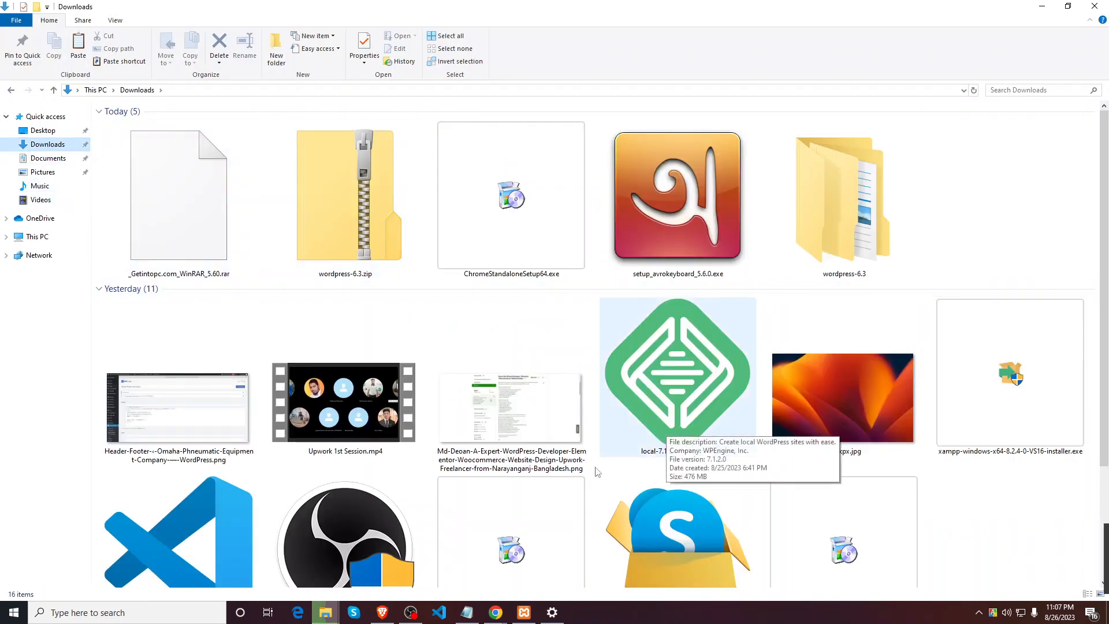
left_click(91, 615)
type("local")
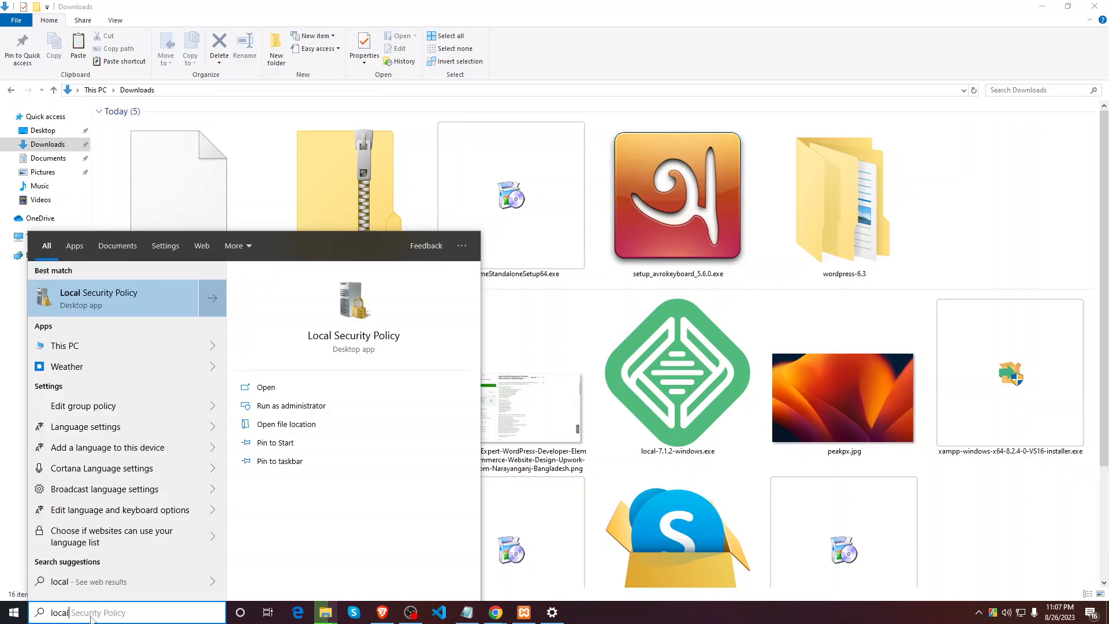
left_click(1033, 241)
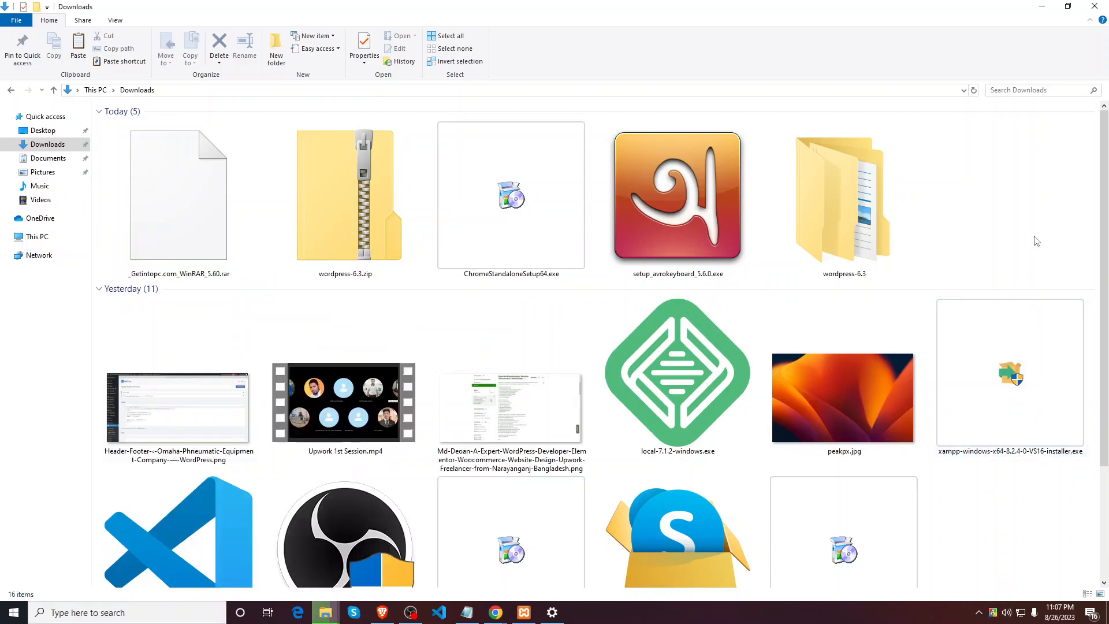
left_click(1042, 6)
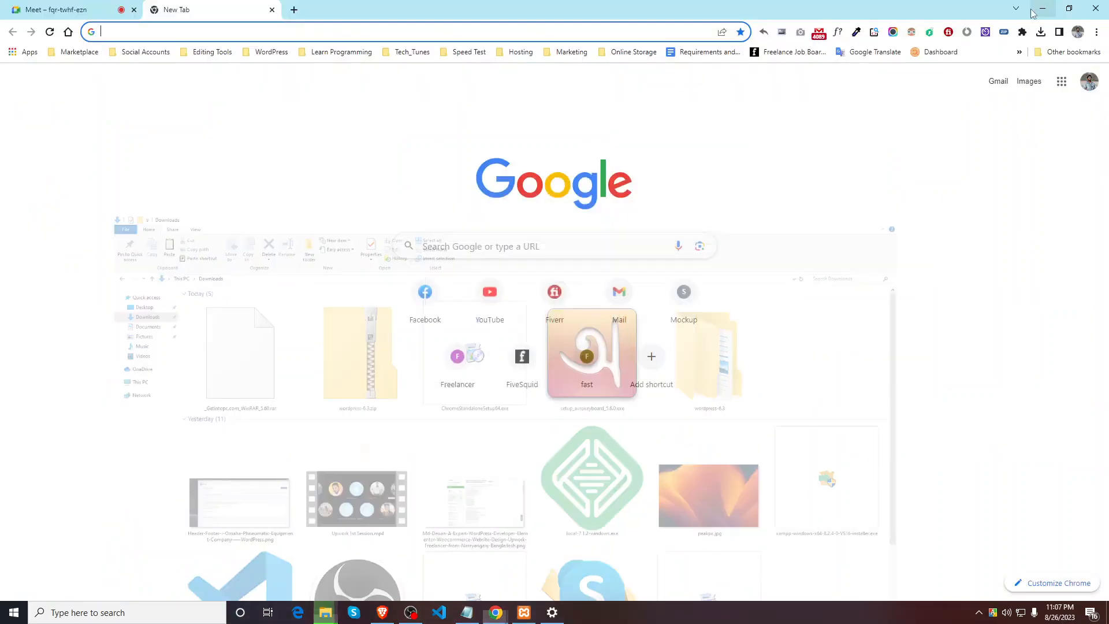
Step: Check the finishing copy, then navigate to C:\xampp\htdocs to see the filled wpdev folder
left_click(332, 604)
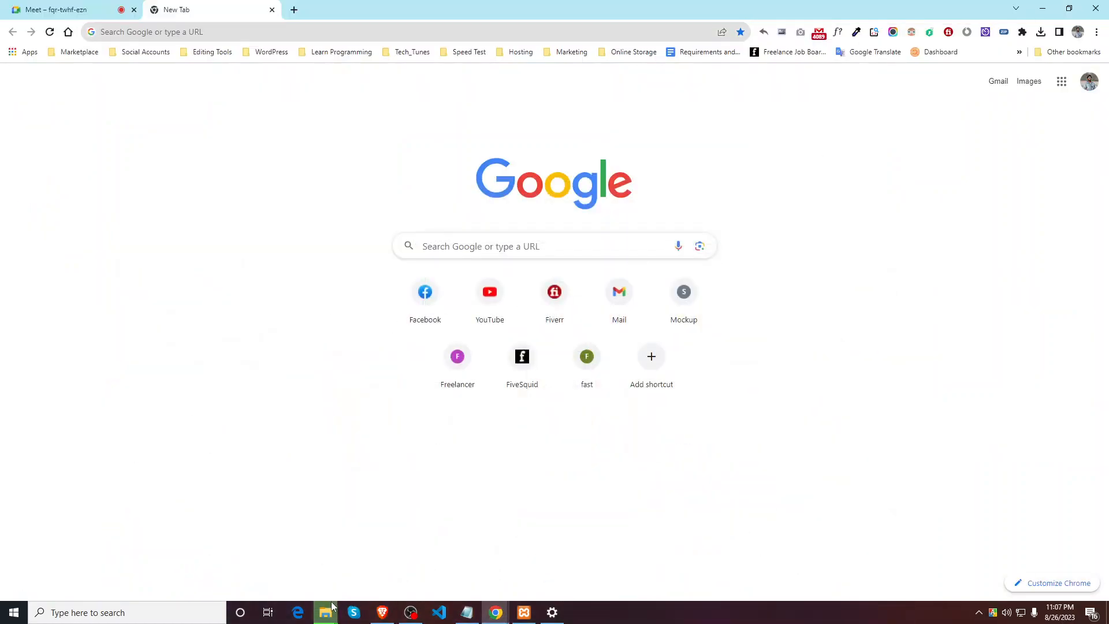
left_click(361, 569)
left_click(336, 620)
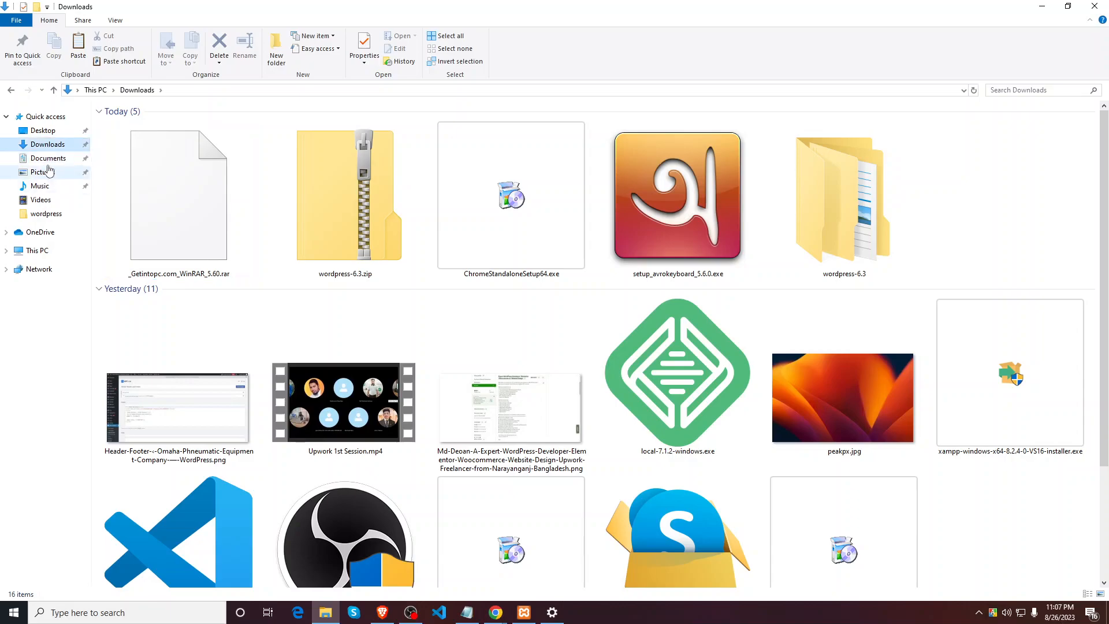
left_click(51, 160)
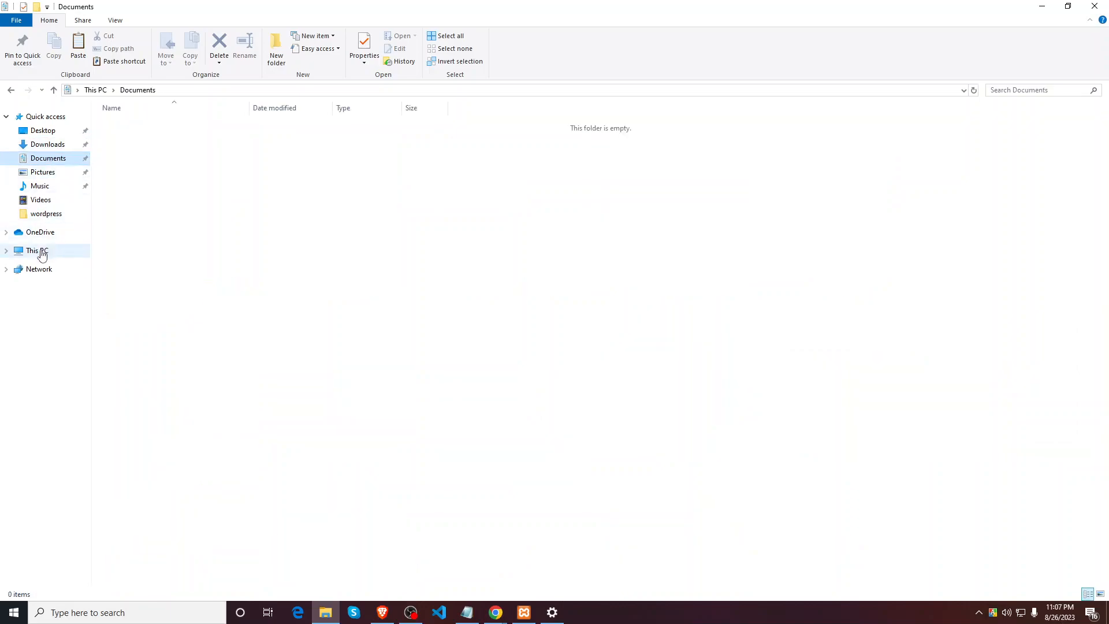
left_click(39, 252)
double_click(155, 223)
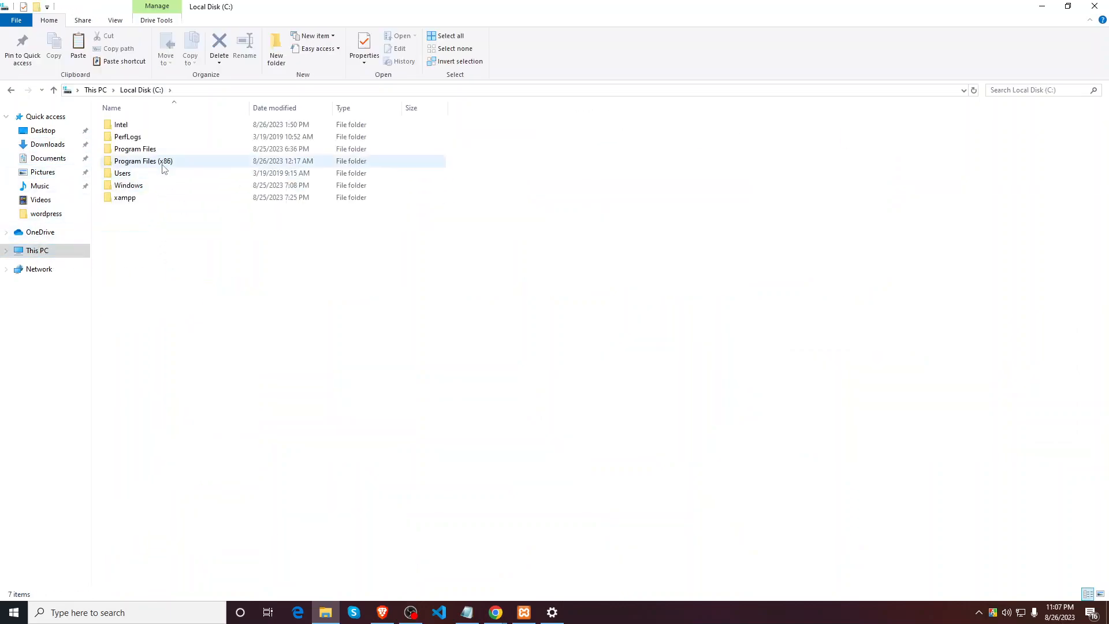
double_click(130, 198)
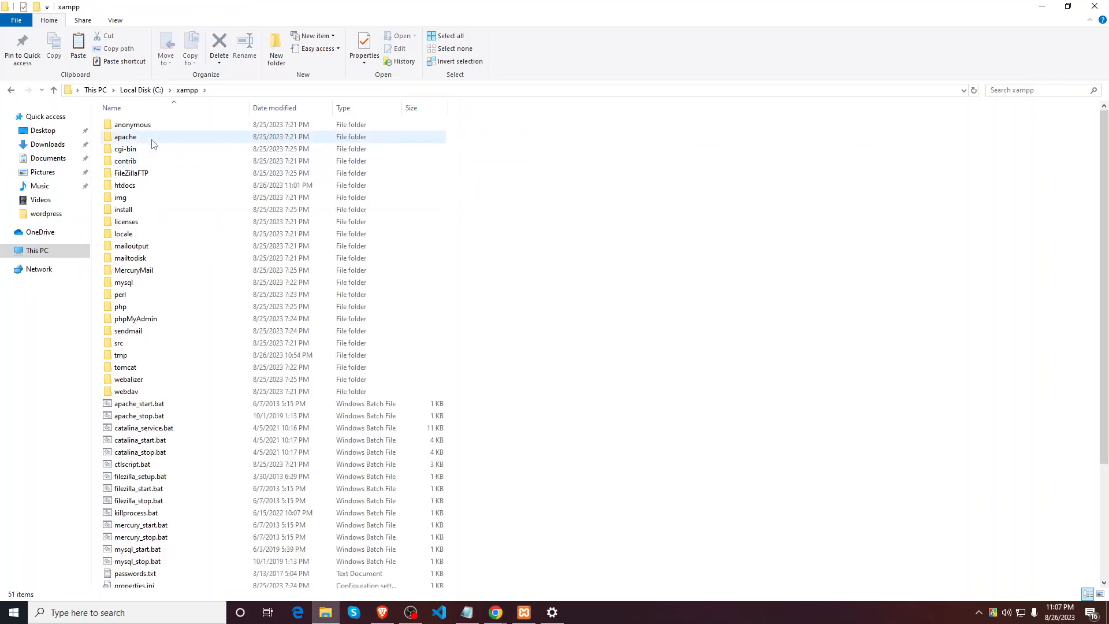
double_click(134, 186)
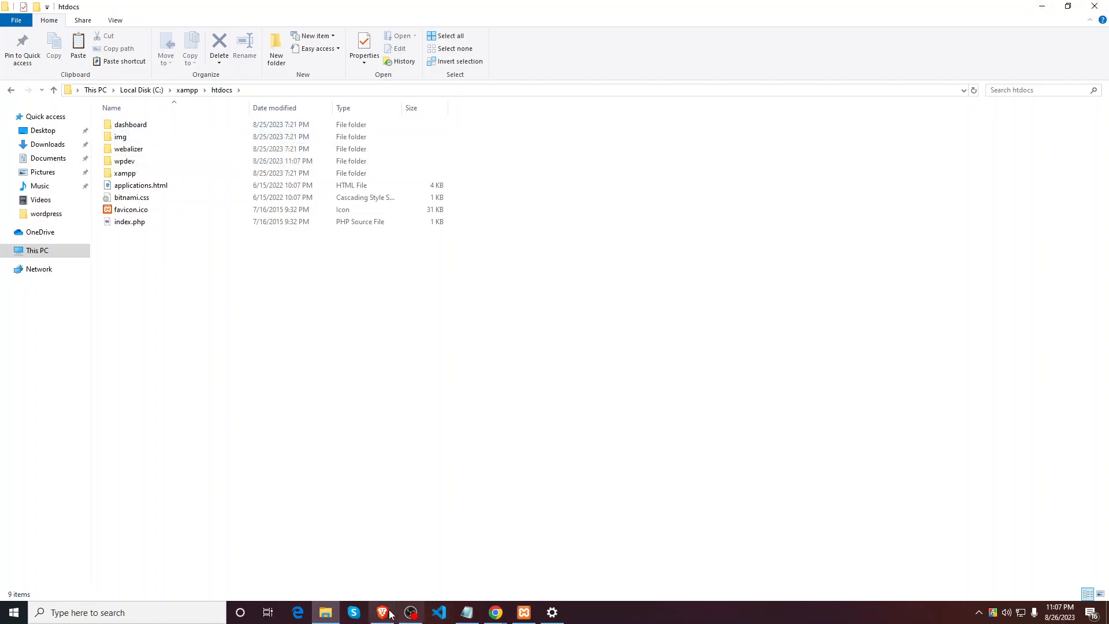
Step: Go to localhost/wpdev in Chrome's new tab
left_click(486, 603)
left_click(472, 563)
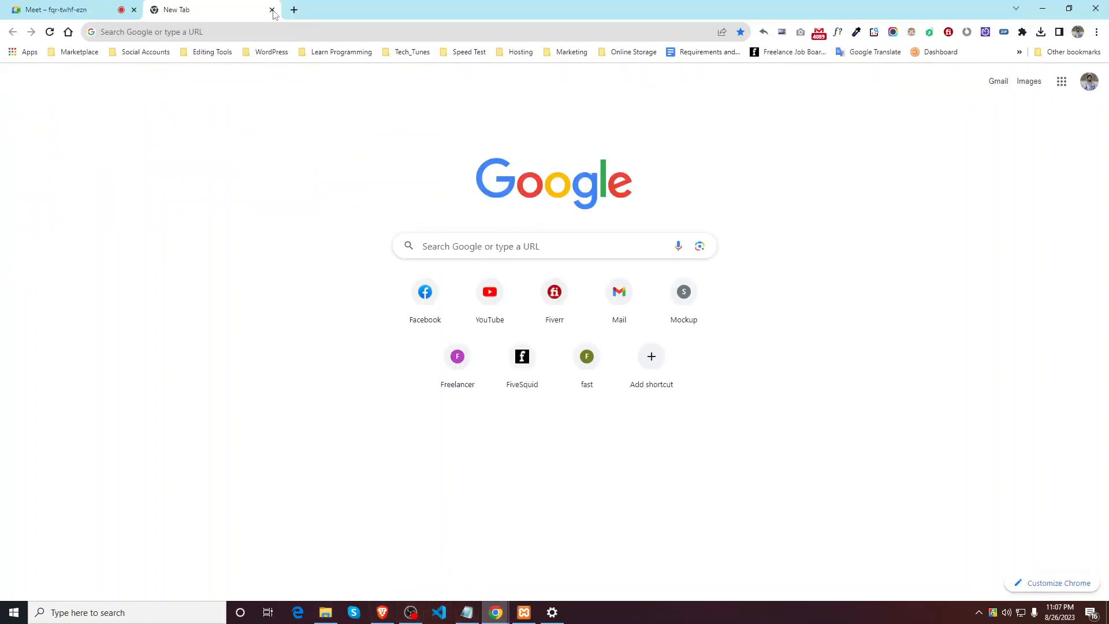
left_click(222, 33)
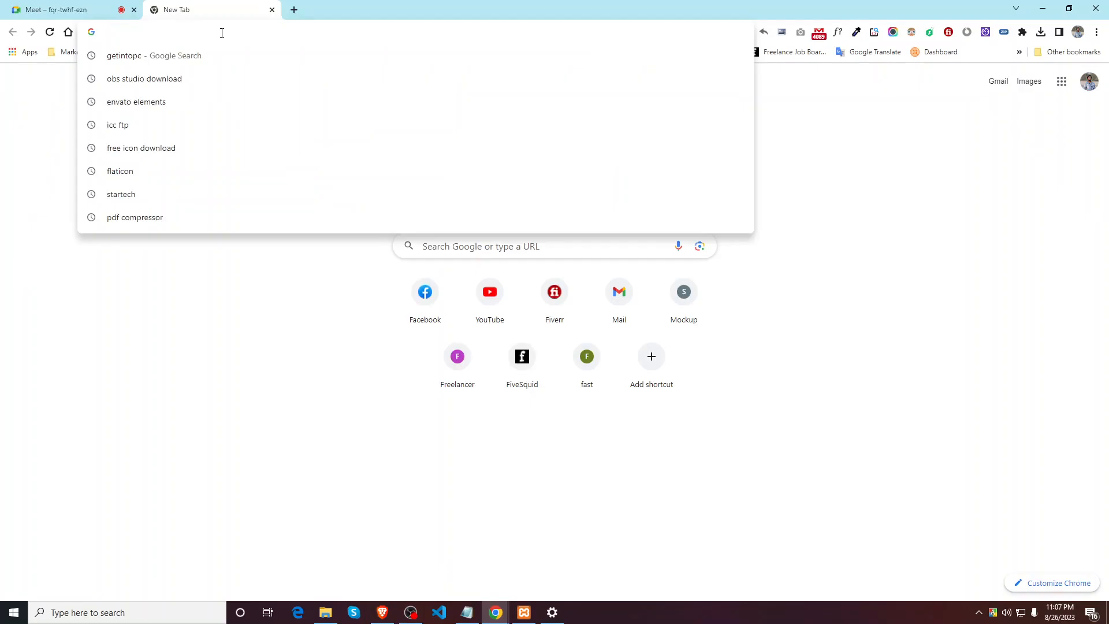
type("localhost")
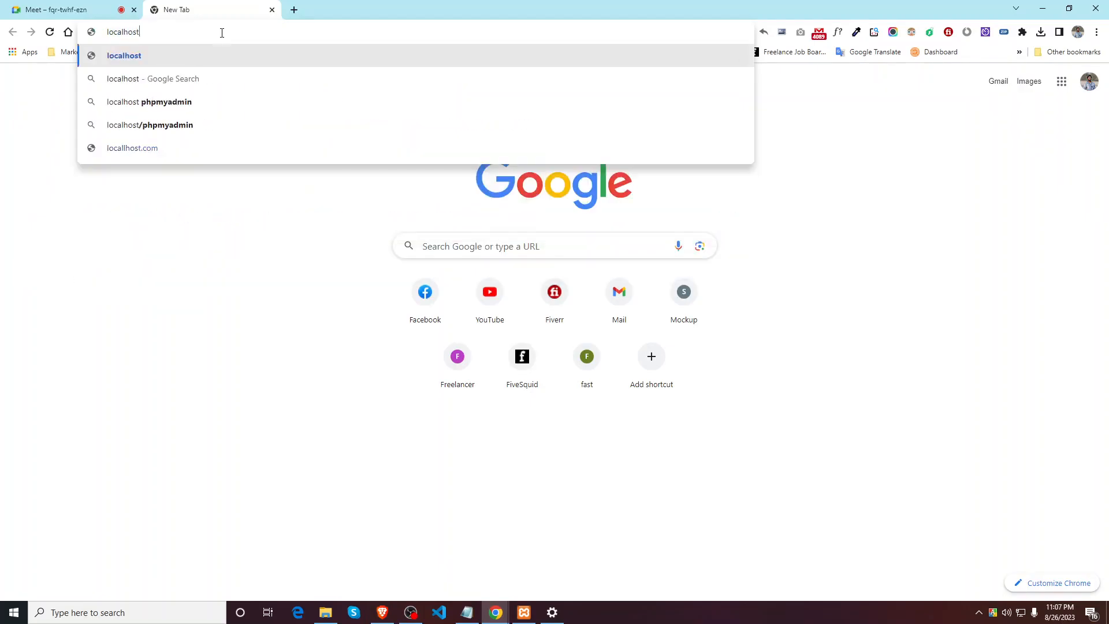
type("/")
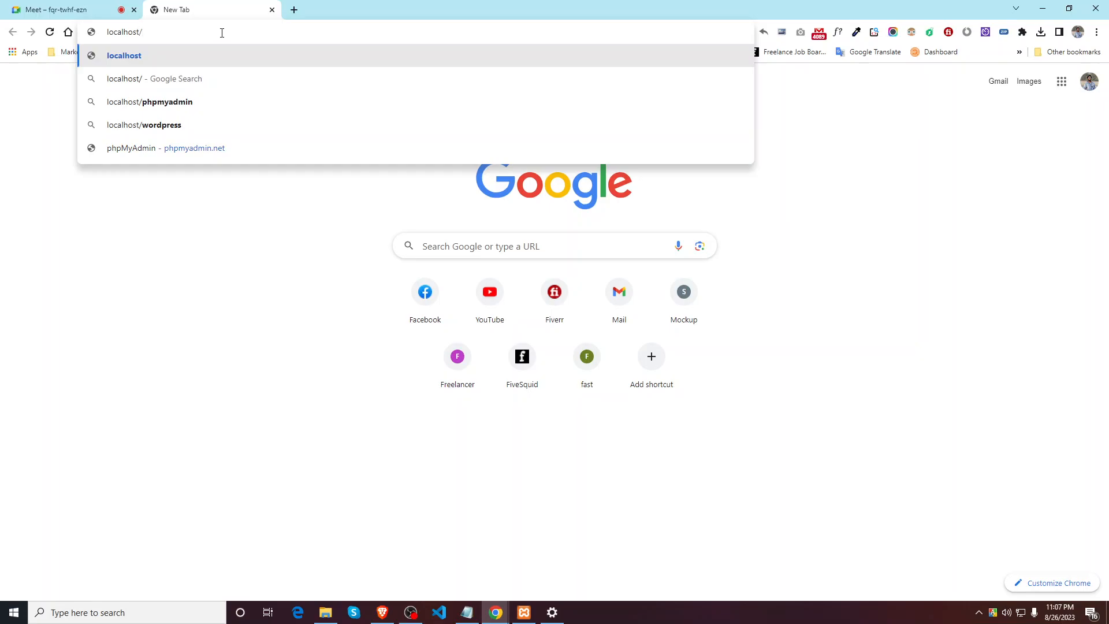
type("wpdev")
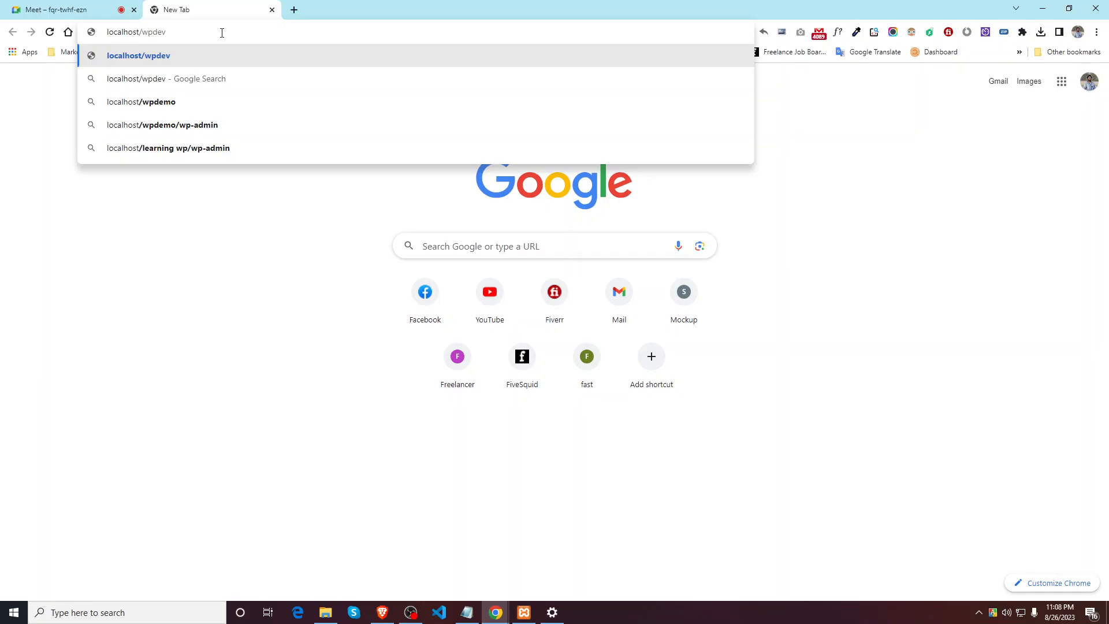
key("Return")
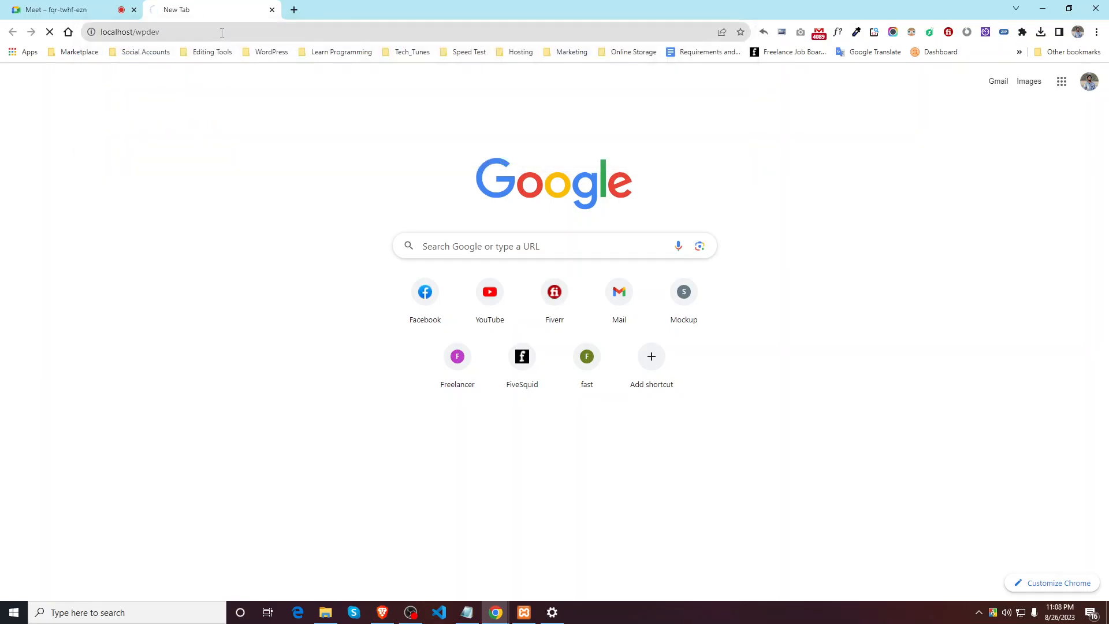
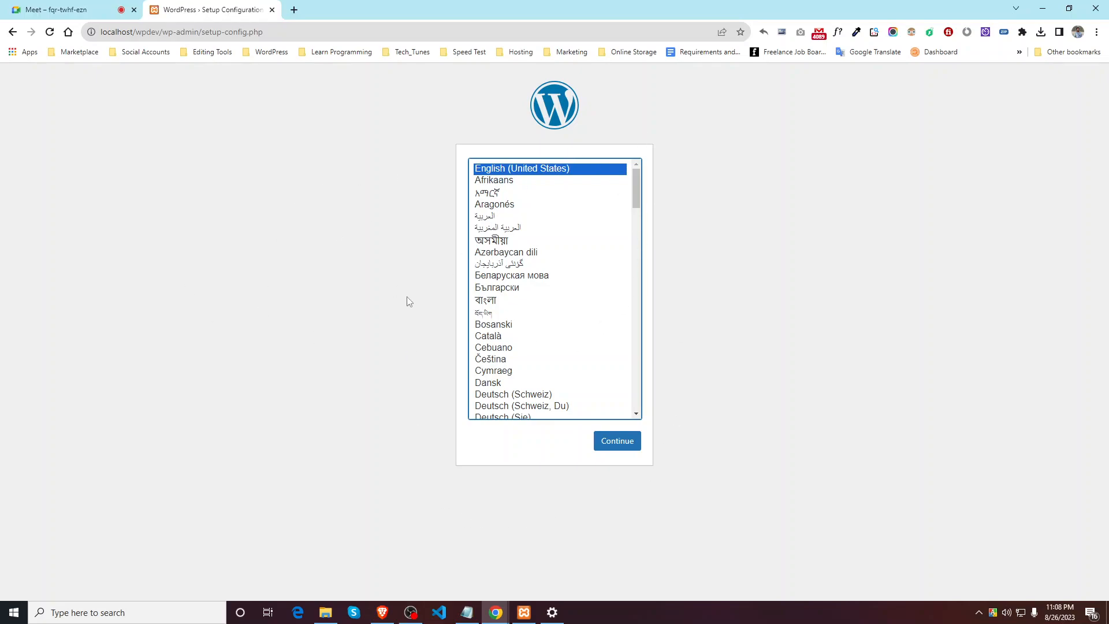
Step: Look inside the wpdev folder in htdocs, then minimize File Explorer
left_click(338, 617)
double_click(139, 163)
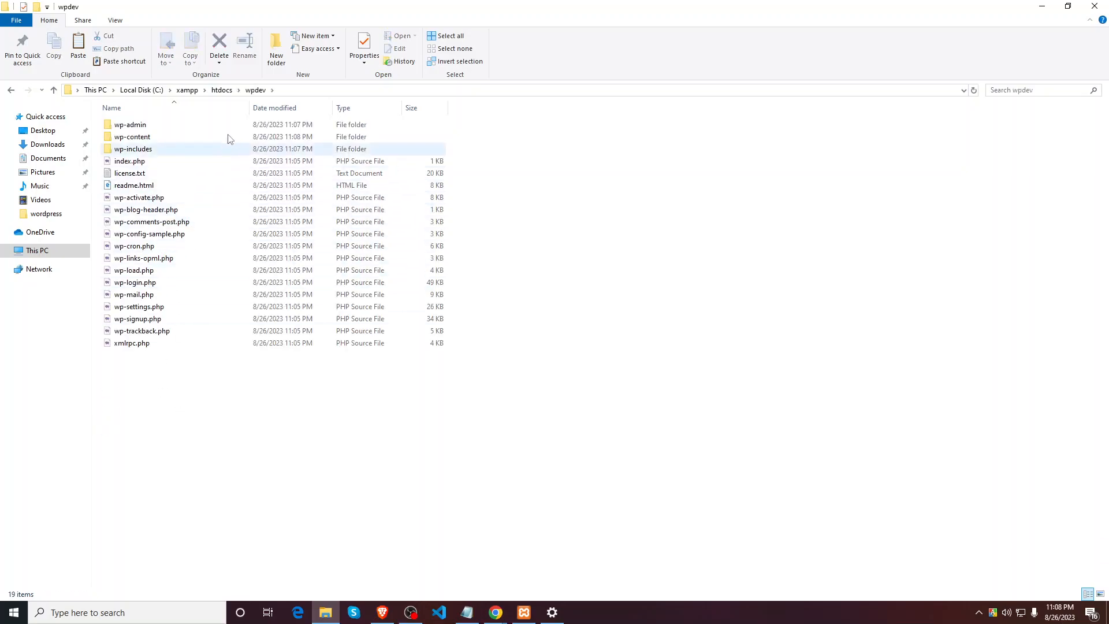
left_click(222, 90)
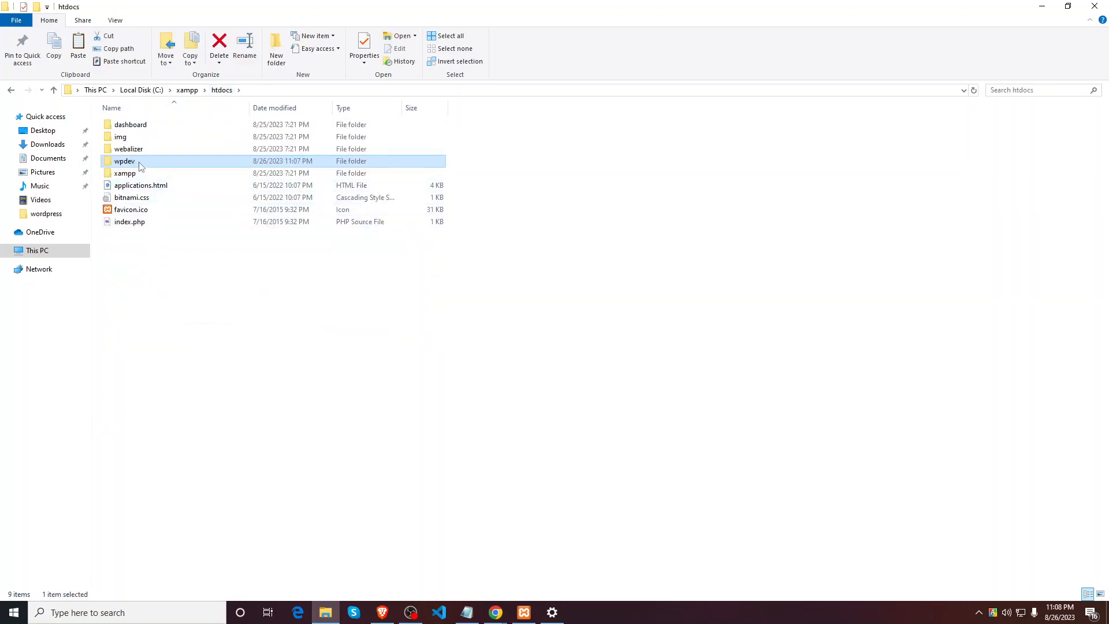
left_click(1043, 8)
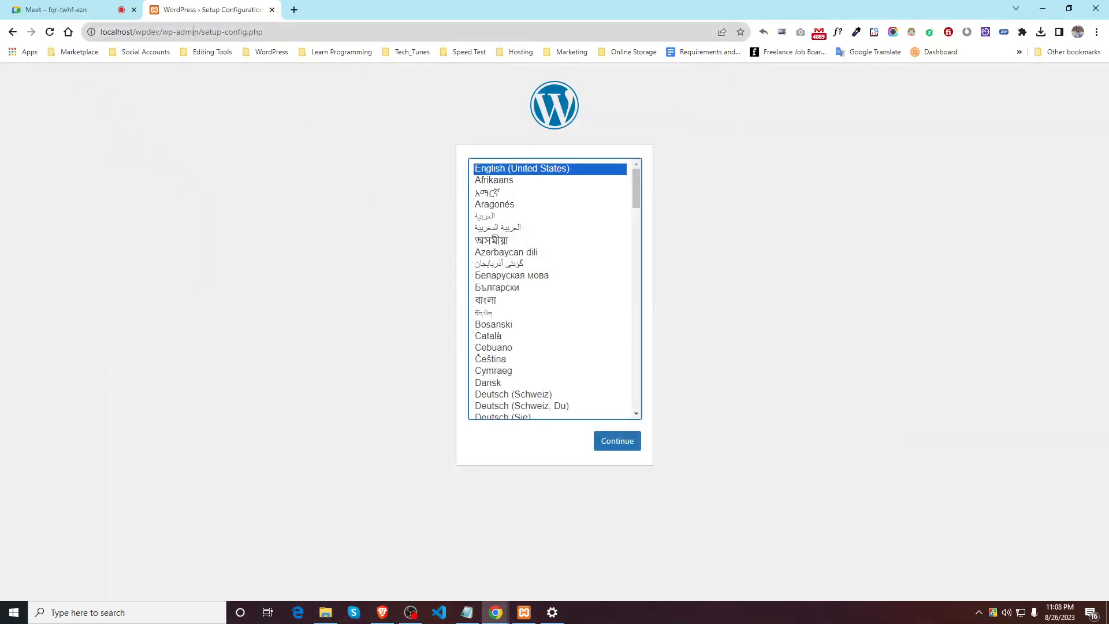
Step: Fix Chrome's address to plain localhost to load the XAMPP dashboard, then return to htdocs
left_click_drag(162, 32, 705, 32)
key("BackSpace")
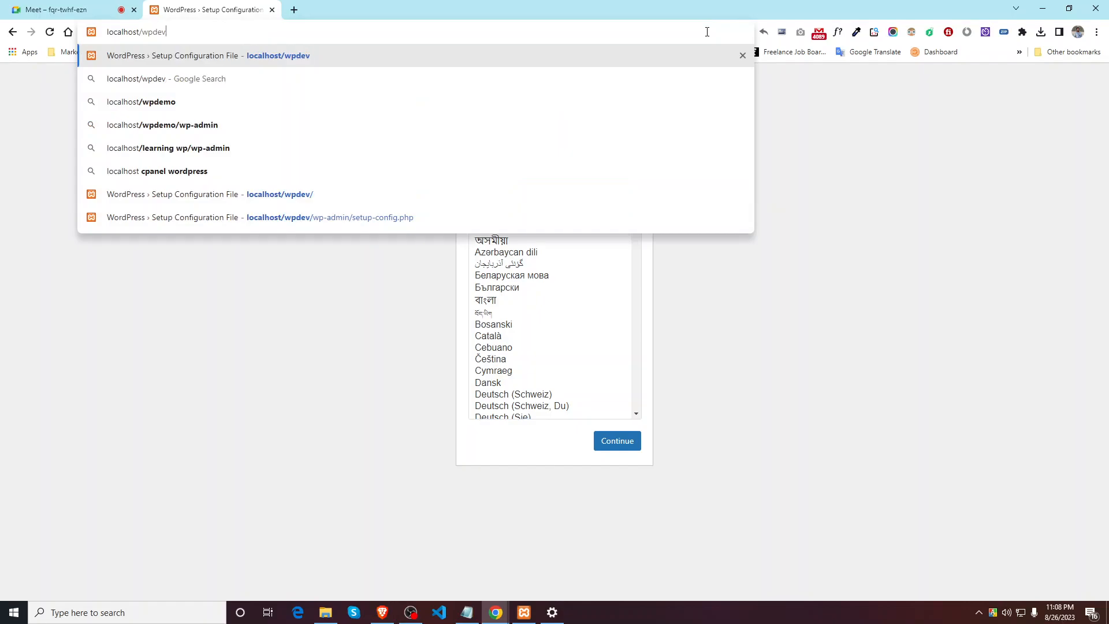
type("v")
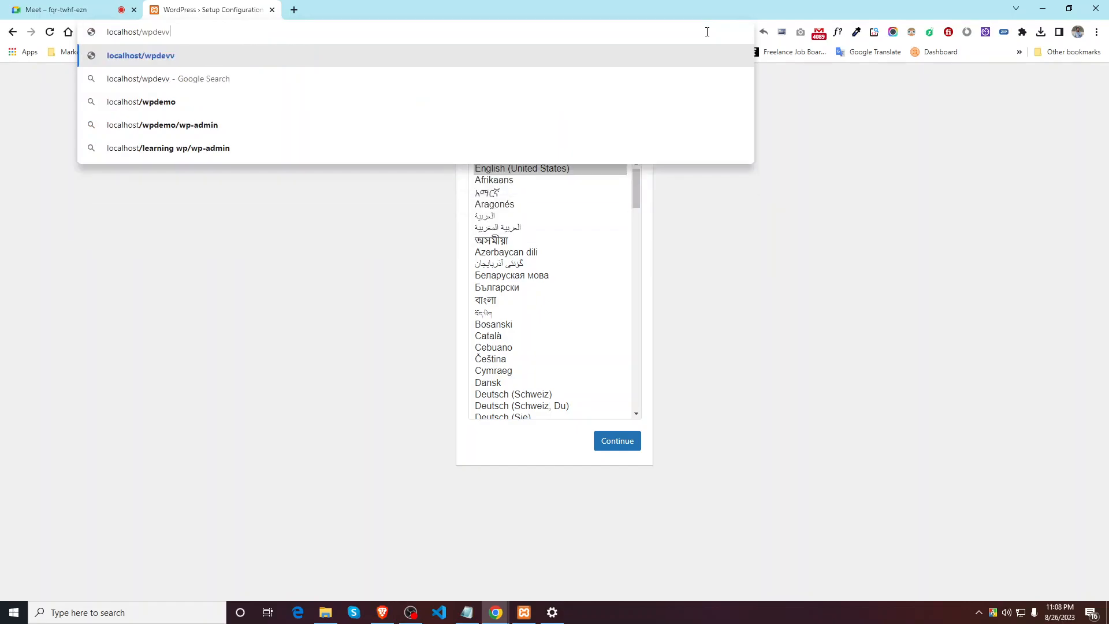
key("Return")
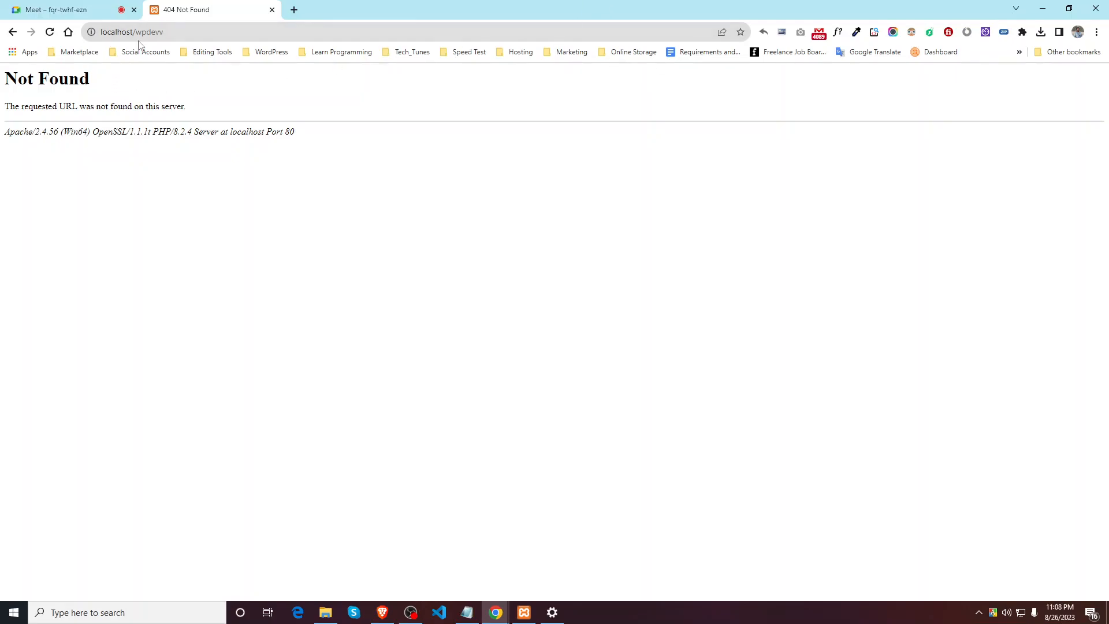
left_click_drag(135, 33, 220, 34)
key("BackSpace")
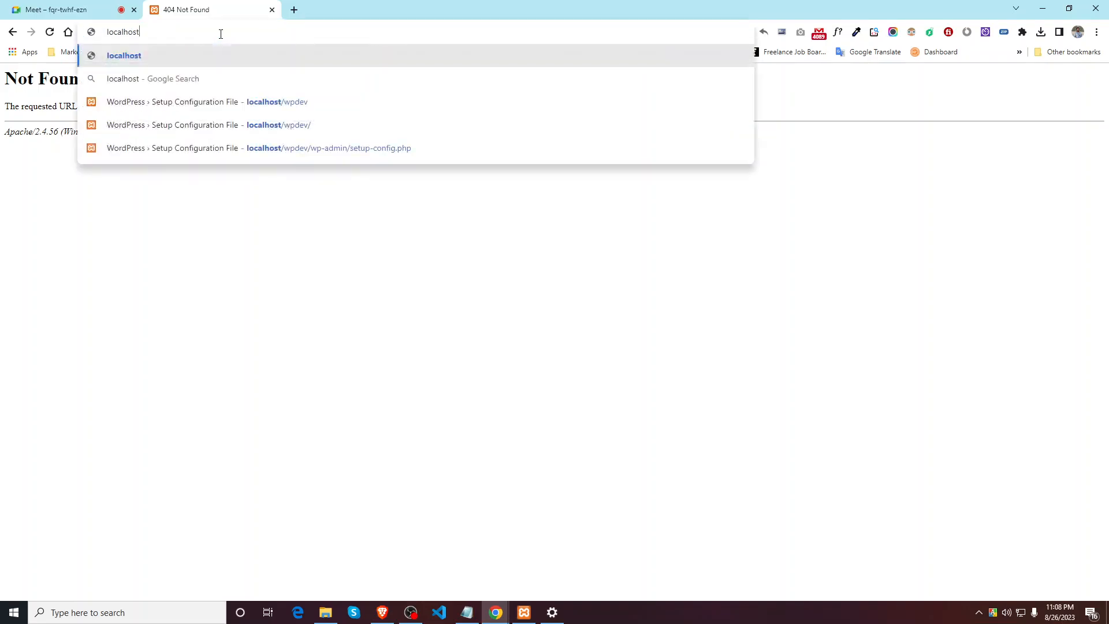
key("Return")
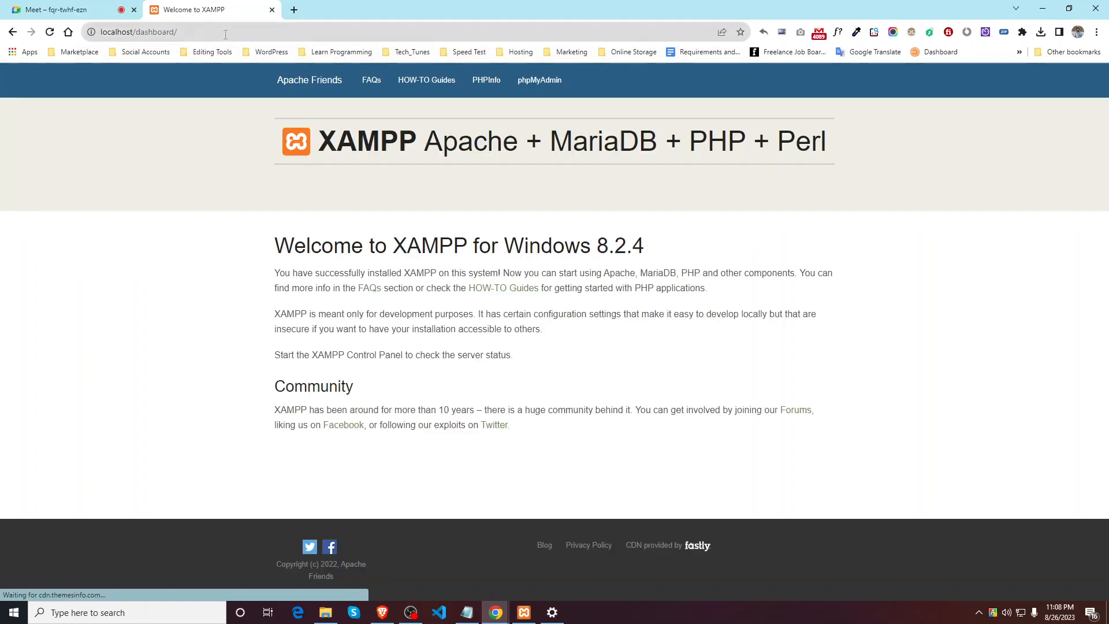
left_click_drag(137, 32, 220, 36)
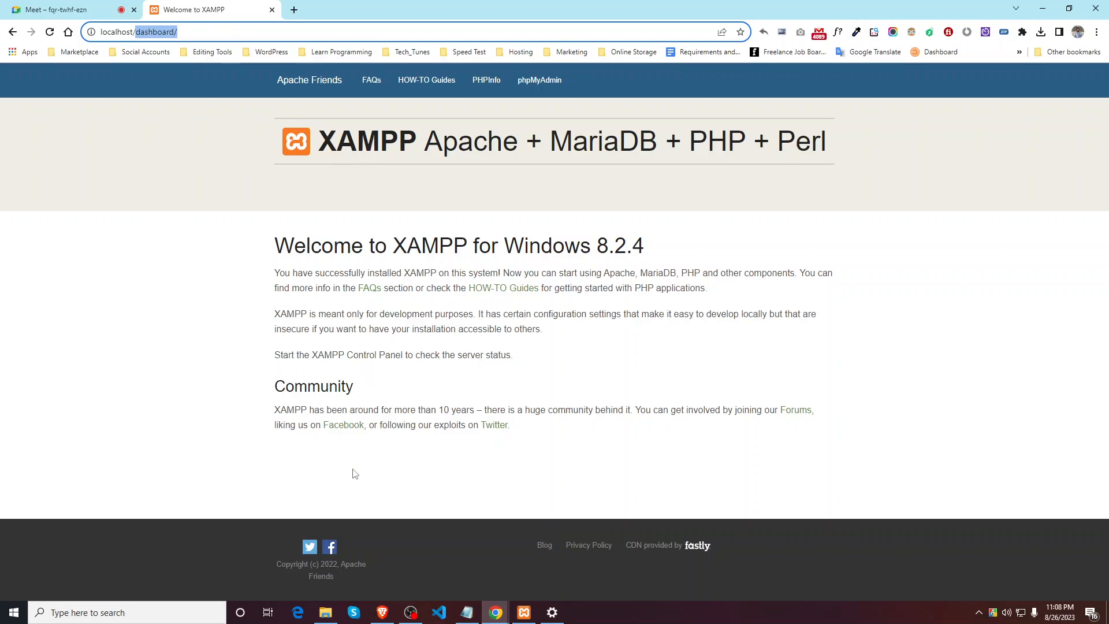
left_click(325, 612)
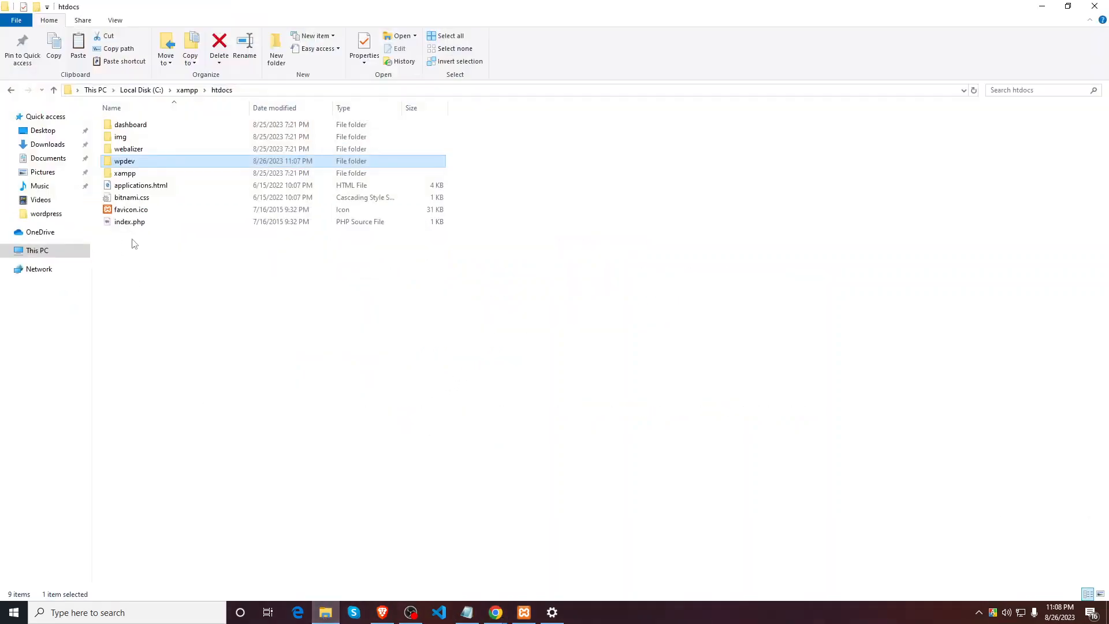
left_click(137, 128)
double_click(137, 127)
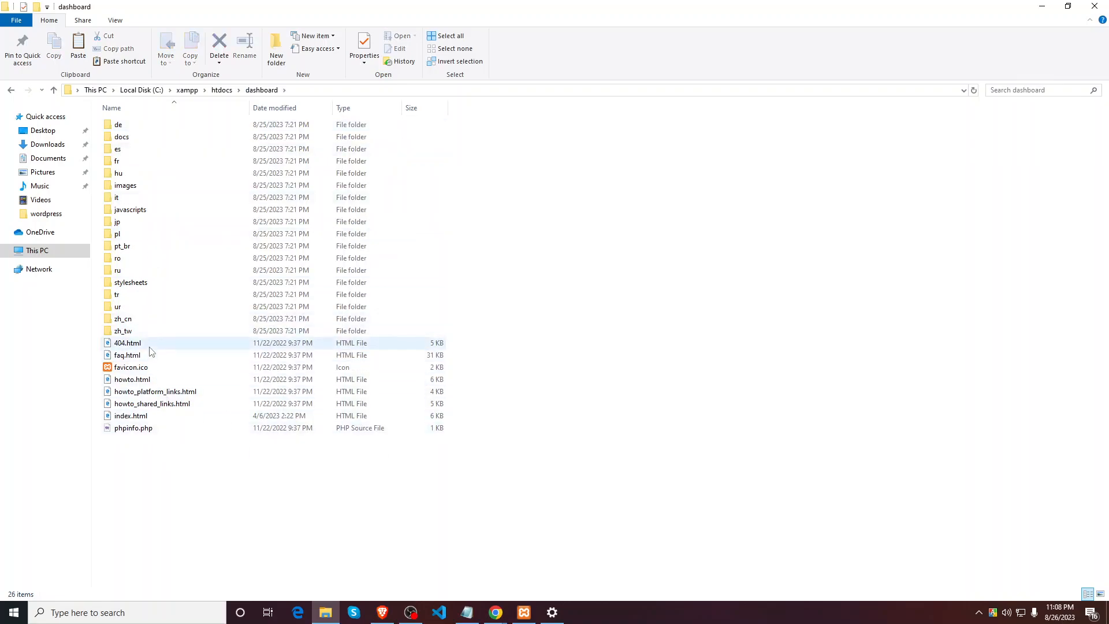
double_click(155, 417)
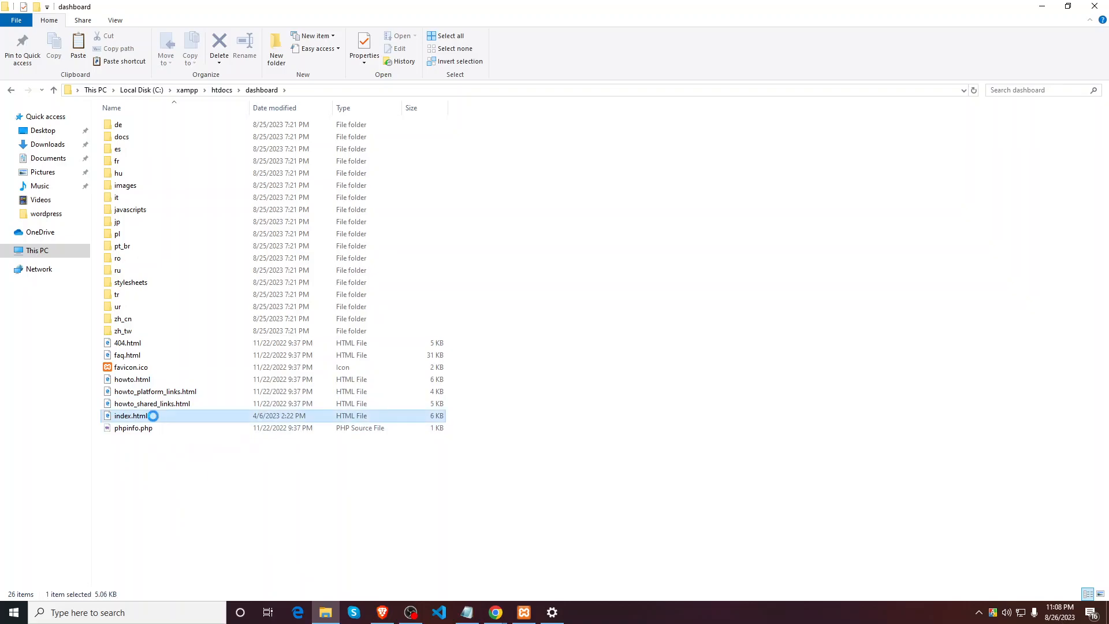
left_click(548, 277)
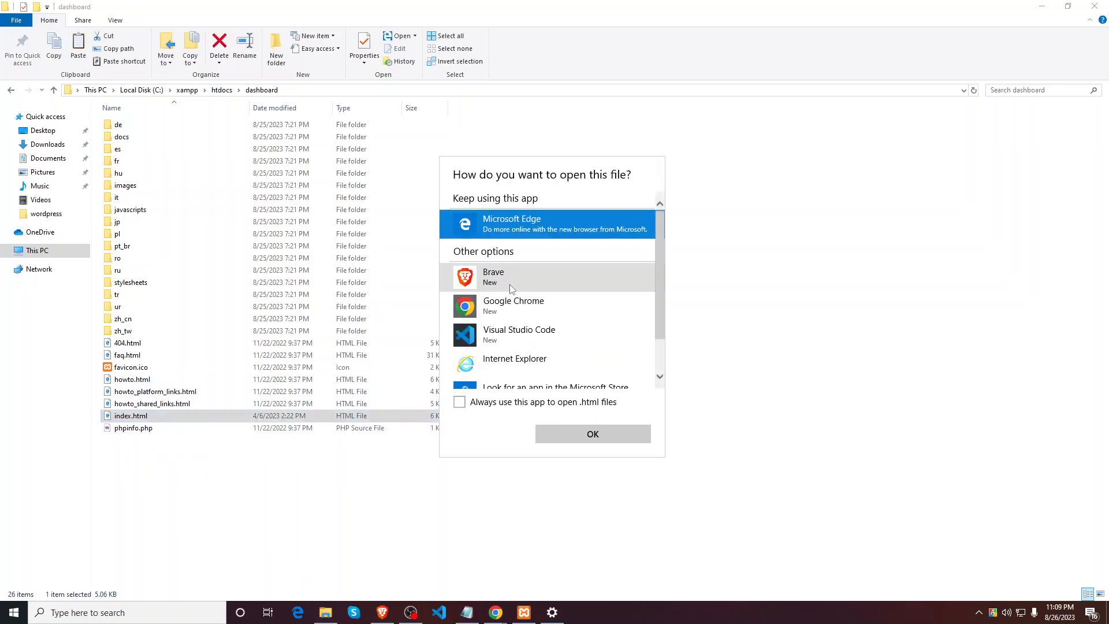
left_click(565, 432)
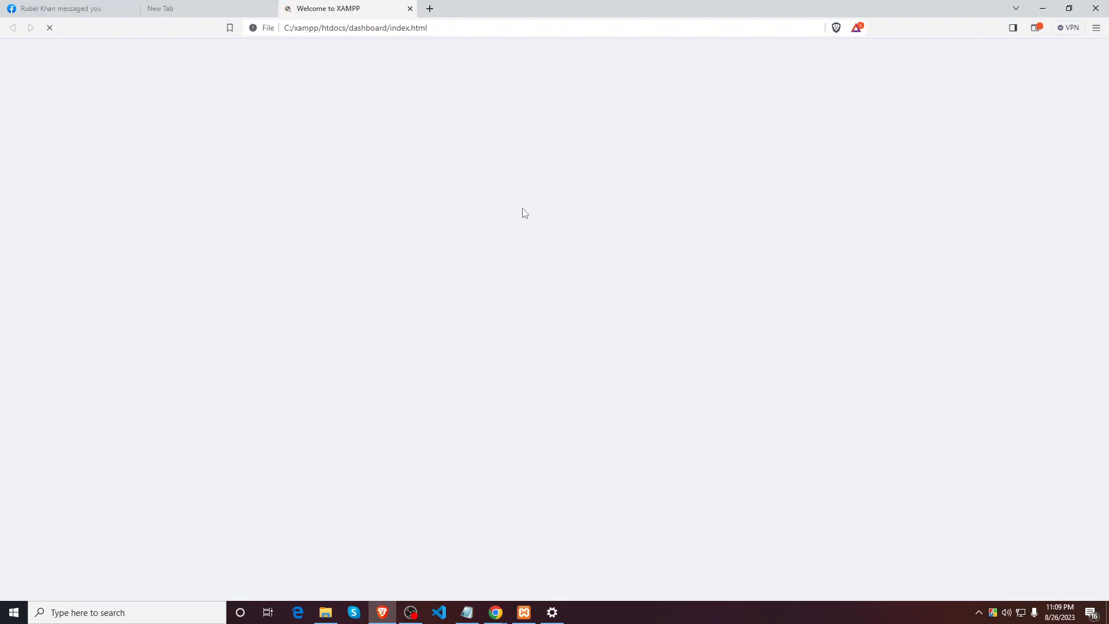
left_click(411, 8)
left_click(1054, 6)
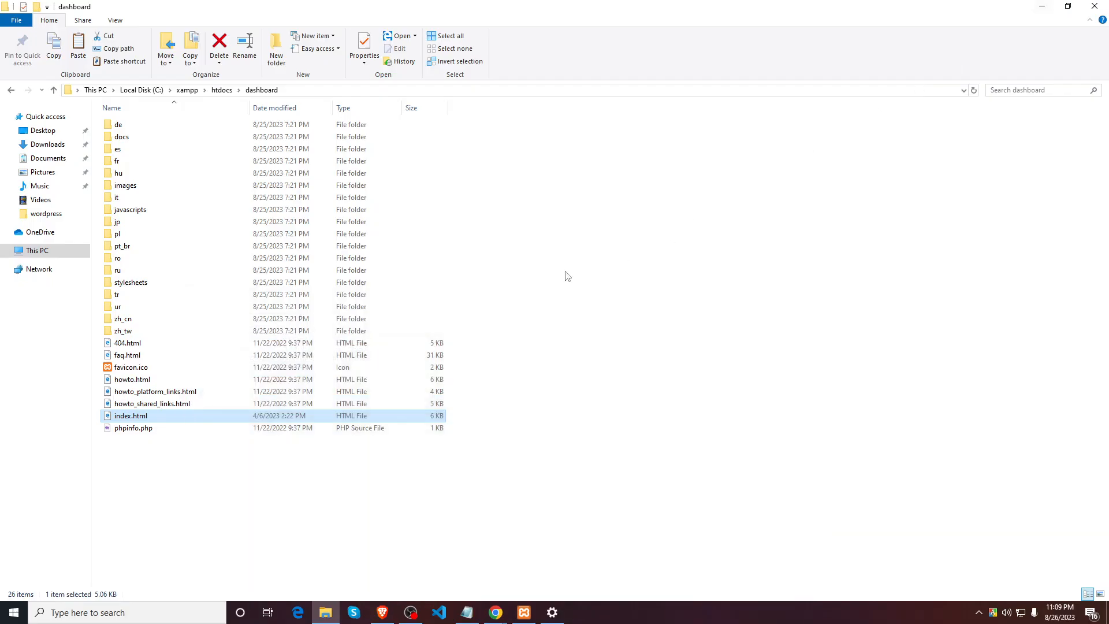
left_click(220, 91)
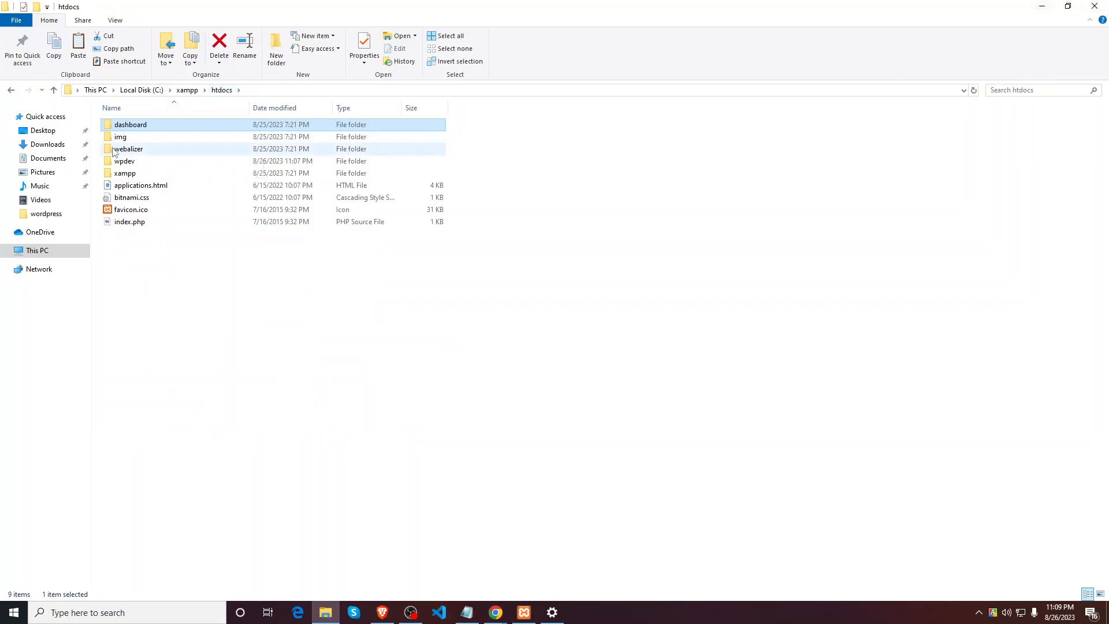
left_click(149, 150)
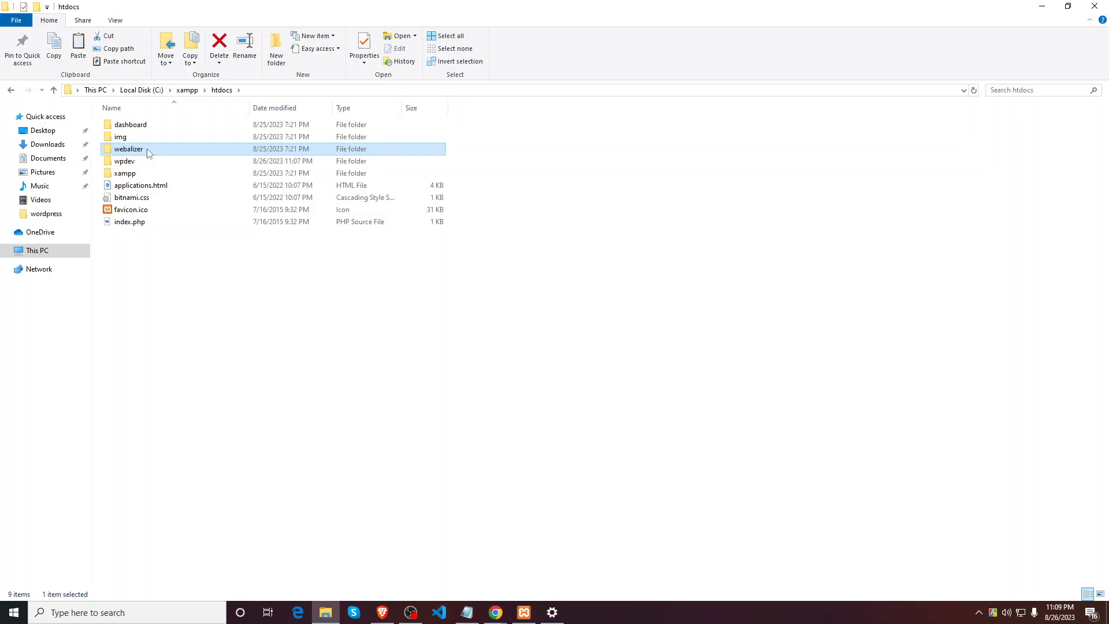
double_click(149, 151)
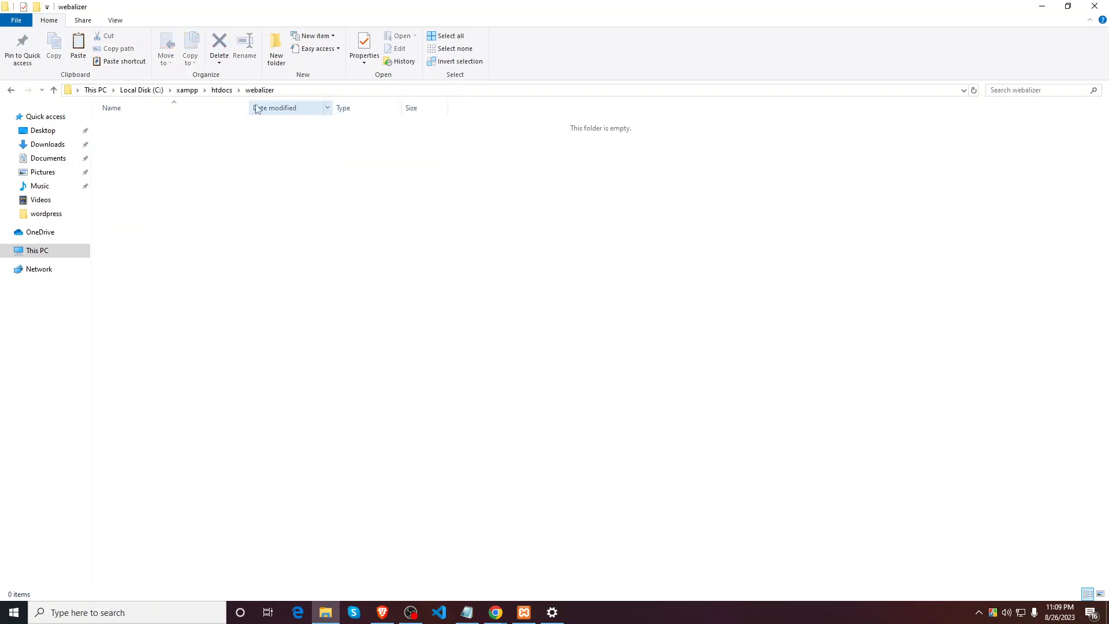
left_click(222, 90)
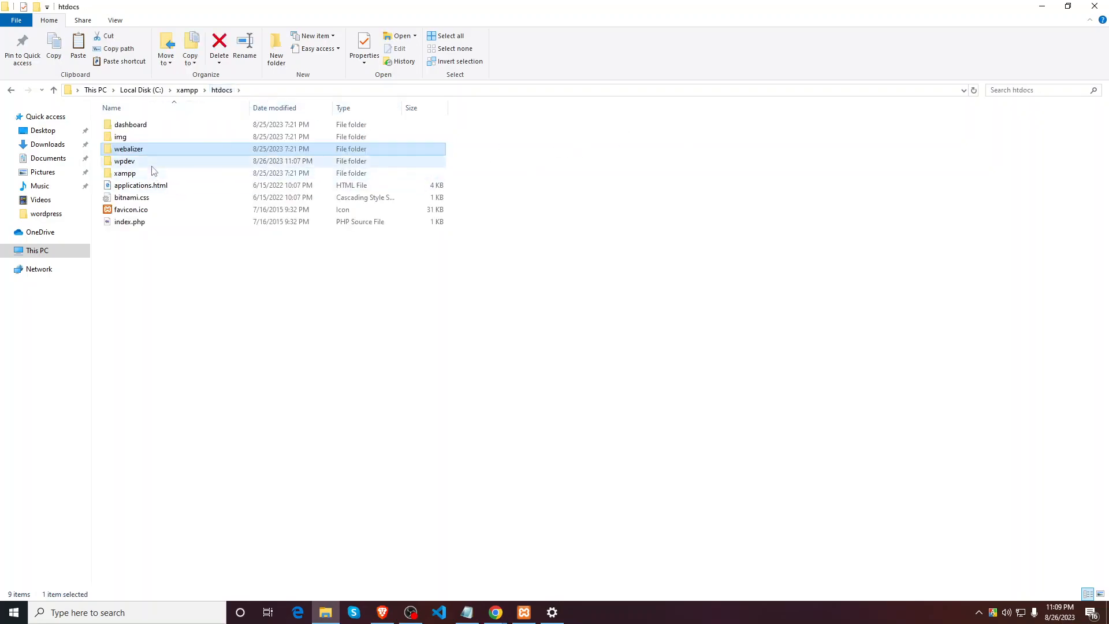
Step: Change Chrome's address from localhost/dashboard/ to localhost/wpdev to reopen WordPress setup
left_click(1043, 7)
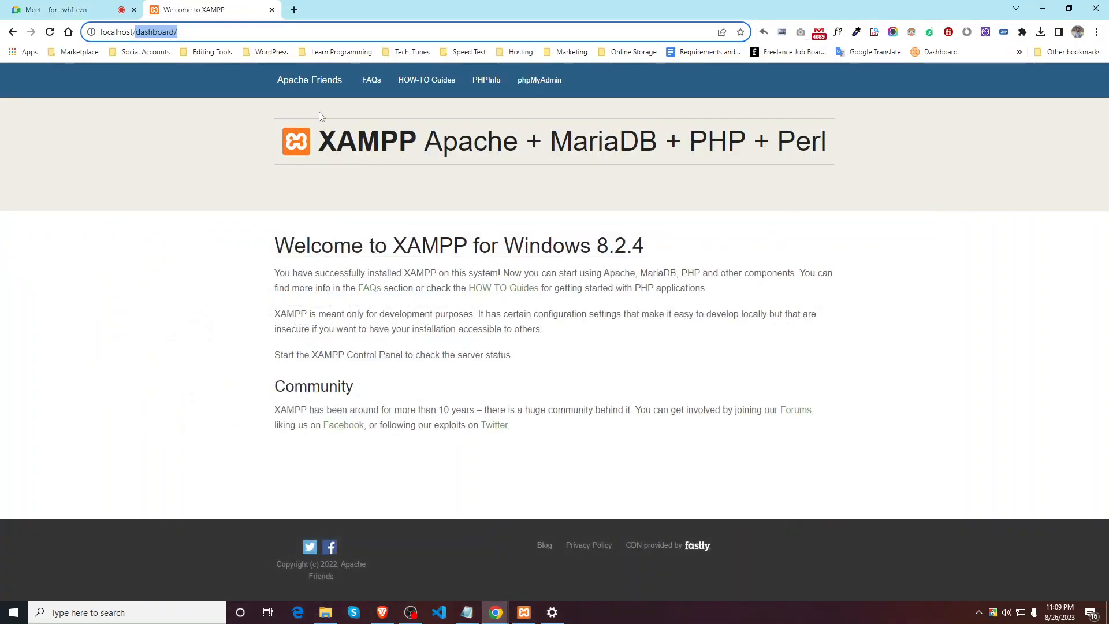
left_click(197, 33)
left_click_drag(197, 32, 136, 33)
type("wp")
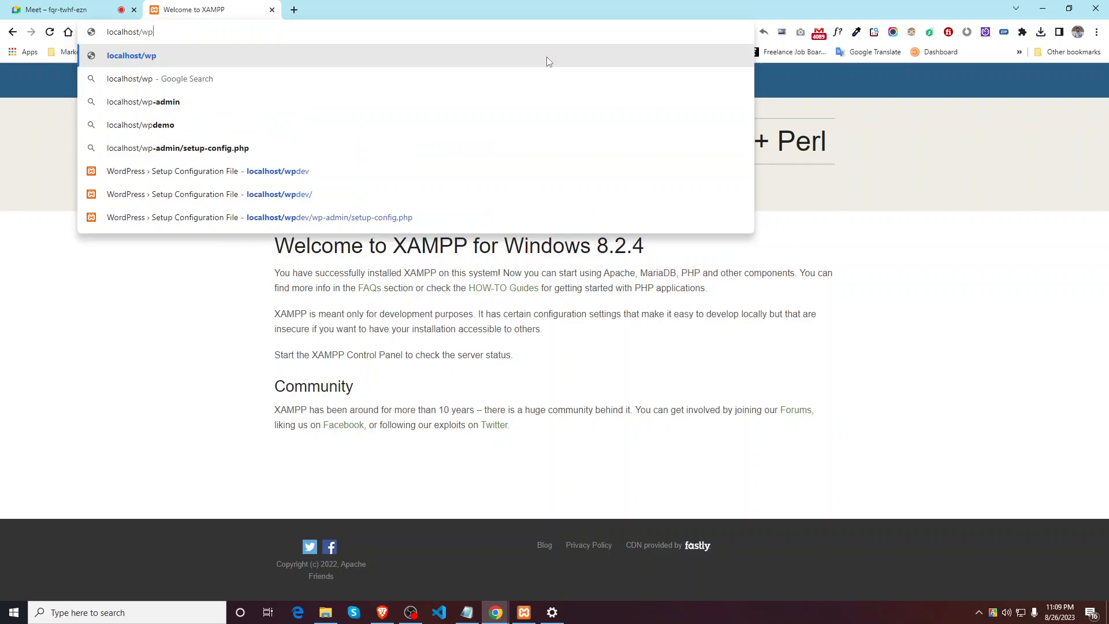
type("deve")
key("BackSpace")
key("Return")
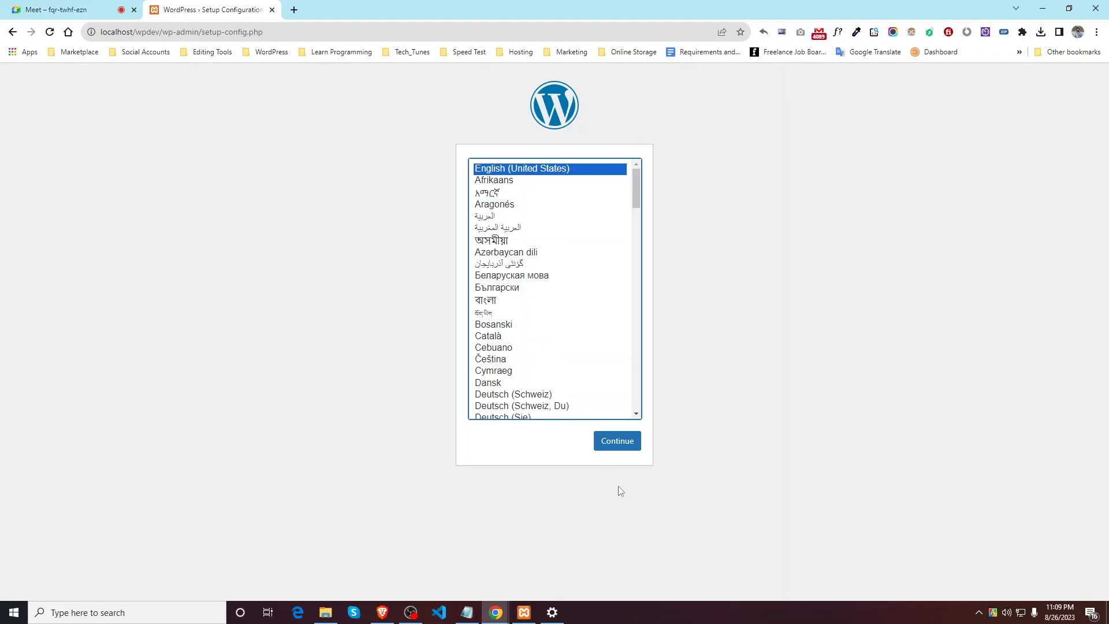
Step: Continue in English (United States) and highlight database name, username, password, host and table prefix
left_click(616, 443)
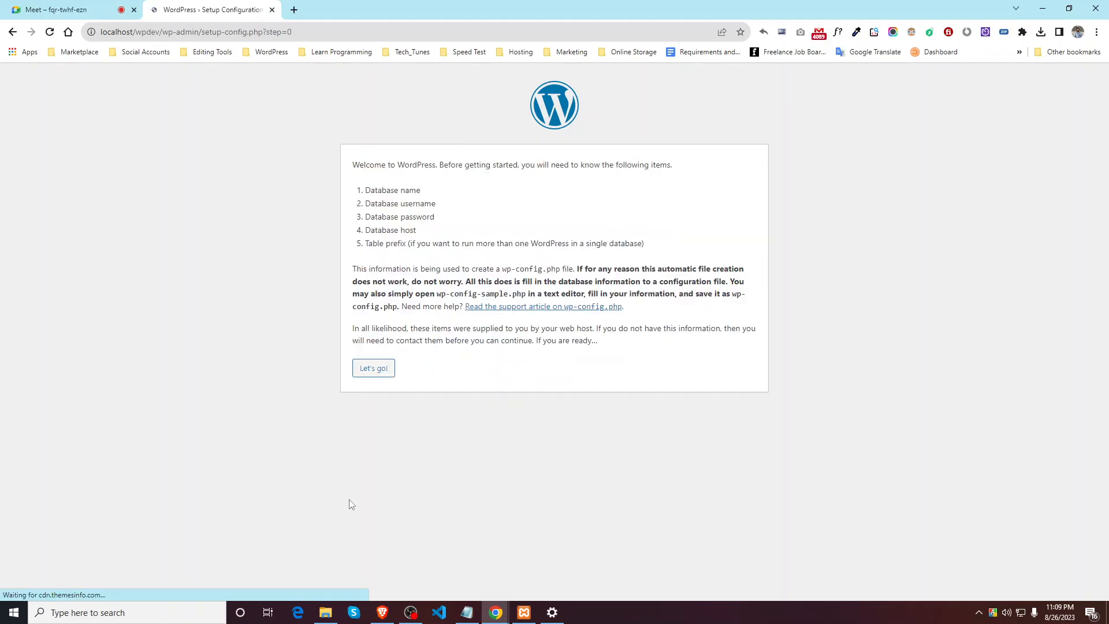
left_click_drag(354, 167, 671, 169)
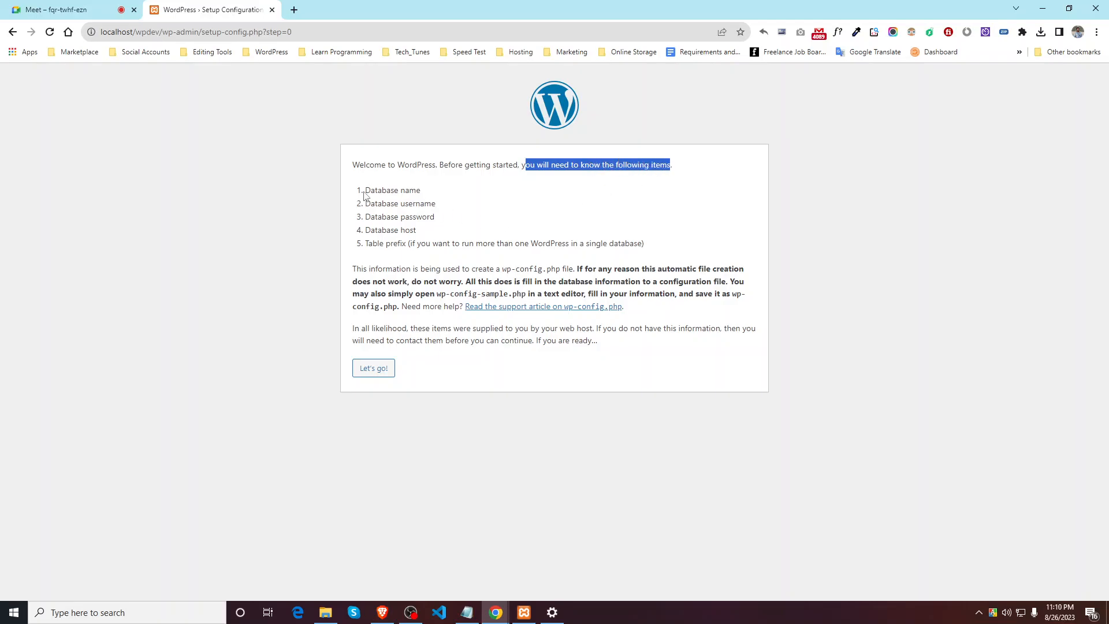
left_click_drag(366, 187, 463, 193)
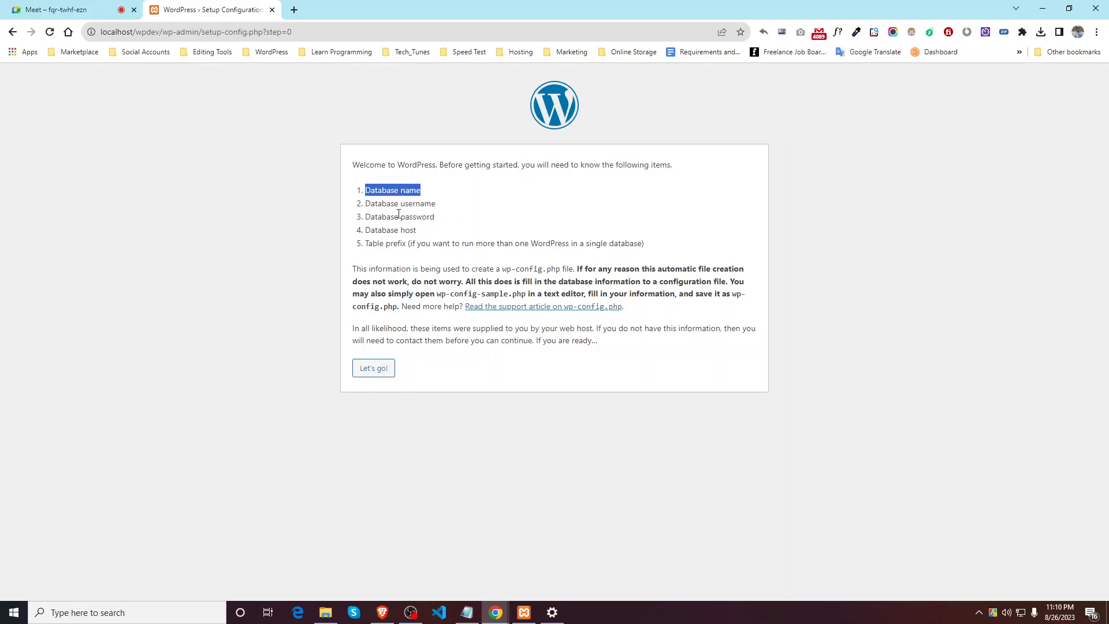
left_click_drag(363, 205, 457, 209)
left_click_drag(364, 218, 459, 222)
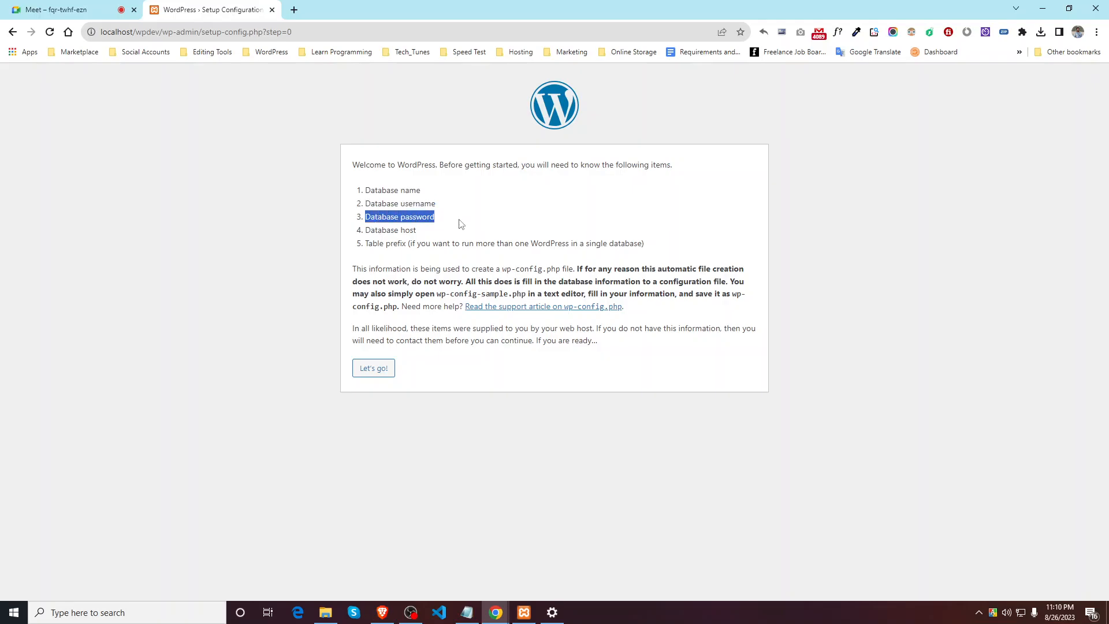
left_click_drag(364, 232, 442, 230)
left_click_drag(365, 243, 516, 244)
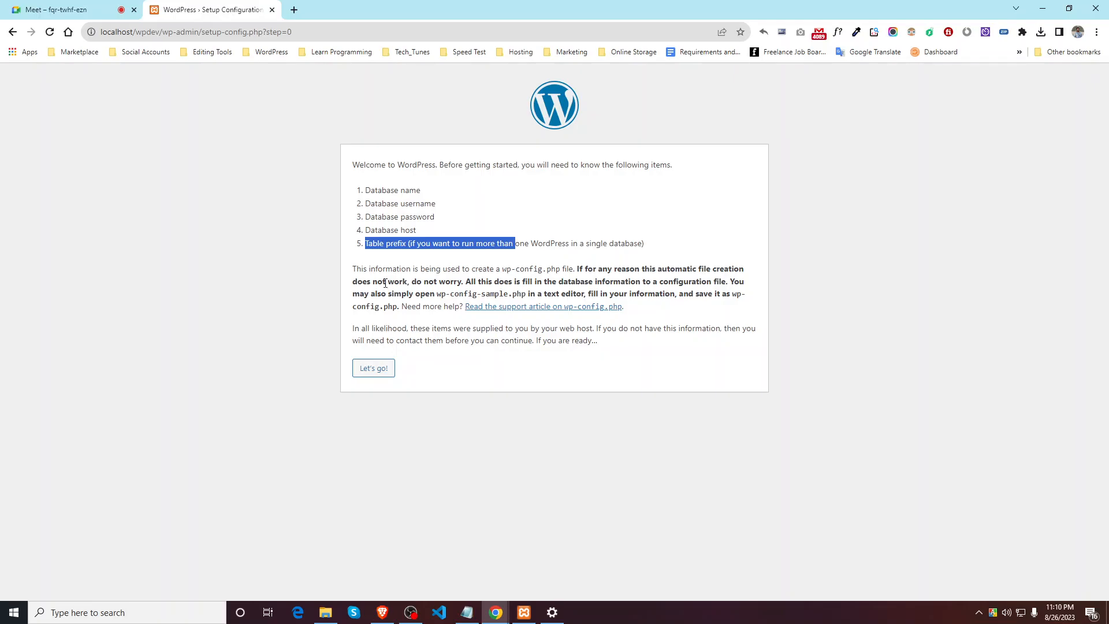
Step: Load localhost/phpmyadmin in a new browser tab
left_click(294, 9)
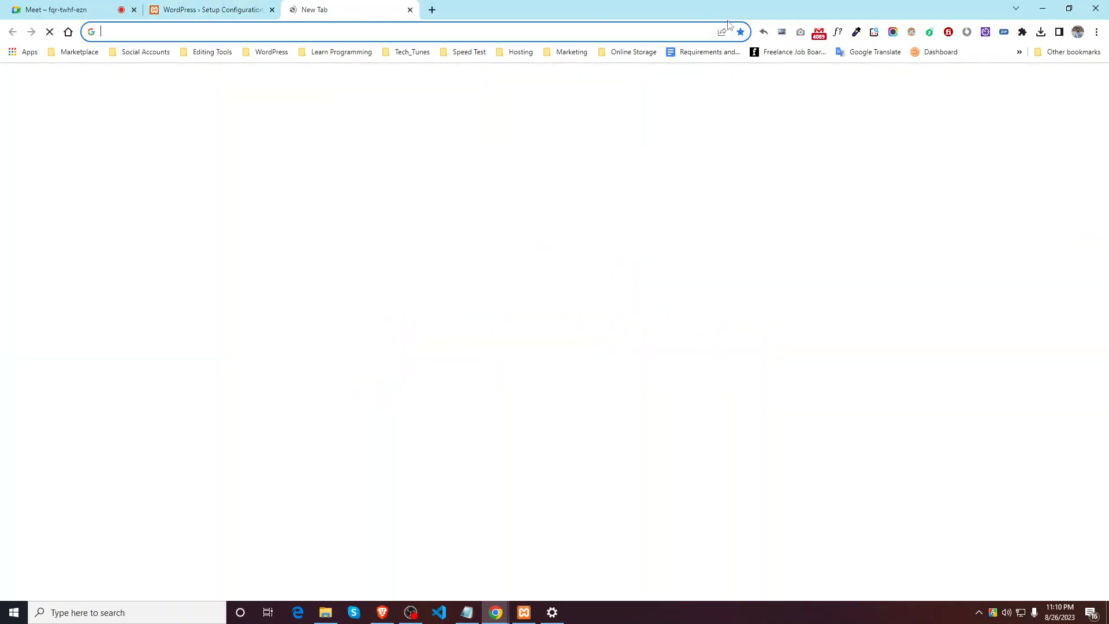
type("localhost")
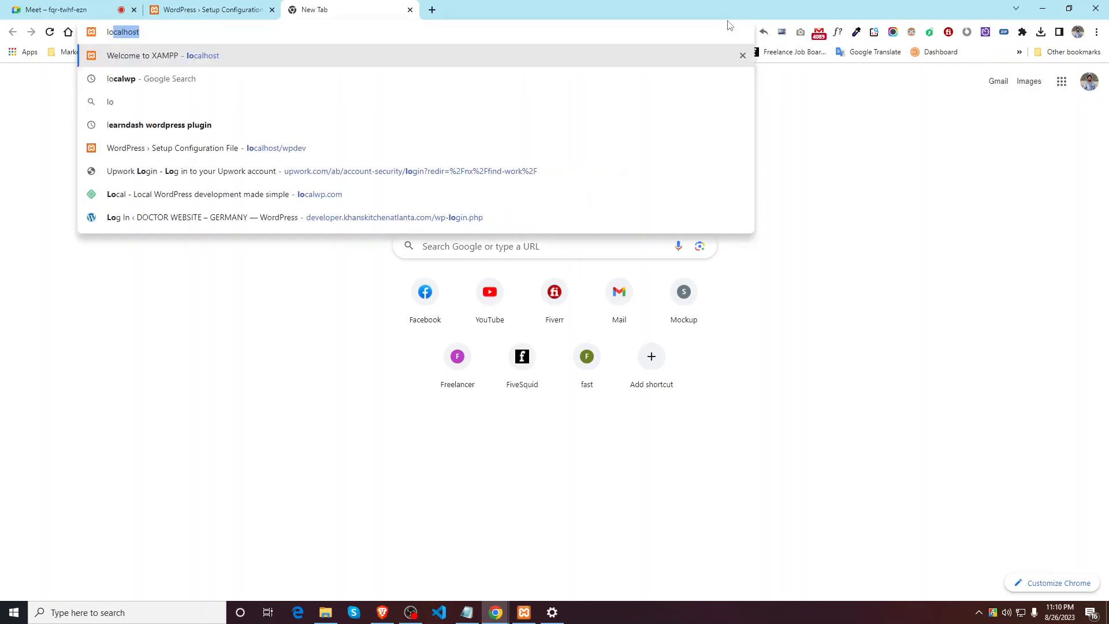
type("./")
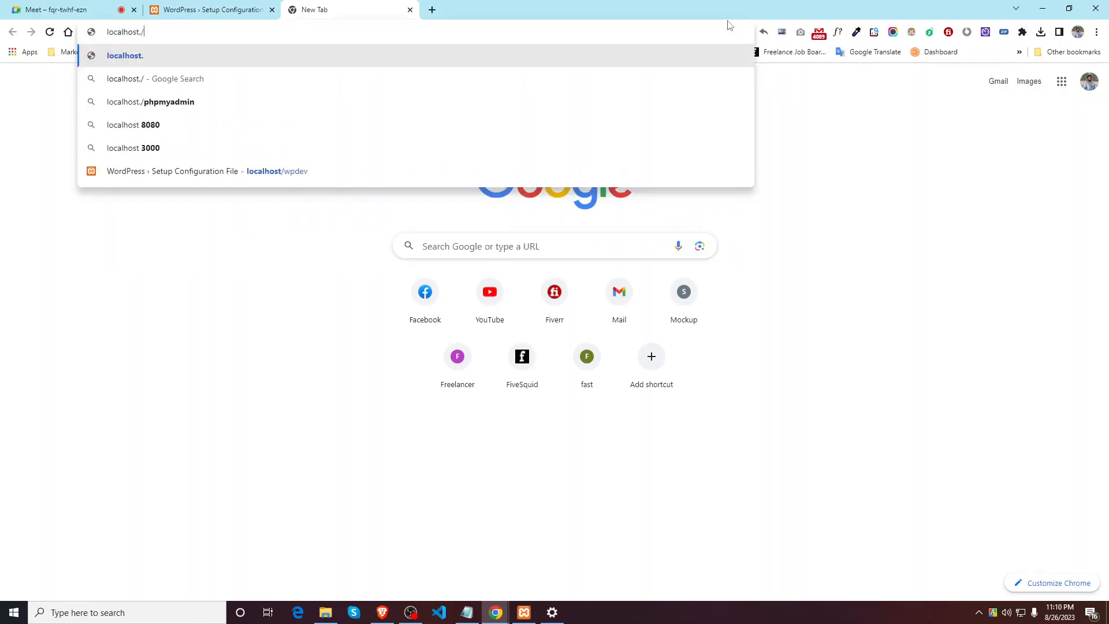
key("BackSpace")
key("BackSpace")
type("/")
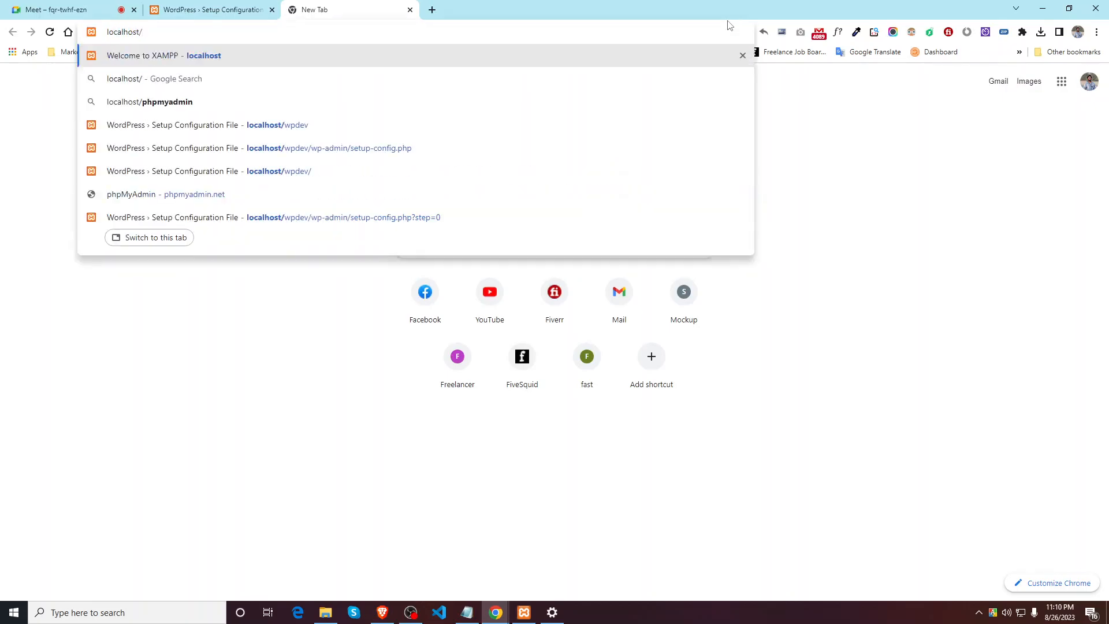
type("p")
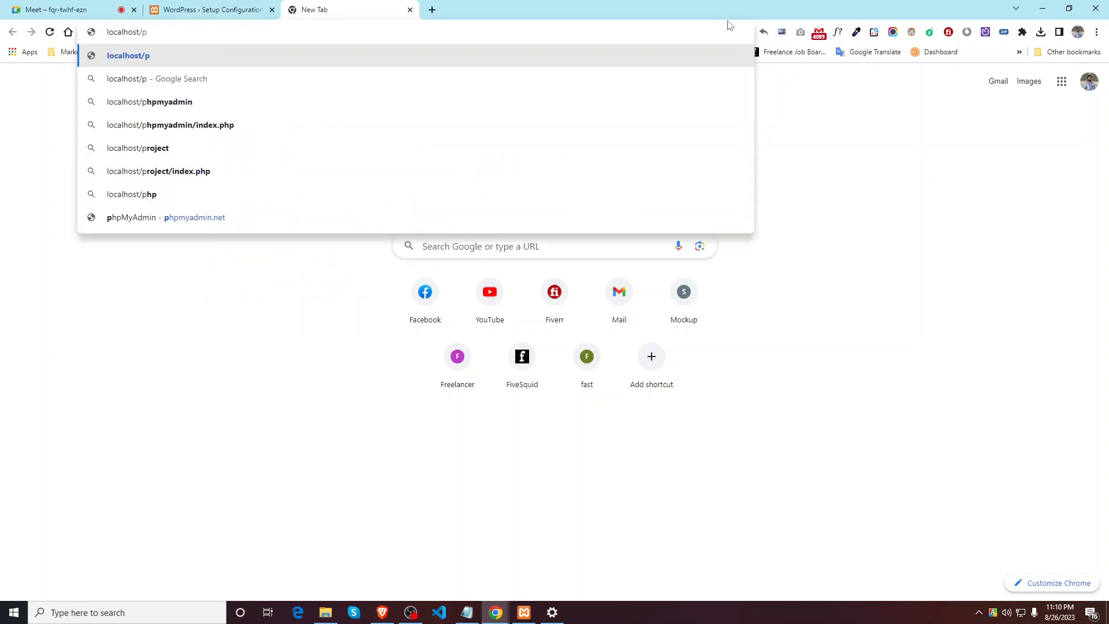
type("hp")
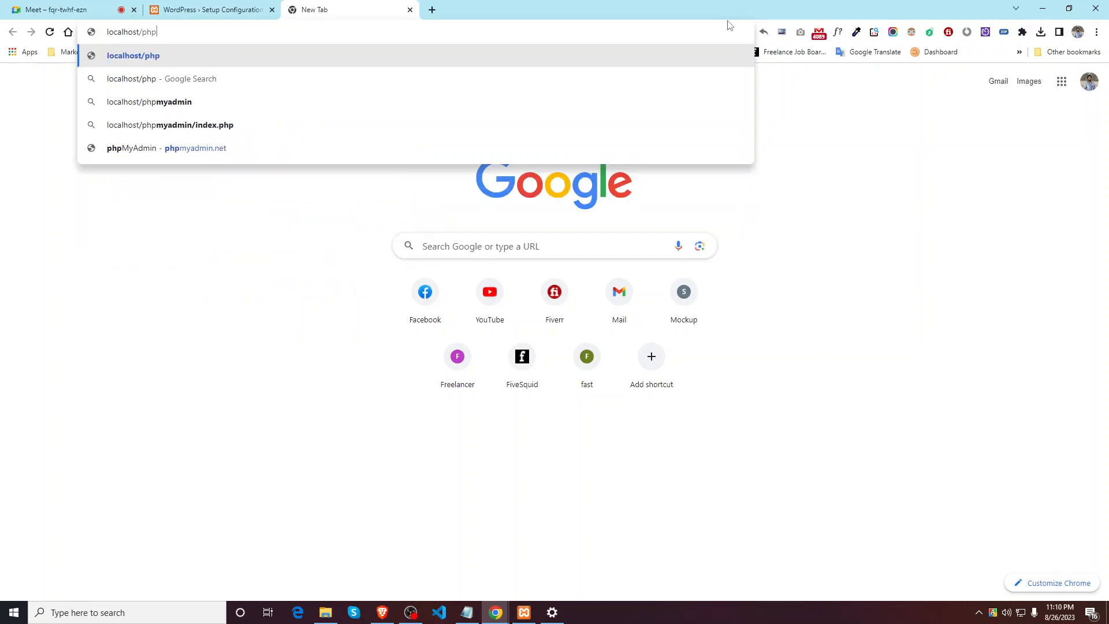
type("myadmin")
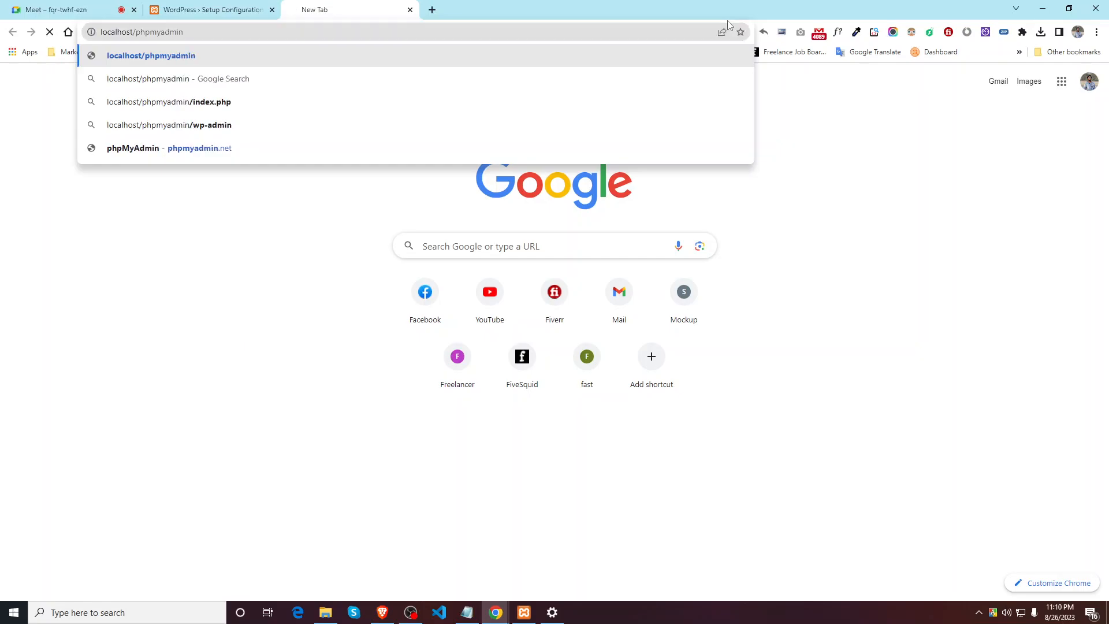
key("Return")
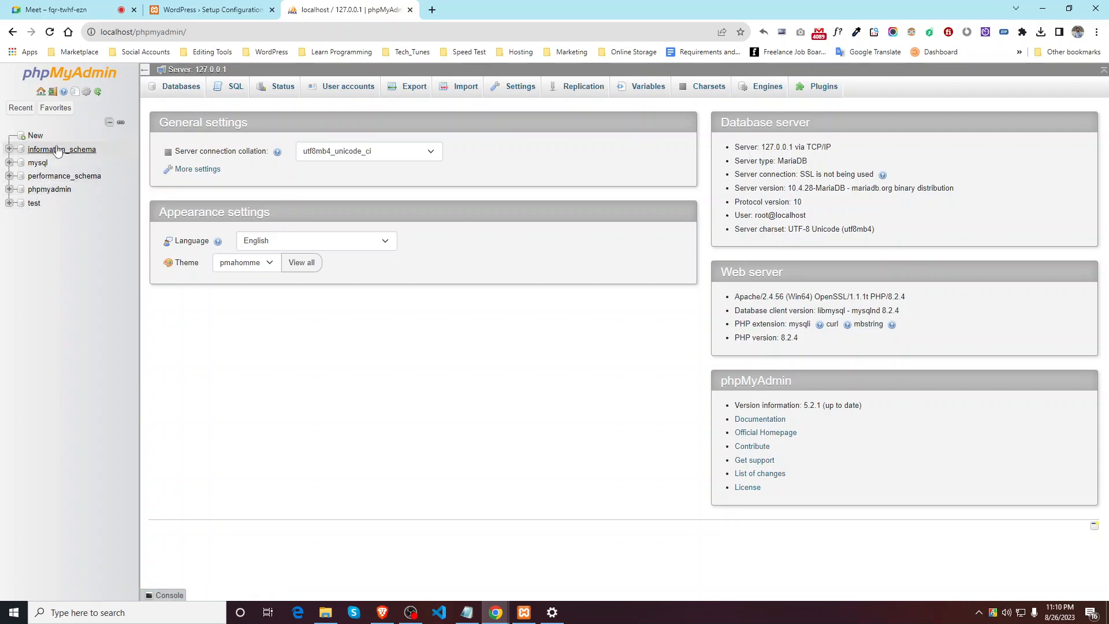
Step: Under Databases, create a database named wpdev with utf8mb4_general_ci collation
left_click(180, 91)
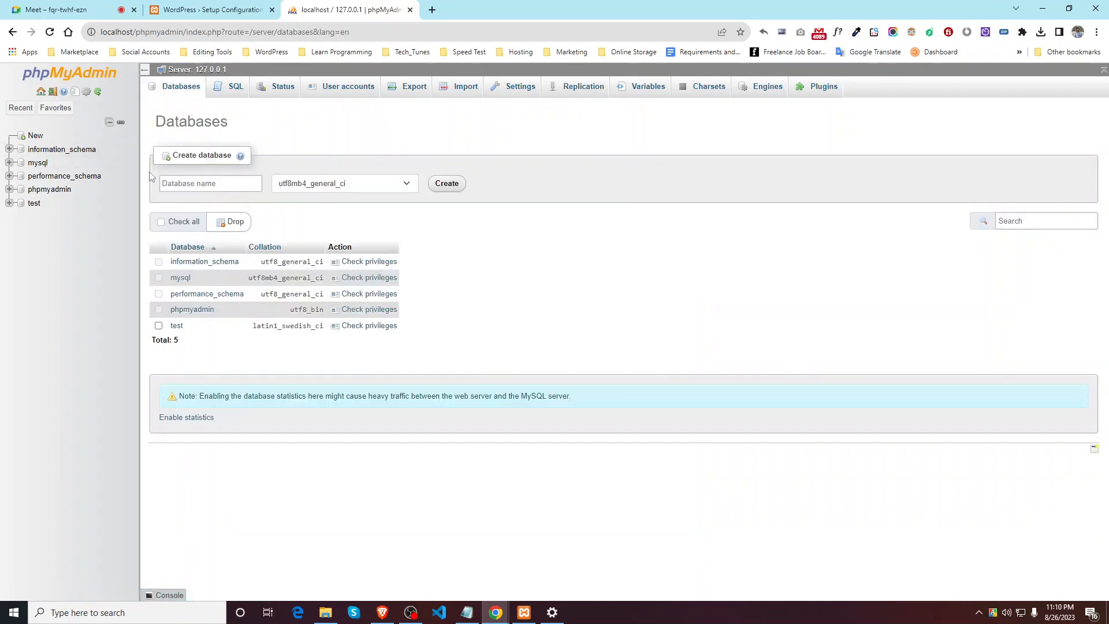
left_click(211, 186)
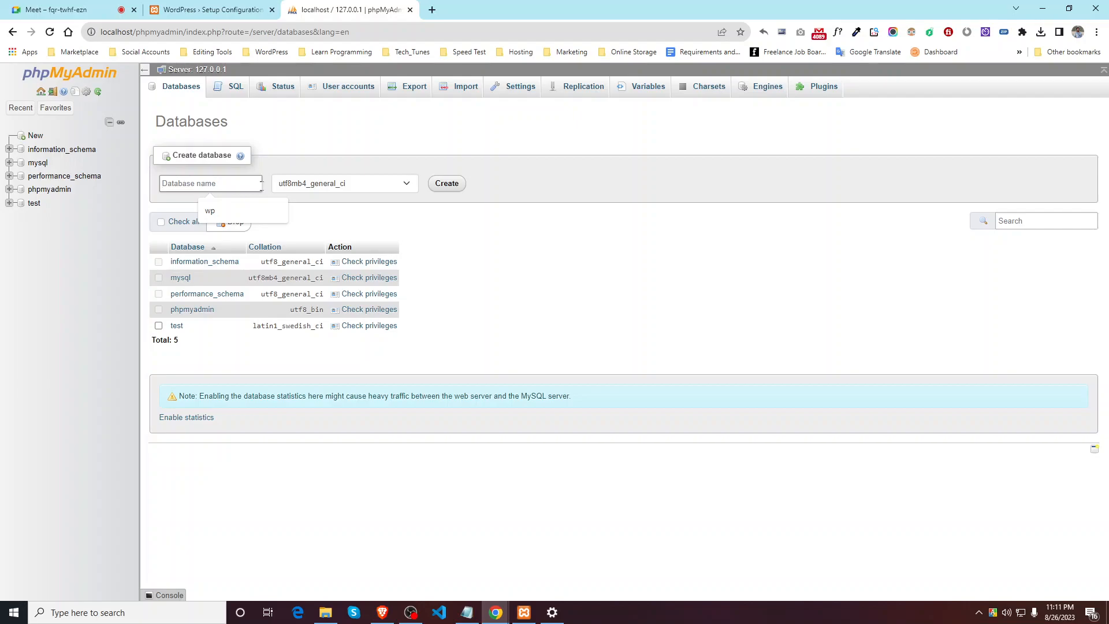
type("wpdev")
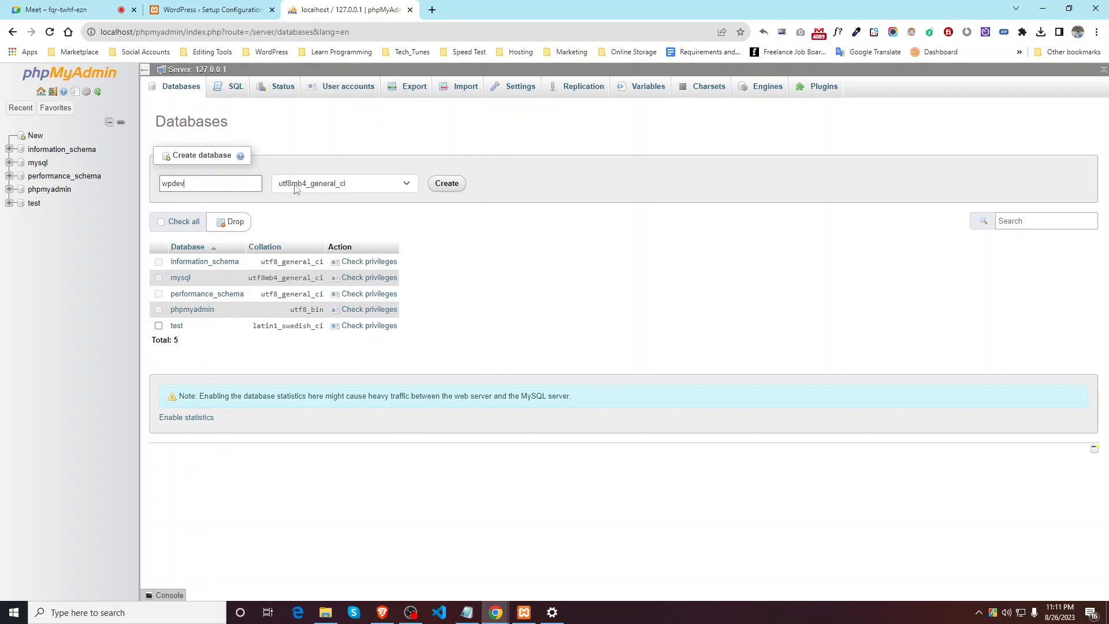
left_click_drag(222, 188, 160, 193)
key("ctrl+shift+Tab")
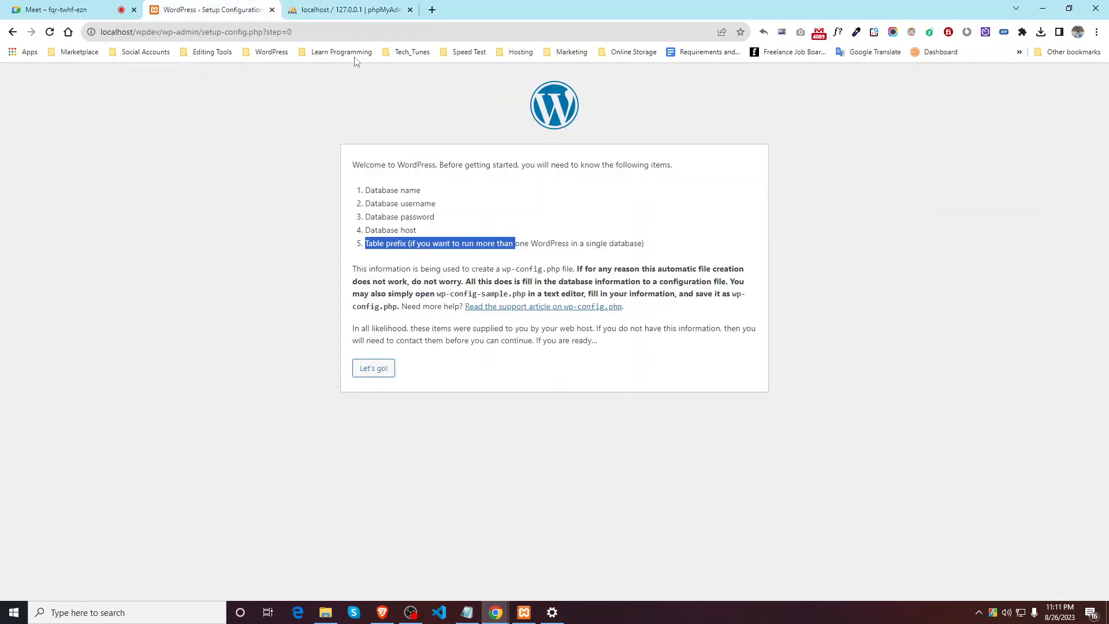
key("ctrl+Tab")
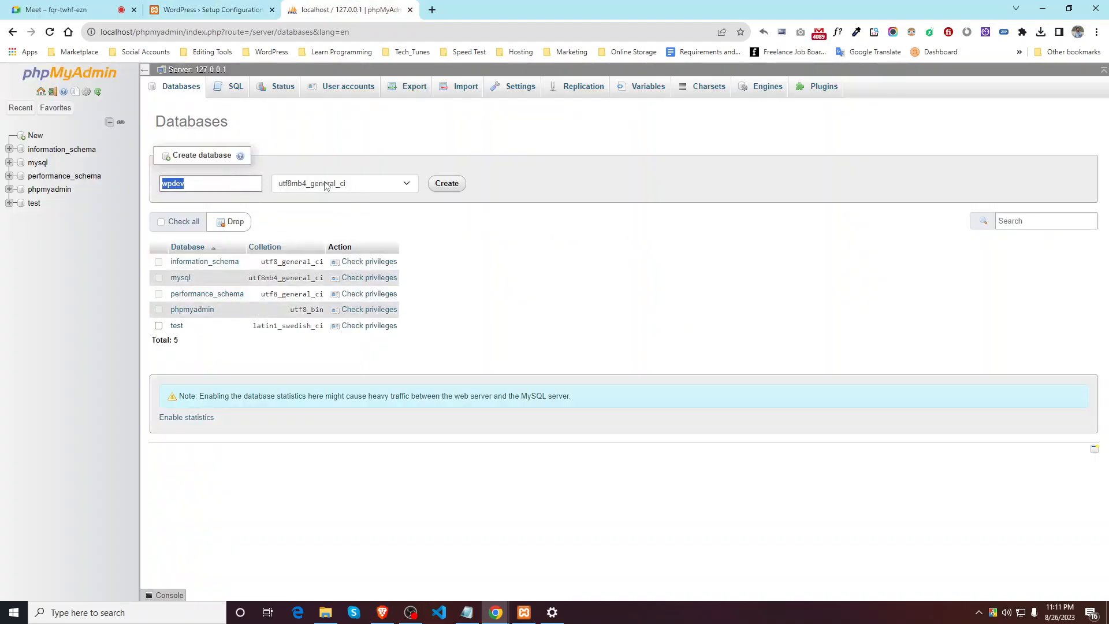
left_click(454, 186)
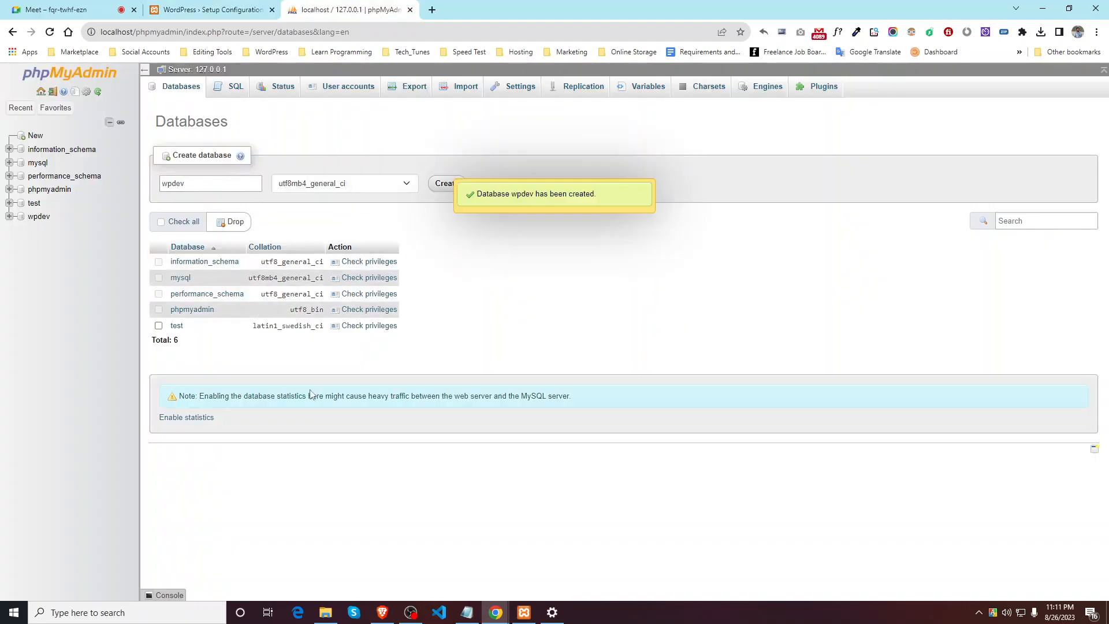
Step: Open wpdev and view its Privileges tab listing three root accounts with ALL PRIVILEGES
left_click(39, 217)
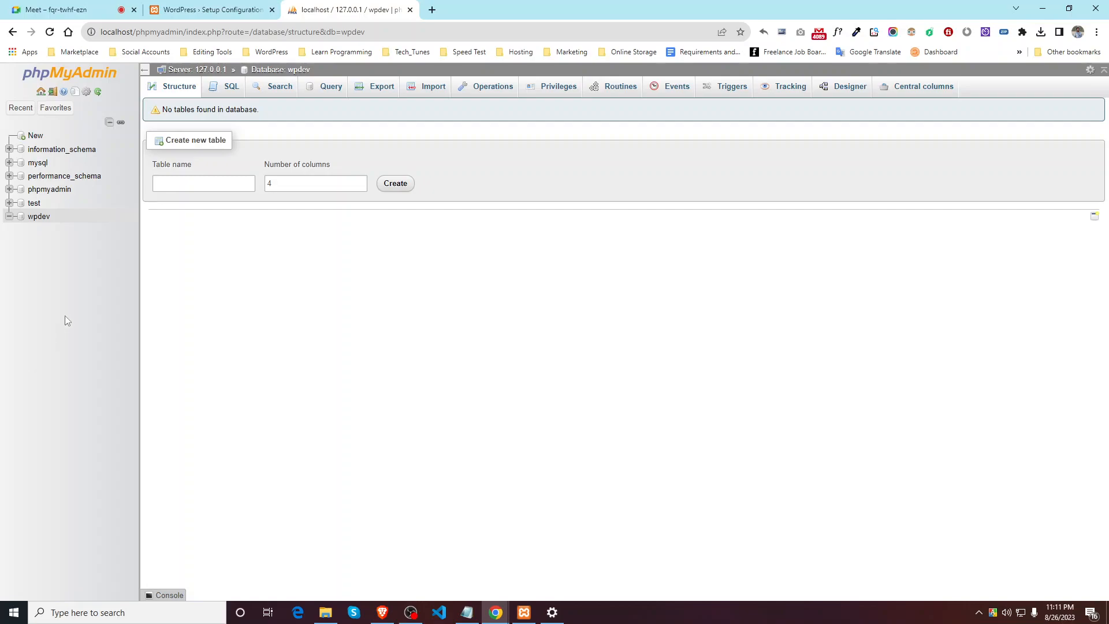
left_click(569, 88)
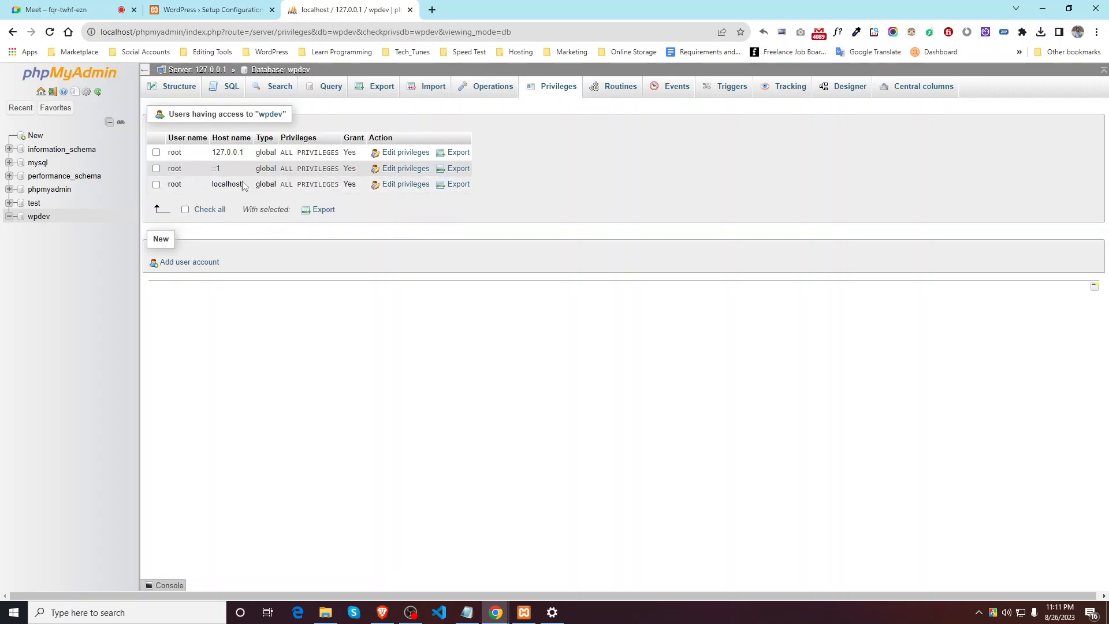
left_click(46, 219)
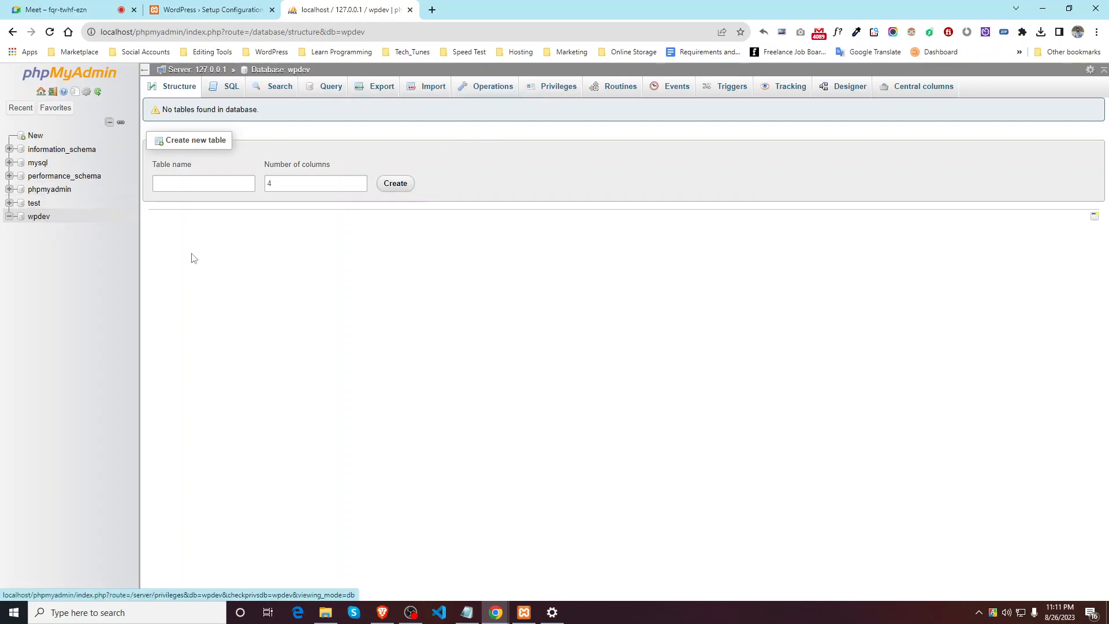
left_click(38, 219)
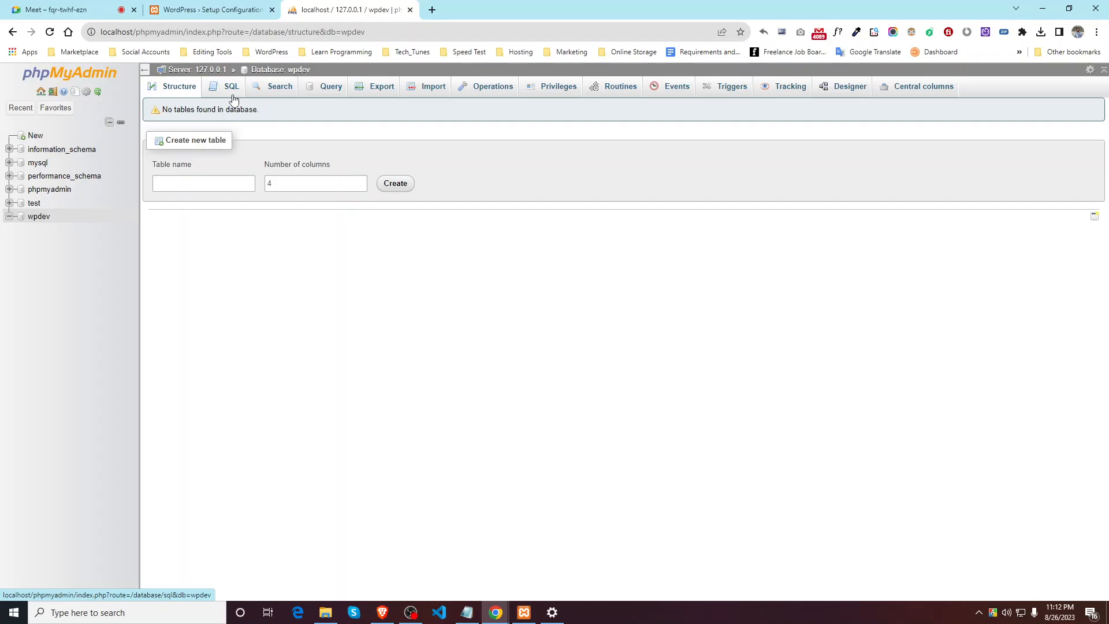
left_click(575, 94)
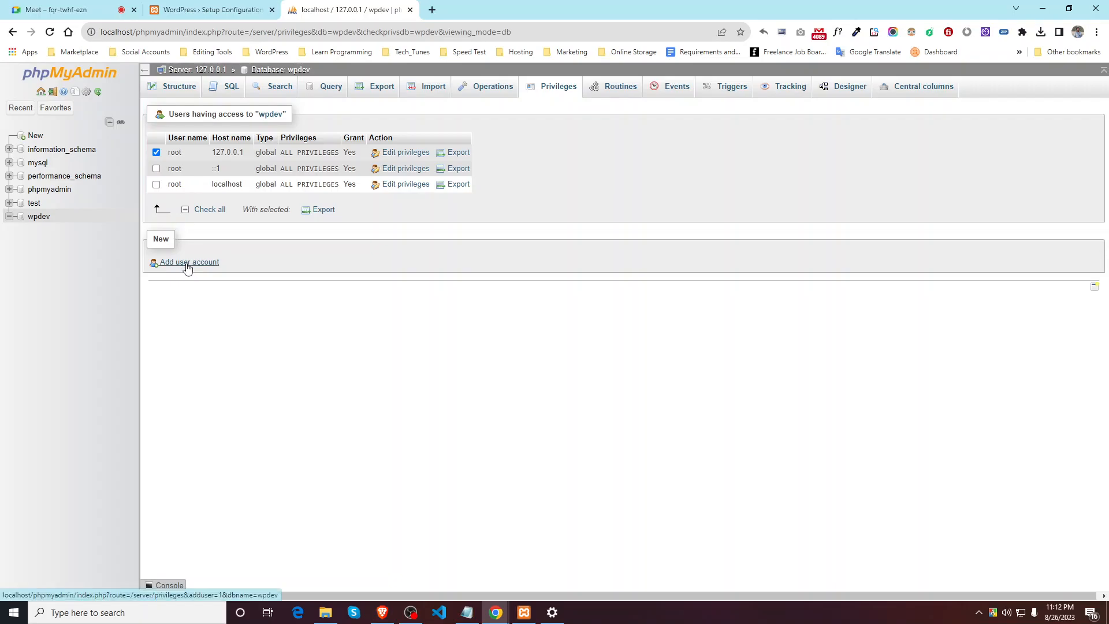
Step: Look over the Add user account form, go back to wpdev, then return to the WordPress setup tab
left_click(157, 153)
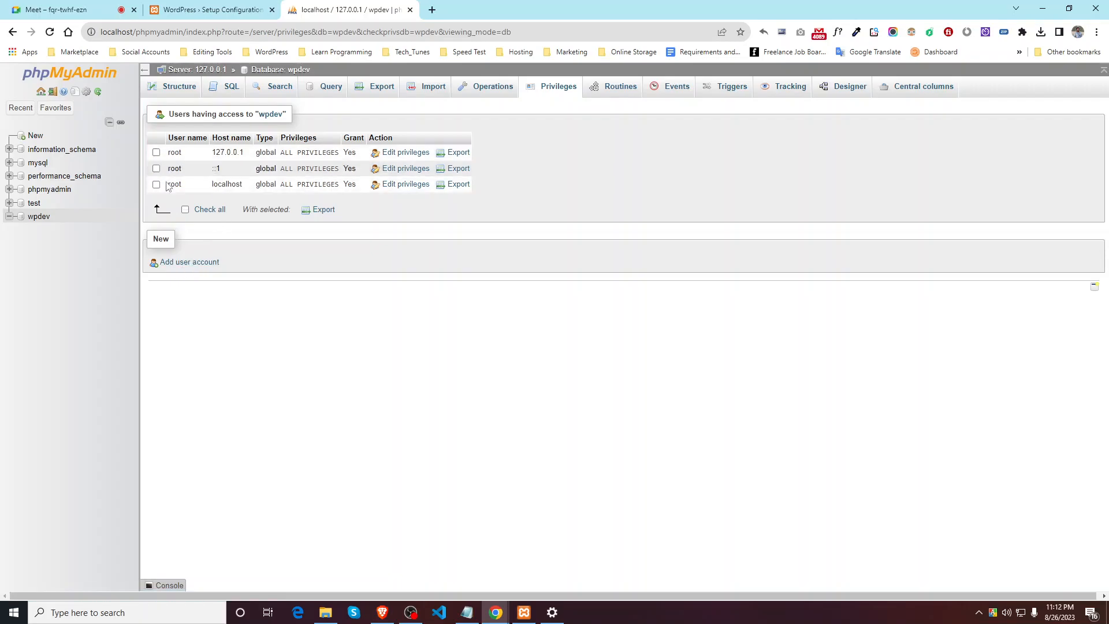
left_click(181, 263)
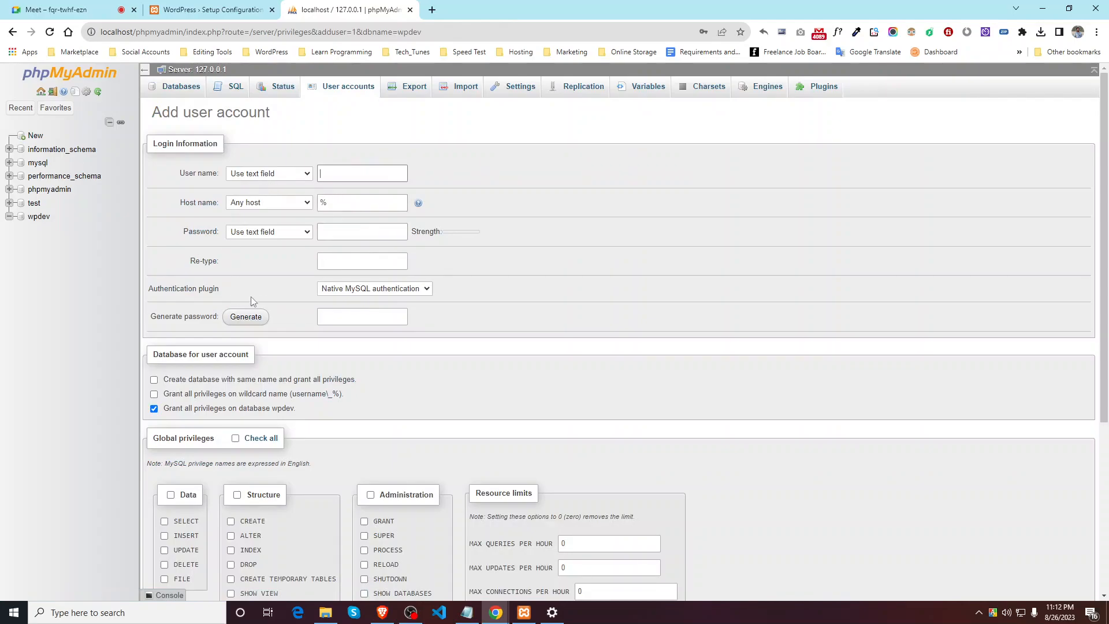
scroll(277, 289, "down", 2)
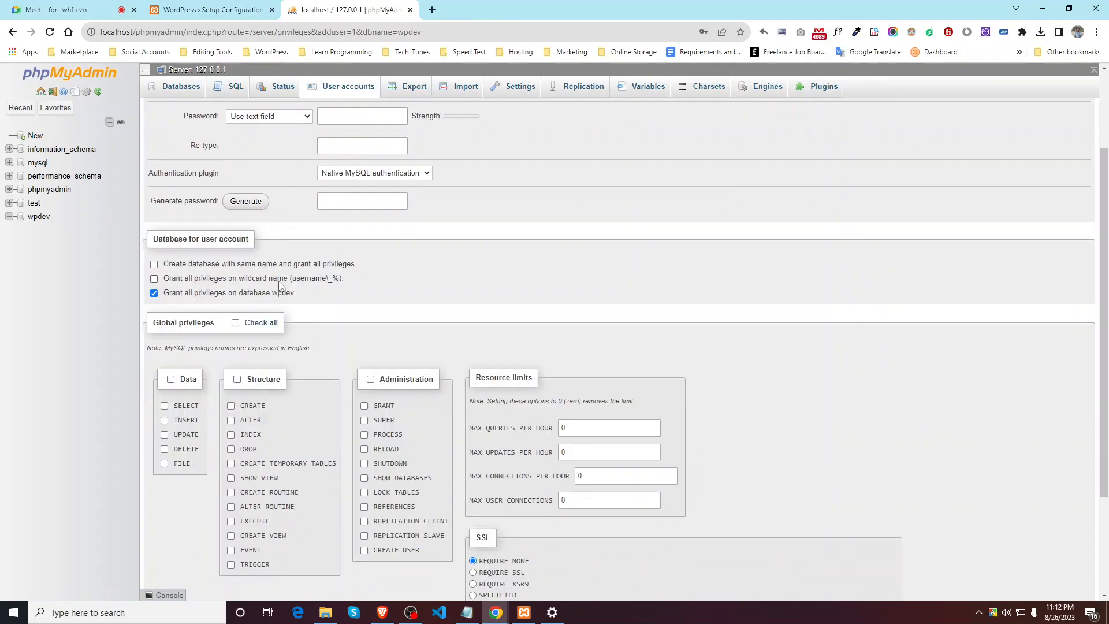
scroll(279, 284, "up", 2)
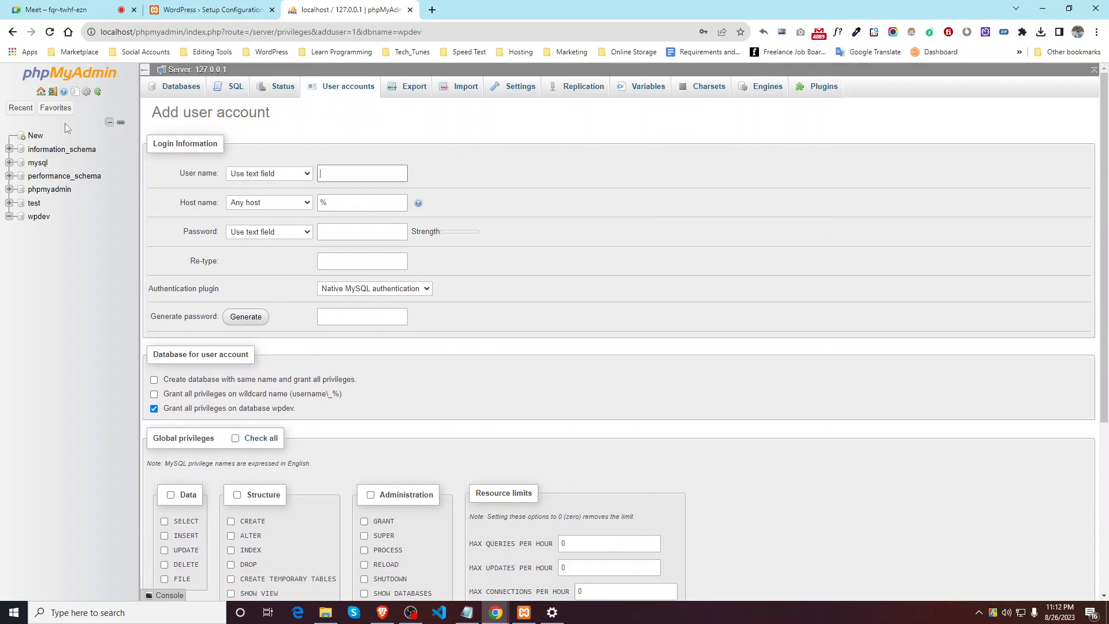
left_click(13, 32)
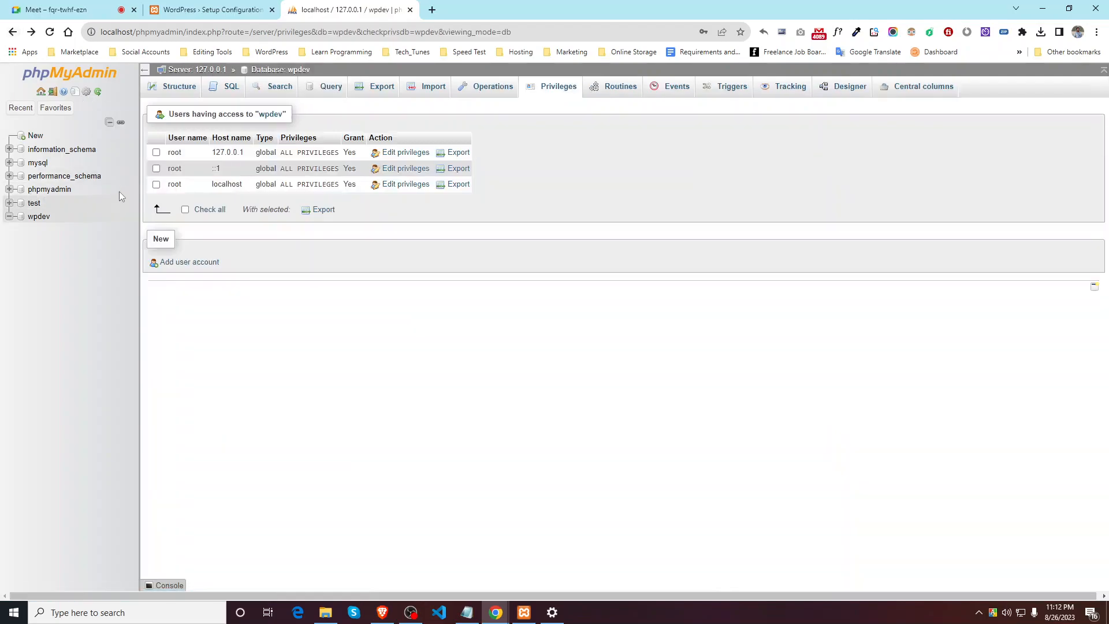
left_click(156, 152)
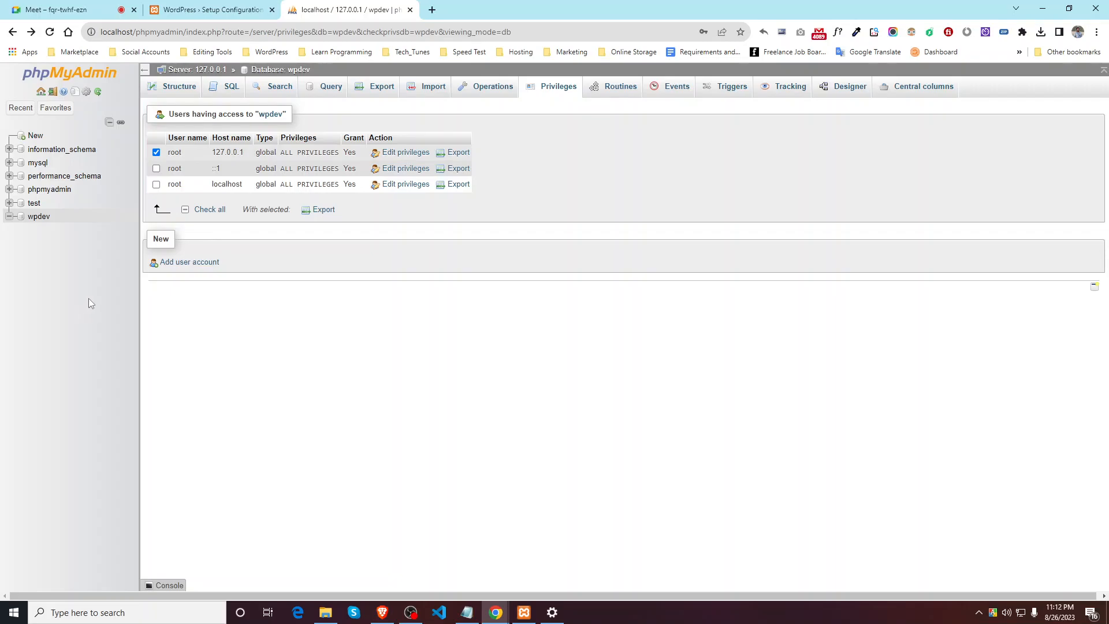
left_click(269, 114)
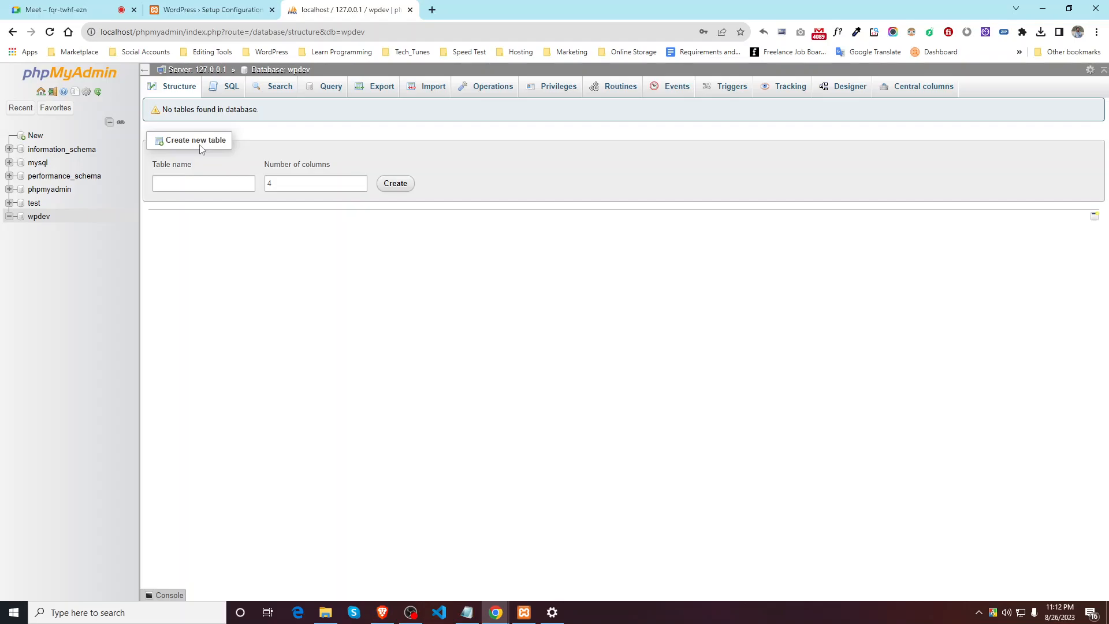
left_click(224, 10)
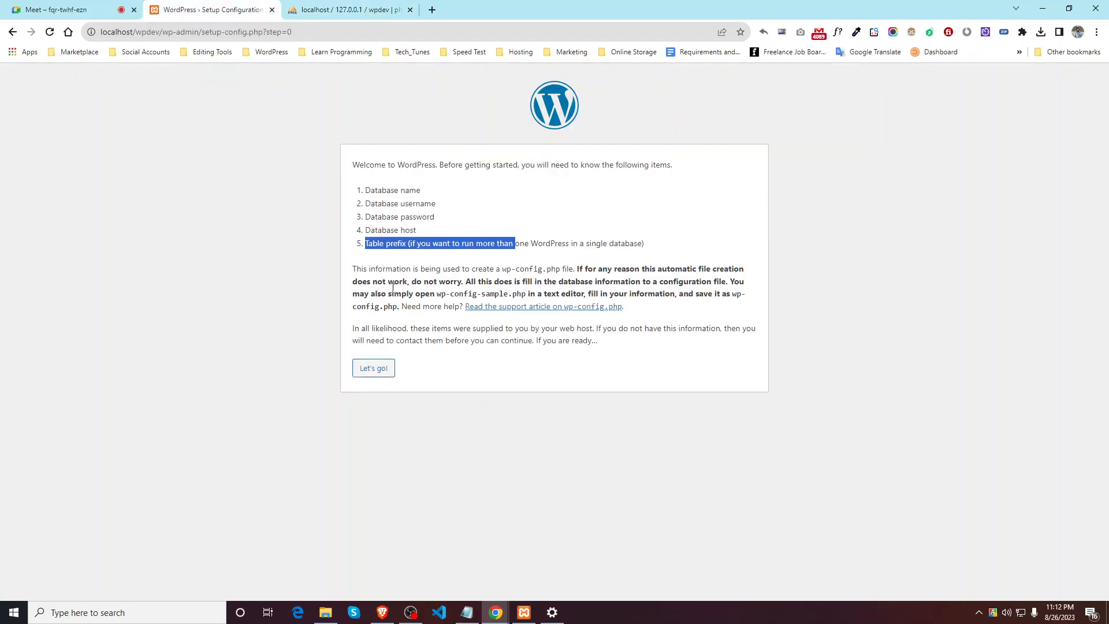
Step: Advance to the connection form, enter database name wpdev and reveal the password
left_click(373, 368)
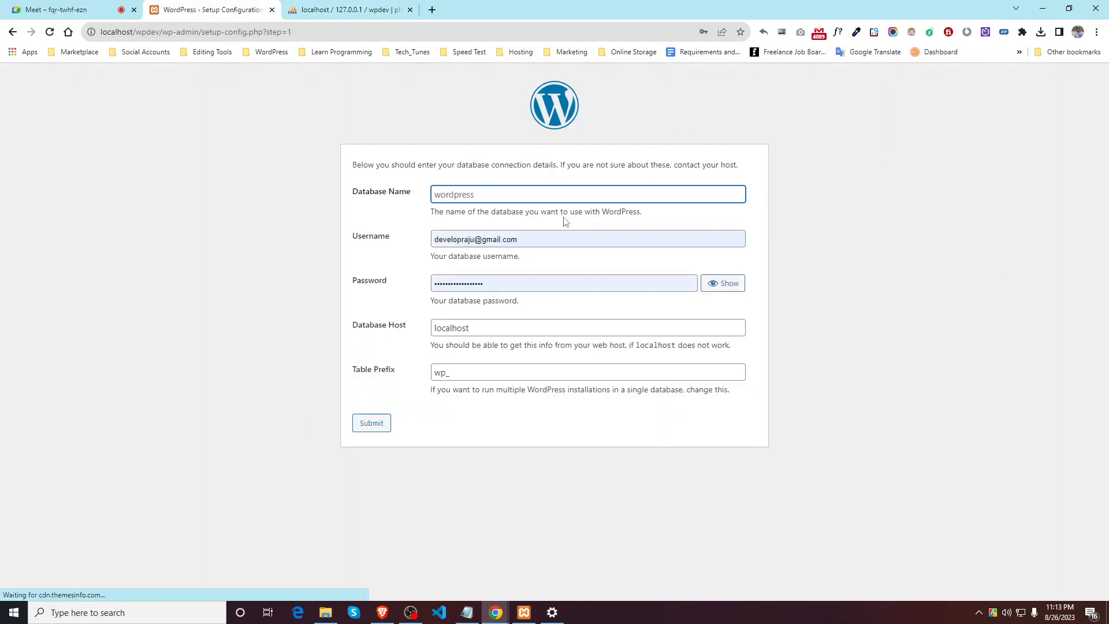
left_click(509, 198)
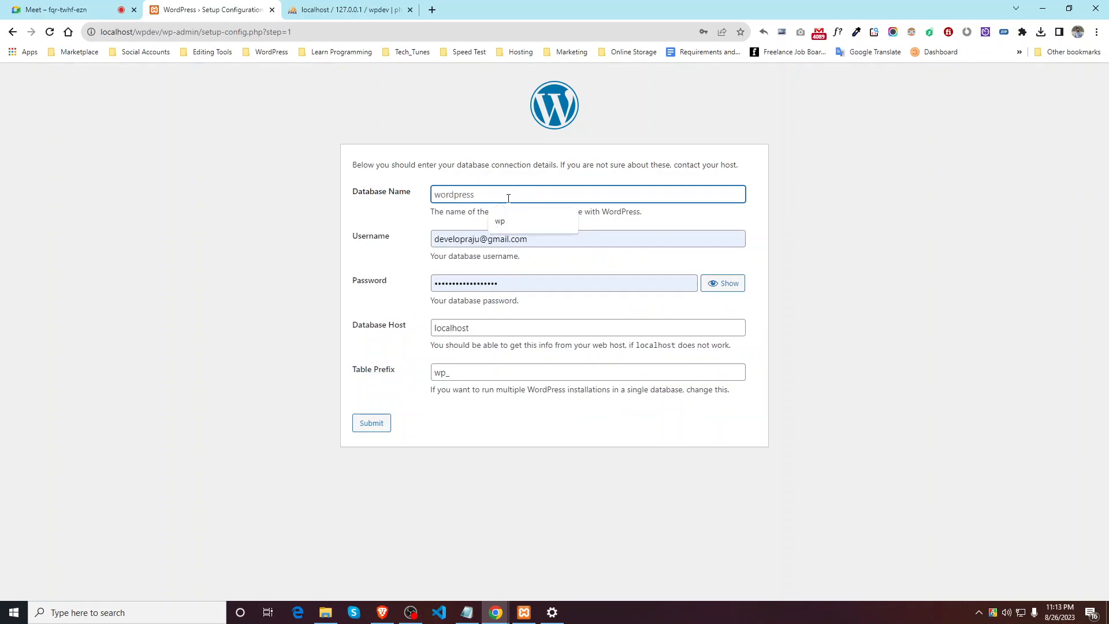
type("wpdev")
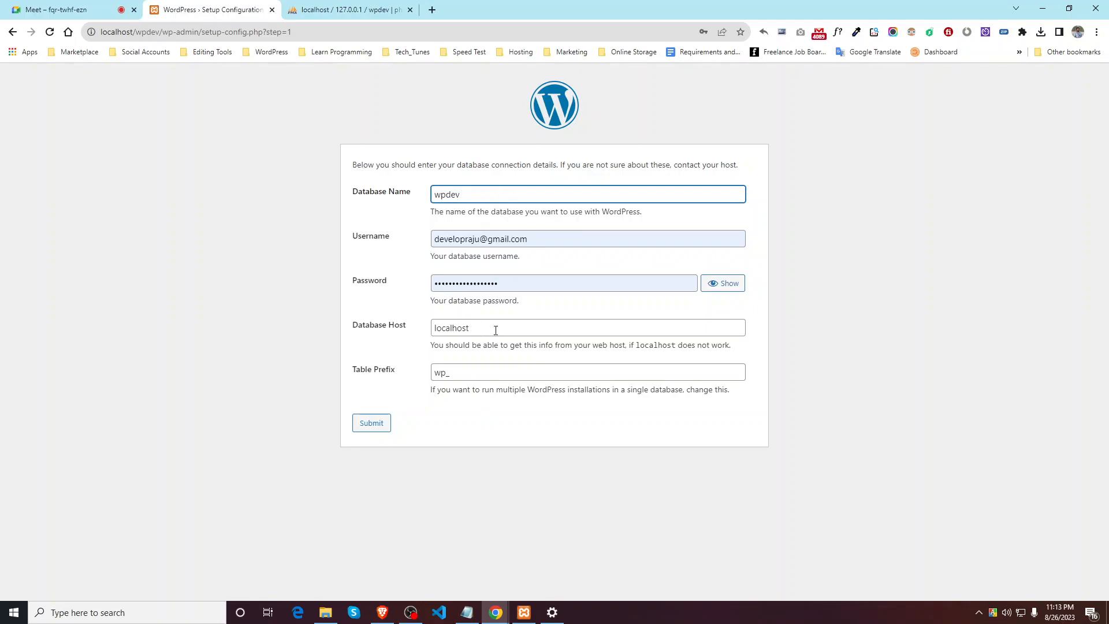
left_click(722, 289)
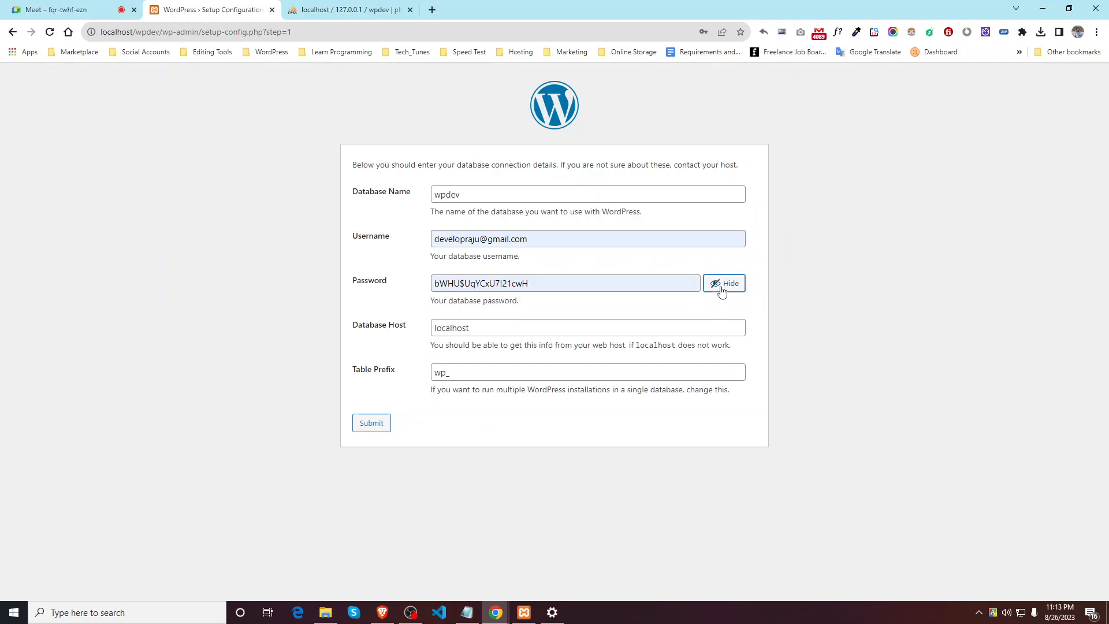
triple_click(581, 282)
left_click(589, 279)
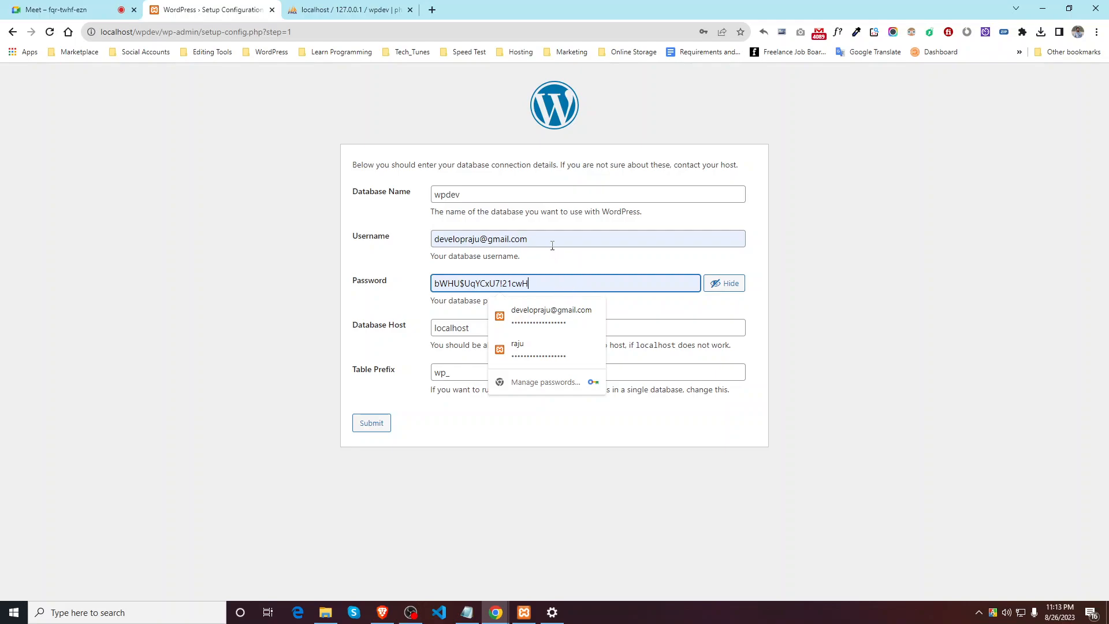
Step: Replace the username with root and review the password field
left_click_drag(553, 243, 432, 240)
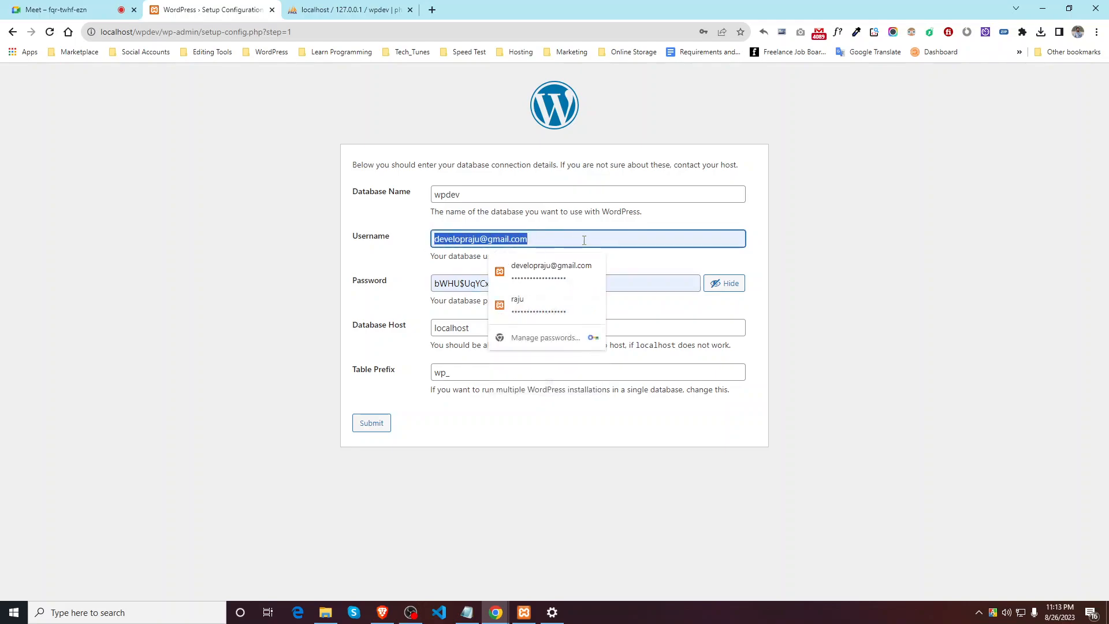
type("root")
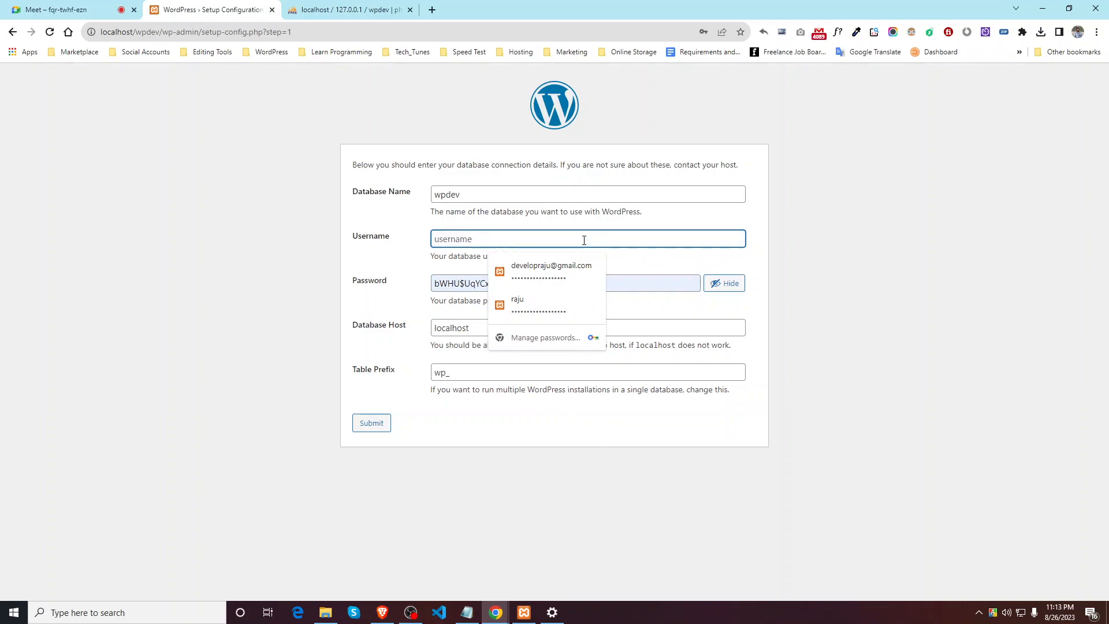
left_click(415, 258)
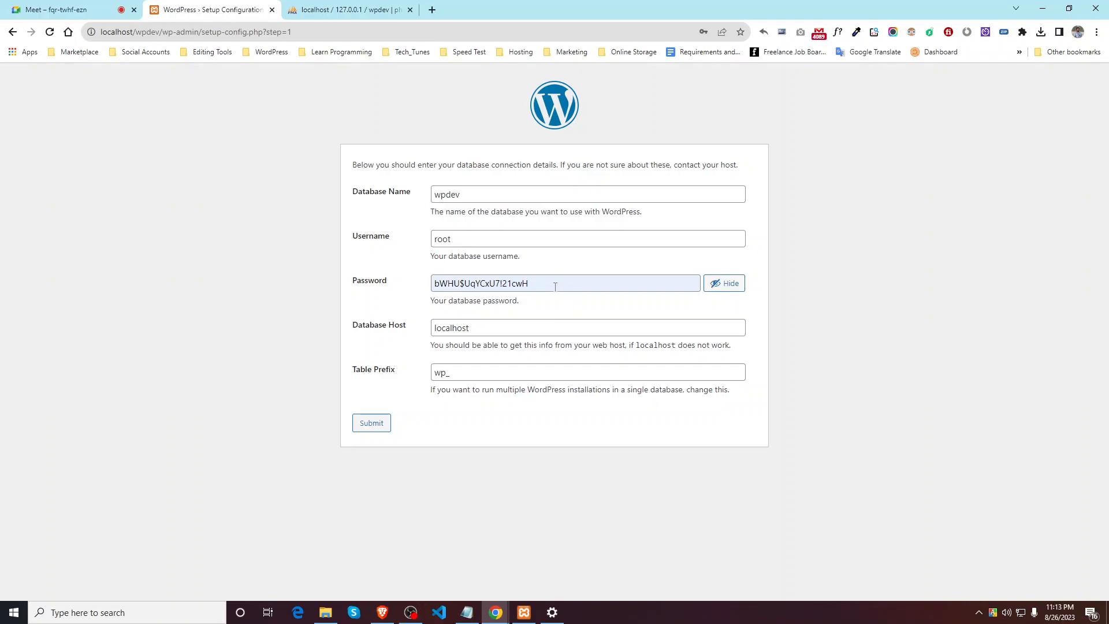
left_click(556, 285)
left_click(422, 291)
left_click_drag(548, 281, 430, 296)
left_click(413, 296)
left_click_drag(541, 286, 435, 283)
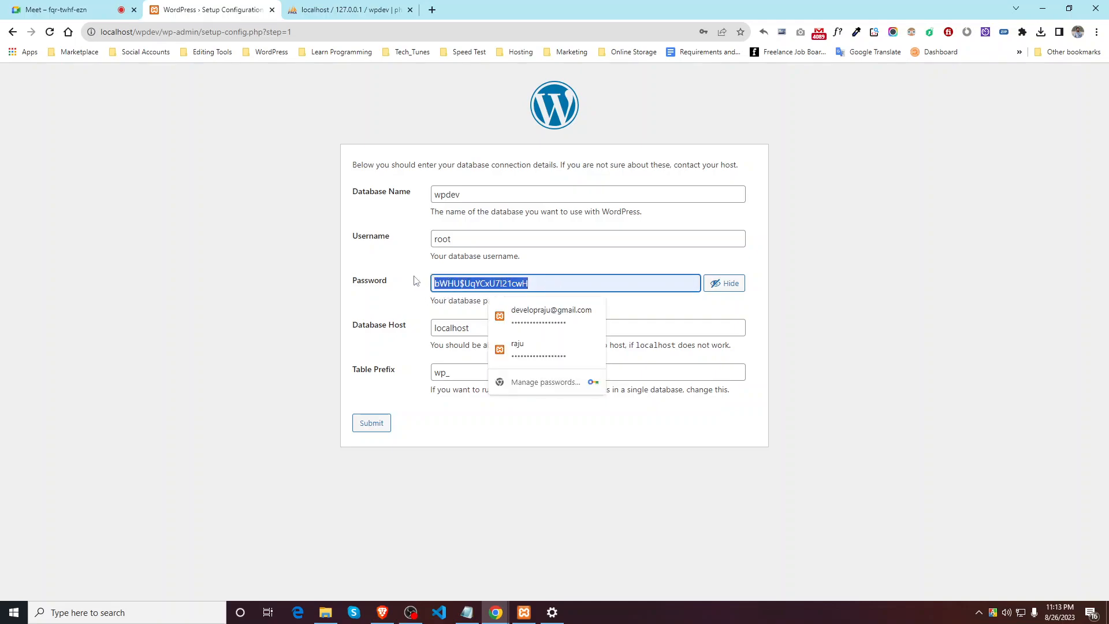
left_click(415, 283)
Step: Submit the details, go back from the connection error, then switch to the phpMyAdmin tab
left_click(371, 423)
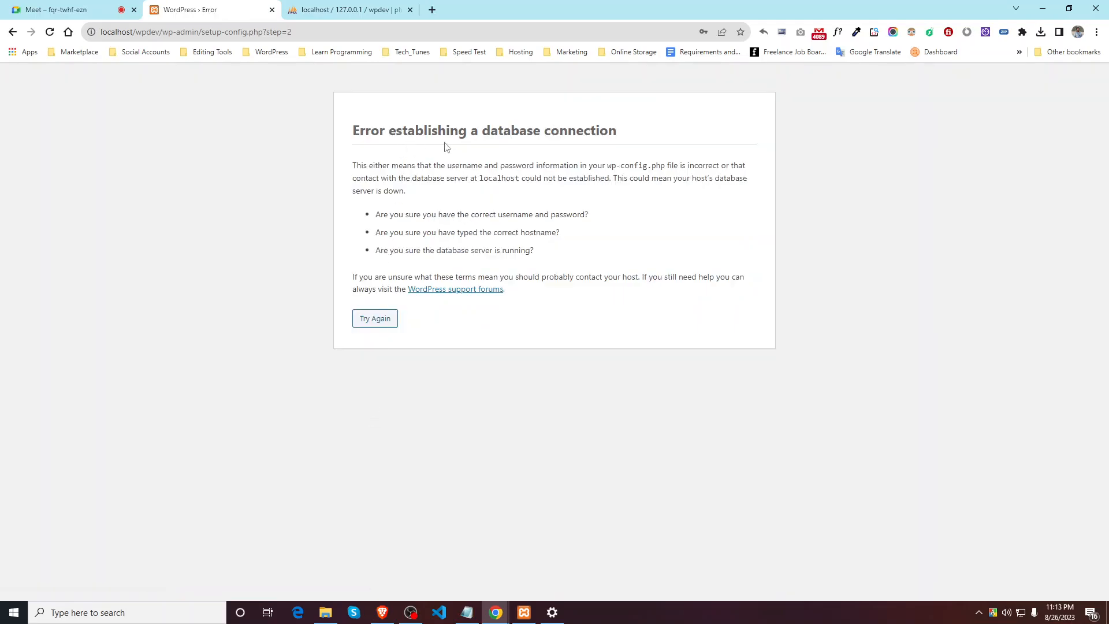
left_click(13, 31)
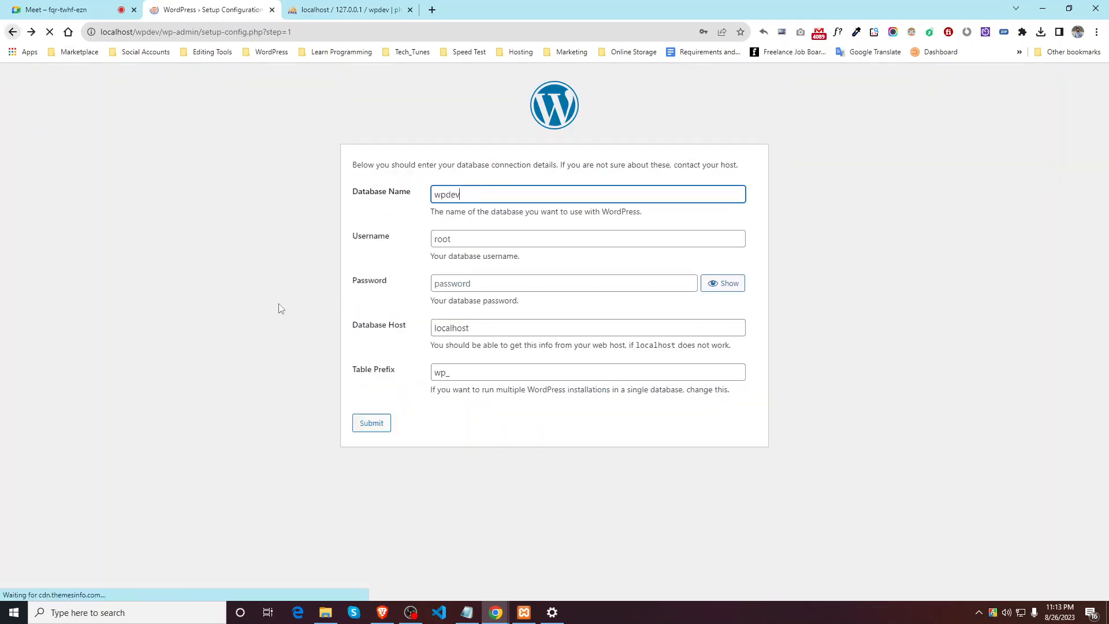
left_click(494, 284)
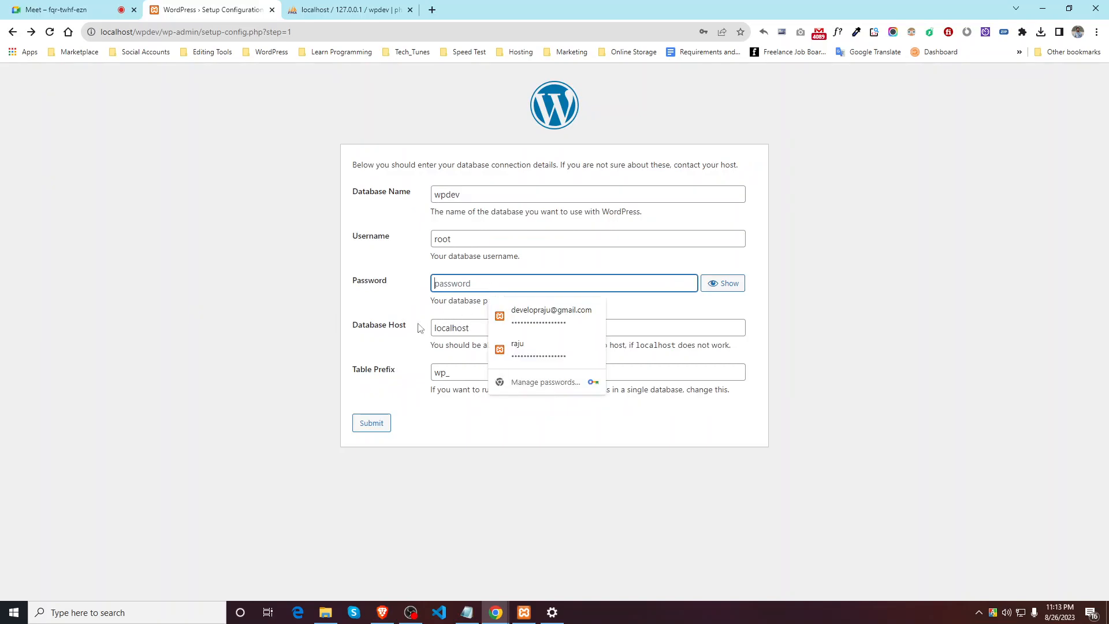
left_click(321, 7)
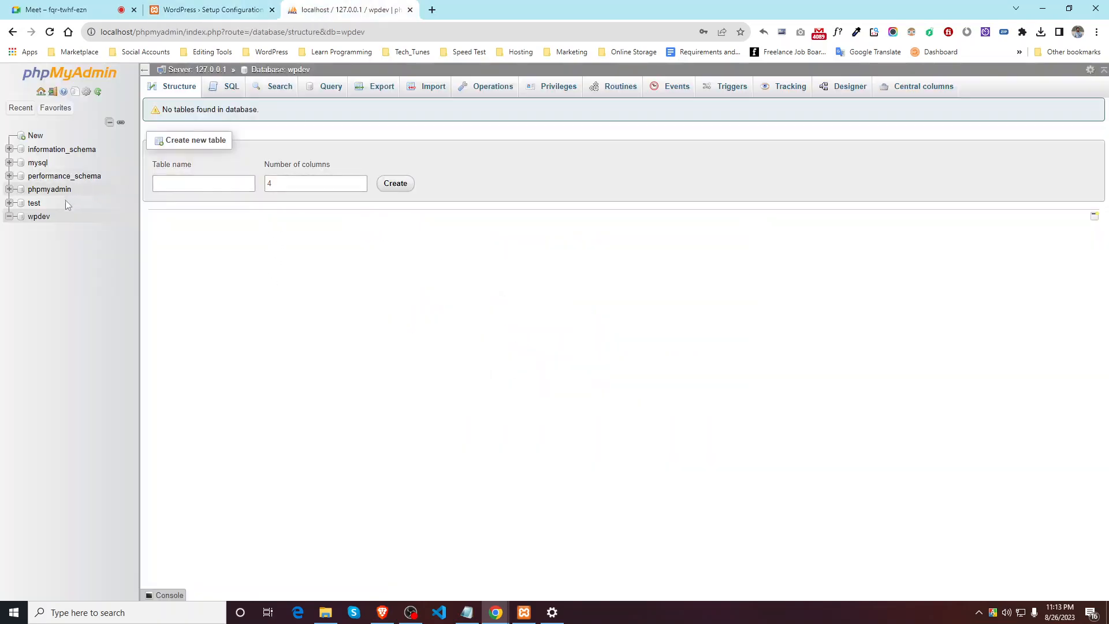
left_click(43, 217)
left_click(530, 91)
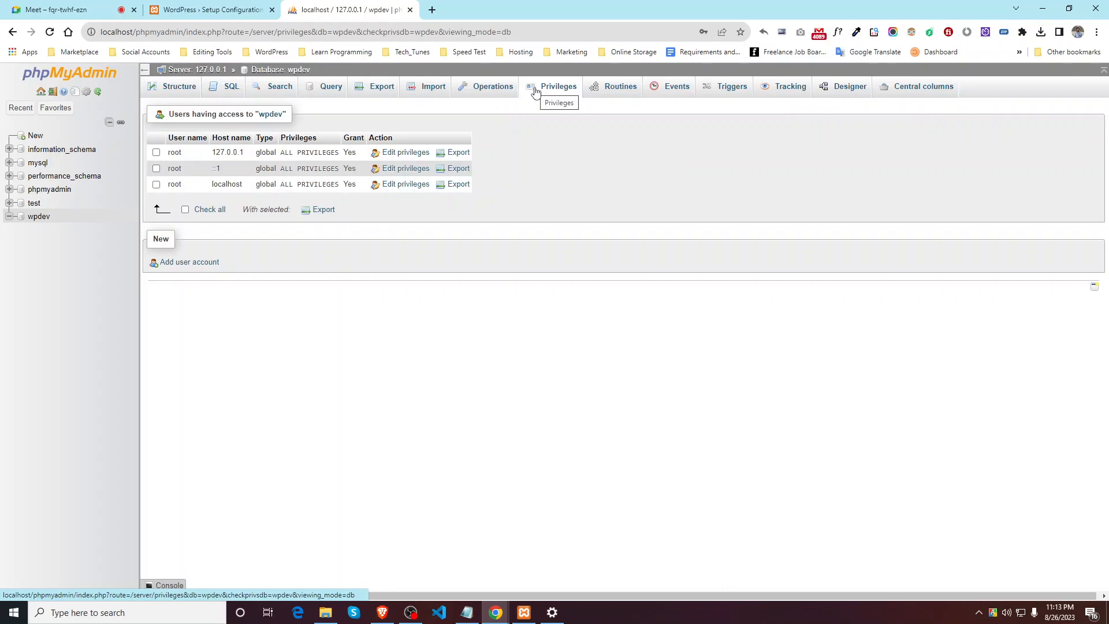
left_click(217, 93)
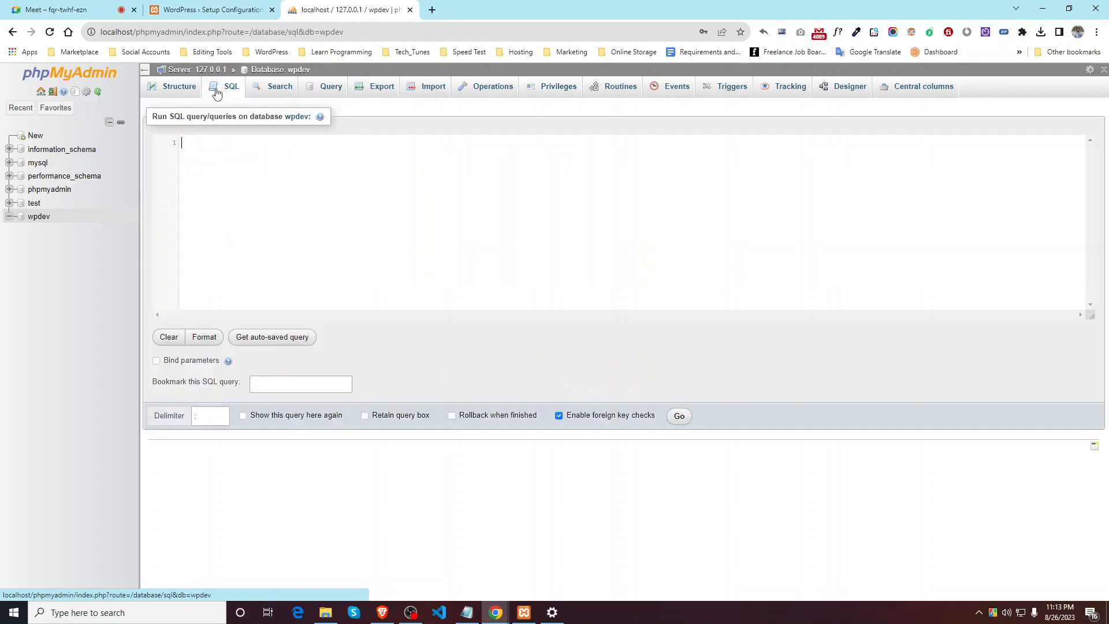
left_click(176, 87)
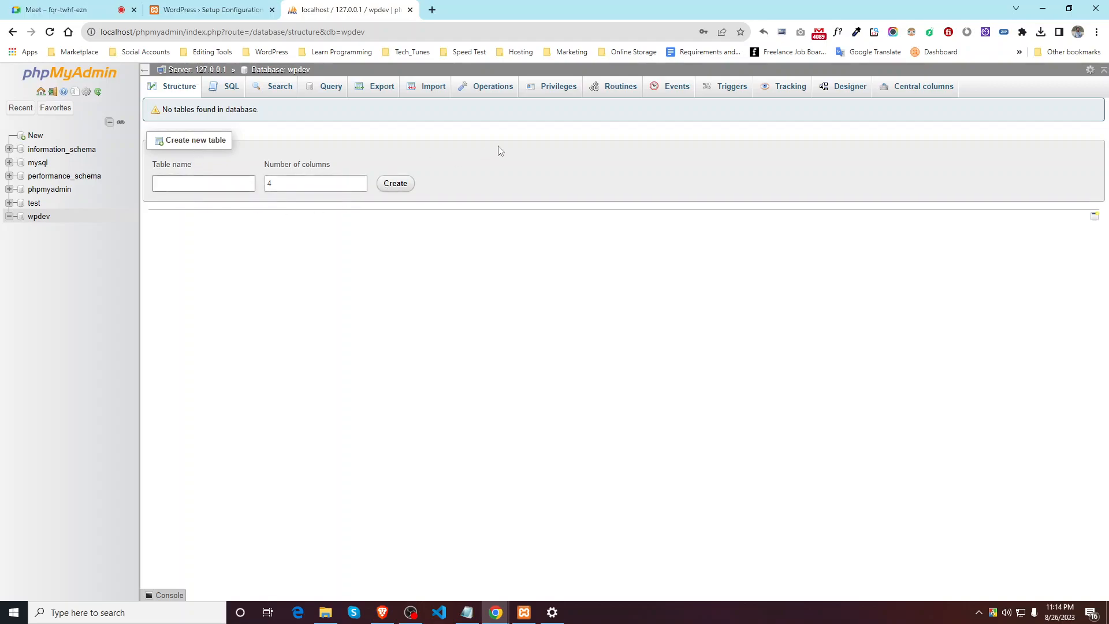
left_click(562, 92)
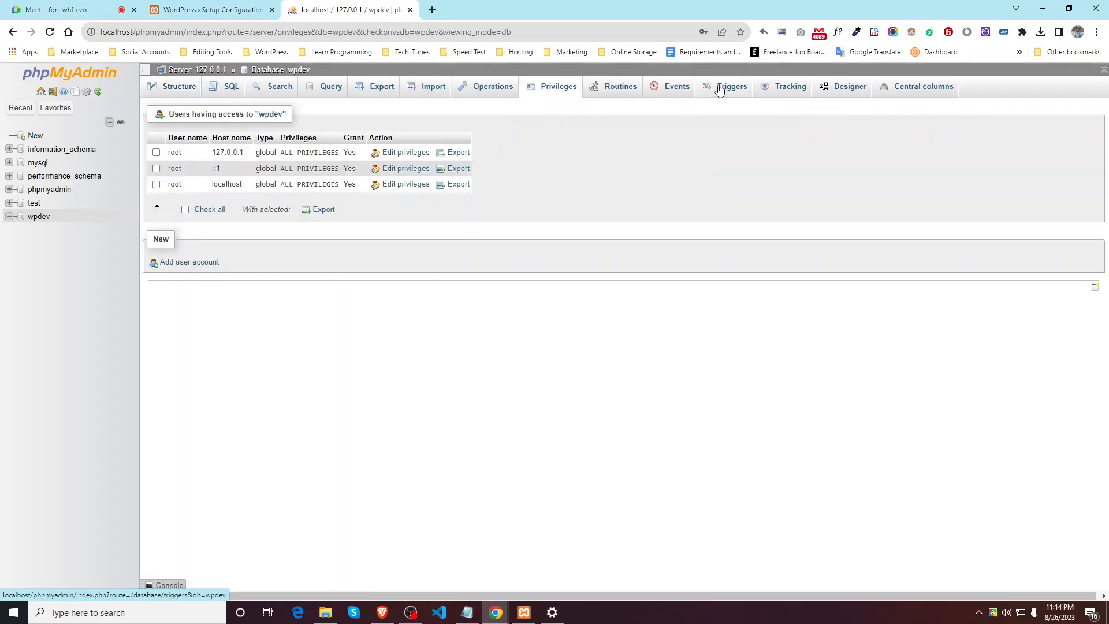
left_click(721, 90)
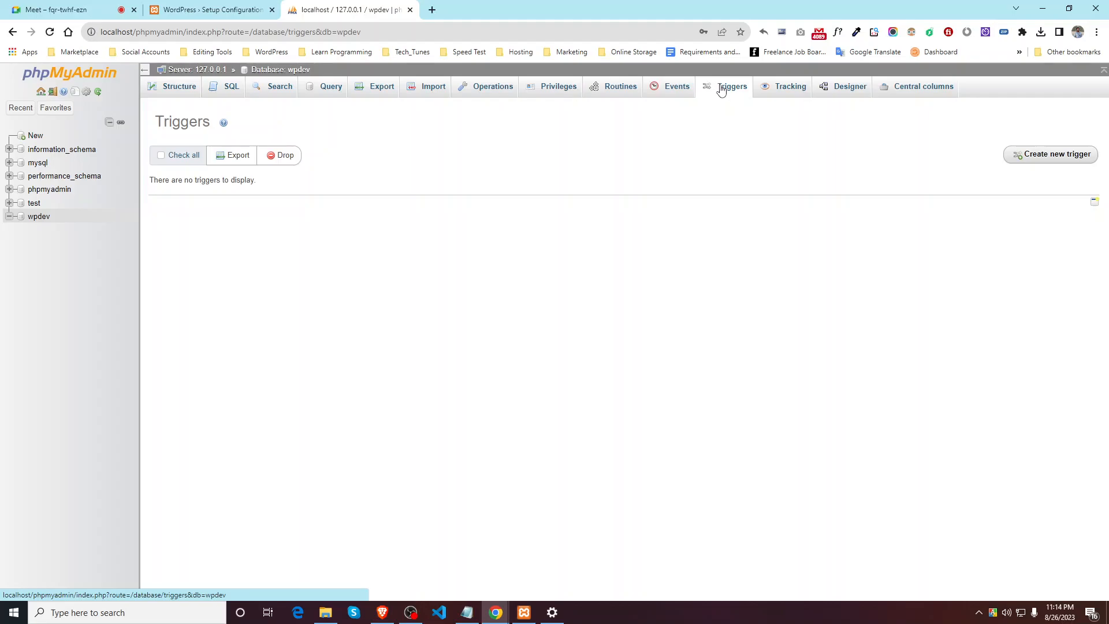
left_click(575, 88)
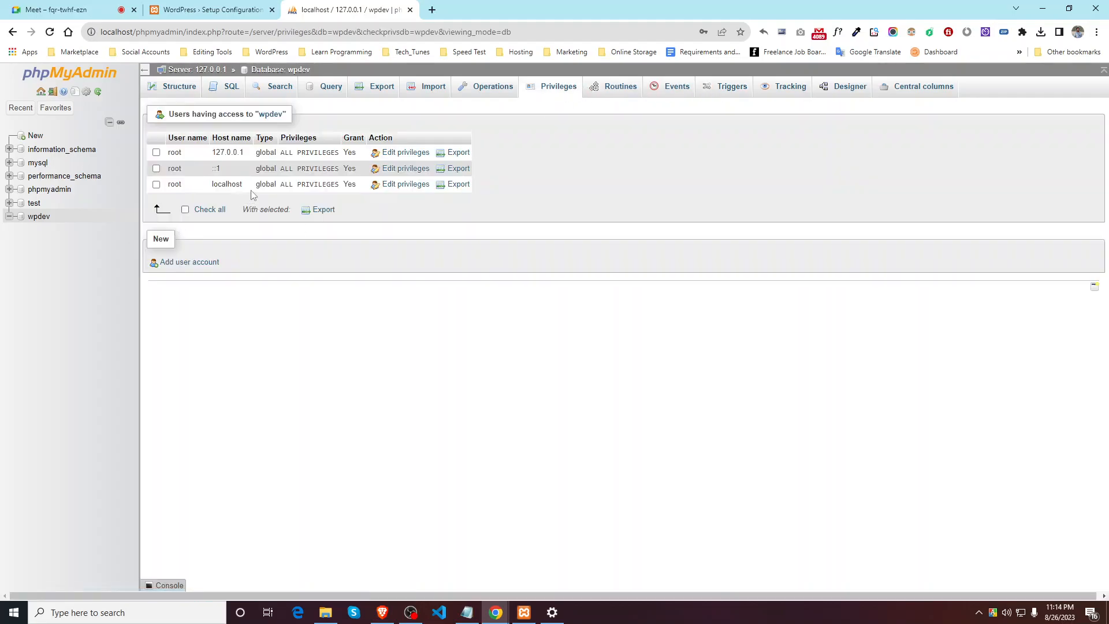
left_click(405, 152)
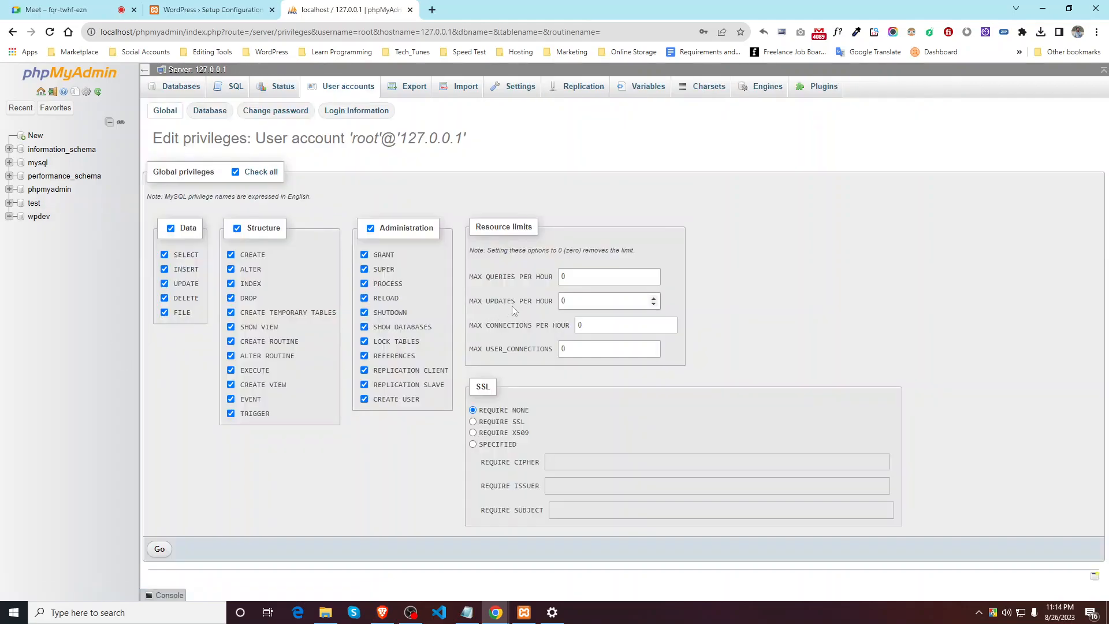
left_click(13, 31)
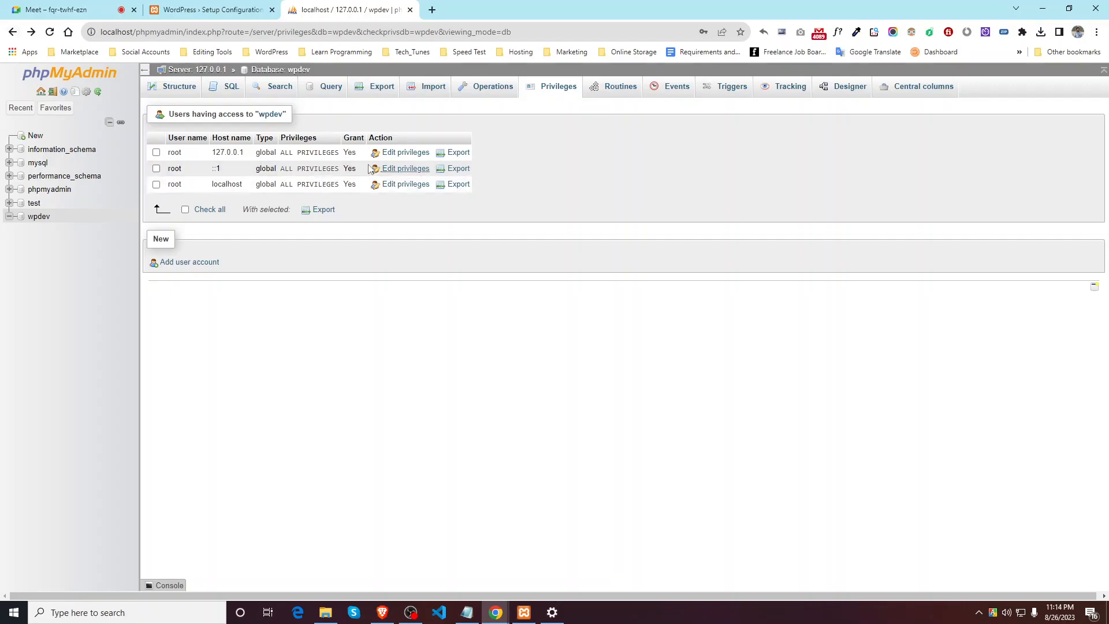
left_click(405, 152)
left_click(221, 112)
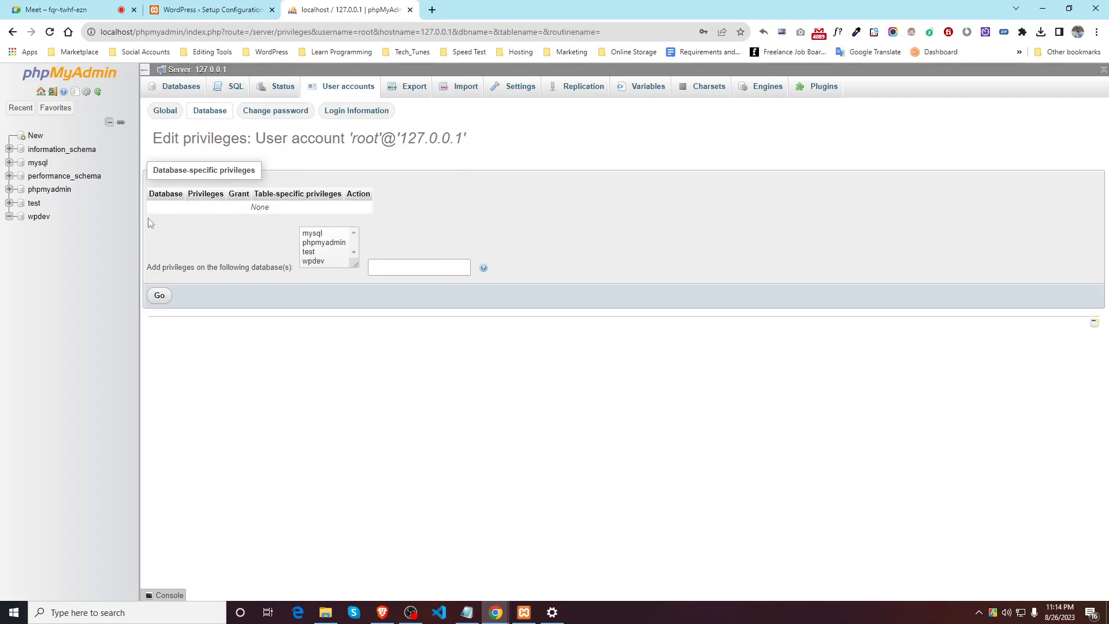
left_click(34, 203)
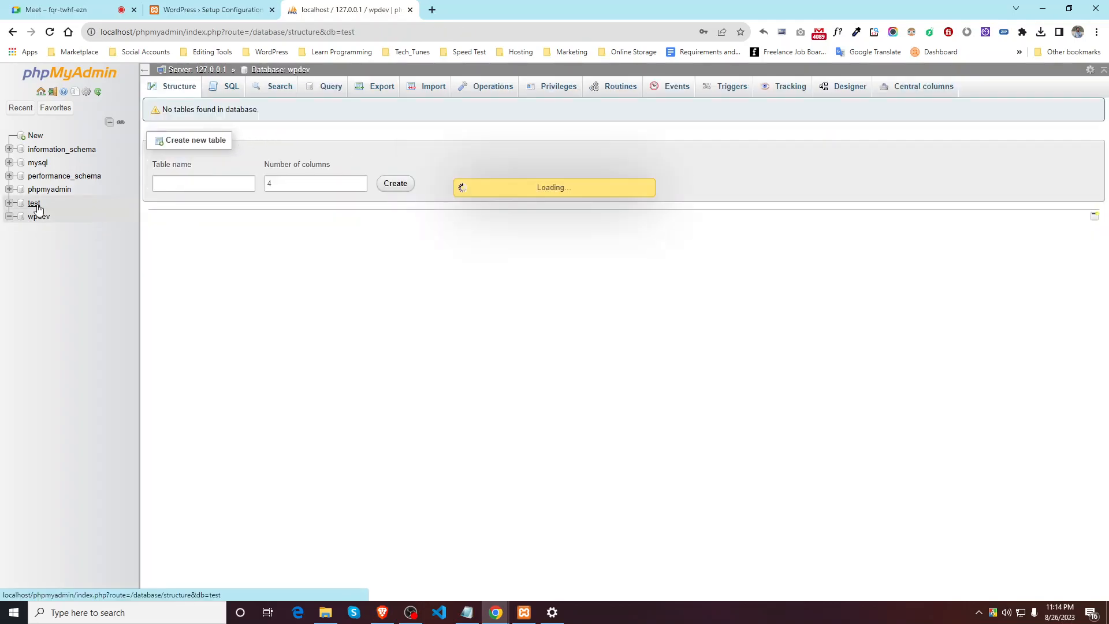
left_click(35, 217)
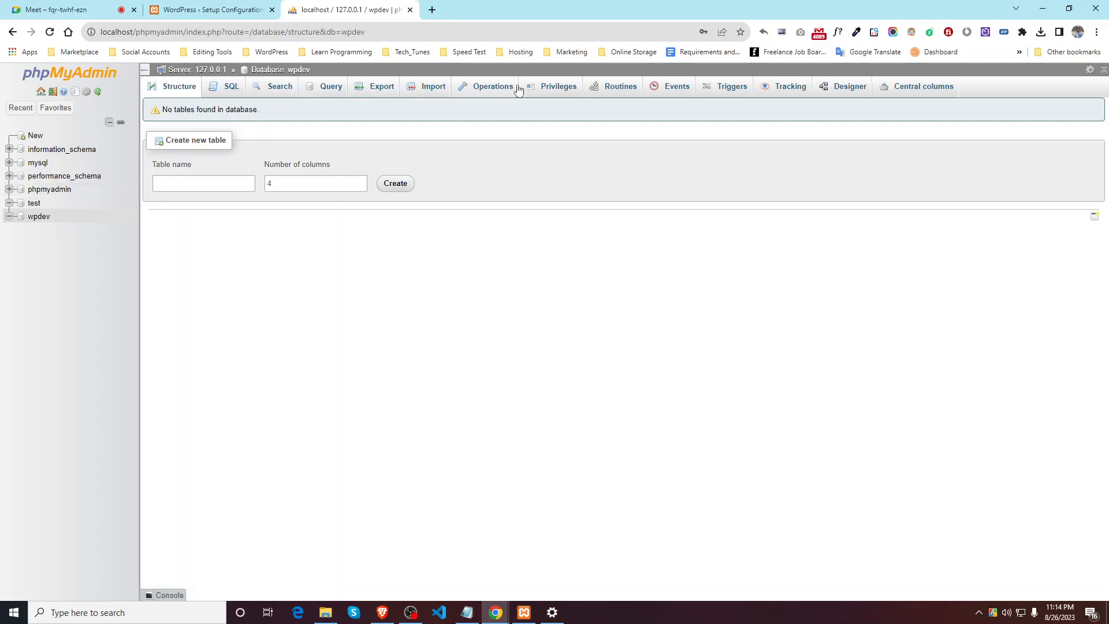
left_click(537, 90)
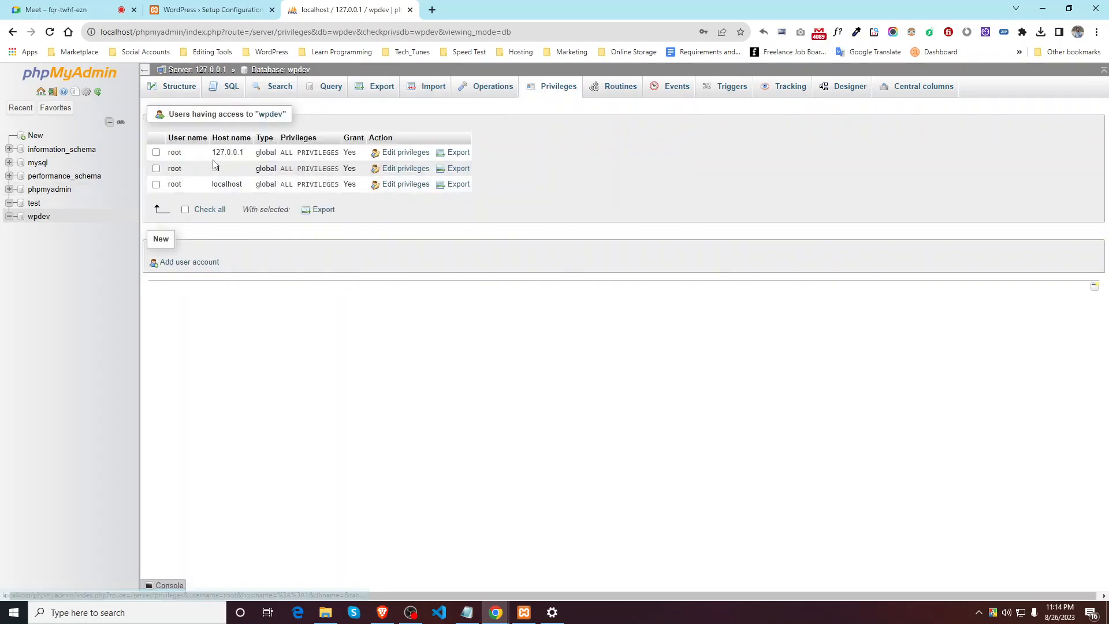
left_click(392, 154)
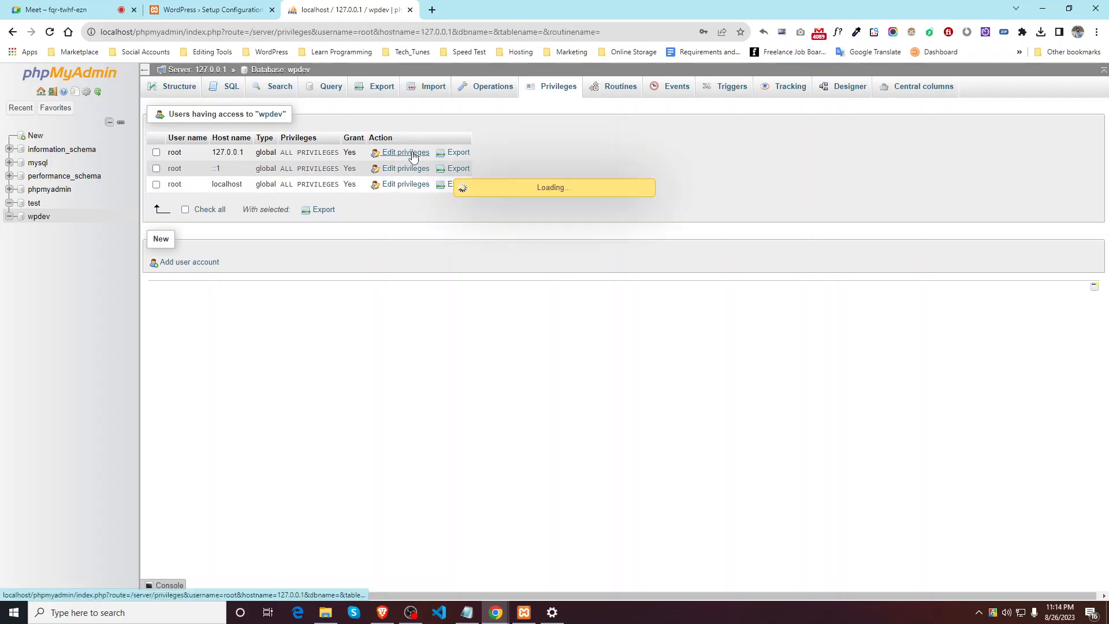
left_click_drag(403, 137, 464, 138)
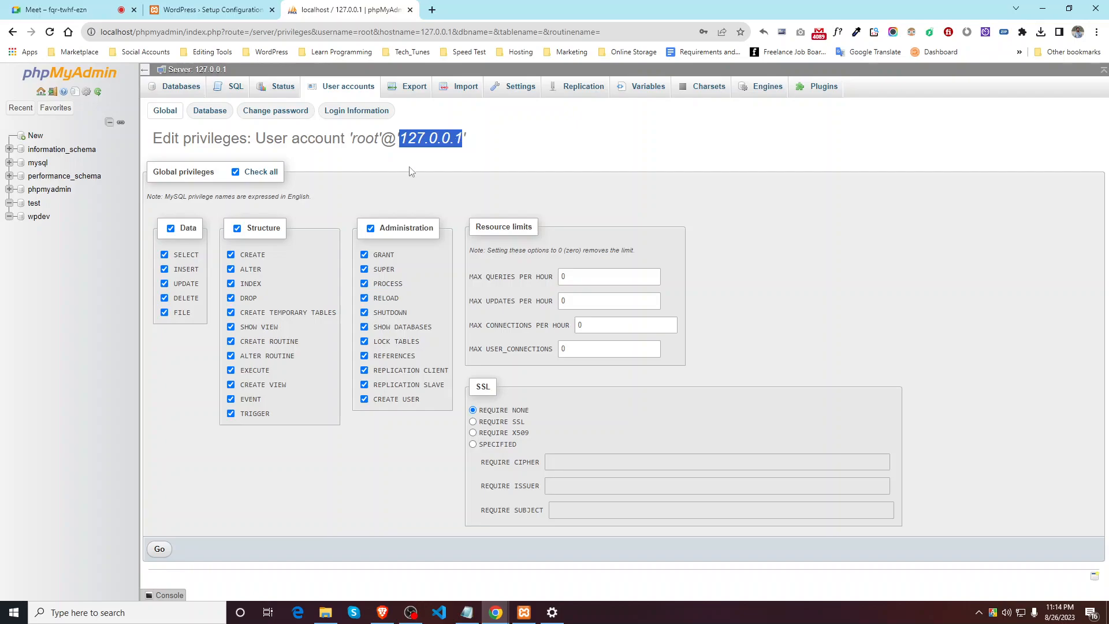
left_click(367, 166)
left_click(263, 115)
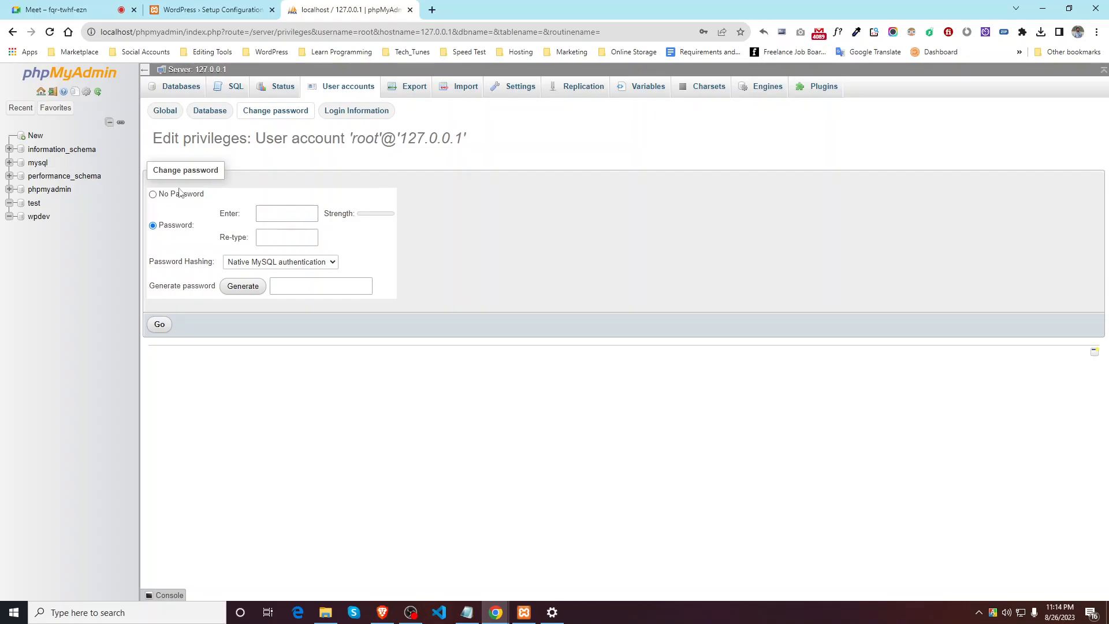
Step: Generate a strong random password for root at 127.0.0.1, copy it, and apply it
left_click_drag(400, 139, 462, 139)
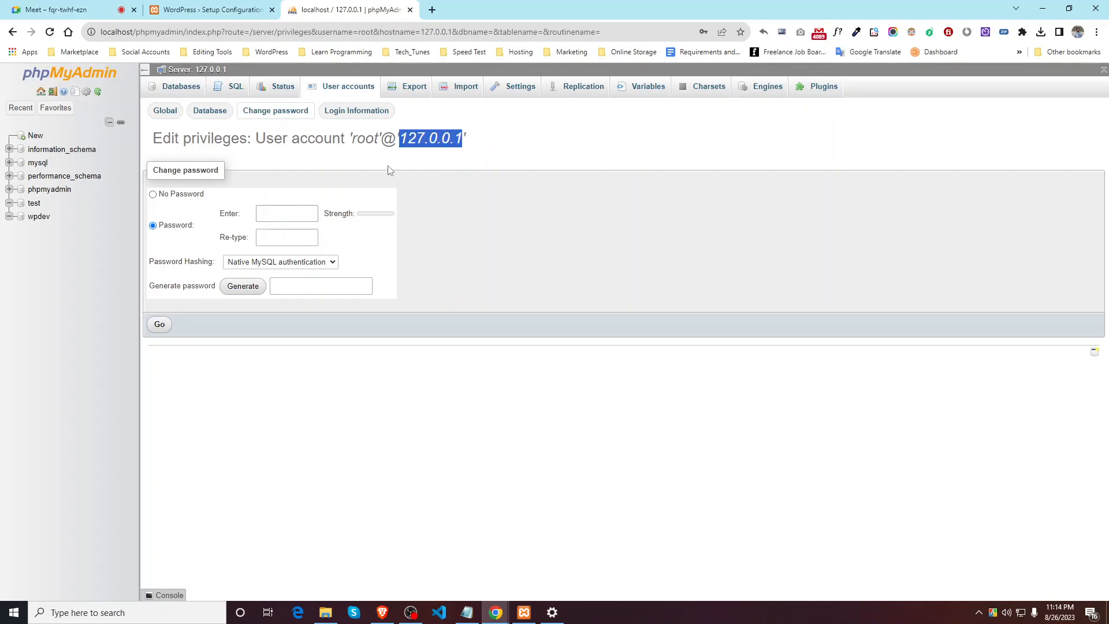
left_click(468, 134)
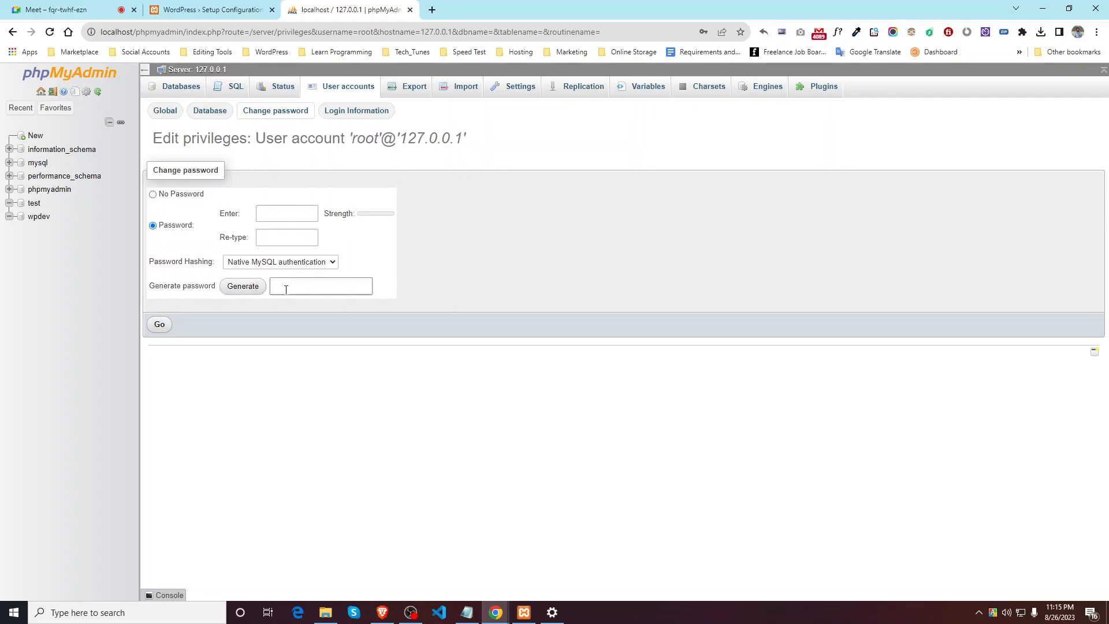
left_click(333, 262)
left_click(331, 265)
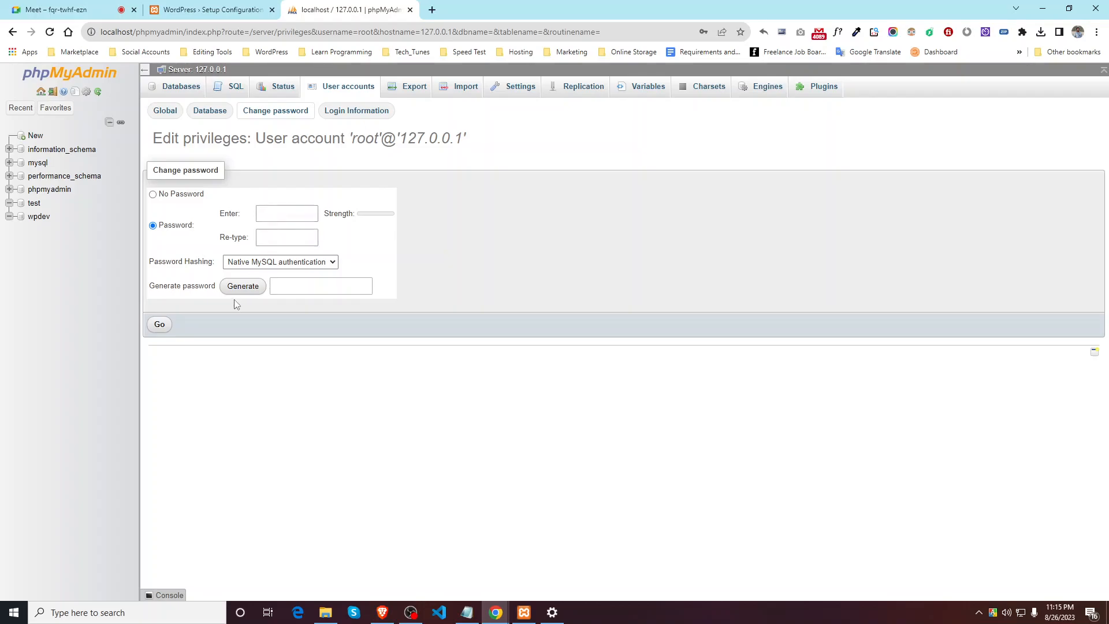
left_click(246, 291)
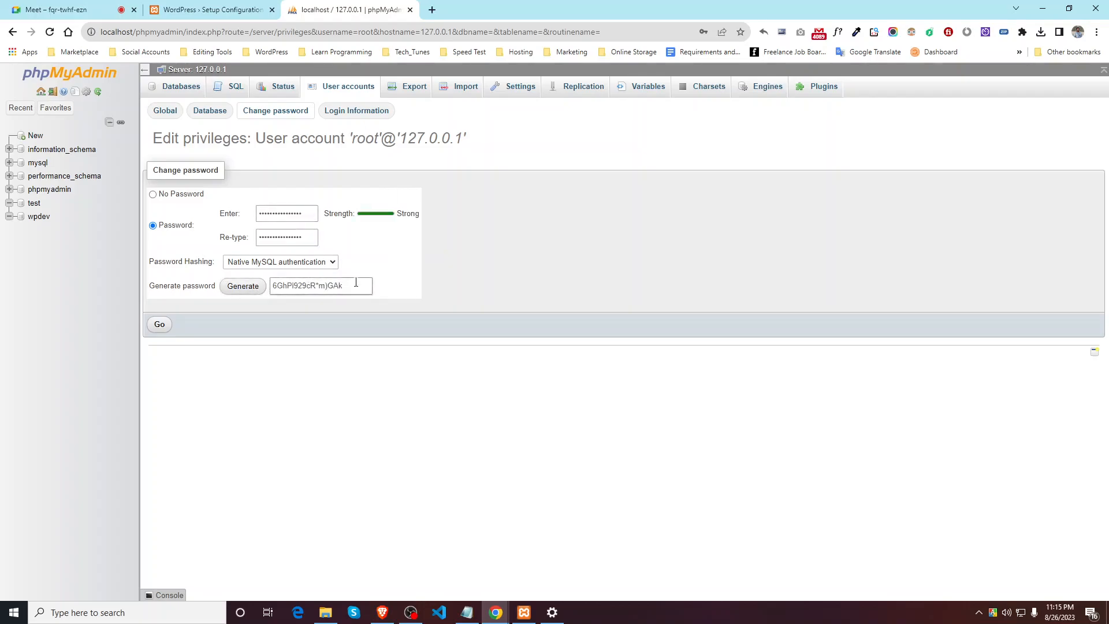
left_click_drag(349, 284, 240, 293)
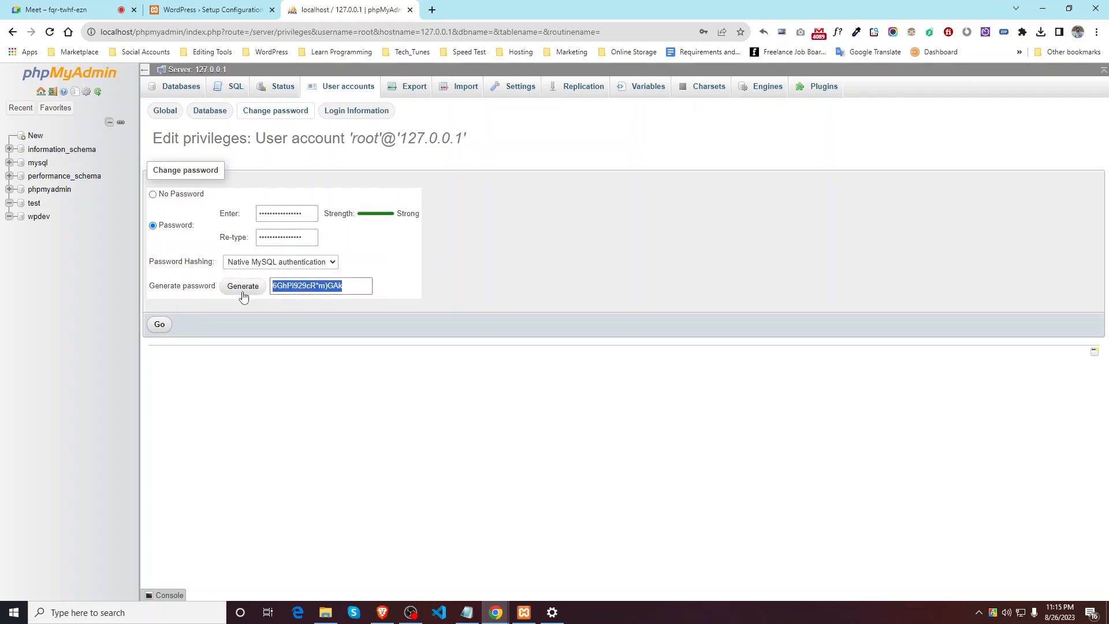
left_click(162, 327)
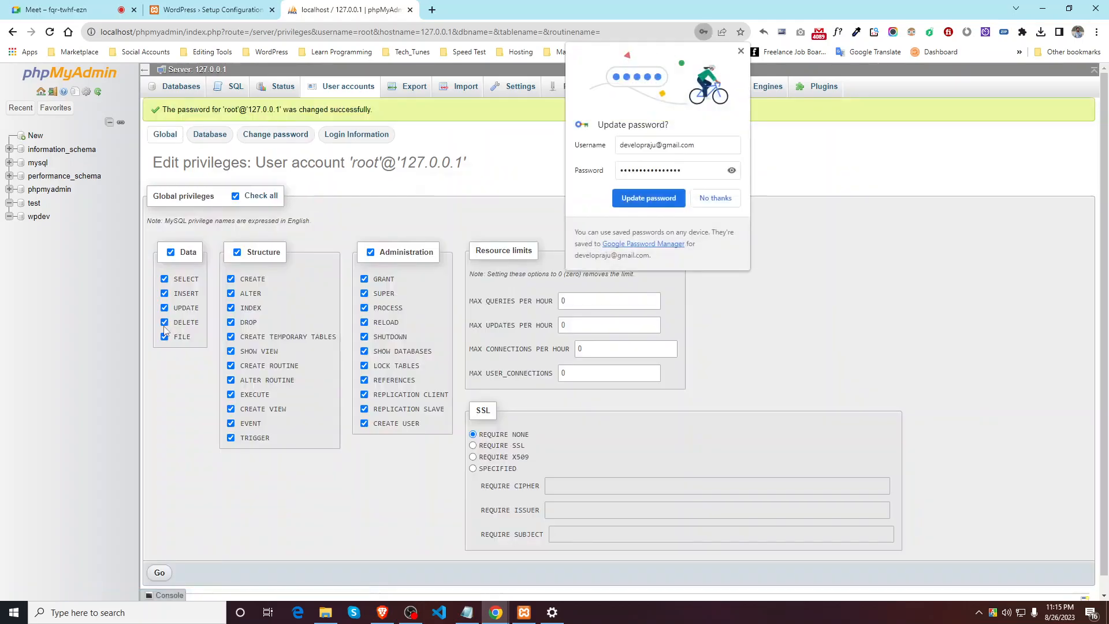
Step: Resubmit the WordPress wpdev connection form with the pasted root password and wp_ prefix
left_click(718, 199)
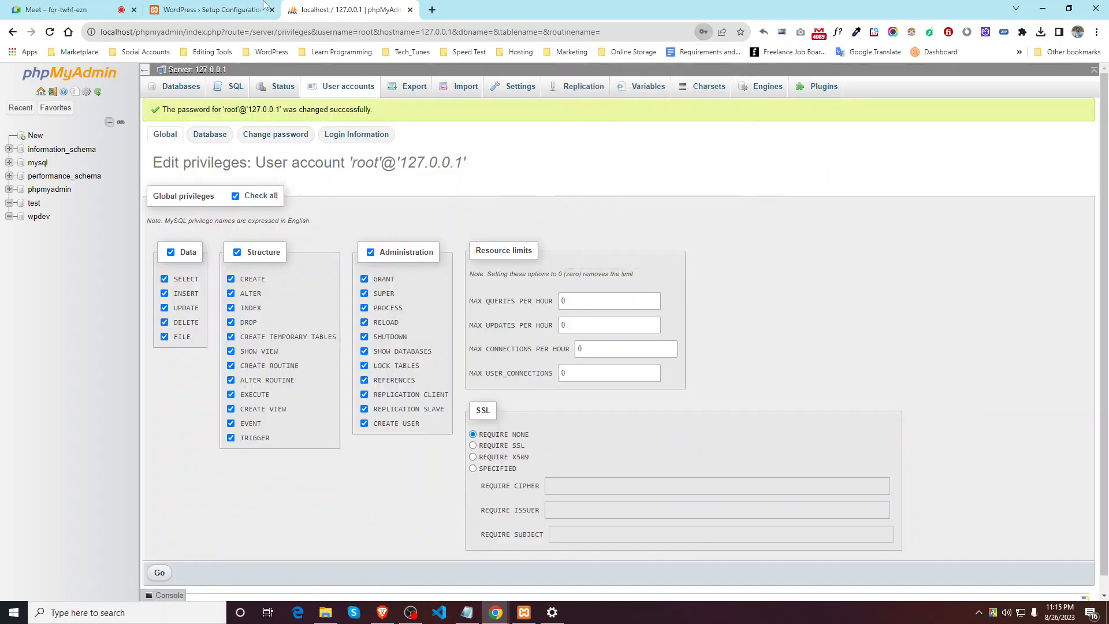
left_click(235, 8)
key("ctrl+v")
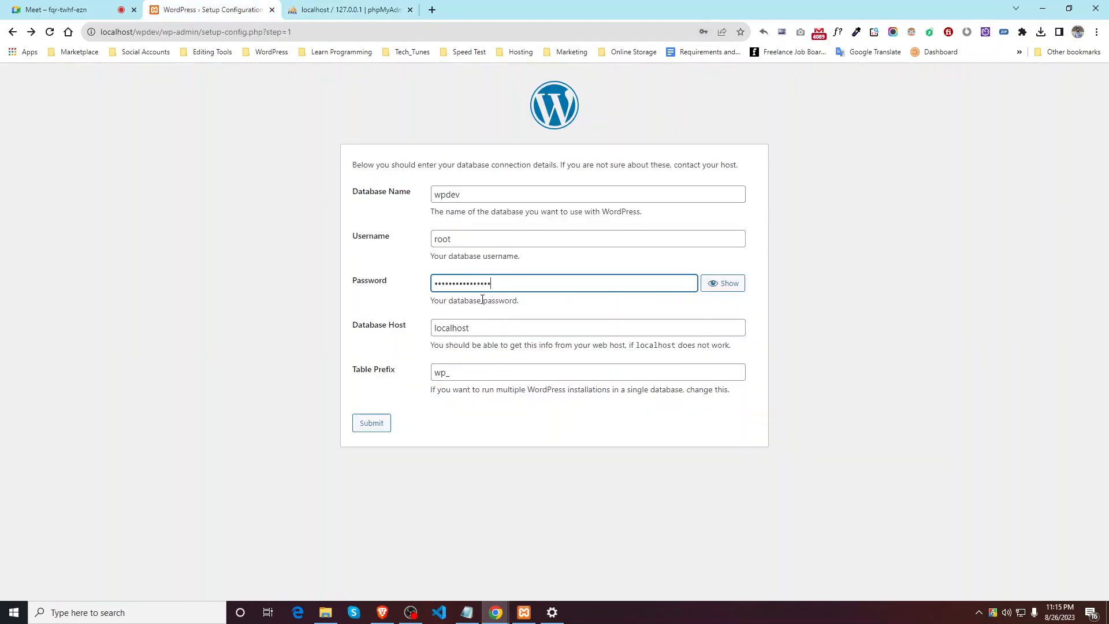
left_click(462, 372)
left_click_drag(462, 371, 419, 379)
left_click(464, 372)
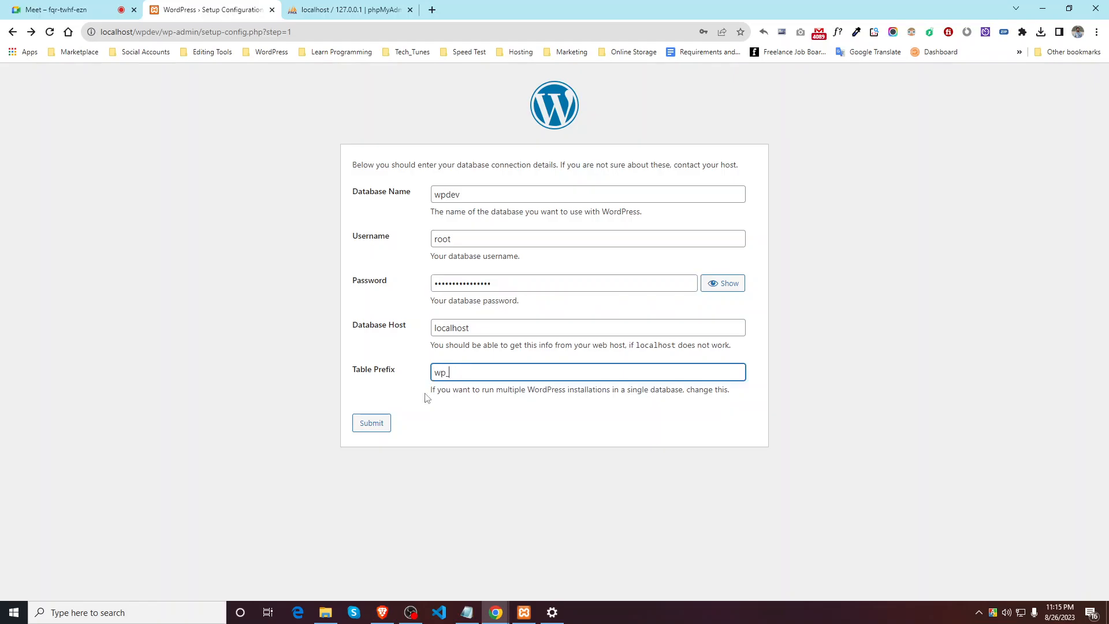
left_click(371, 422)
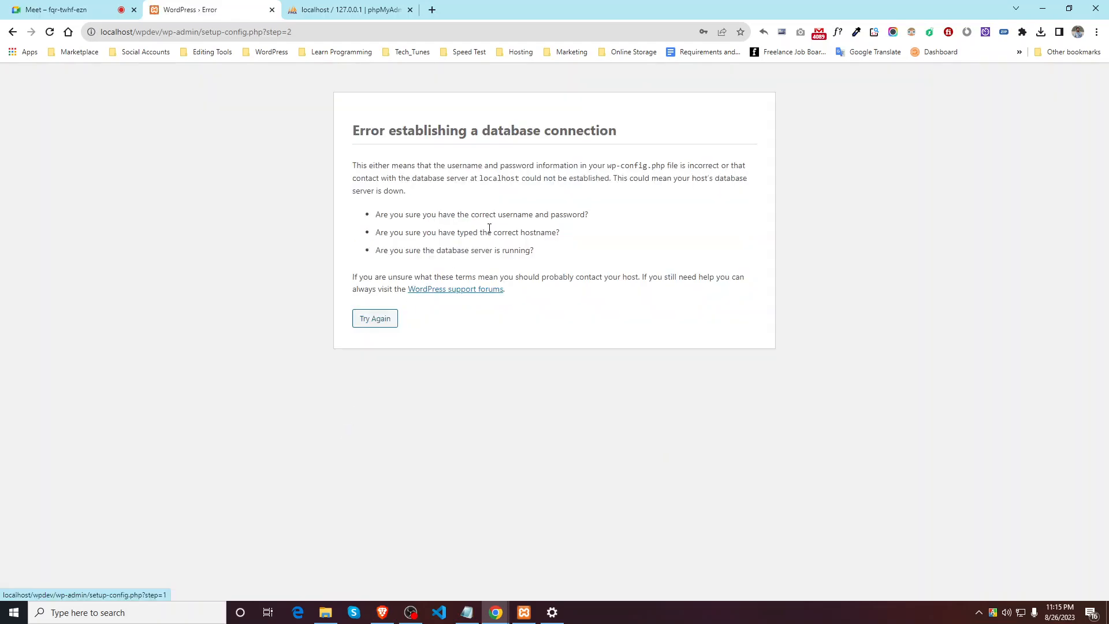
Step: Review the error hints about credentials, hostname and a running database server
double_click(431, 214)
left_click_drag(457, 216, 562, 215)
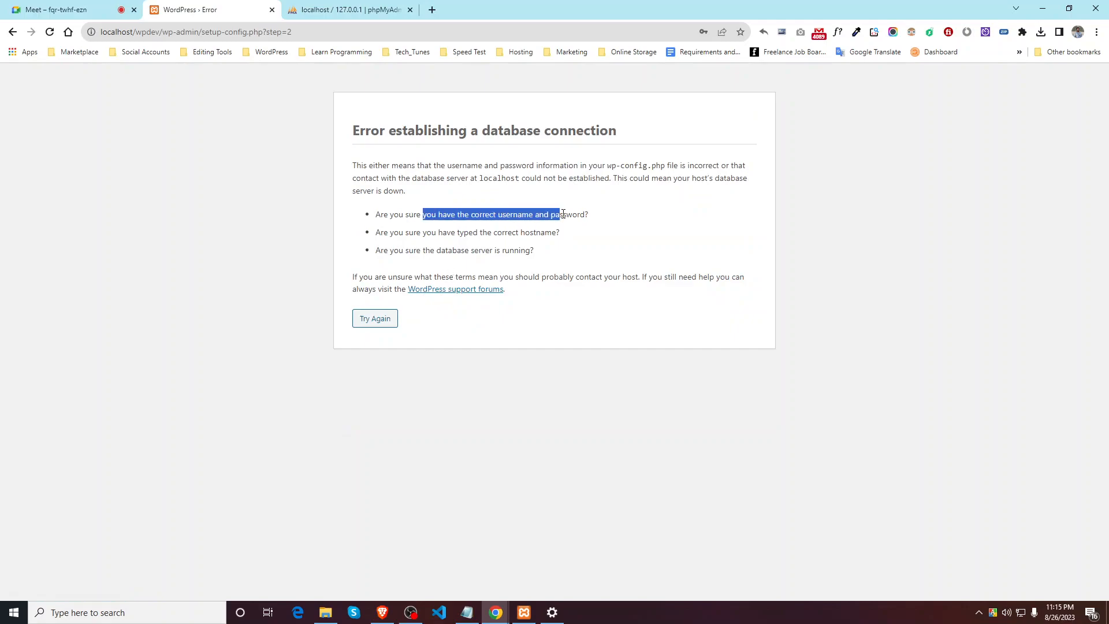
left_click_drag(446, 233, 540, 232)
left_click_drag(431, 251, 517, 252)
left_click(491, 263)
left_click(341, 8)
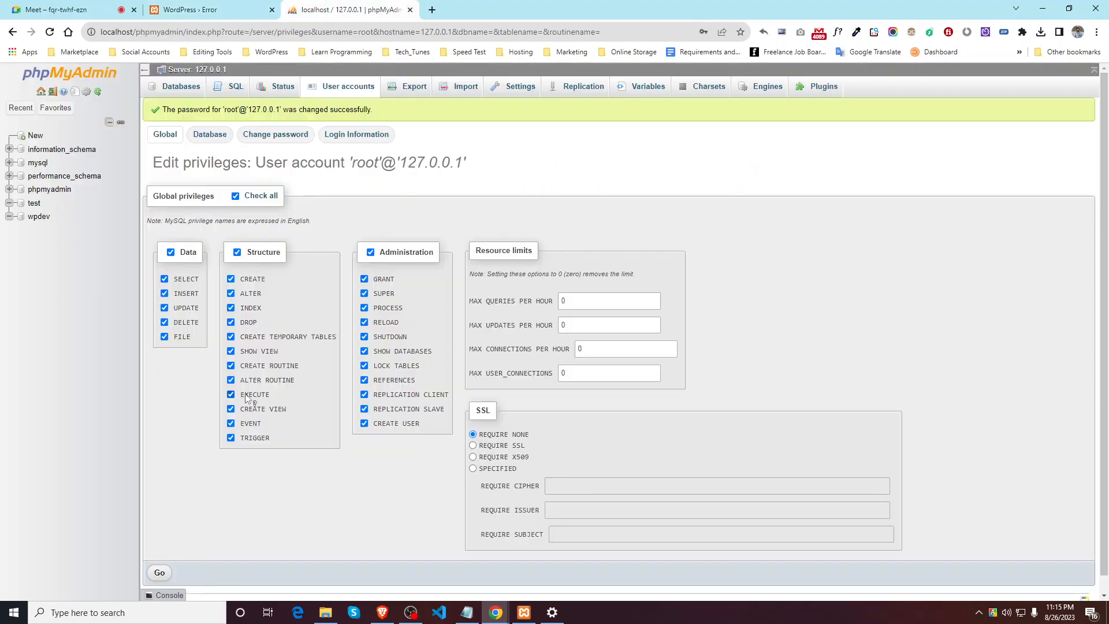
Step: Change the root account's password to No Password
scroll(347, 349, "down", 1)
scroll(324, 324, "up", 1)
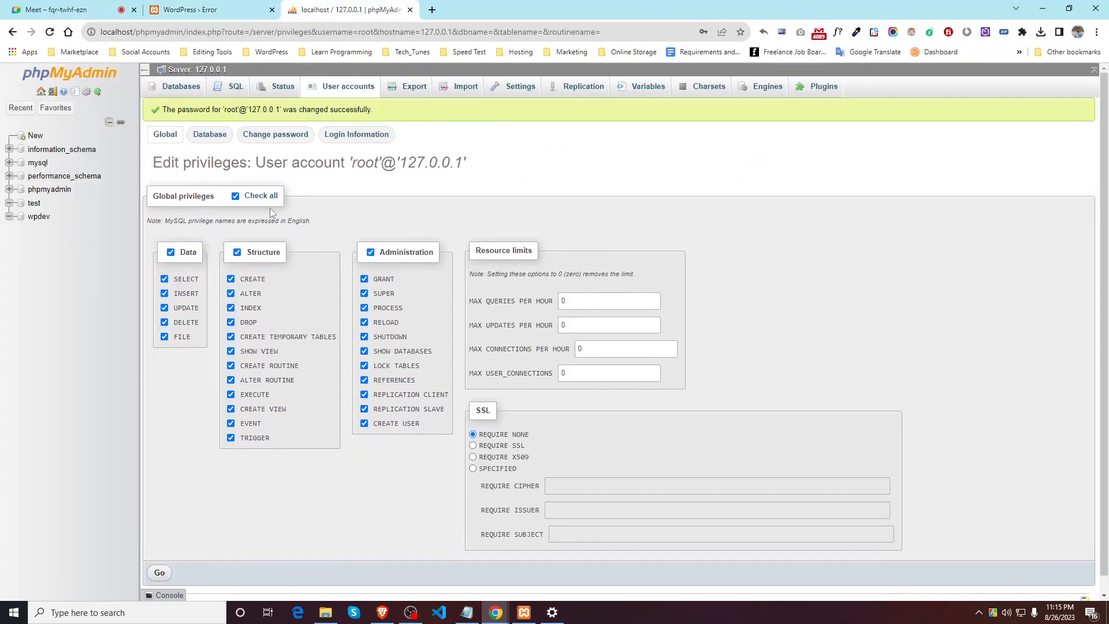
left_click(278, 134)
left_click(154, 219)
left_click(158, 349)
Step: Check which users can access wpdev and open its still-empty structure page
left_click(235, 87)
left_click(175, 90)
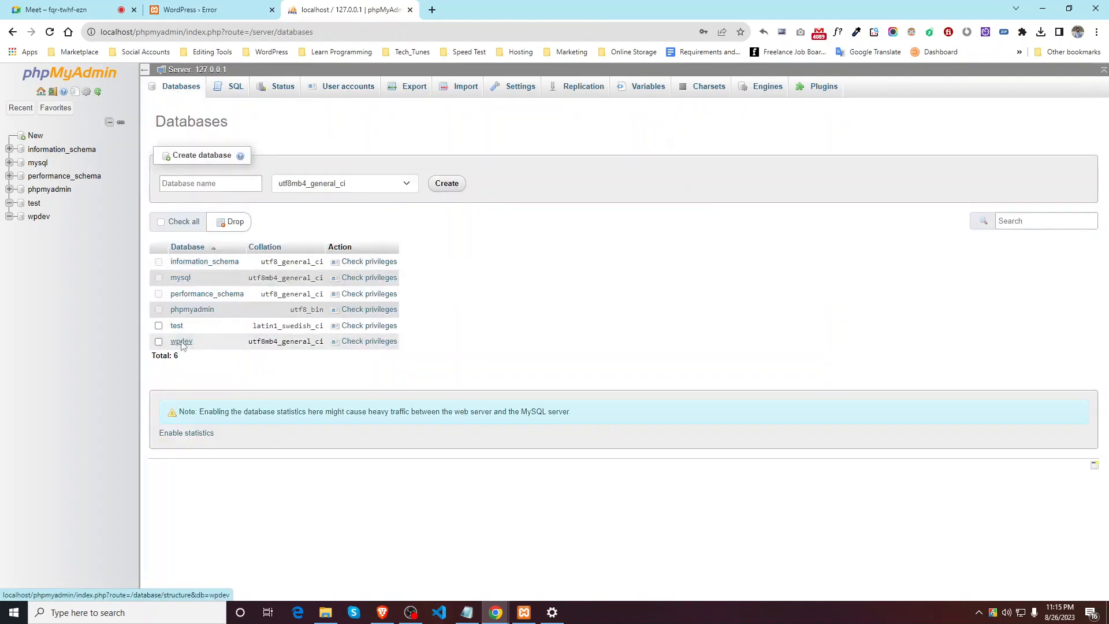
left_click(182, 342)
left_click(43, 74)
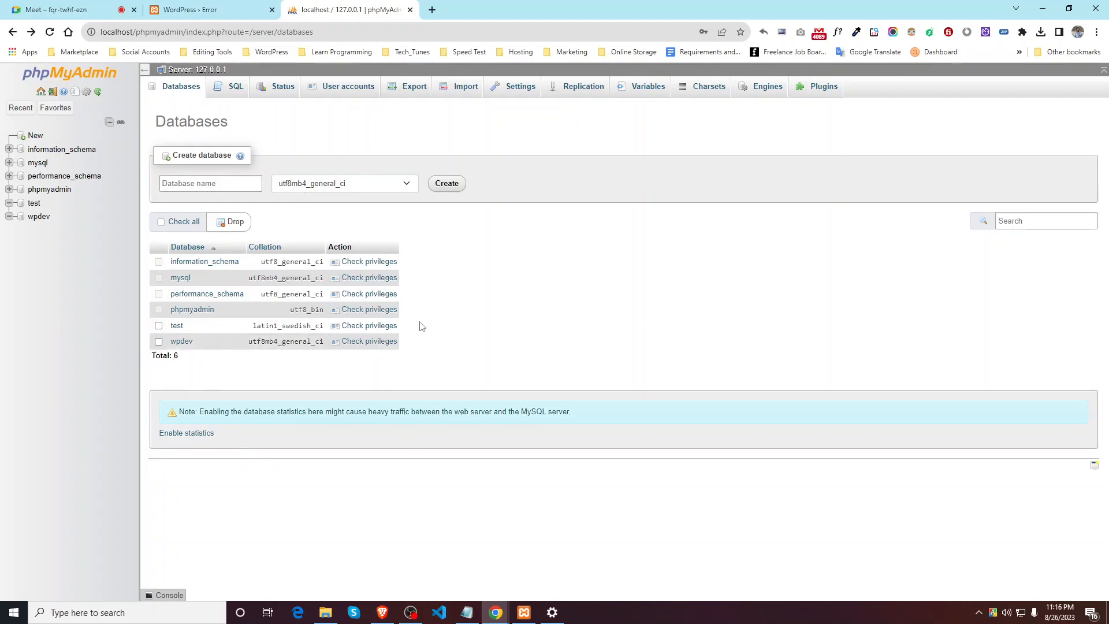
left_click(380, 343)
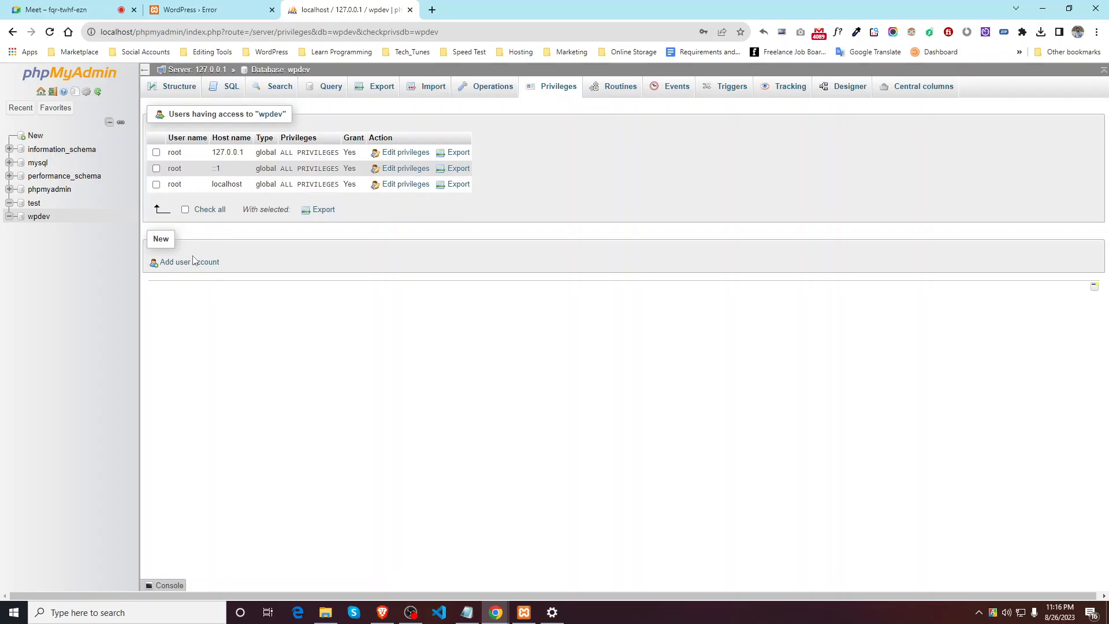
right_click(39, 217)
left_click(35, 218)
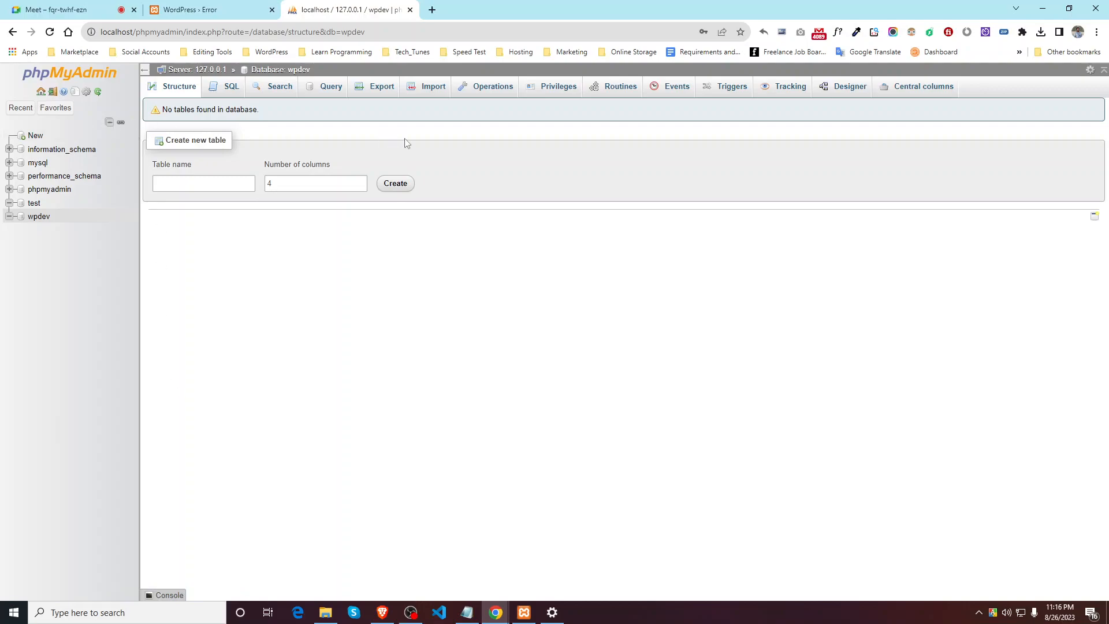
Step: Search Google for 'how to create database password in mysql phpmyadmin'
left_click(432, 10)
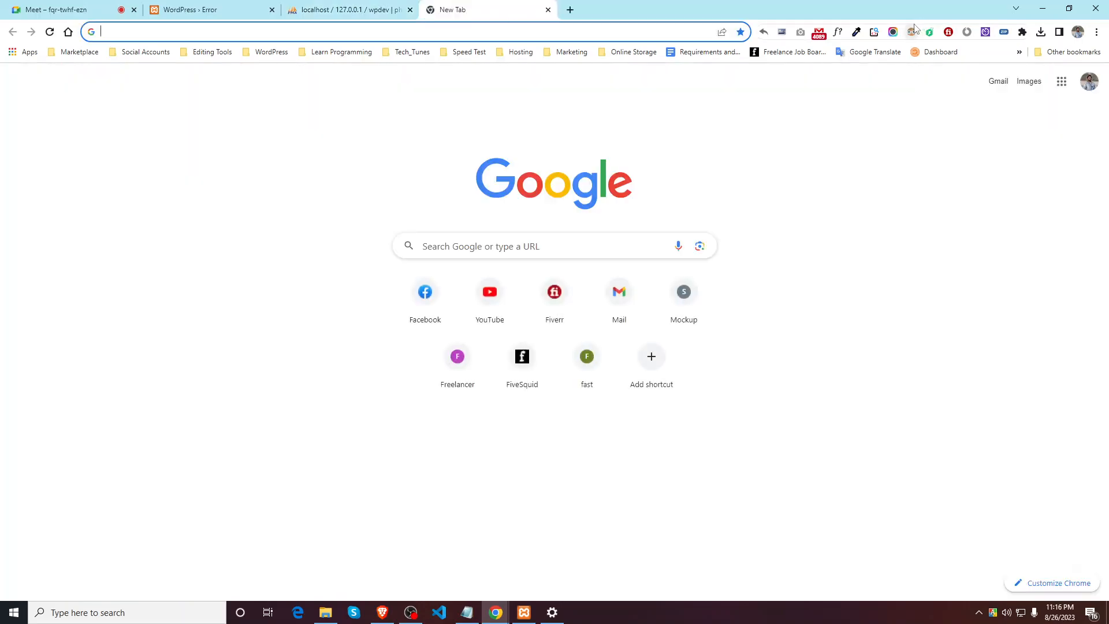
type("how to create")
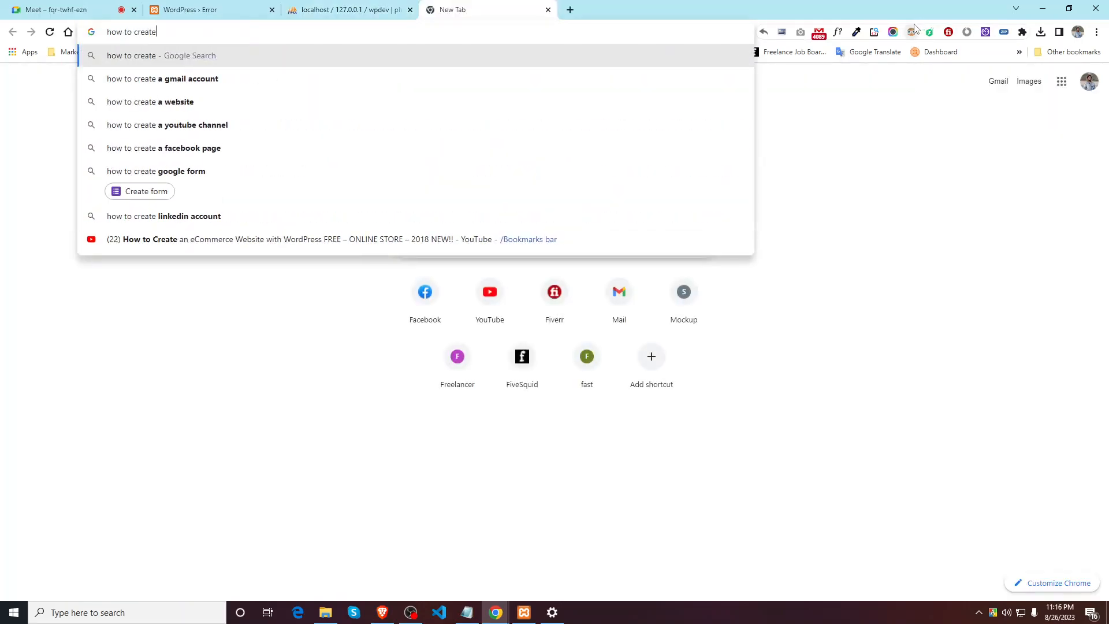
type(" databa")
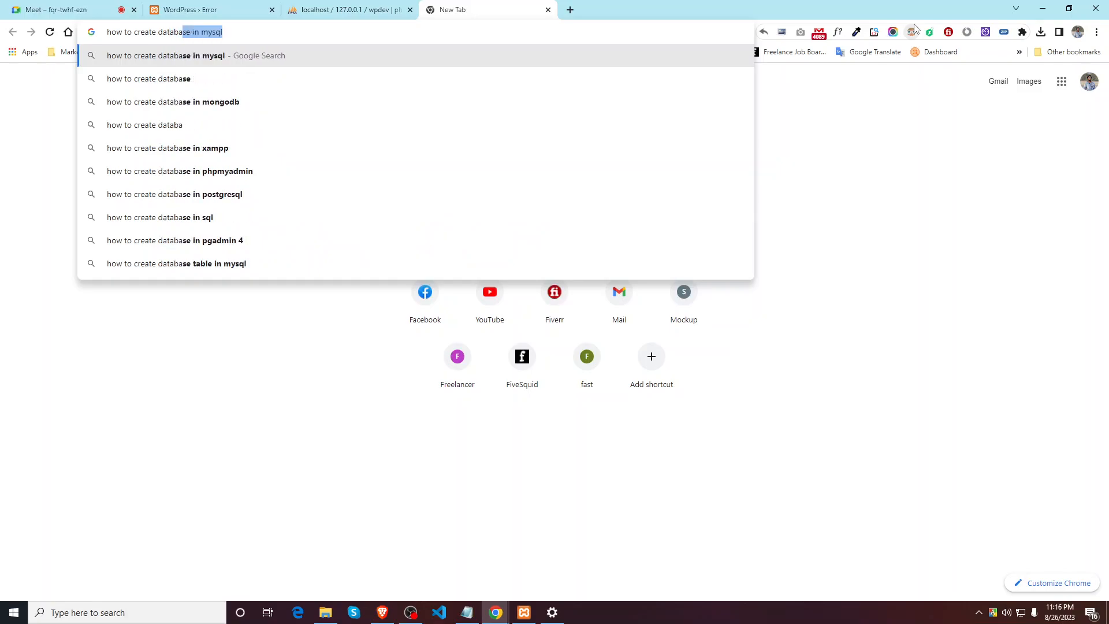
type("se pass")
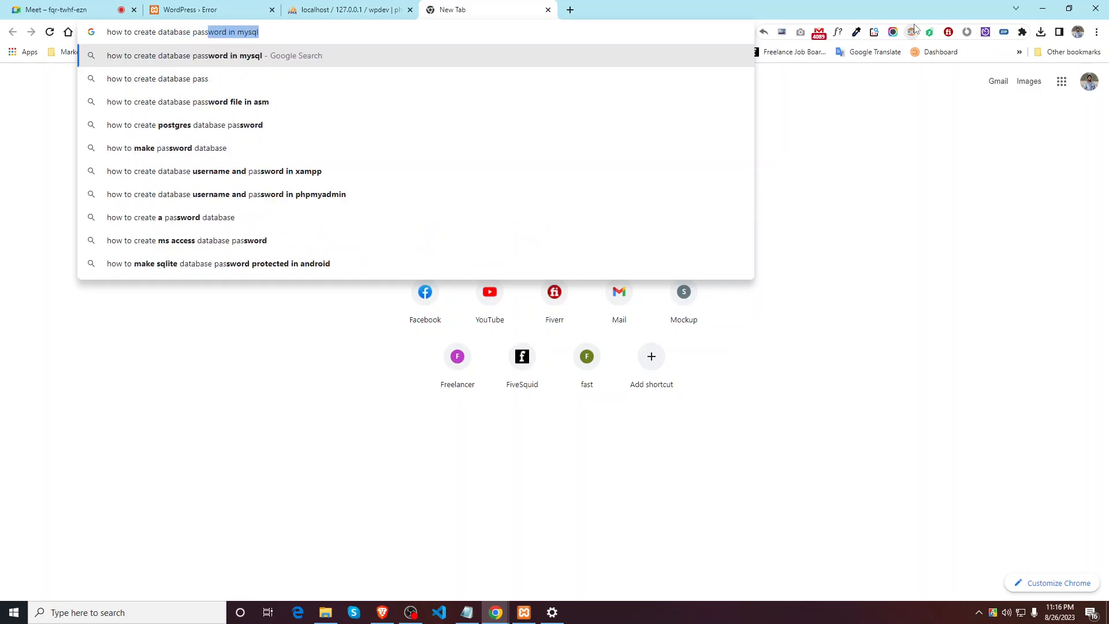
type("word in my")
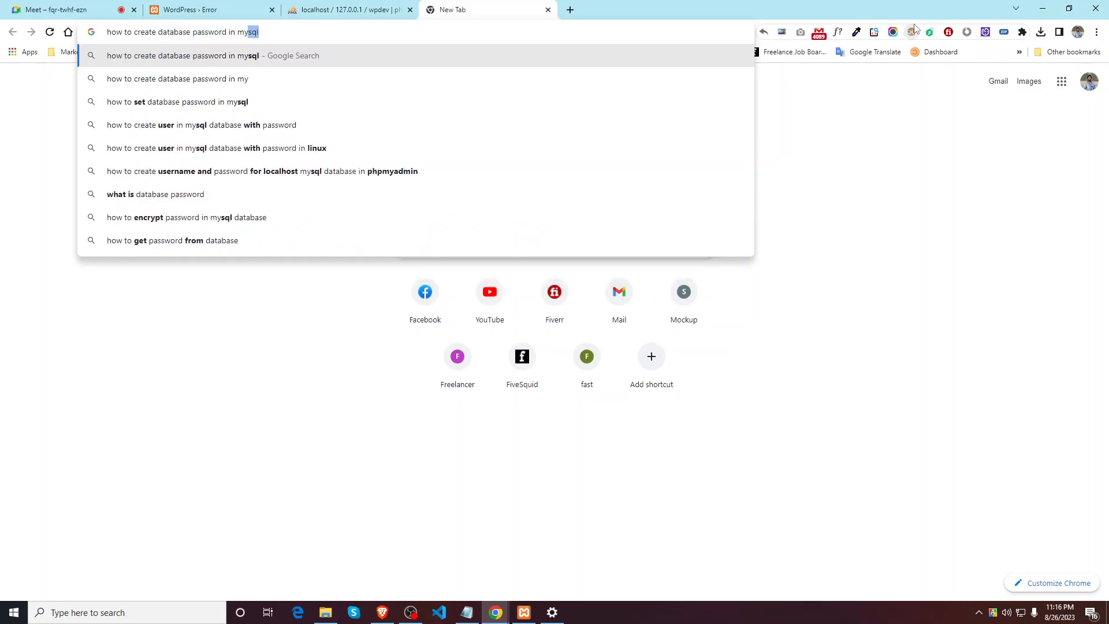
type("sql ")
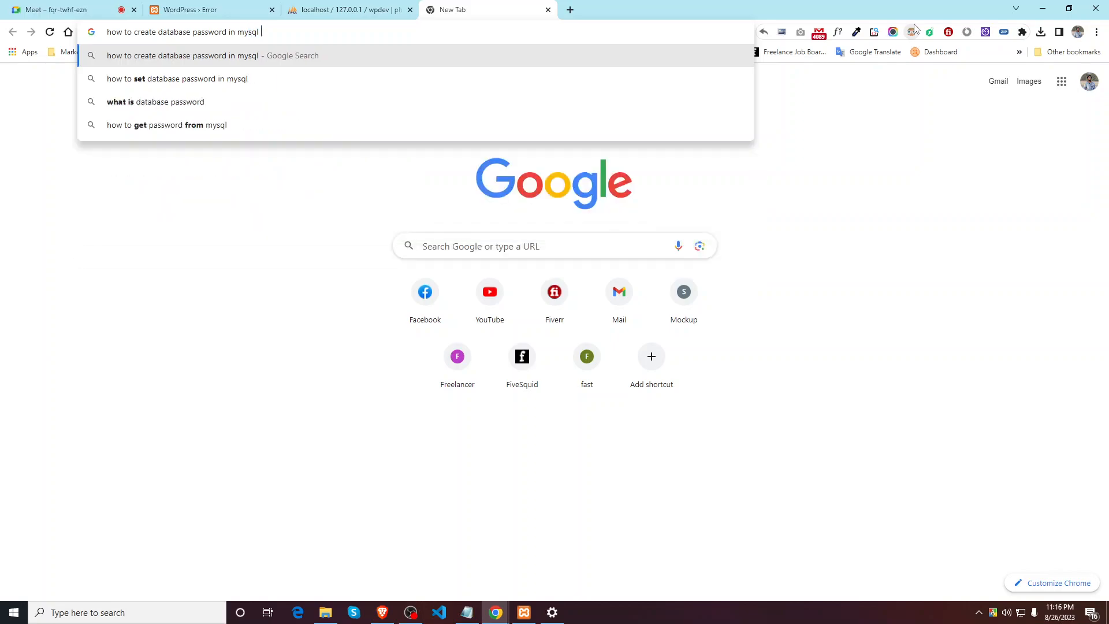
type("phpmyadmin")
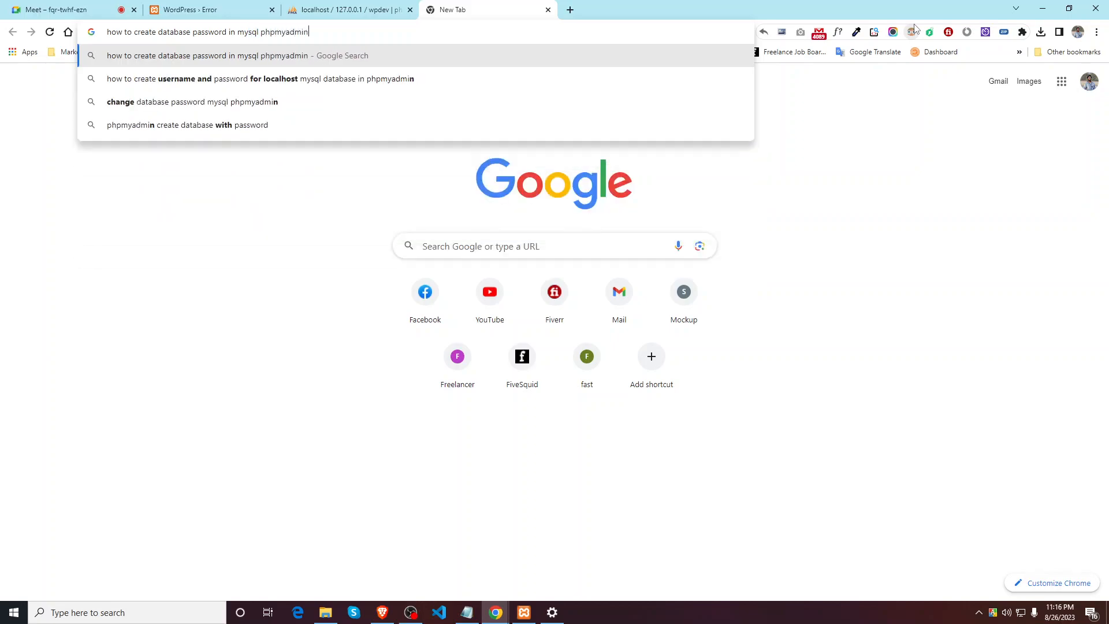
key("Return")
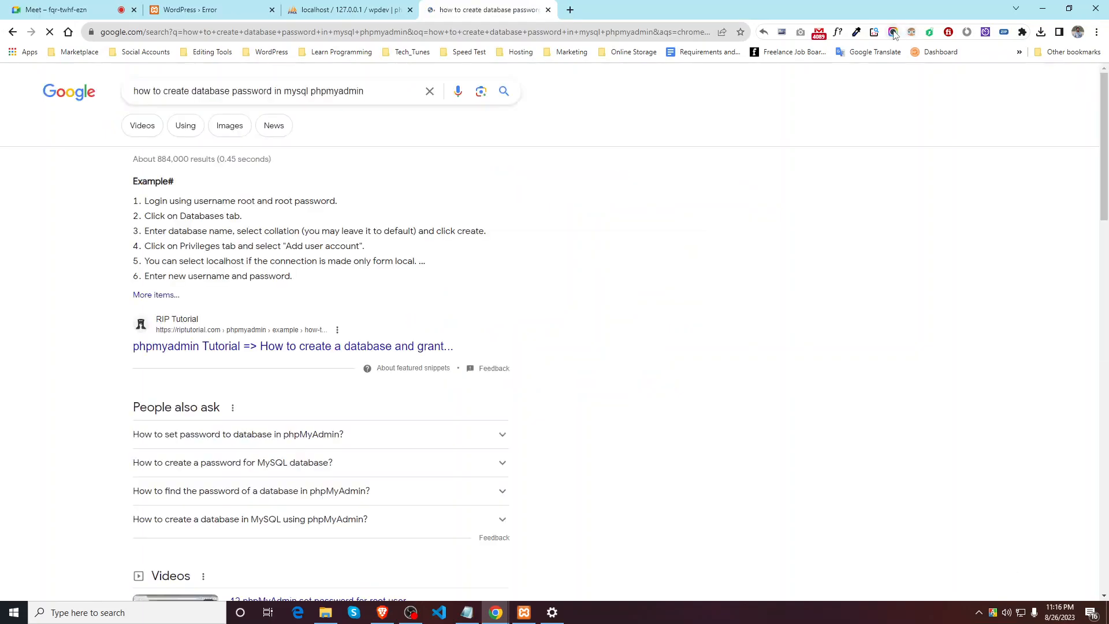
Step: Read the featured steps on naming a database and adding a user with a password
scroll(235, 277, "down", 1)
left_click_drag(149, 219, 263, 220)
left_click_drag(168, 235, 230, 235)
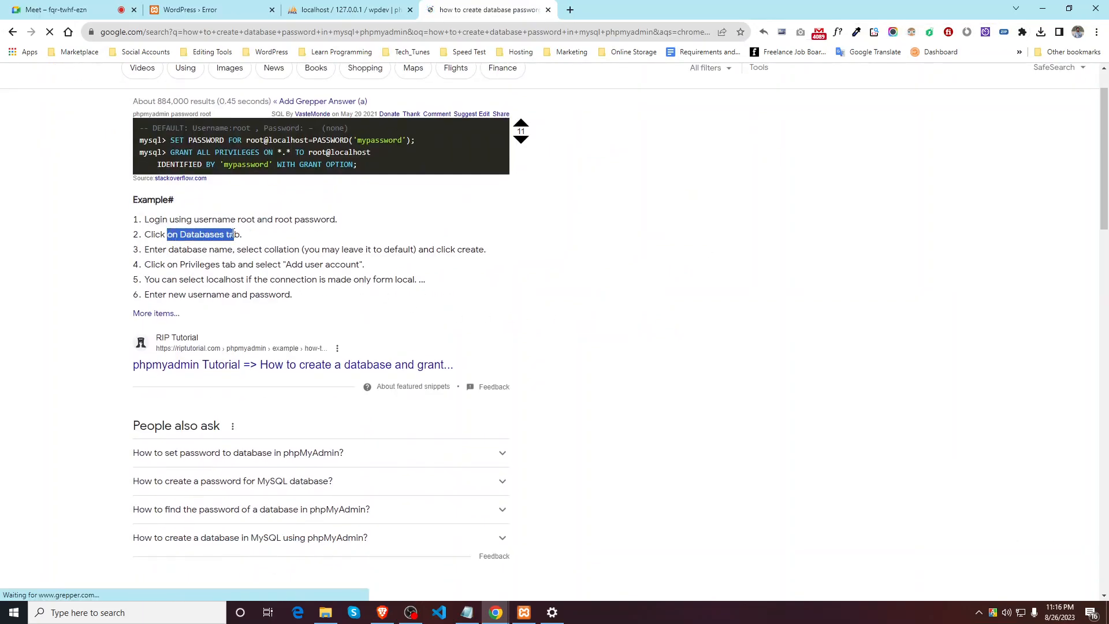
left_click_drag(149, 249, 434, 245)
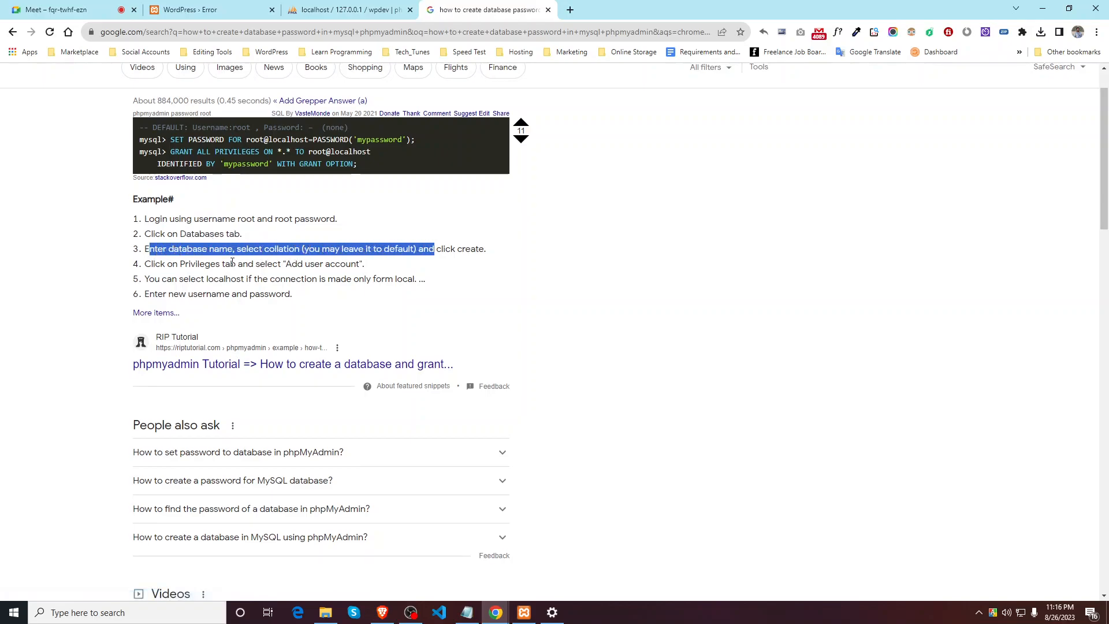
left_click_drag(161, 266, 283, 264)
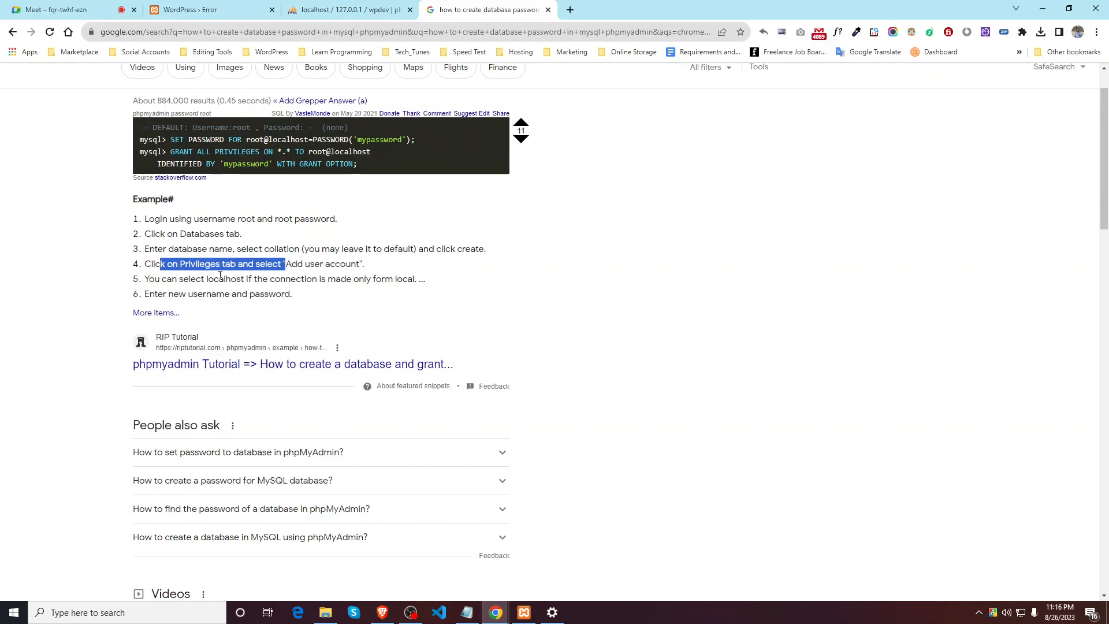
left_click(162, 279)
left_click_drag(172, 281, 268, 294)
scroll(273, 319, "down", 1)
scroll(273, 320, "down", 2)
scroll(251, 273, "up", 4)
key("ctrl+shift+Tab")
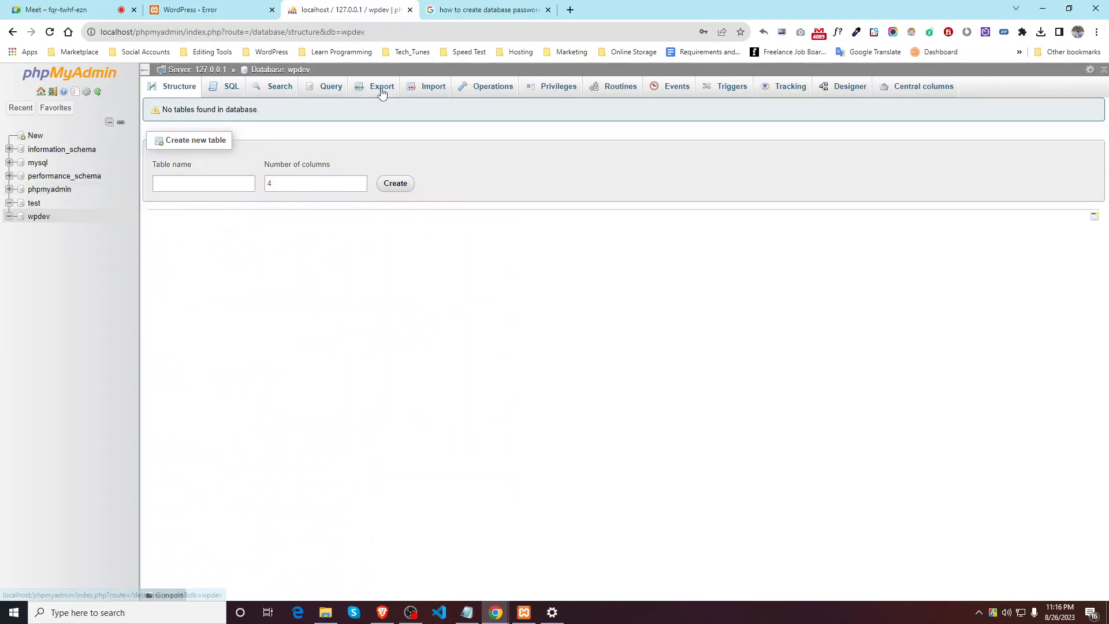
Step: From wpdev's privileges, start a new user account and grant all global privileges
left_click(557, 87)
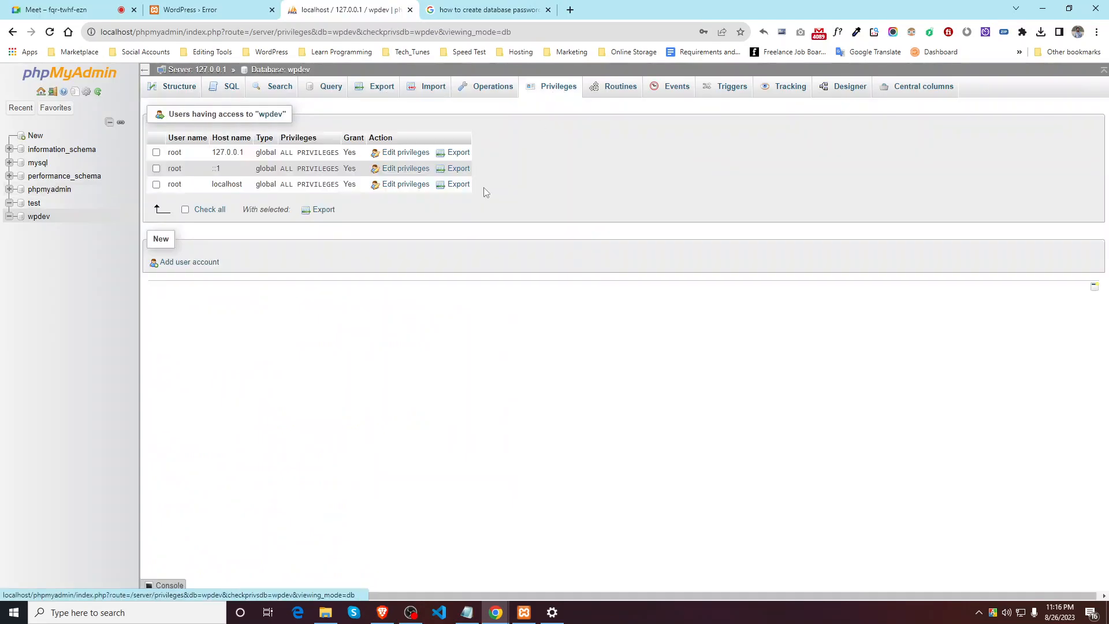
left_click(169, 263)
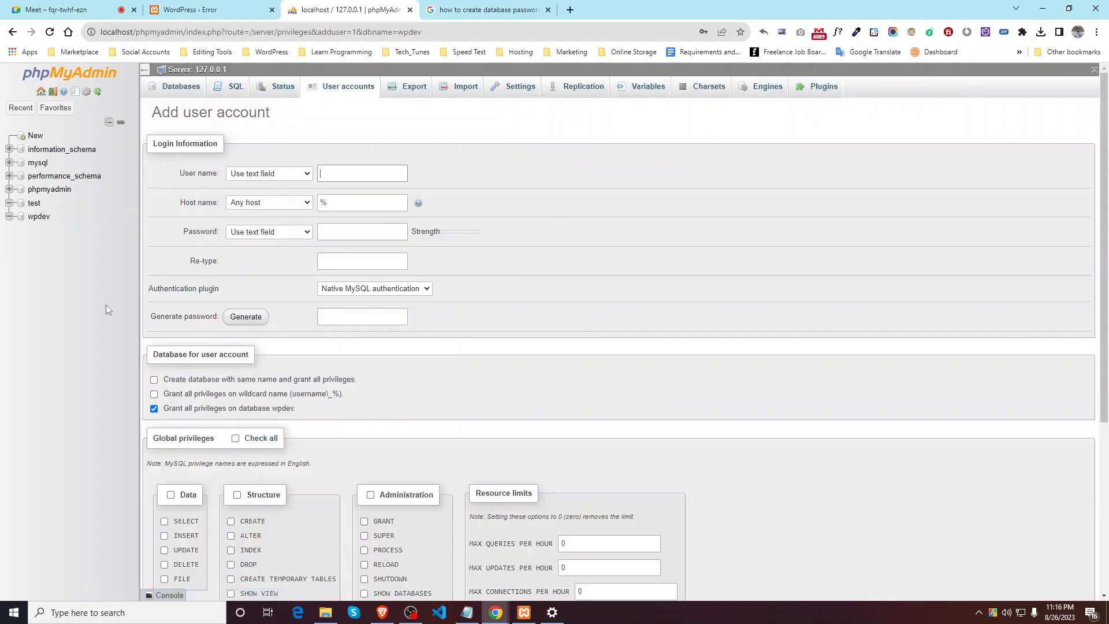
left_click(361, 173)
scroll(293, 289, "down", 3)
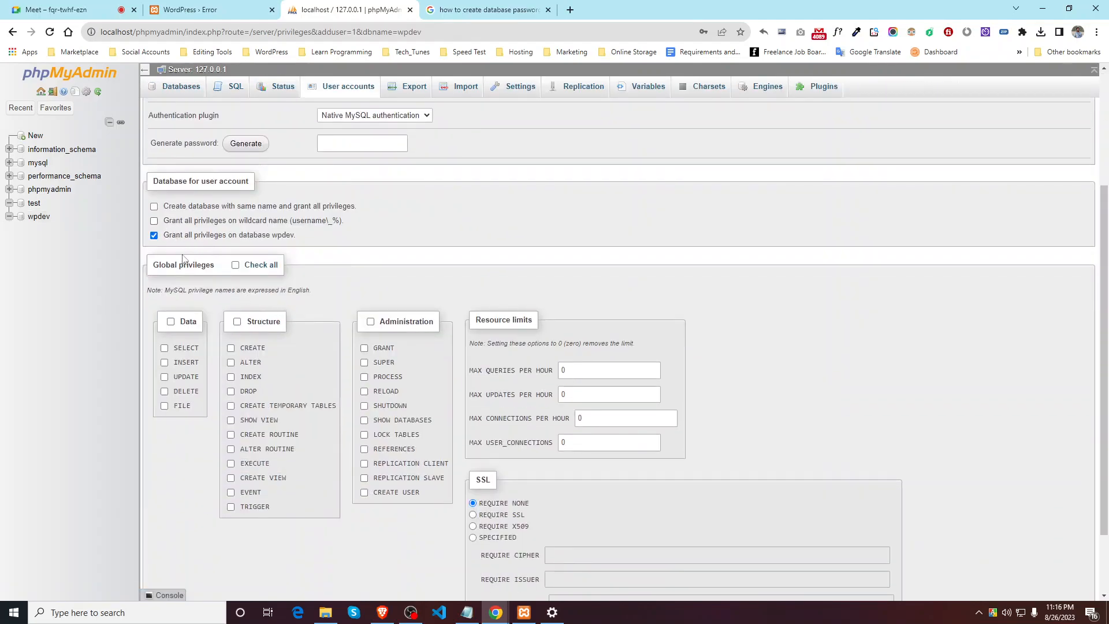
left_click(236, 266)
scroll(602, 442, "down", 2)
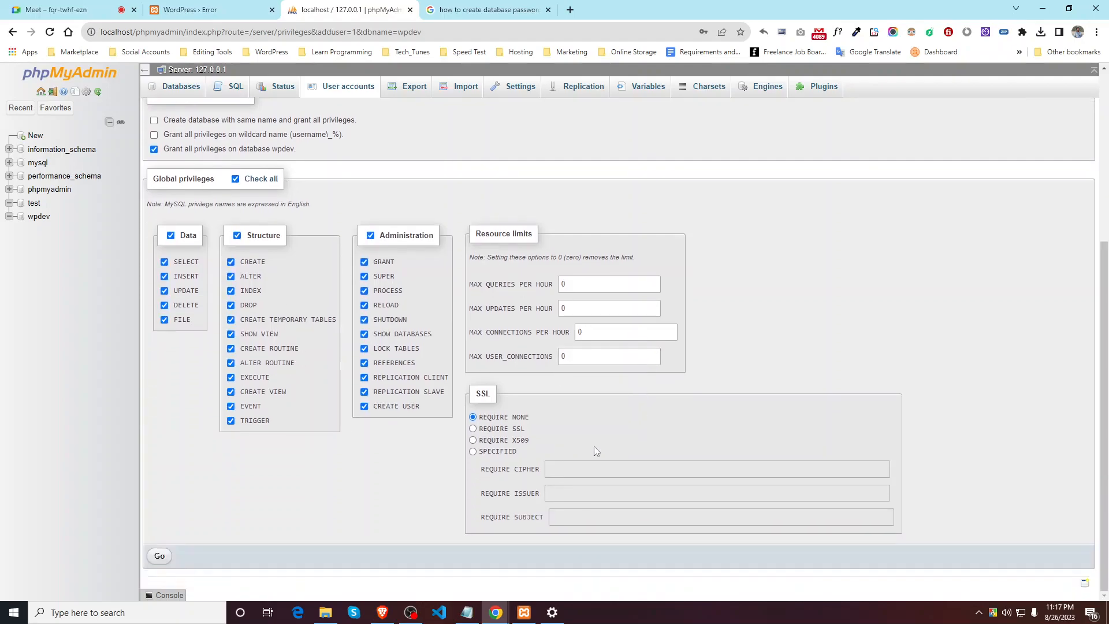
scroll(441, 305, "up", 5)
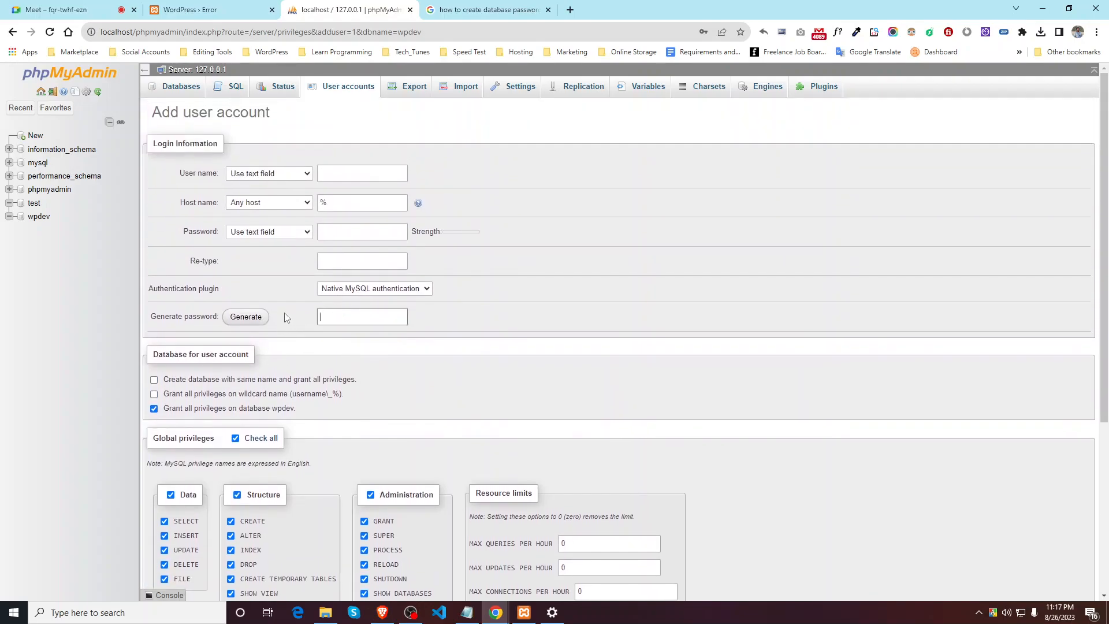
Step: Keep Any host, enter the account's user name, and generate a strong password
left_click(303, 203)
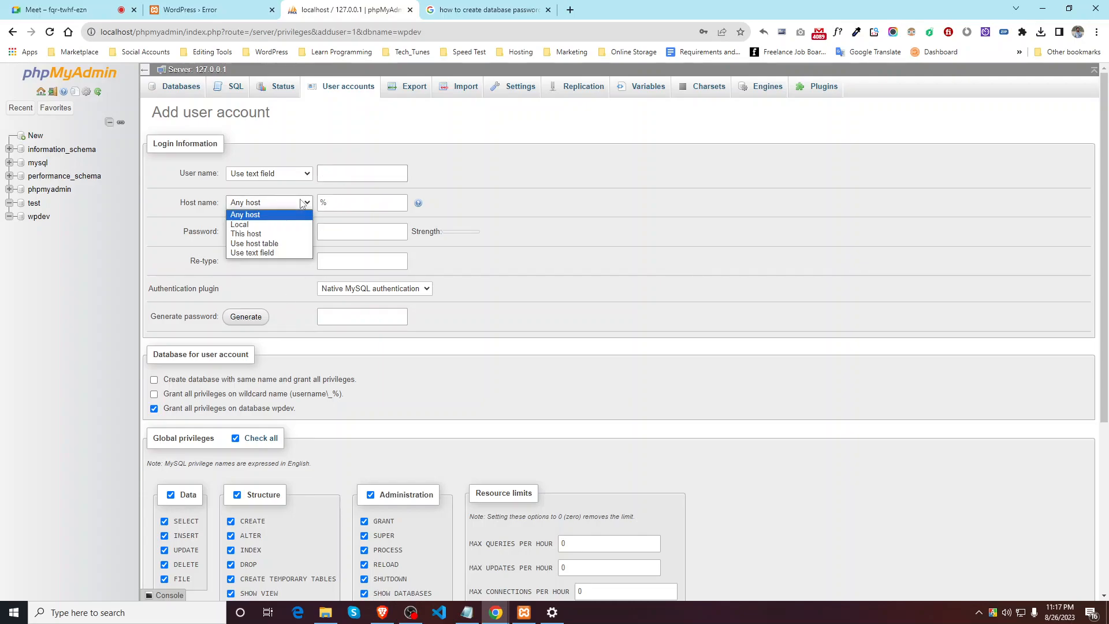
left_click(303, 203)
left_click(300, 179)
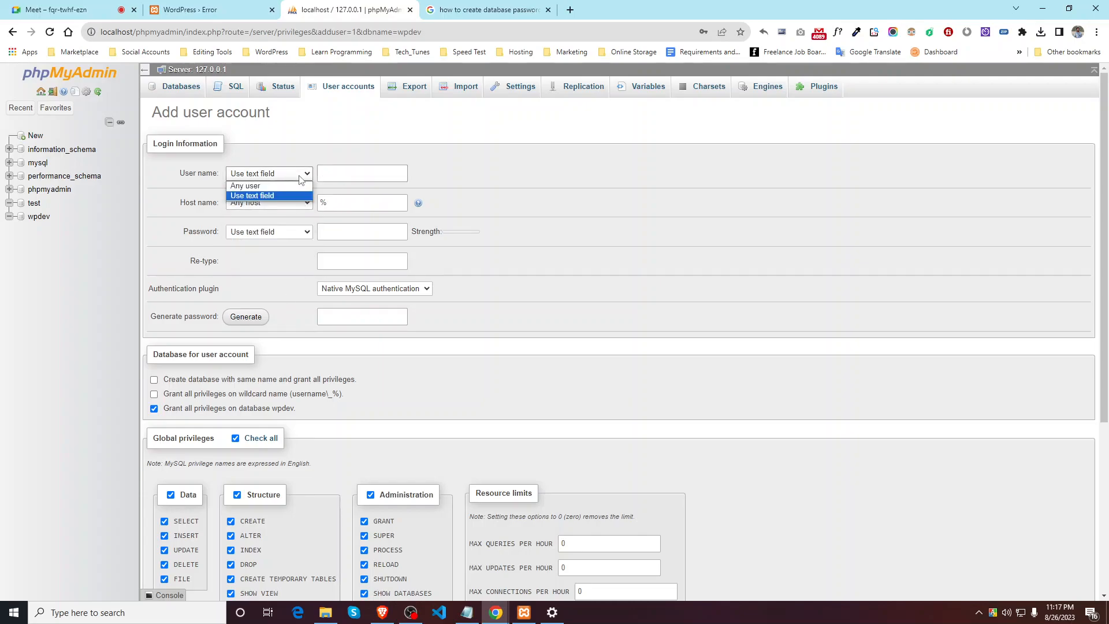
left_click(300, 178)
left_click(353, 173)
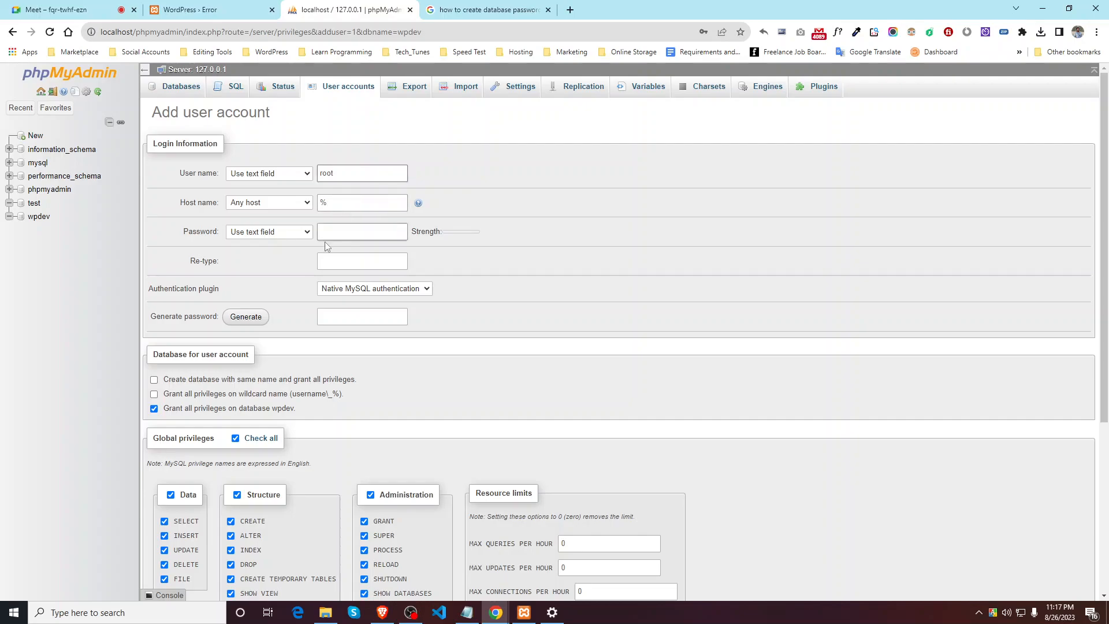
left_click(343, 231)
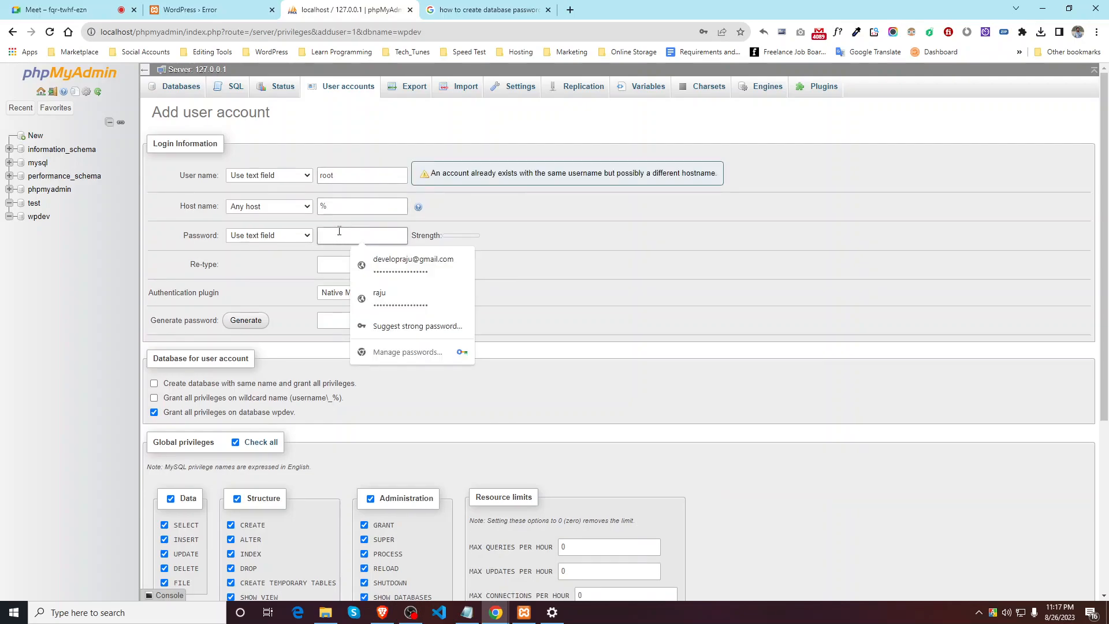
left_click(245, 320)
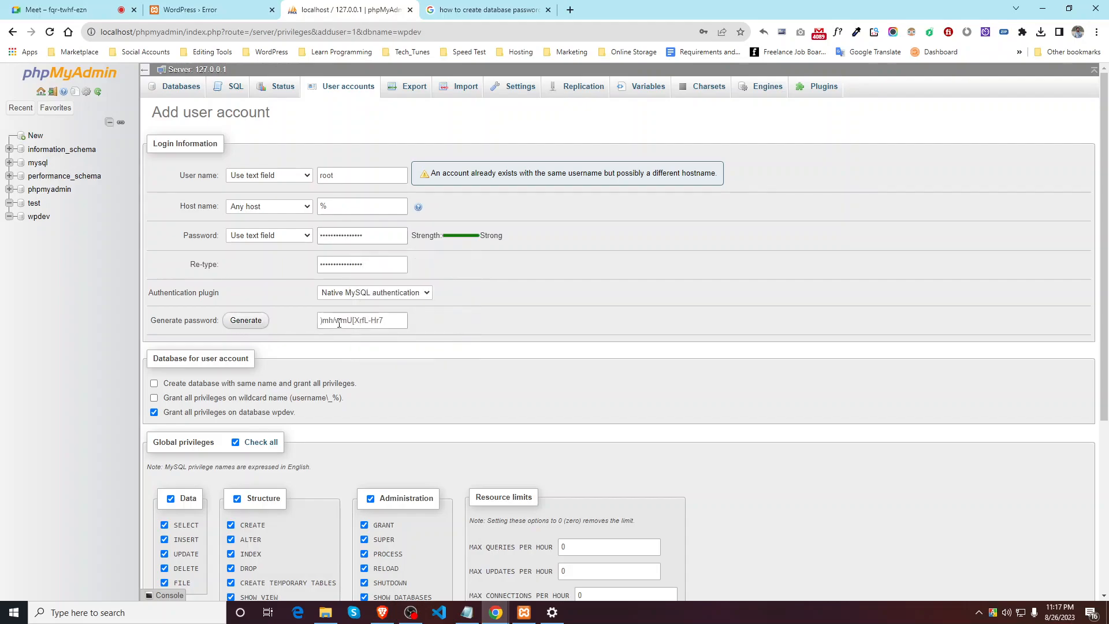
left_click_drag(400, 320, 266, 327)
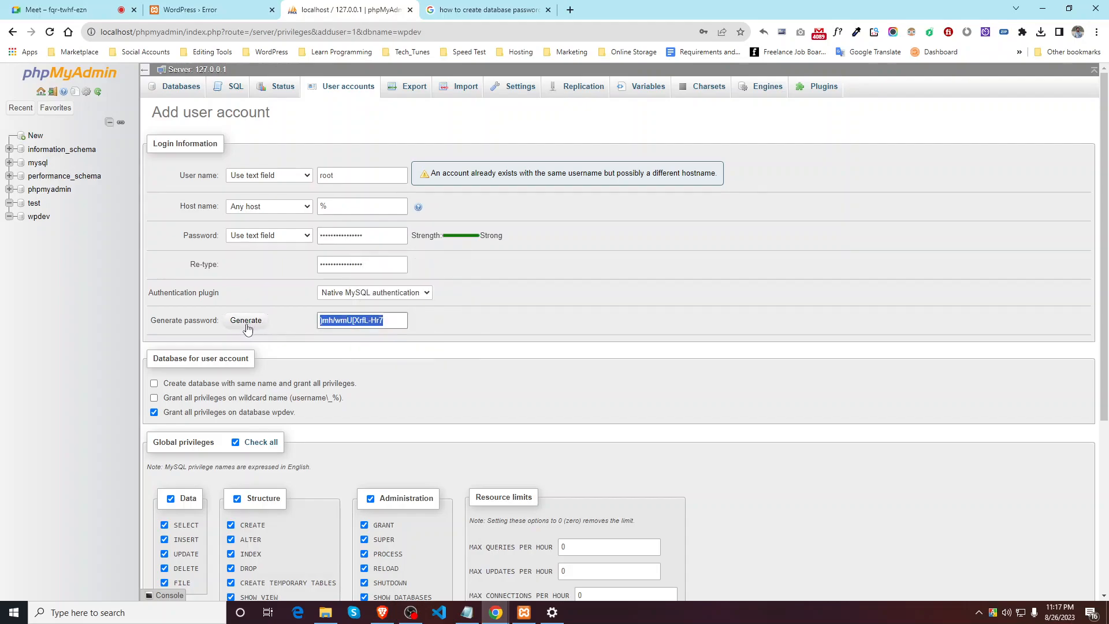
left_click(247, 327)
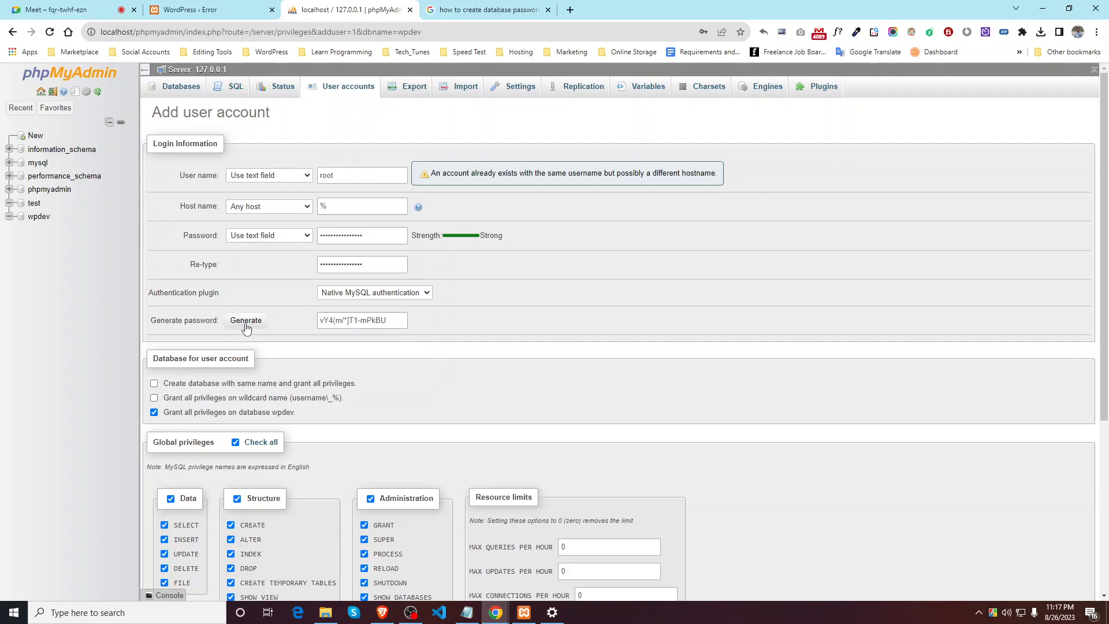
Step: Adjust the user name to avoid the existing account and regenerate the password
left_click(364, 174)
left_click(240, 321)
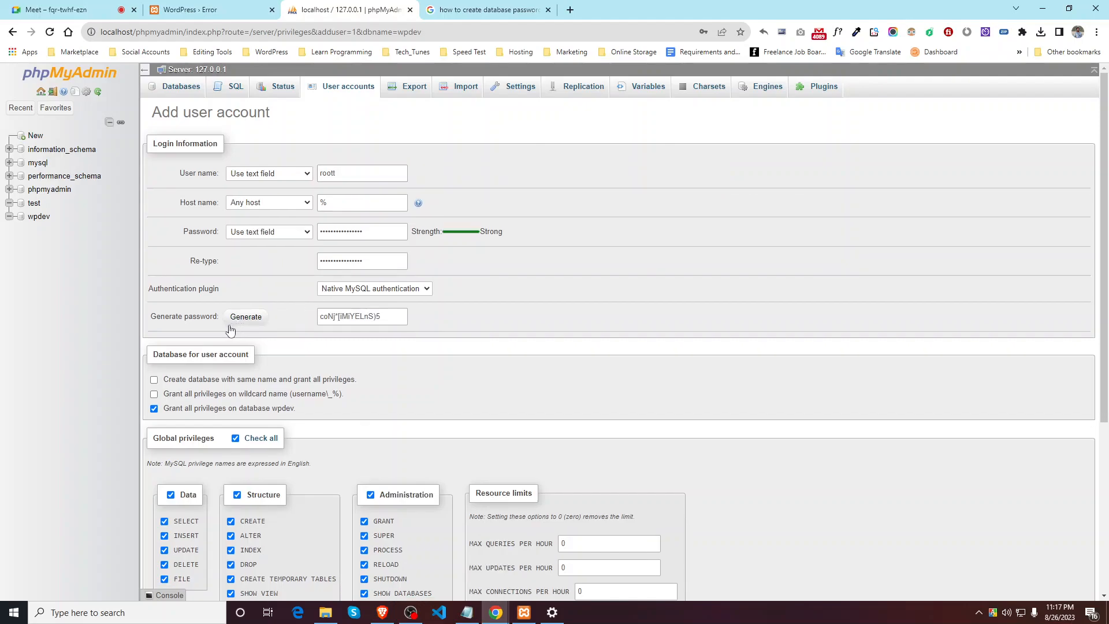
left_click(234, 316)
left_click(235, 314)
scroll(359, 280, "down", 5)
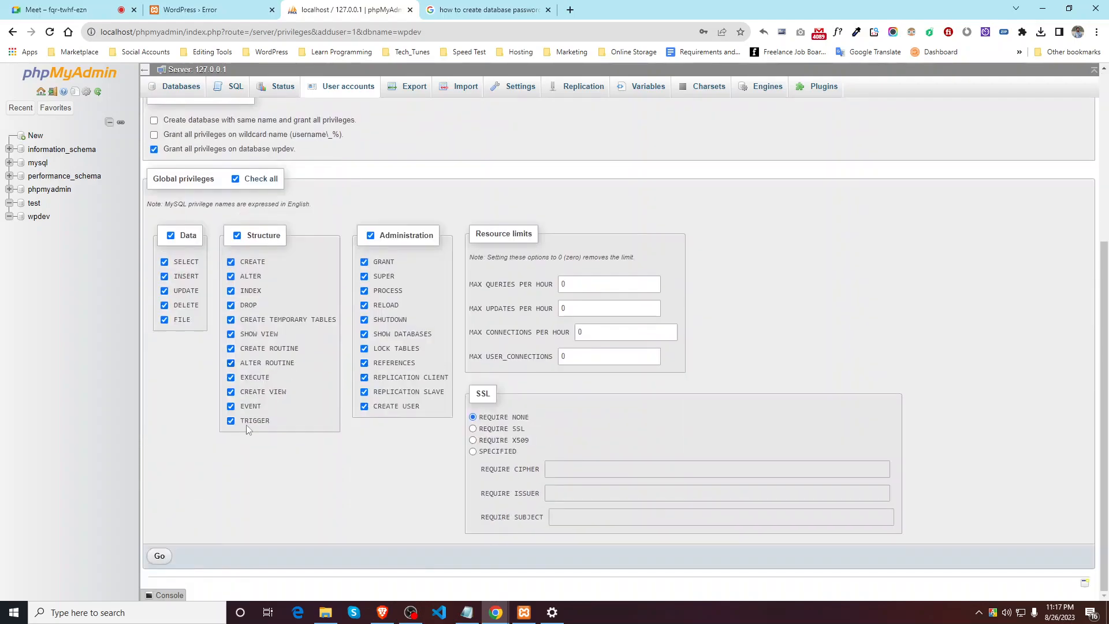
scroll(387, 323, "up", 2)
scroll(387, 315, "up", 3)
left_click_drag(398, 316, 283, 350)
scroll(284, 350, "down", 10)
Step: Create the account without saving its password and apply all privileges on wpdev
left_click(157, 557)
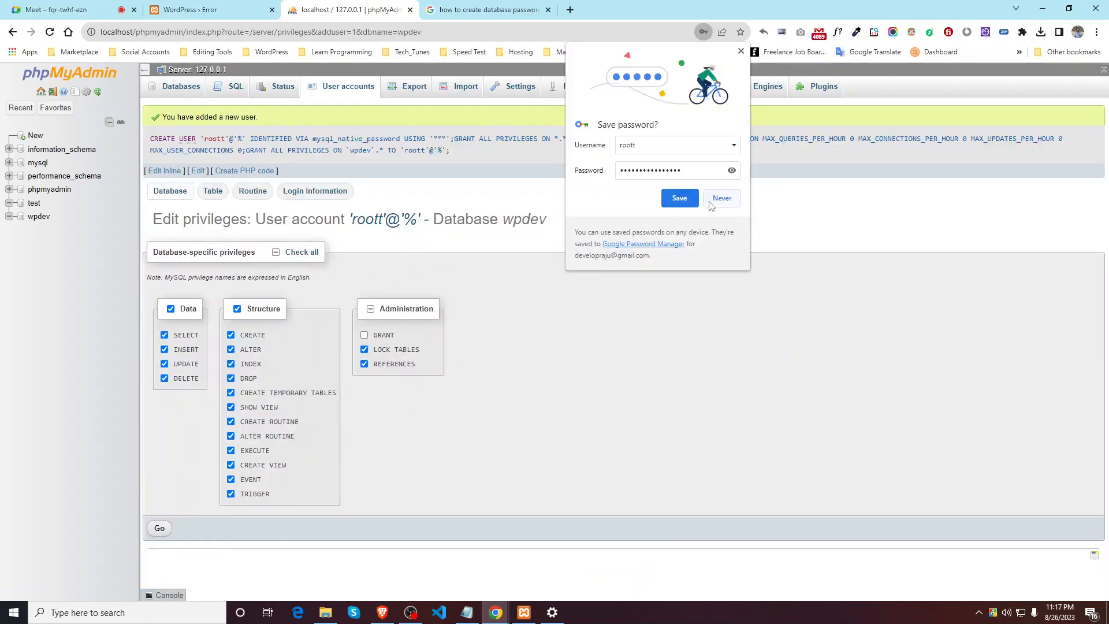
left_click(721, 198)
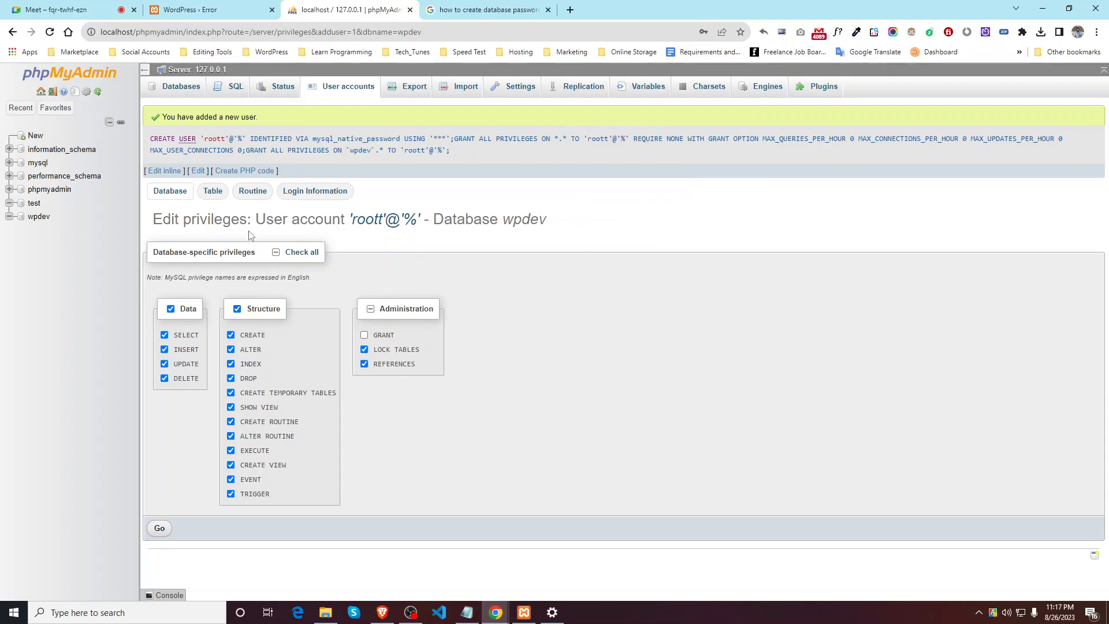
left_click(160, 528)
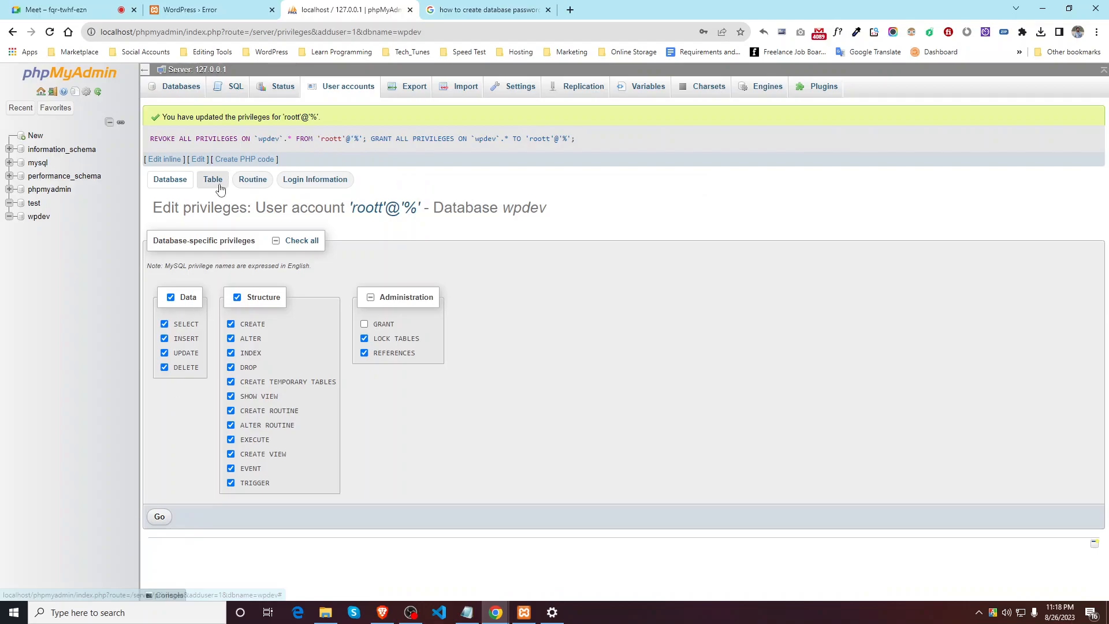
Step: Look over the account's table-specific, routine and login information settings
left_click(212, 180)
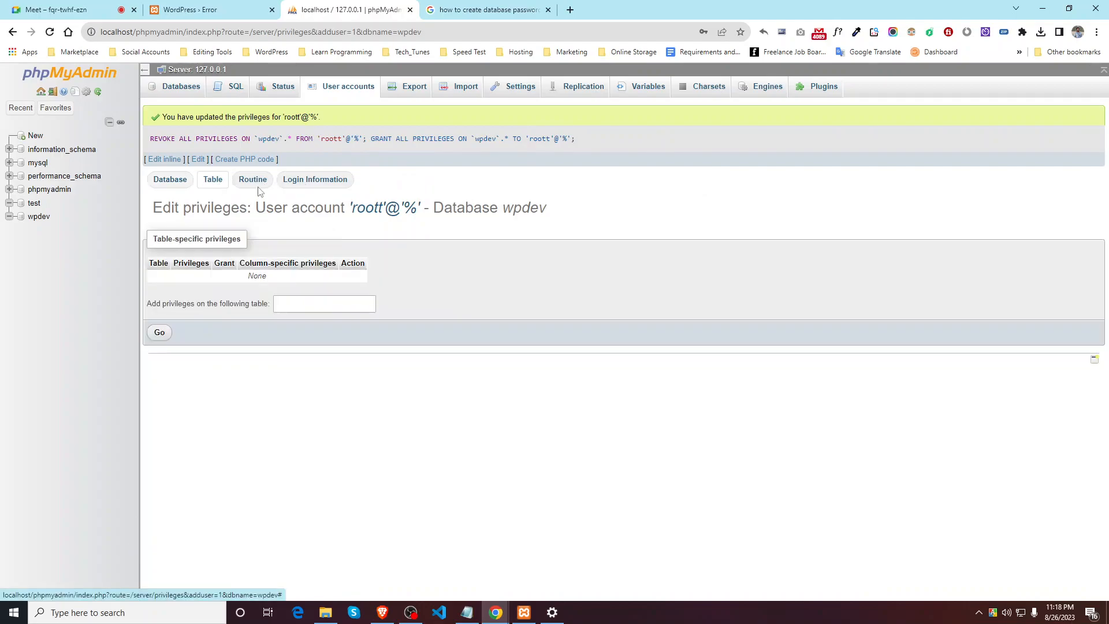
left_click(252, 180)
left_click(294, 180)
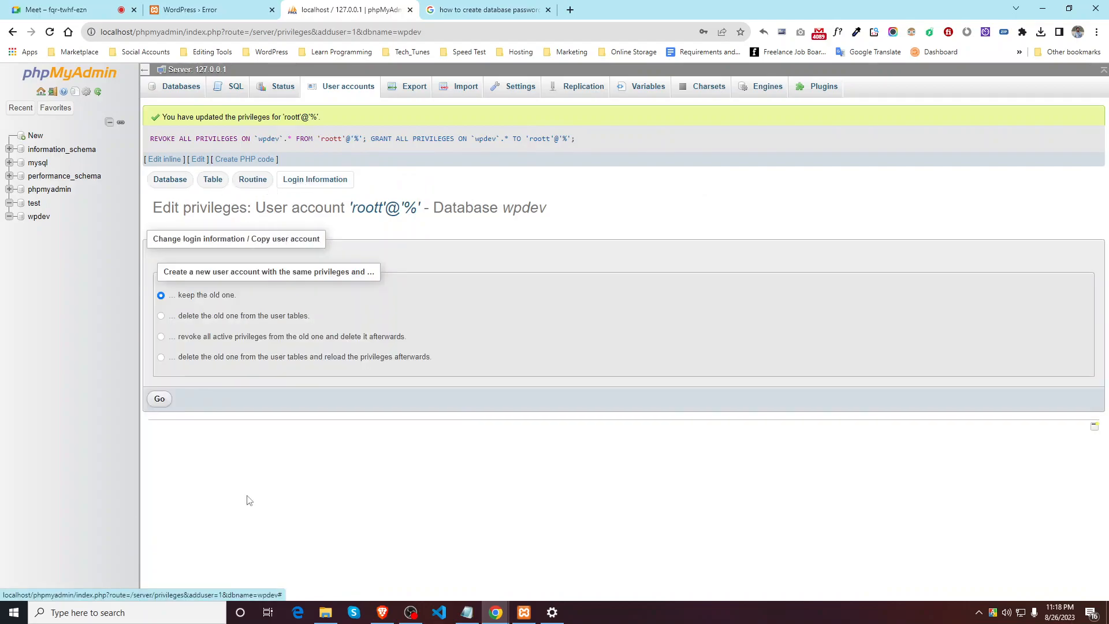
left_click(456, 6)
left_click(190, 10)
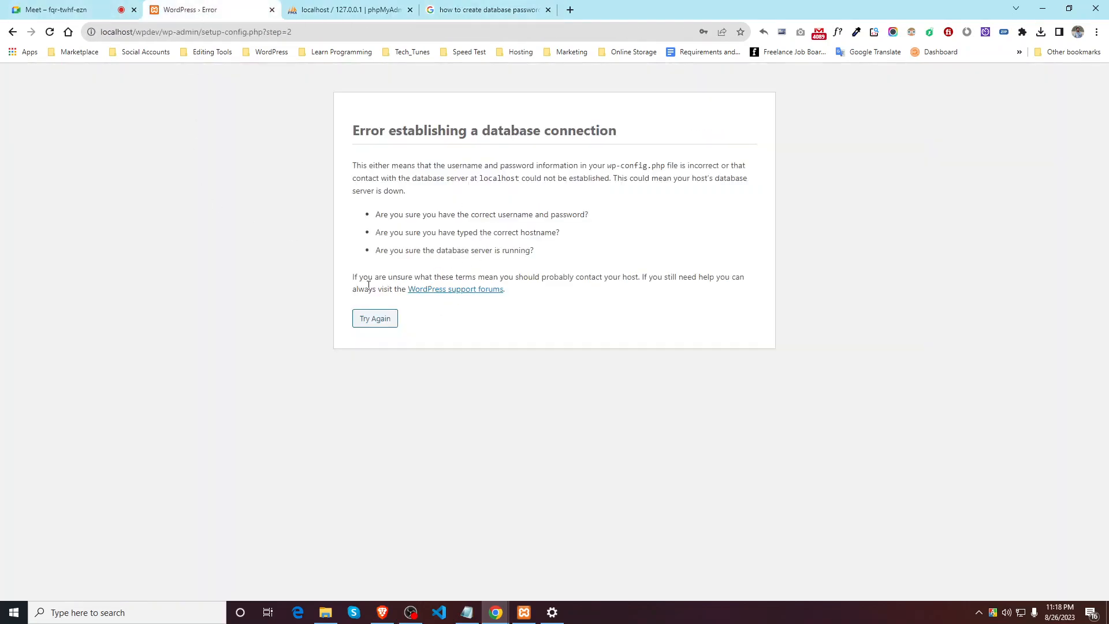
Step: Retry setup with the new user's pasted password and corrected username, then run the installation
left_click(365, 319)
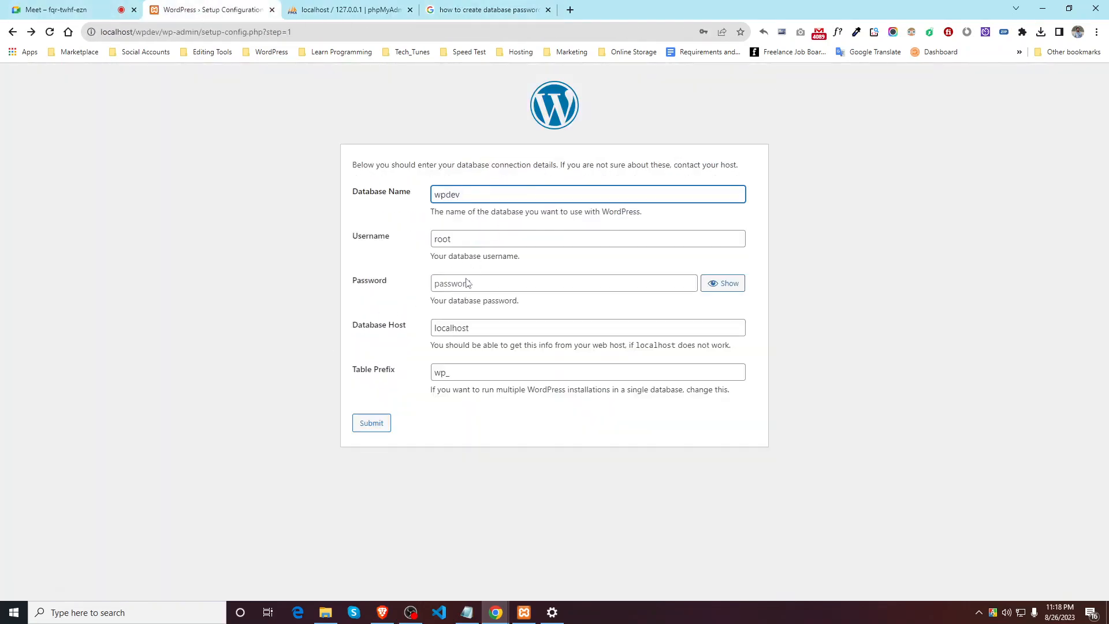
left_click(499, 282)
key("ctrl+v")
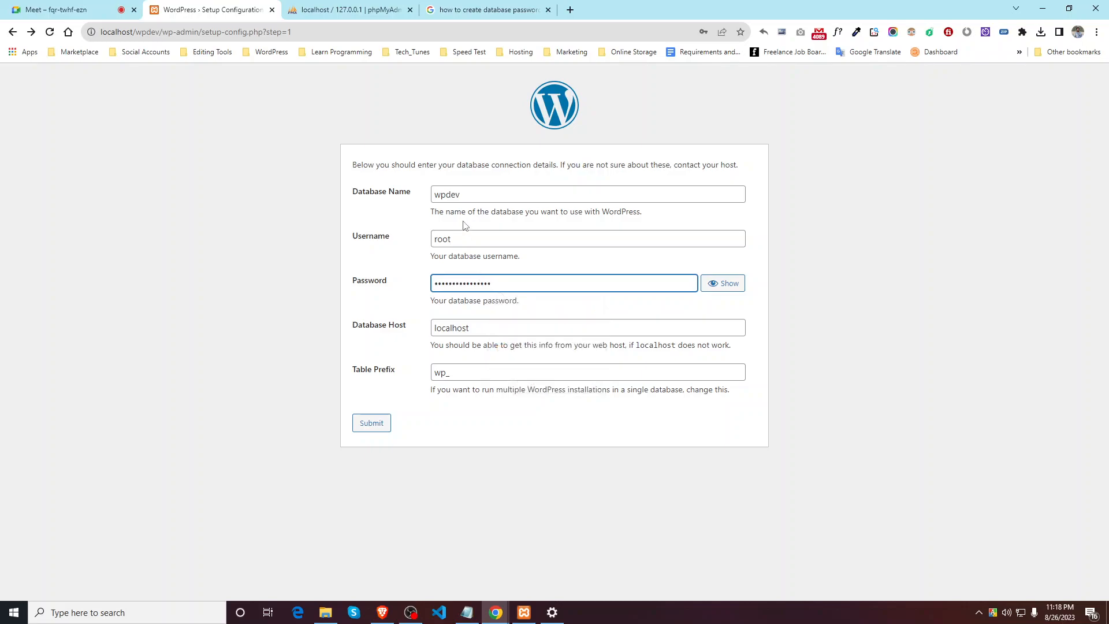
left_click(456, 234)
type("t")
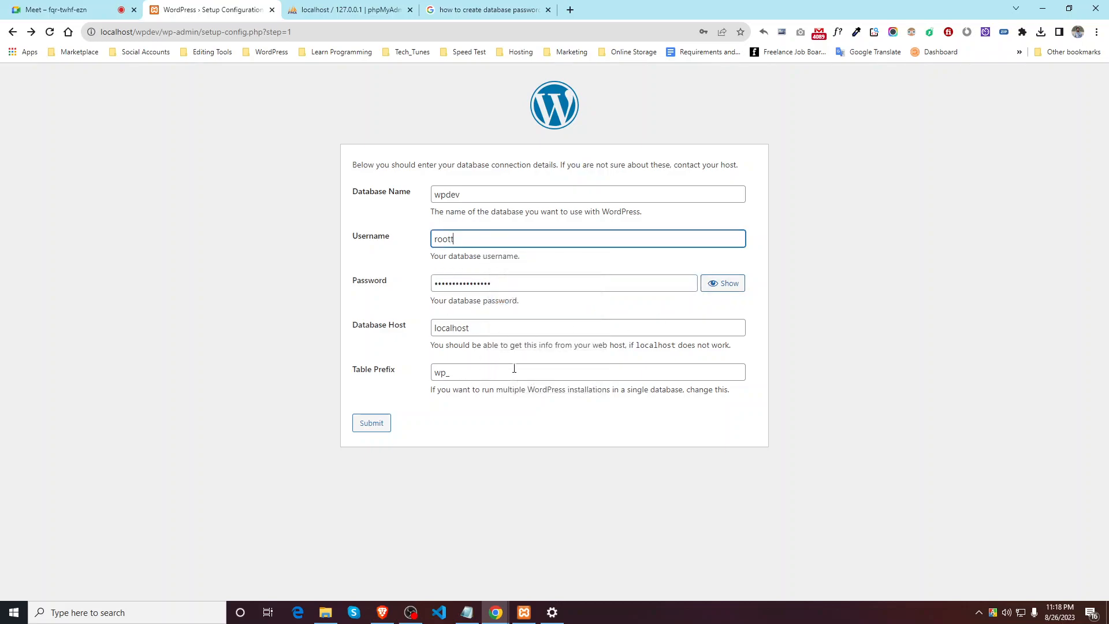
left_click(372, 425)
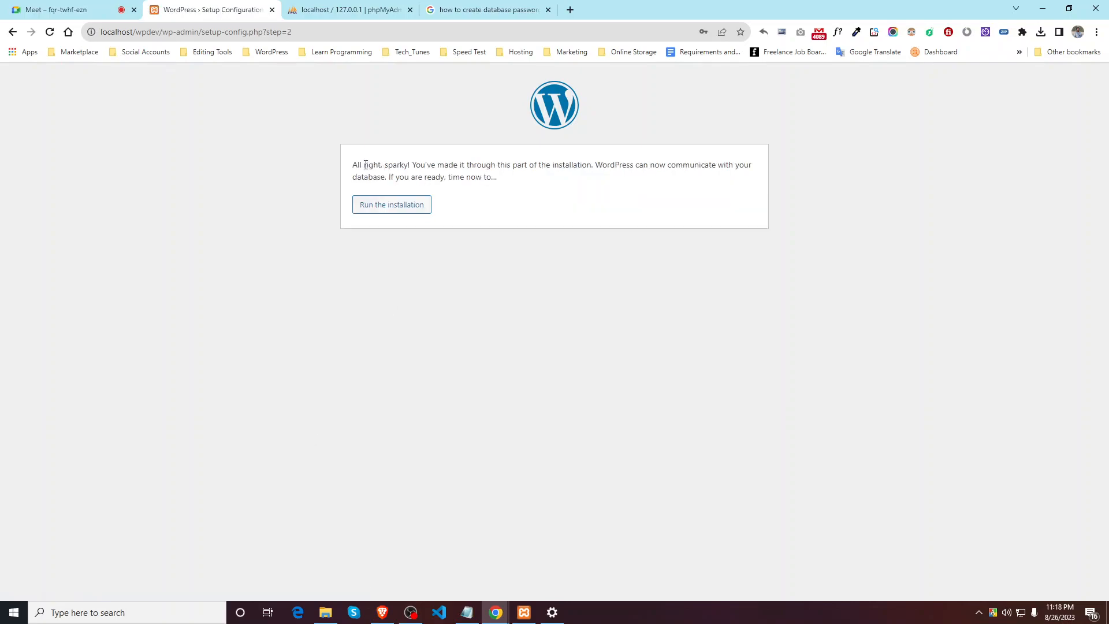
left_click_drag(357, 166, 432, 164)
left_click(405, 205)
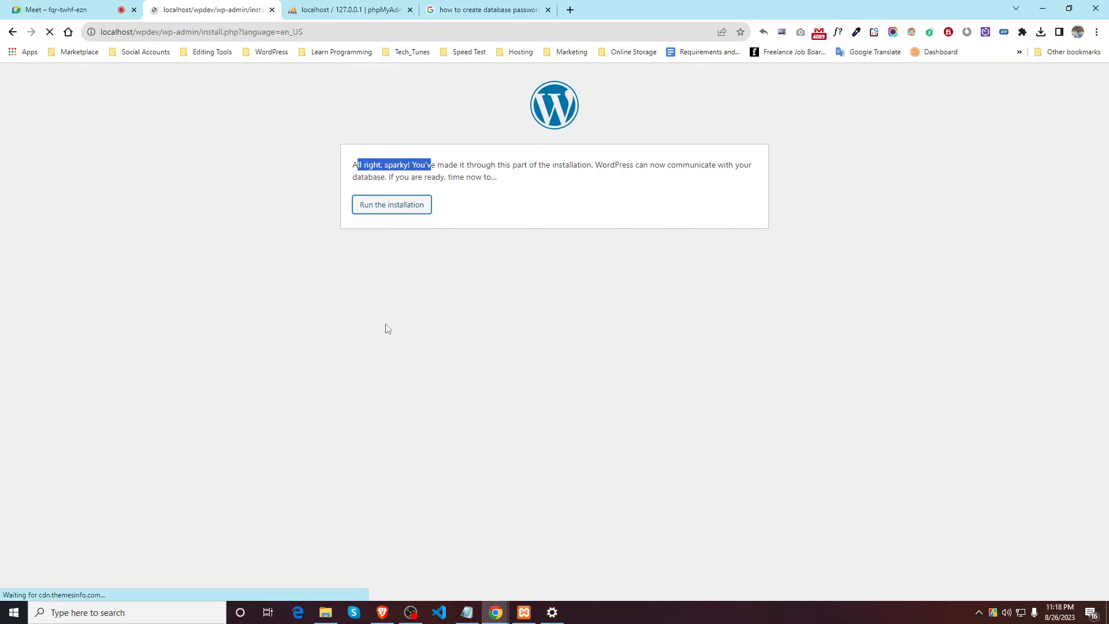
Step: Enter the site title 'WordPress Developer' and the admin username
left_click(452, 300)
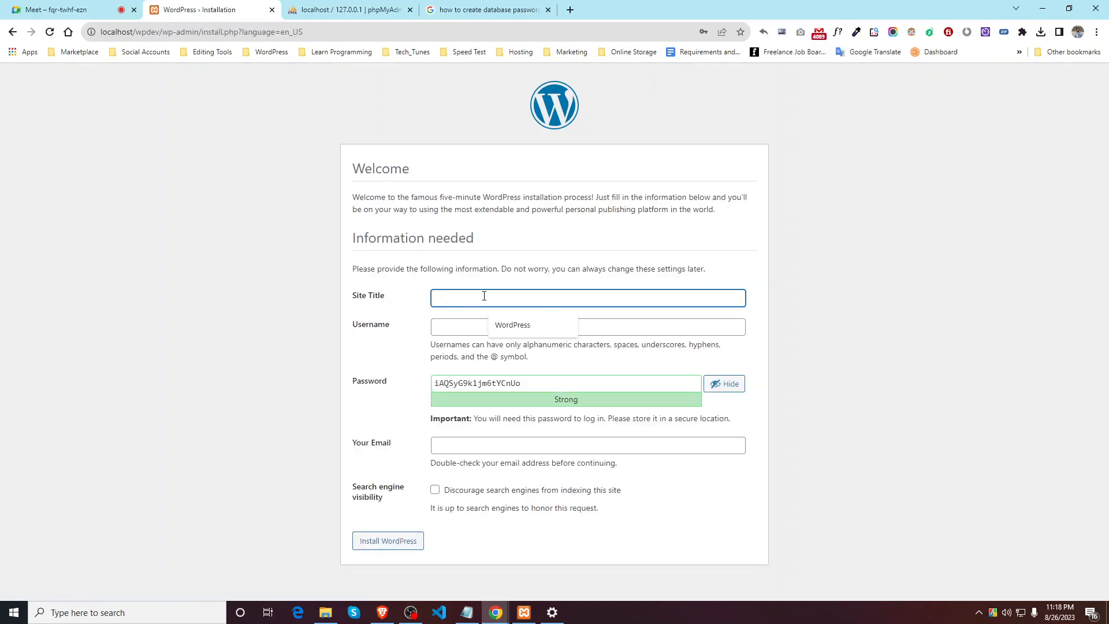
type("WordPress Developer")
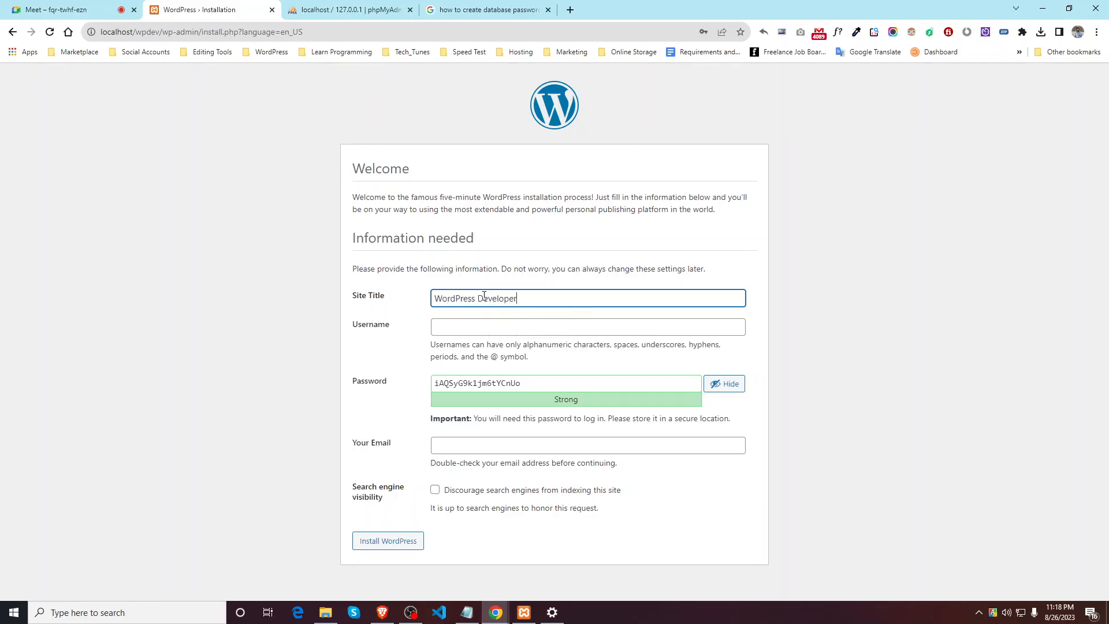
left_click(446, 332)
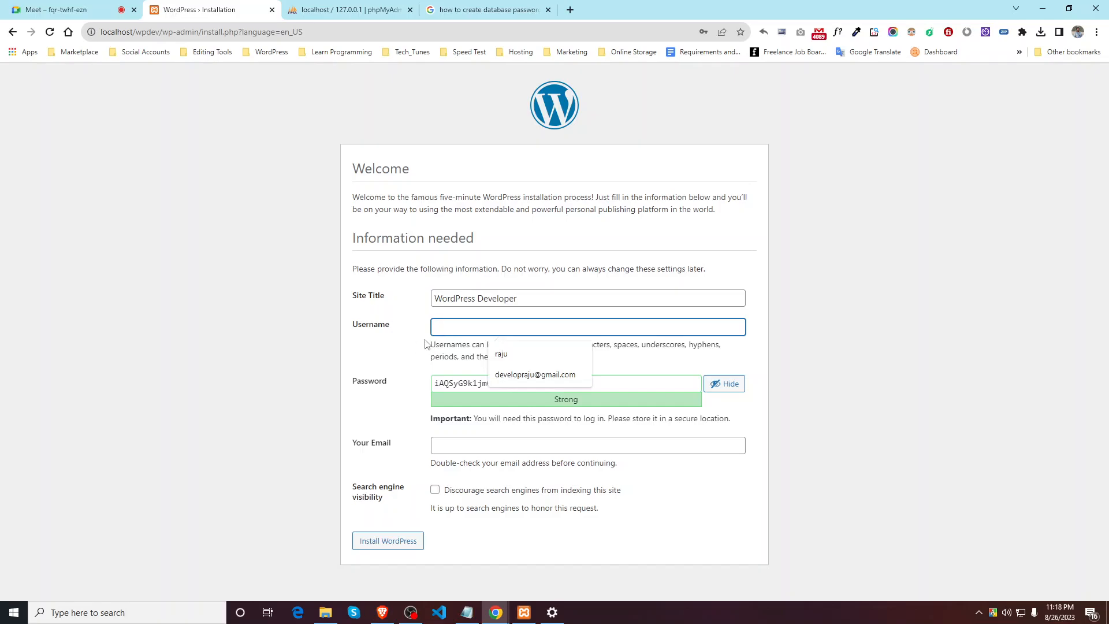
type("raju")
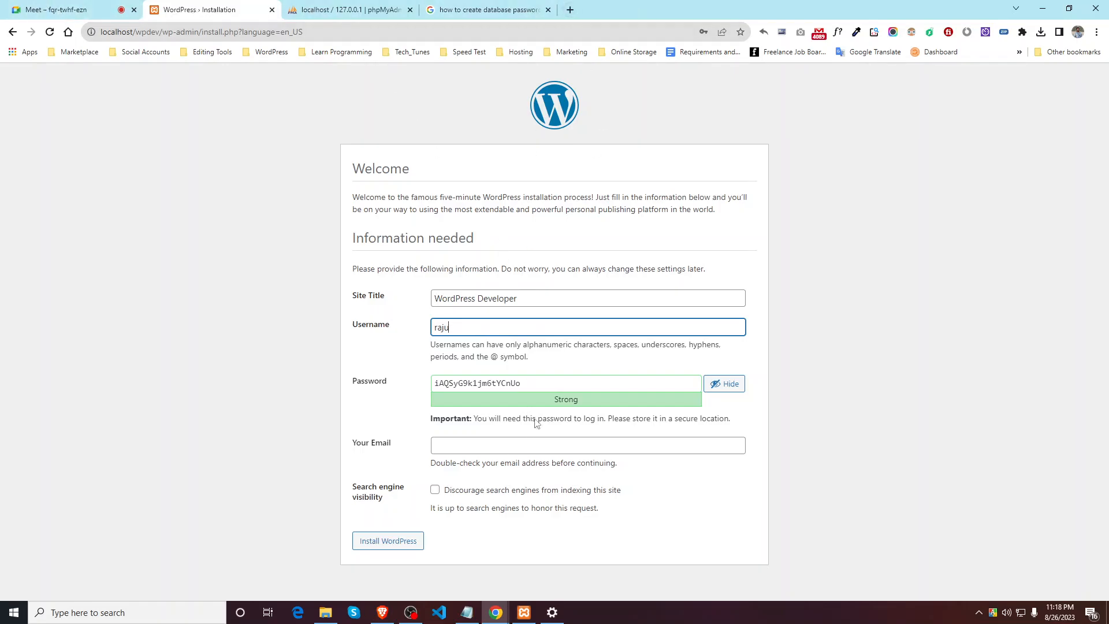
left_click(569, 8)
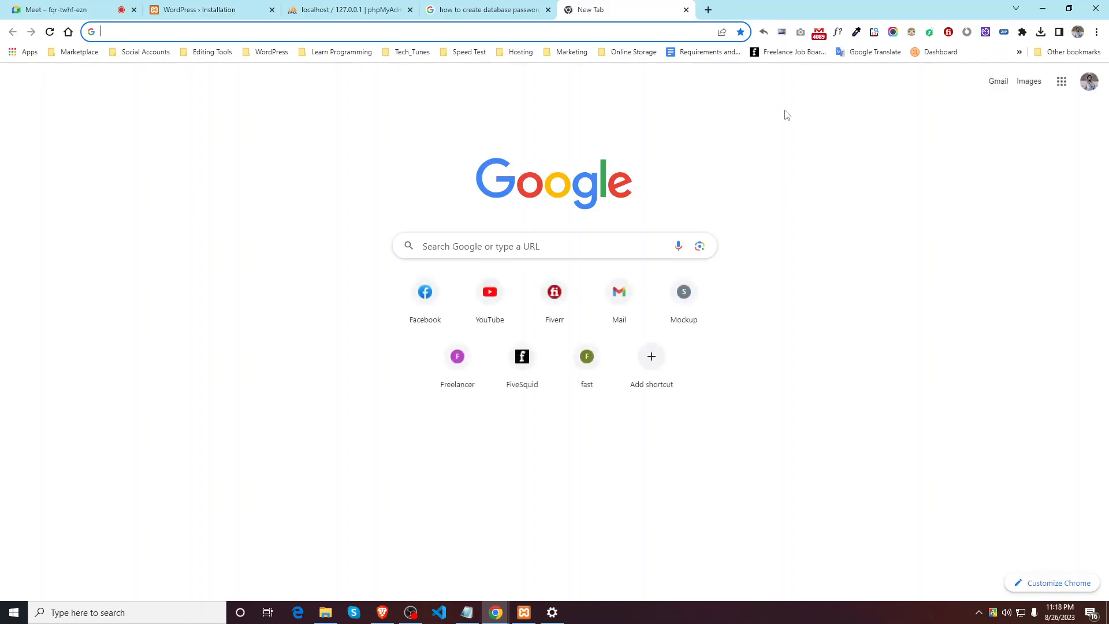
left_click(481, 6)
left_click(404, 7)
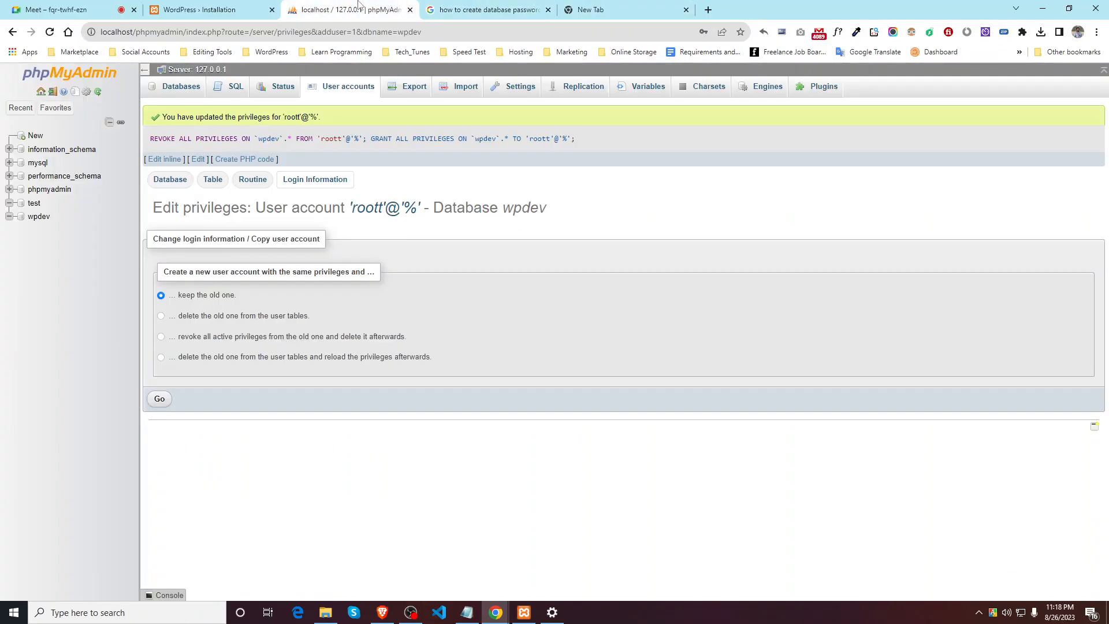
left_click(241, 6)
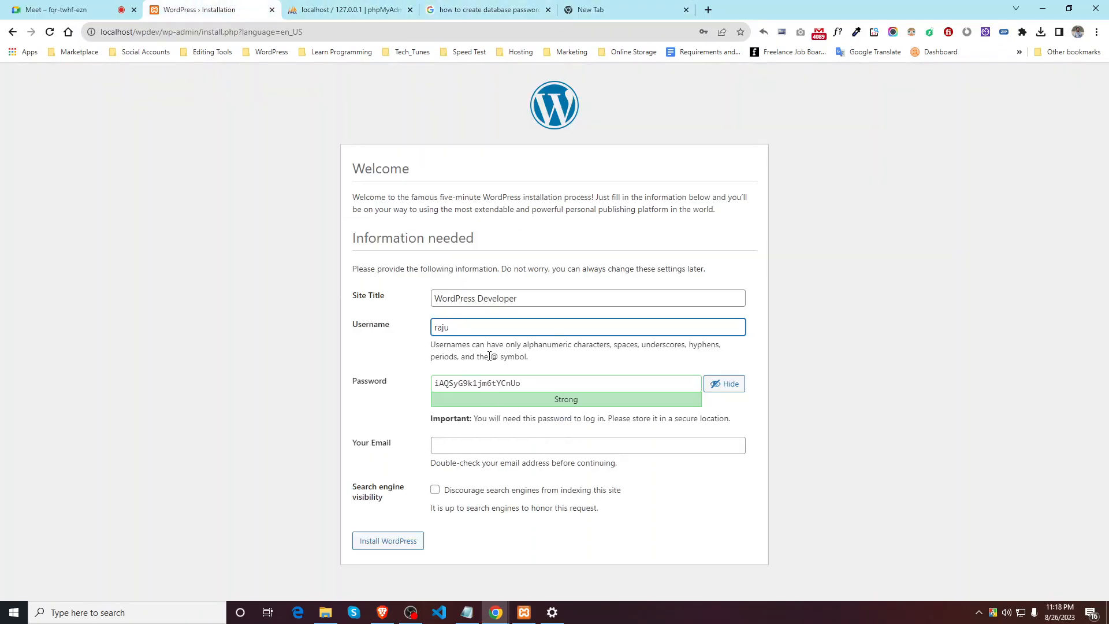
Step: Replace the suggested password with a weak one, confirm its use, and discourage search indexing
left_click_drag(548, 384, 299, 416)
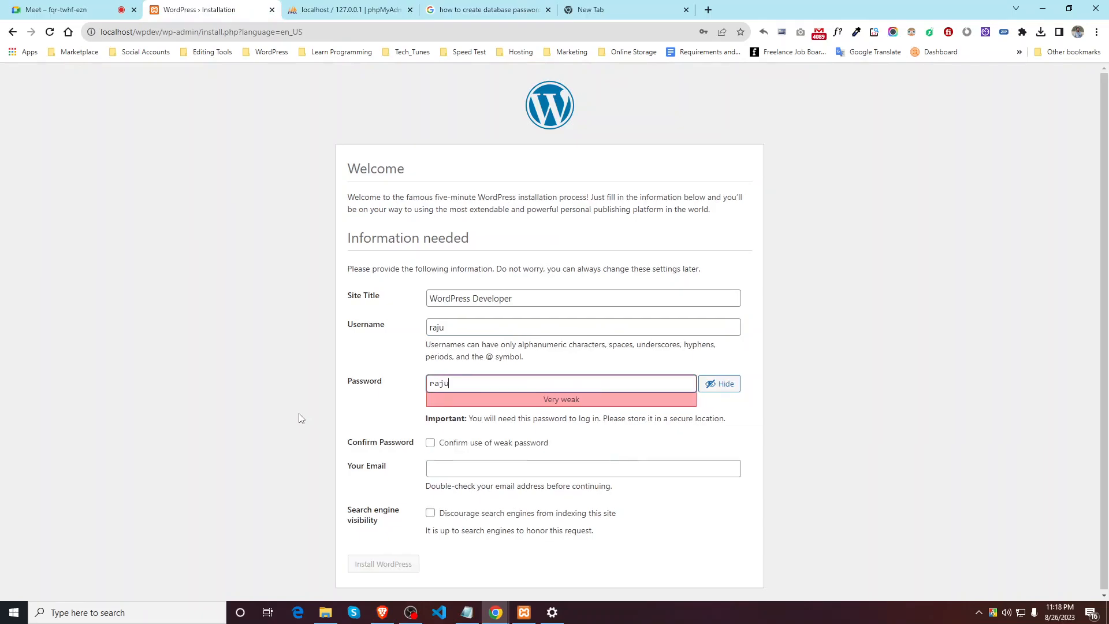
left_click(430, 444)
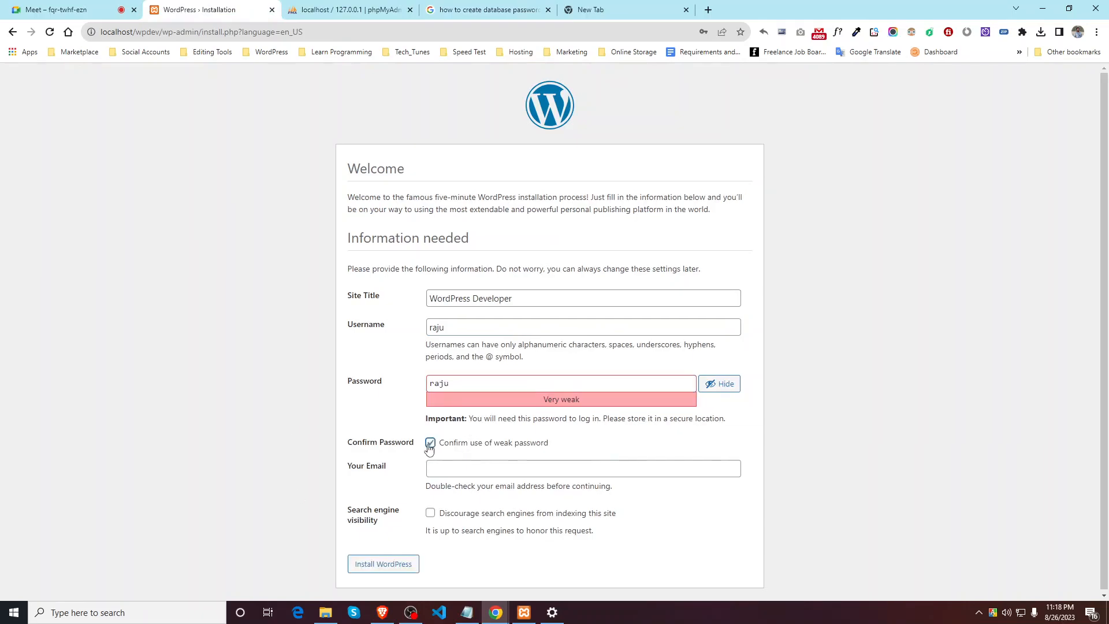
left_click(484, 386)
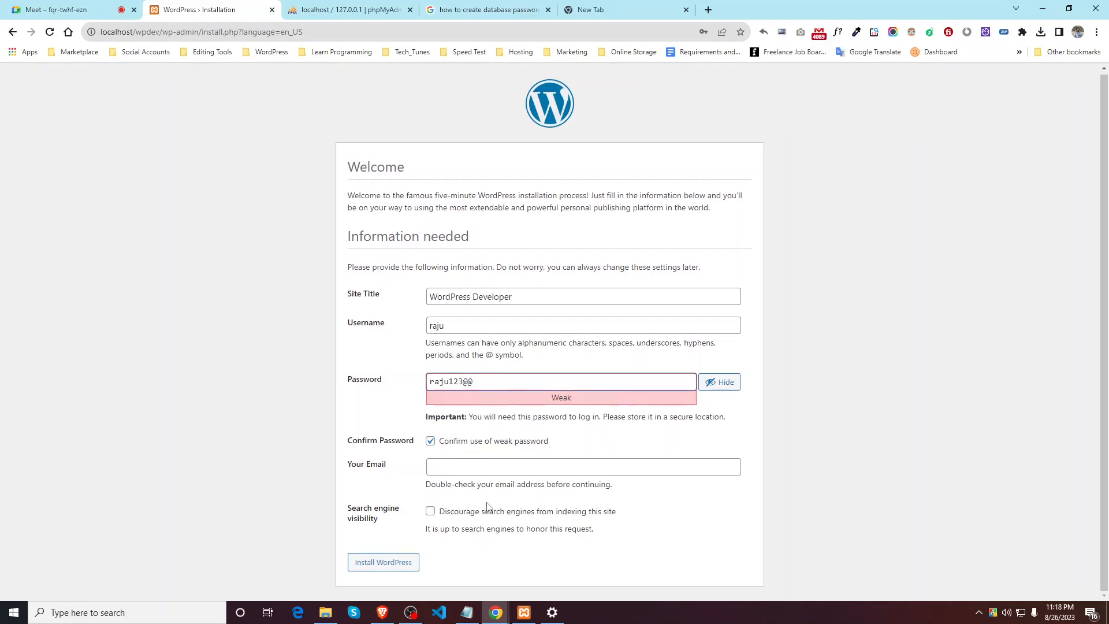
left_click(431, 512)
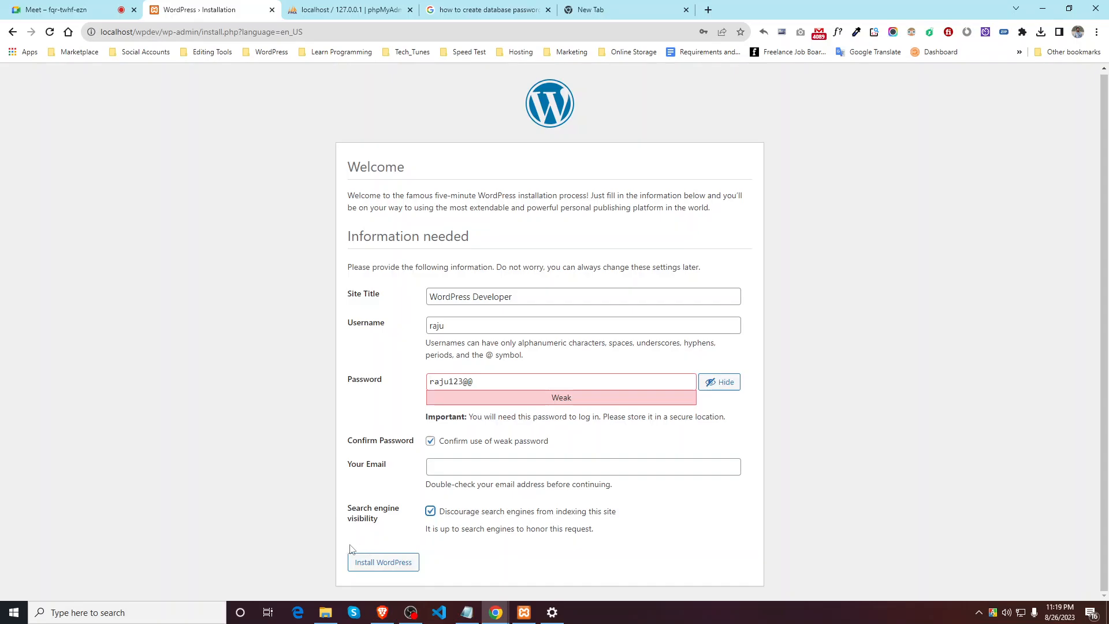
Step: Accept the weak password, autofill the admin e-mail, and install WordPress
left_click(370, 563)
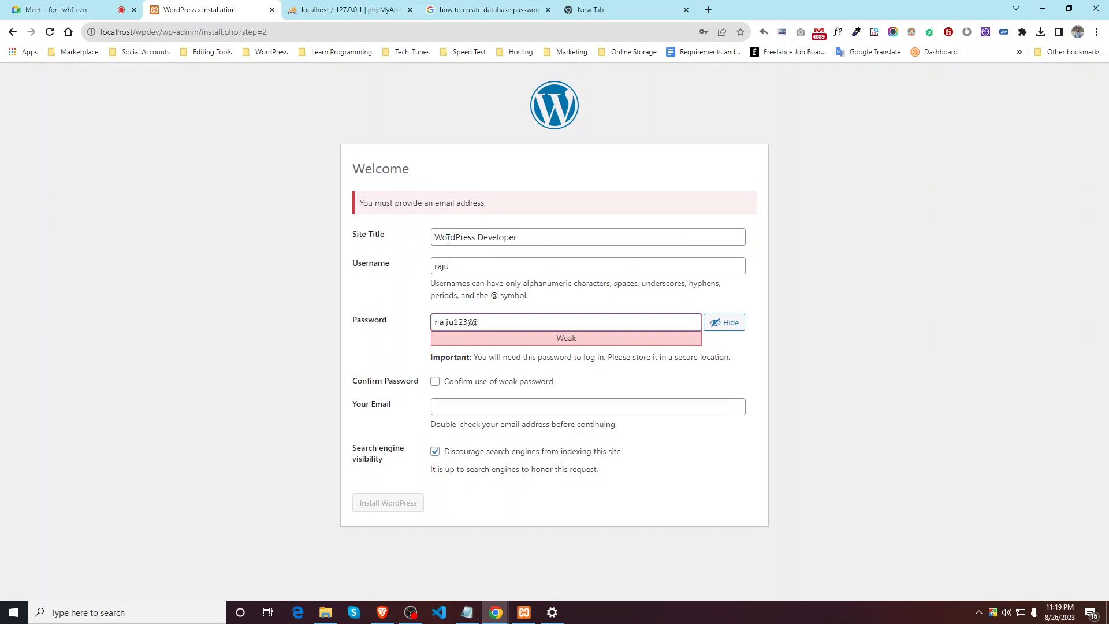
left_click(435, 382)
left_click(454, 411)
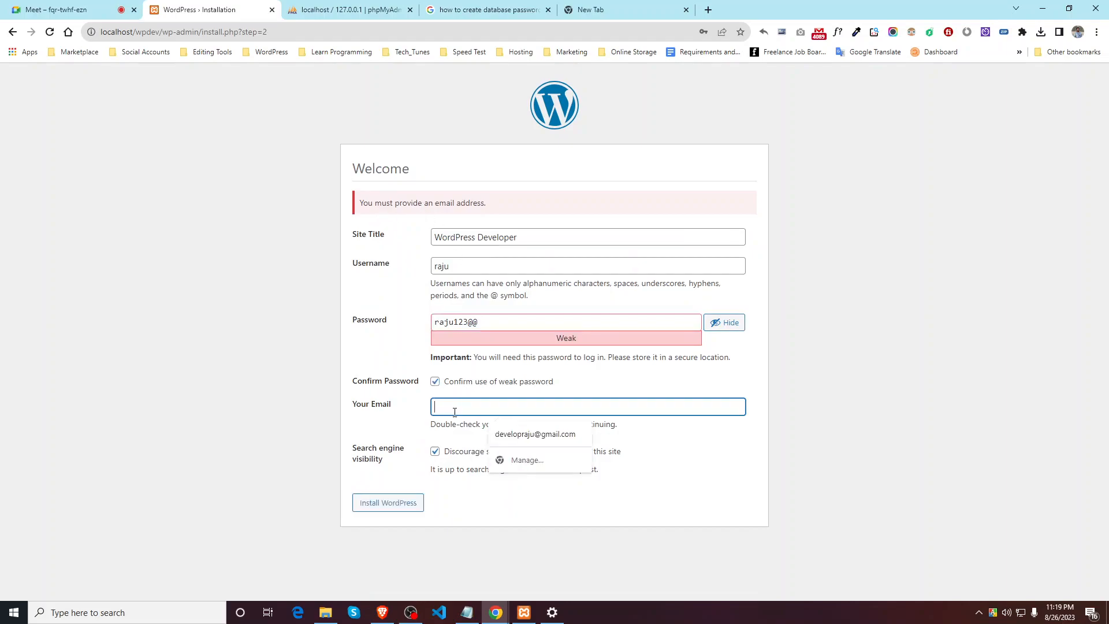
left_click(535, 434)
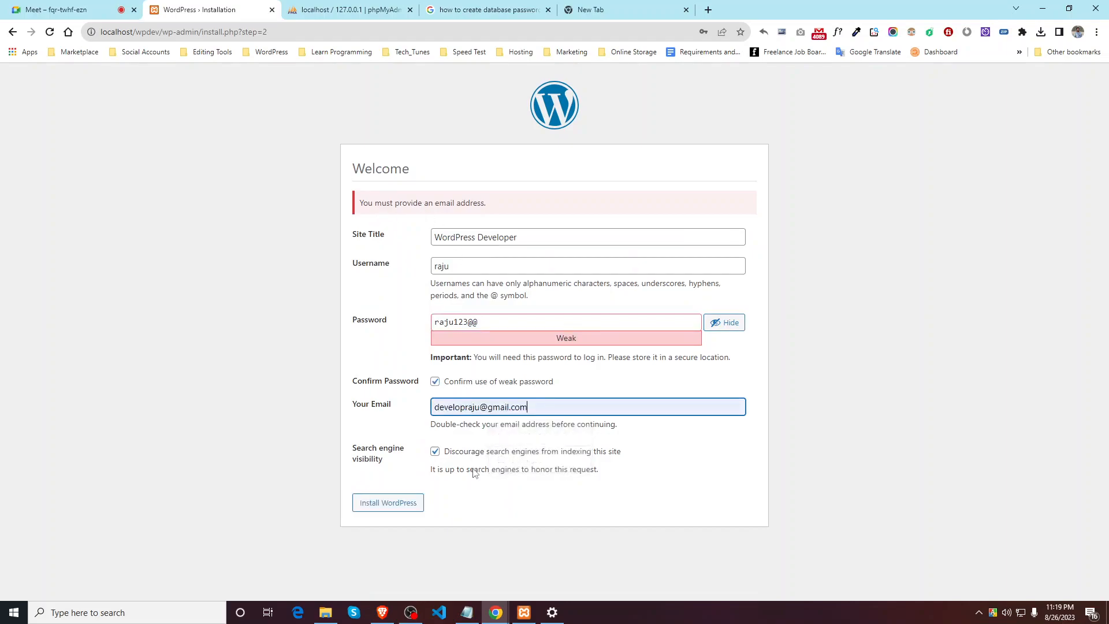
left_click(384, 503)
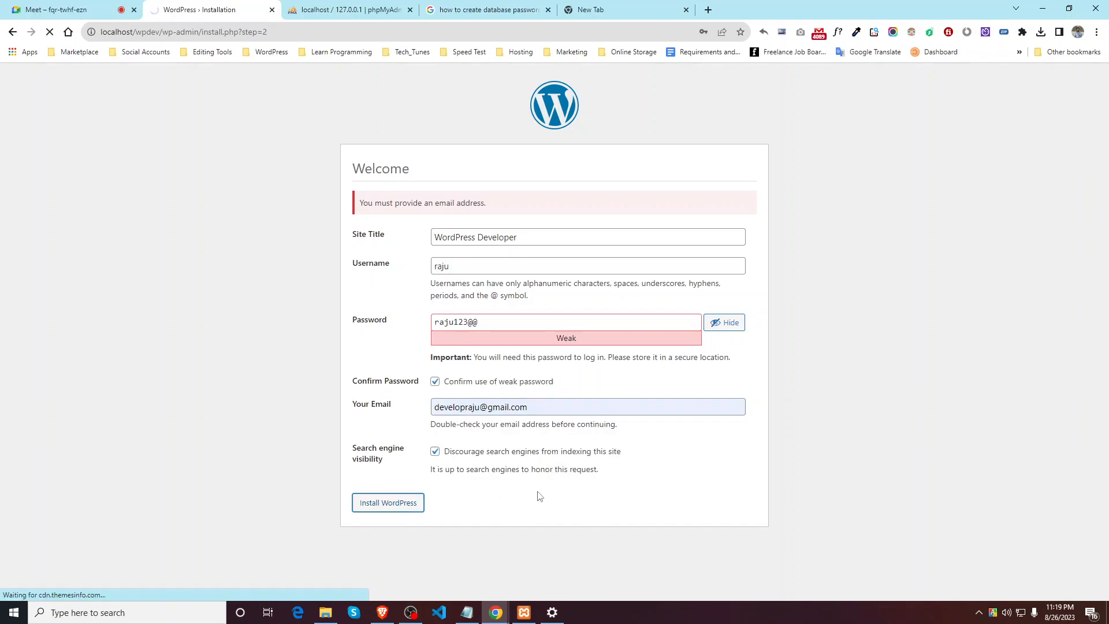
left_click(712, 198)
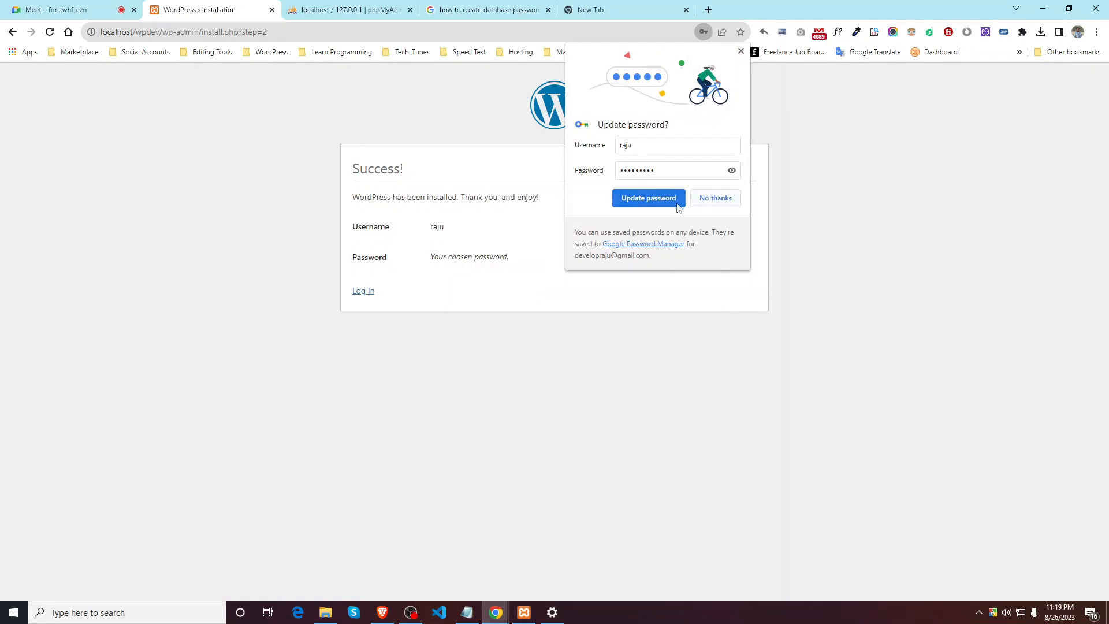
Step: On the login page, replace the autofilled e-mail with the admin username
left_click(363, 291)
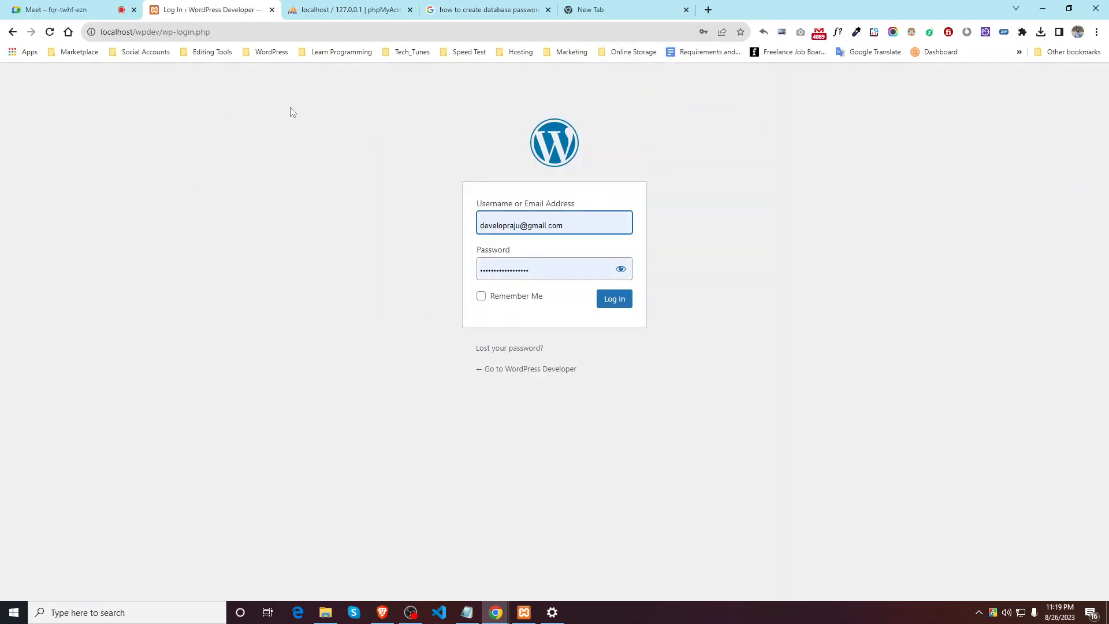
left_click(602, 223)
left_click_drag(617, 224, 468, 227)
key("ctrl+a")
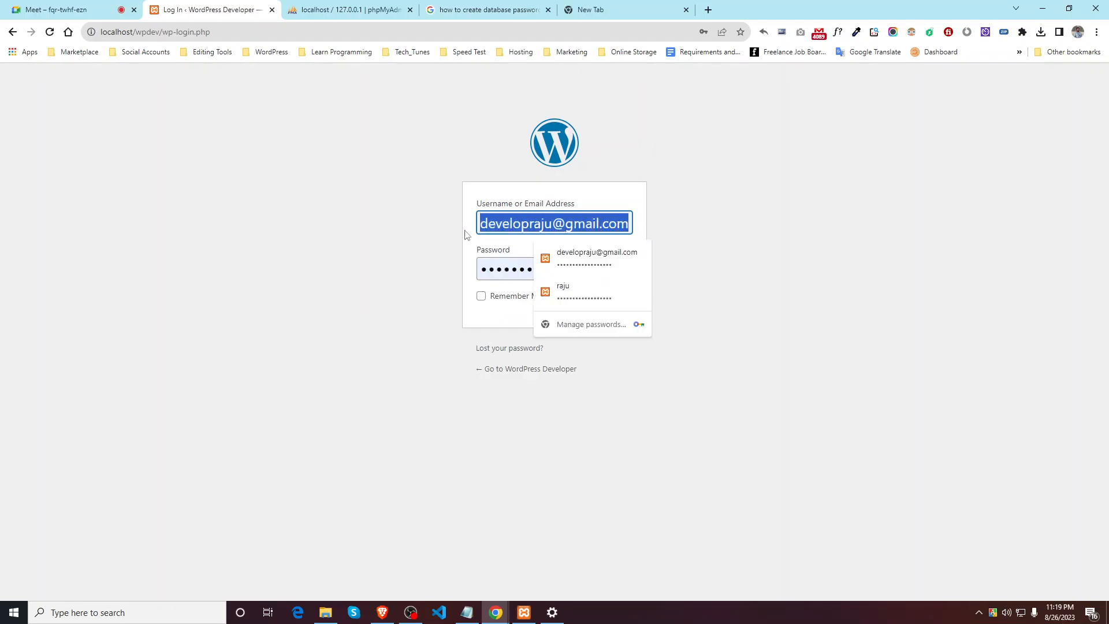
type("raju")
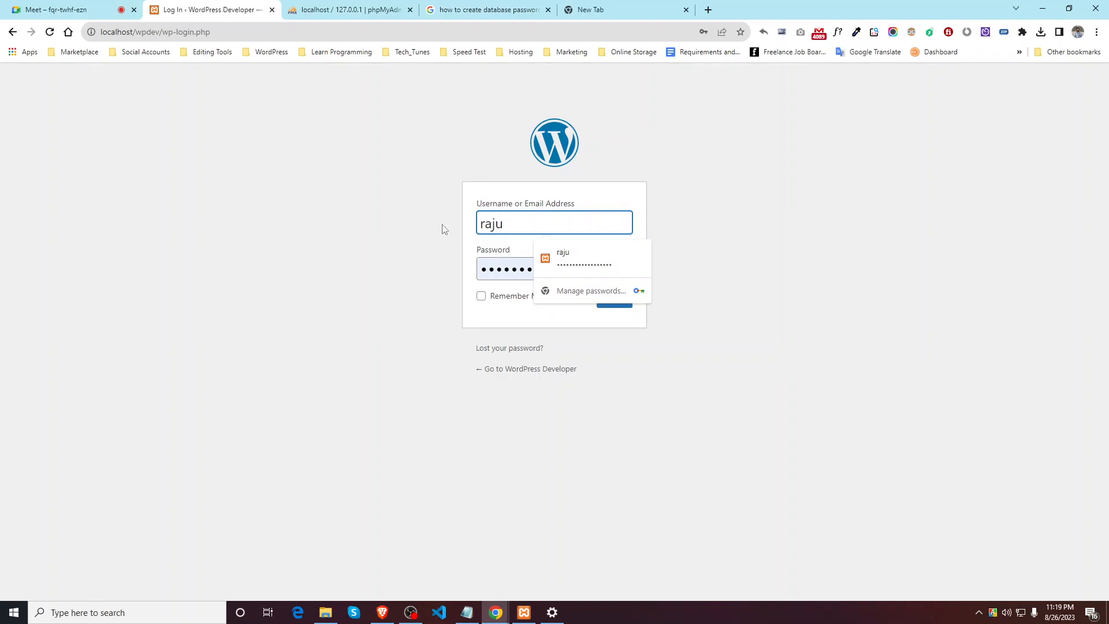
left_click(444, 229)
Step: Replace the autofilled password with the admin password, tick Remember Me, and log in
left_click(621, 269)
left_click_drag(580, 269, 460, 275)
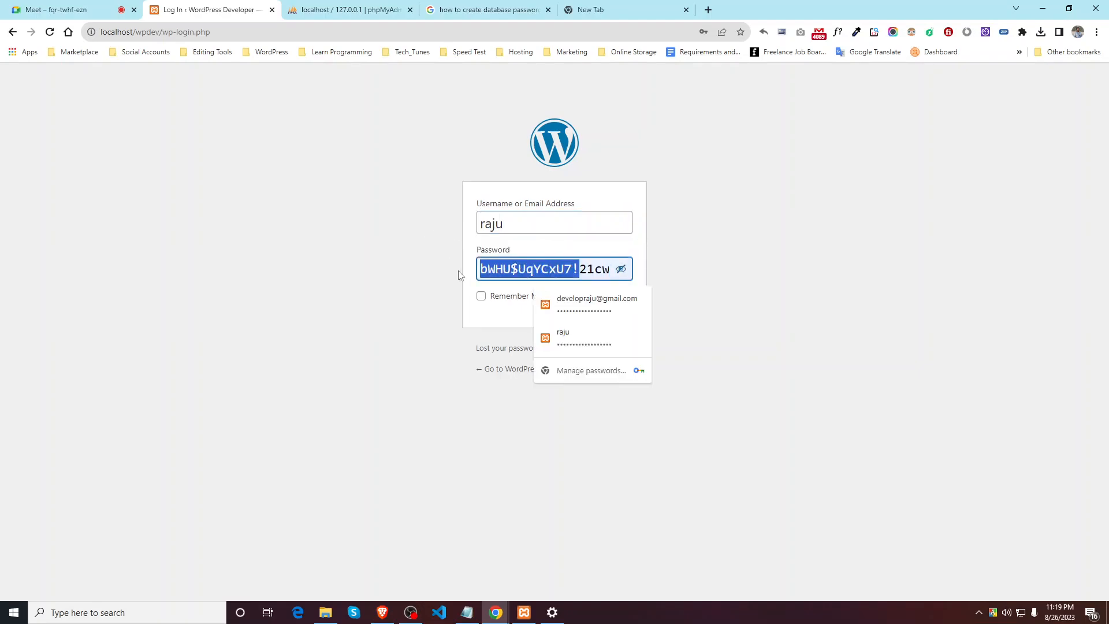
key("ctrl+a")
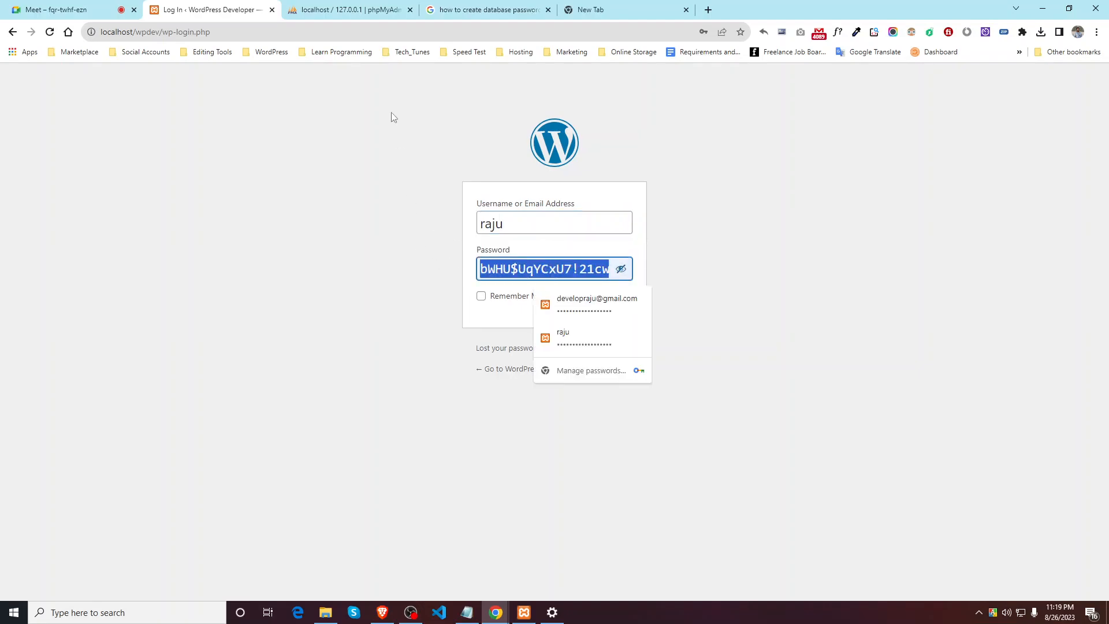
key("ctrl+Tab")
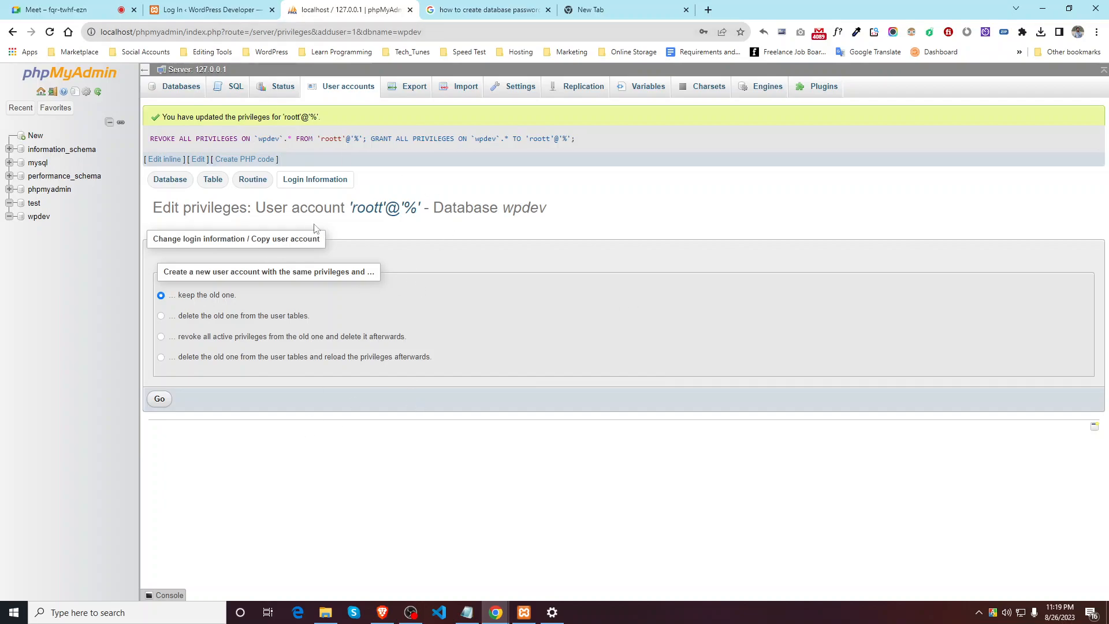
key("ctrl+shift+Tab")
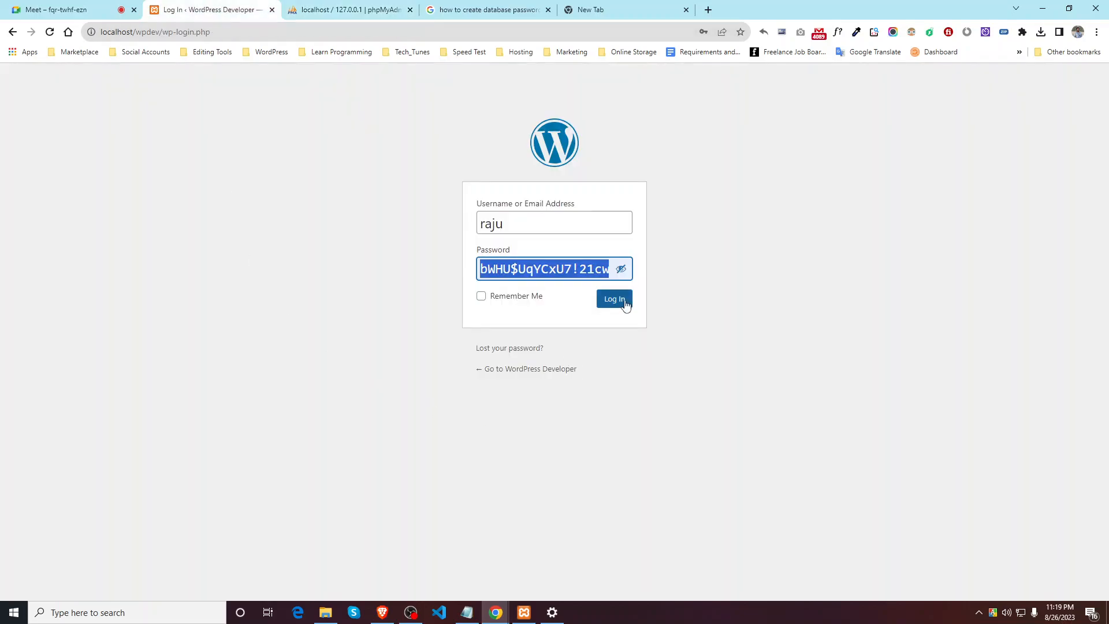
key("BackSpace")
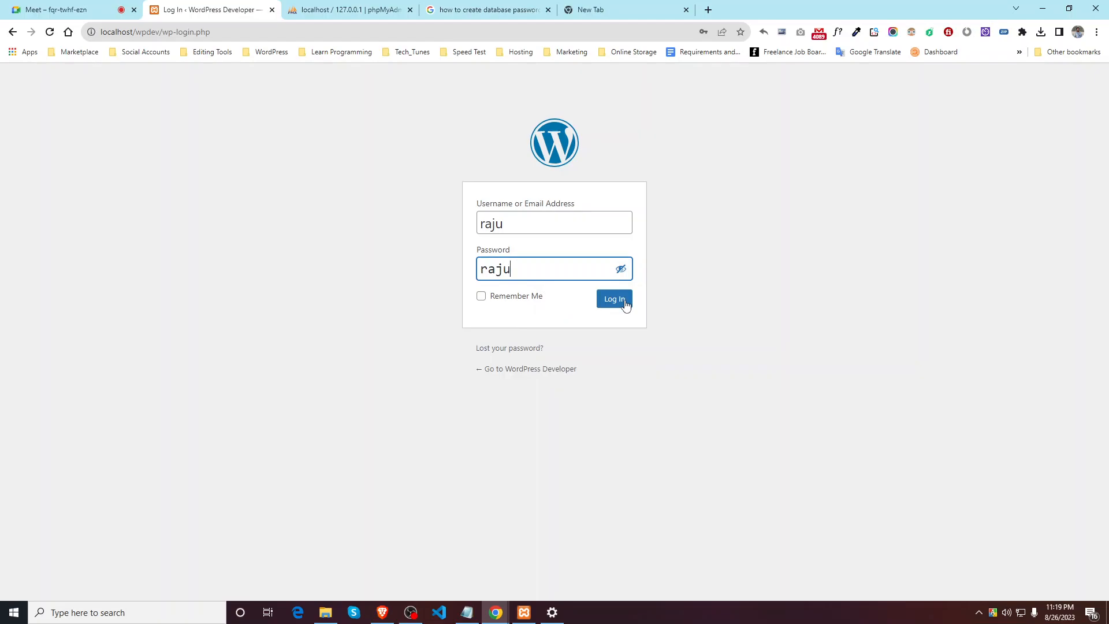
left_click(521, 297)
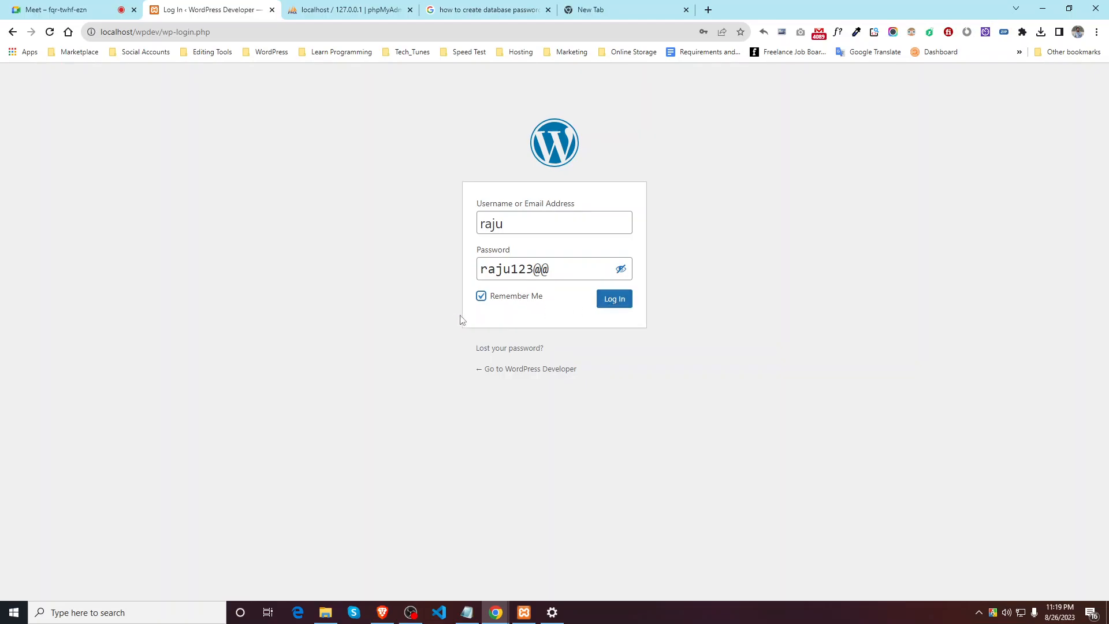
left_click(604, 300)
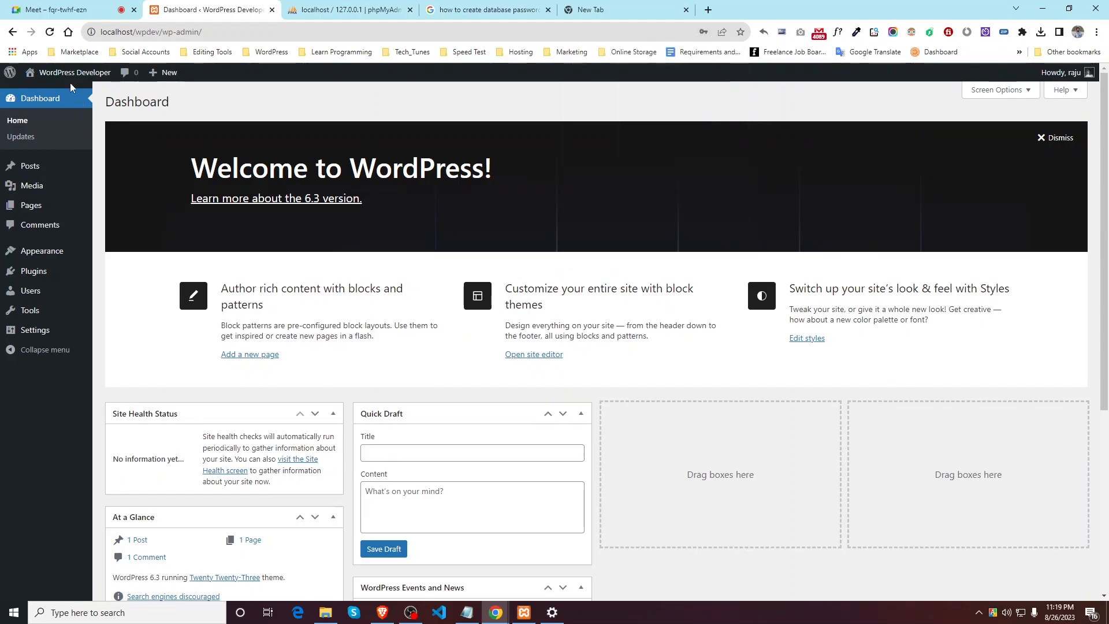
Step: Open the site's Hello world front page in a new tab and glance back at the Dashboard
right_click(65, 94)
left_click(108, 103)
left_click(360, 11)
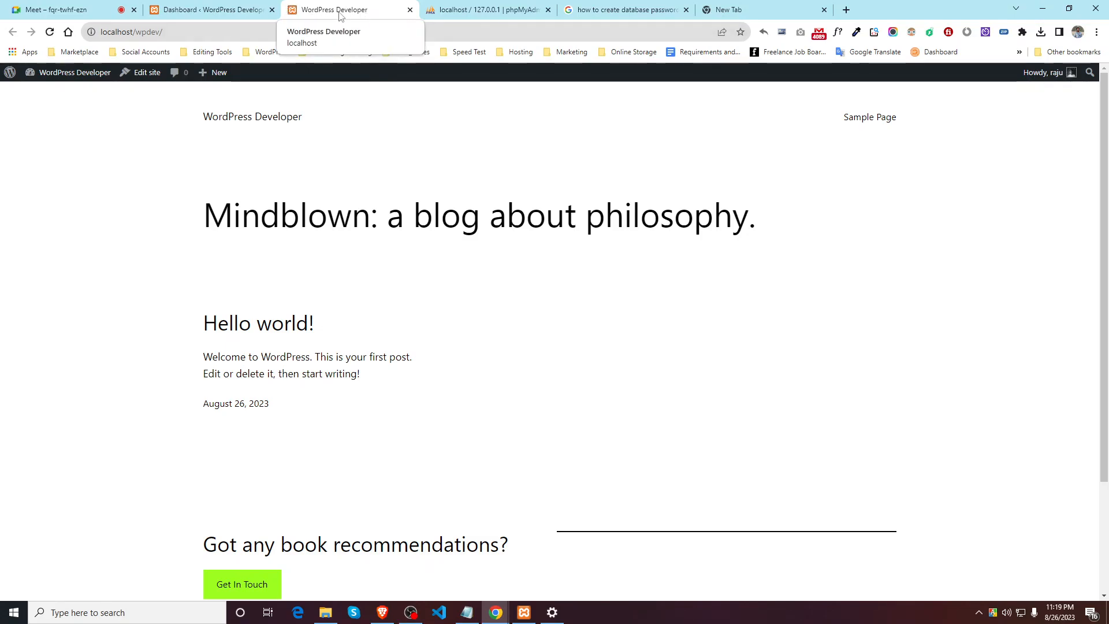
scroll(366, 235, "down", 3)
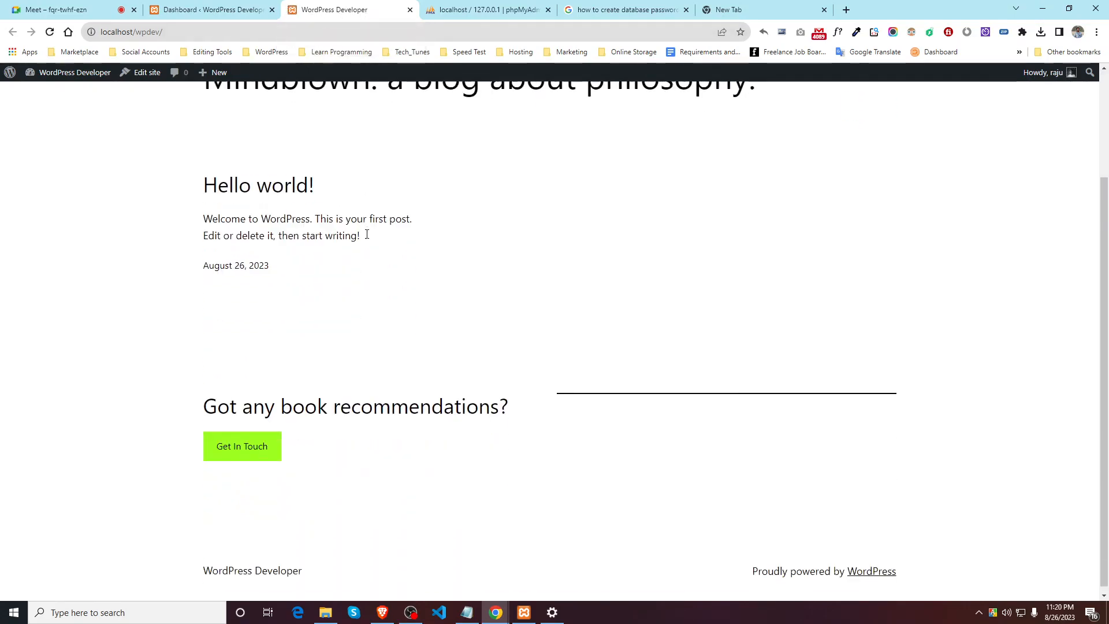
left_click(230, 9)
scroll(235, 355, "down", 5)
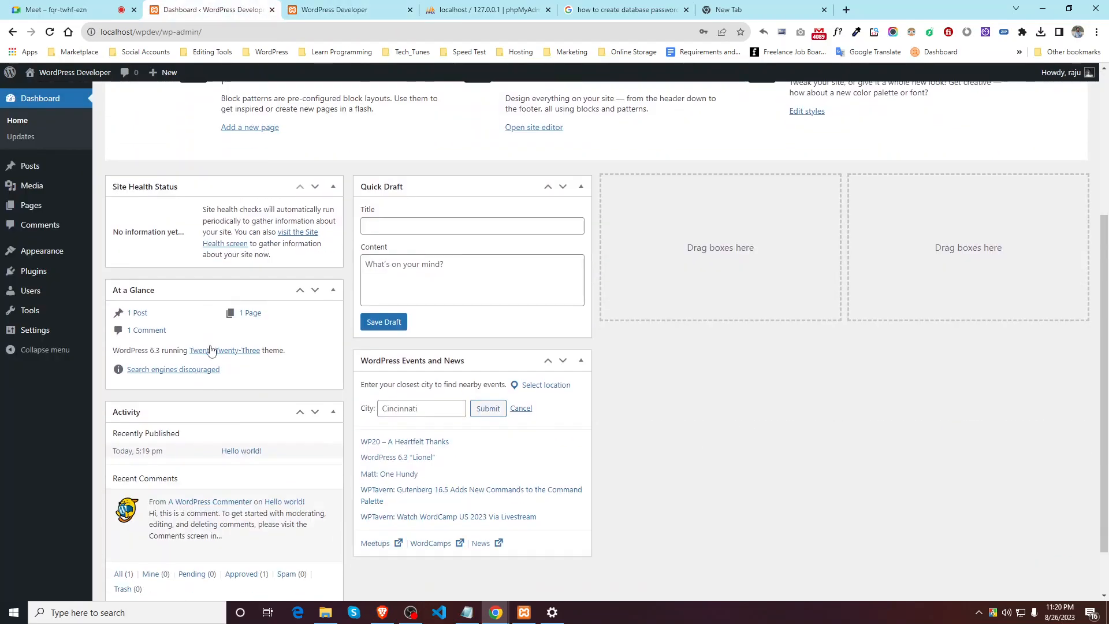
scroll(240, 374, "up", 5)
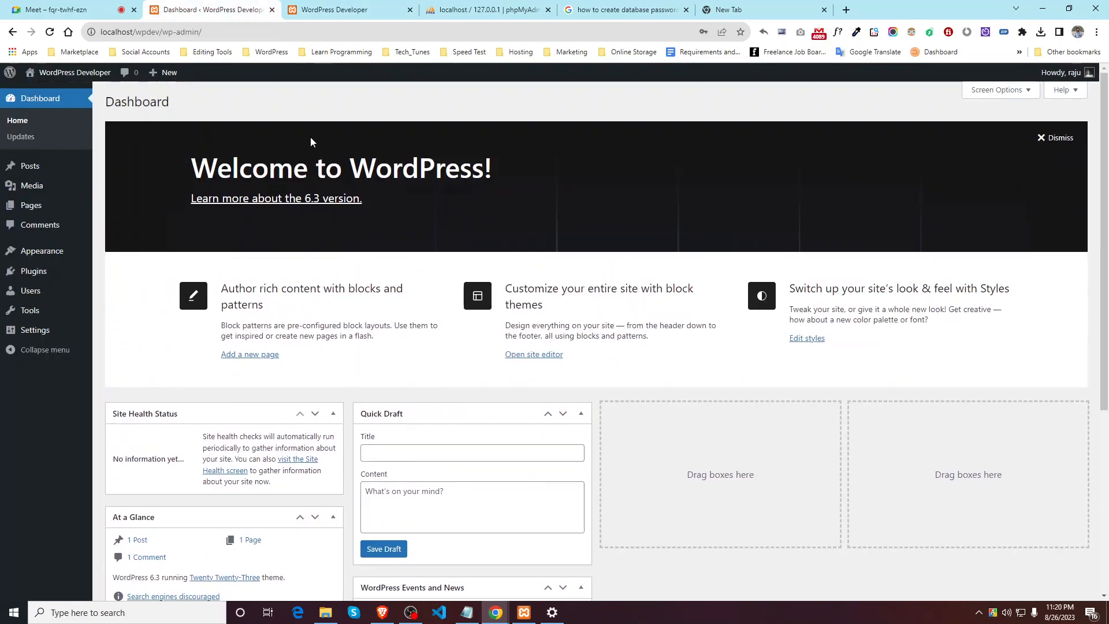
Step: Close the dashboard, front page, phpMyAdmin, search results and empty tabs
left_click(272, 9)
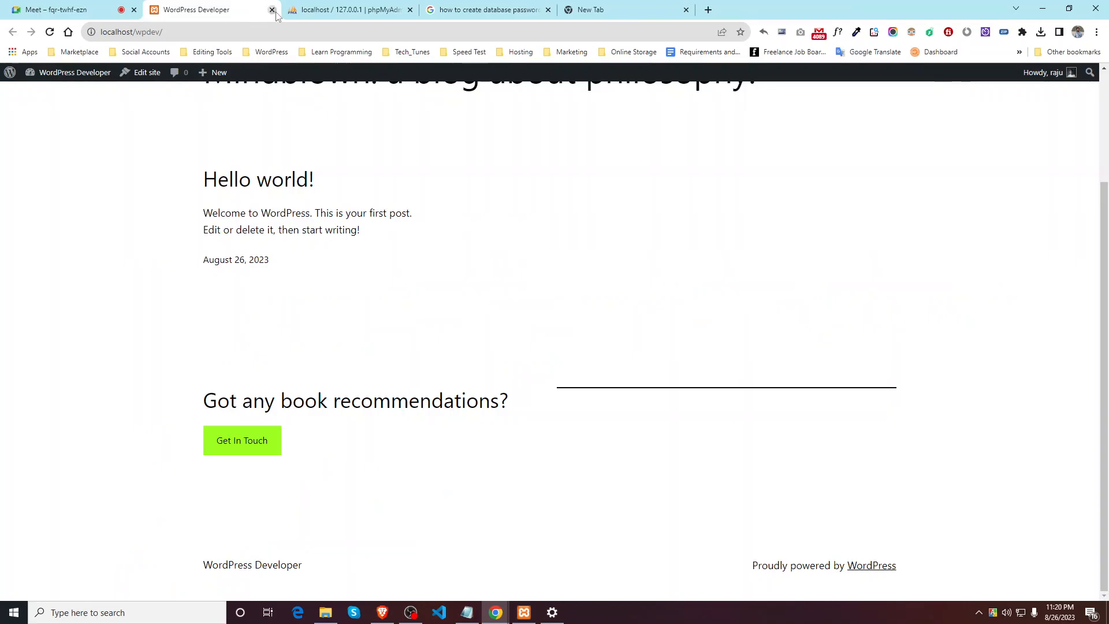
left_click(272, 9)
left_click(272, 10)
left_click(272, 10)
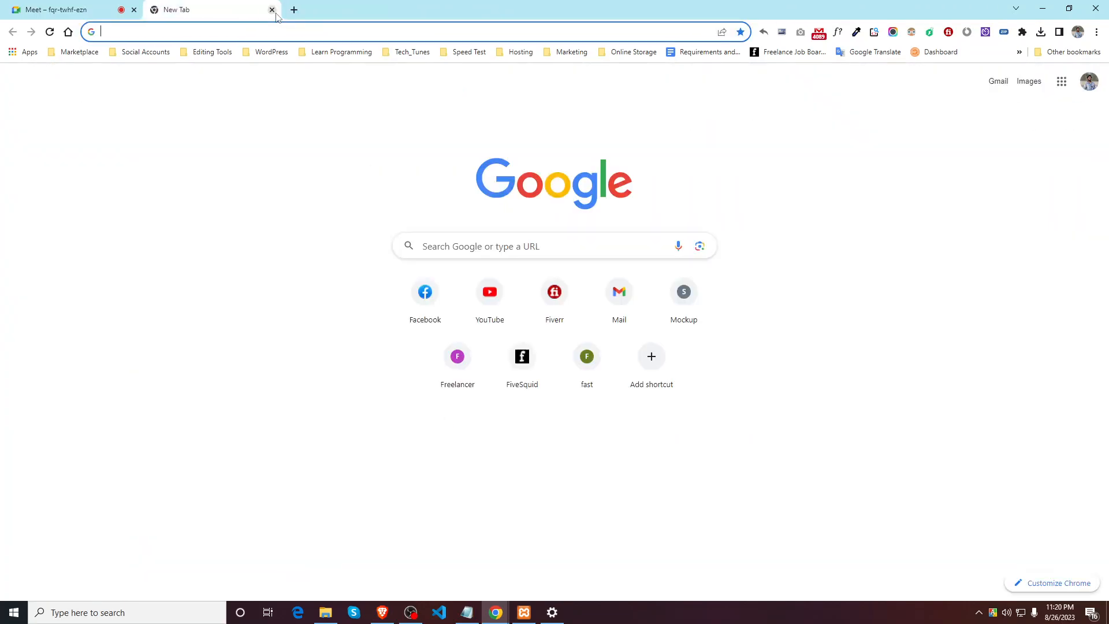
left_click(272, 10)
Step: In the Notepad notes, finish the Step-3 line as 'Database Create Korechi.'
left_click(467, 613)
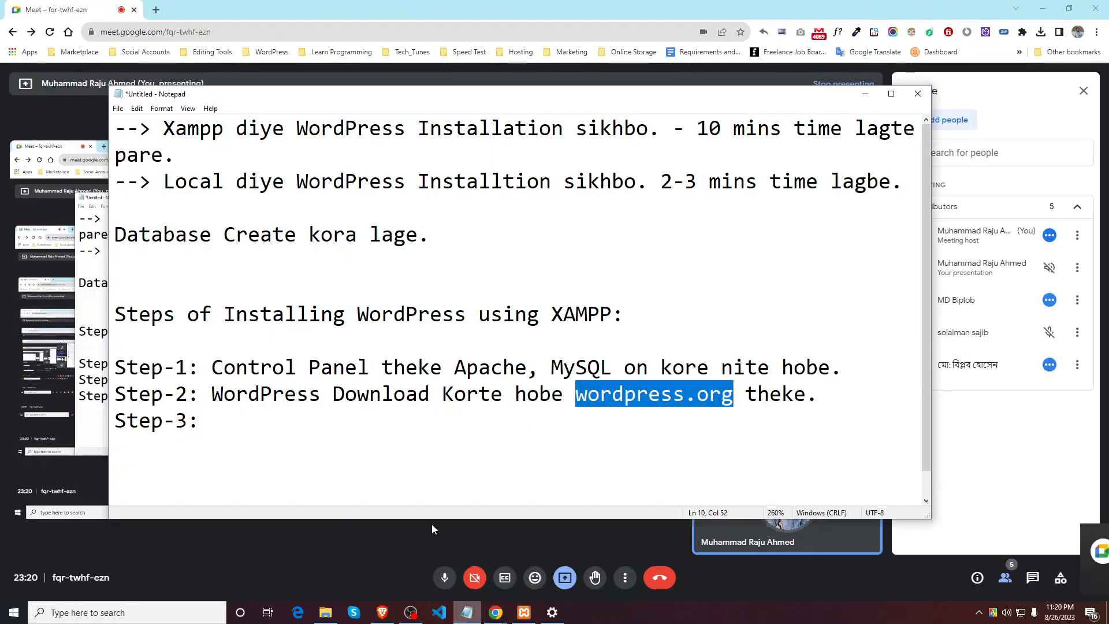
left_click(266, 439)
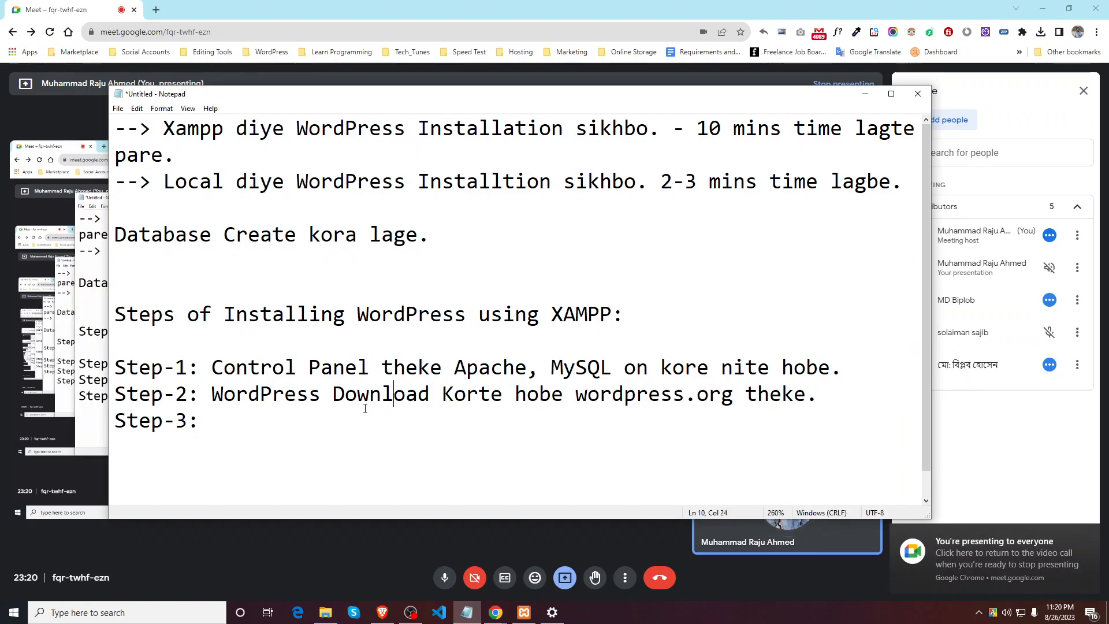
type("Database Crat")
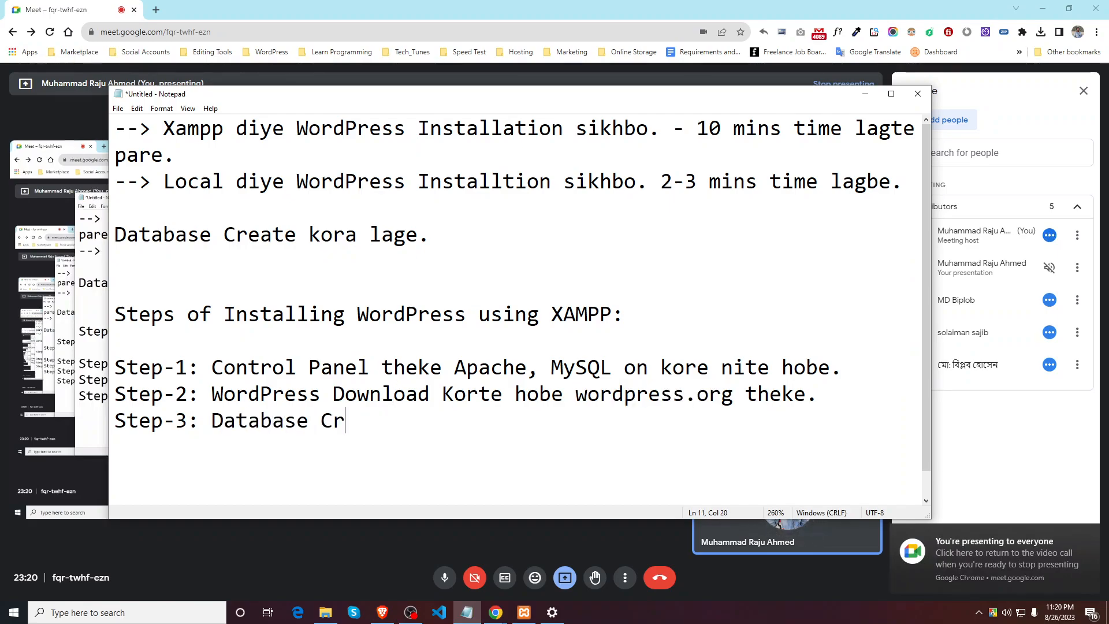
key("BackSpace")
key("BackSpace")
type("eate ")
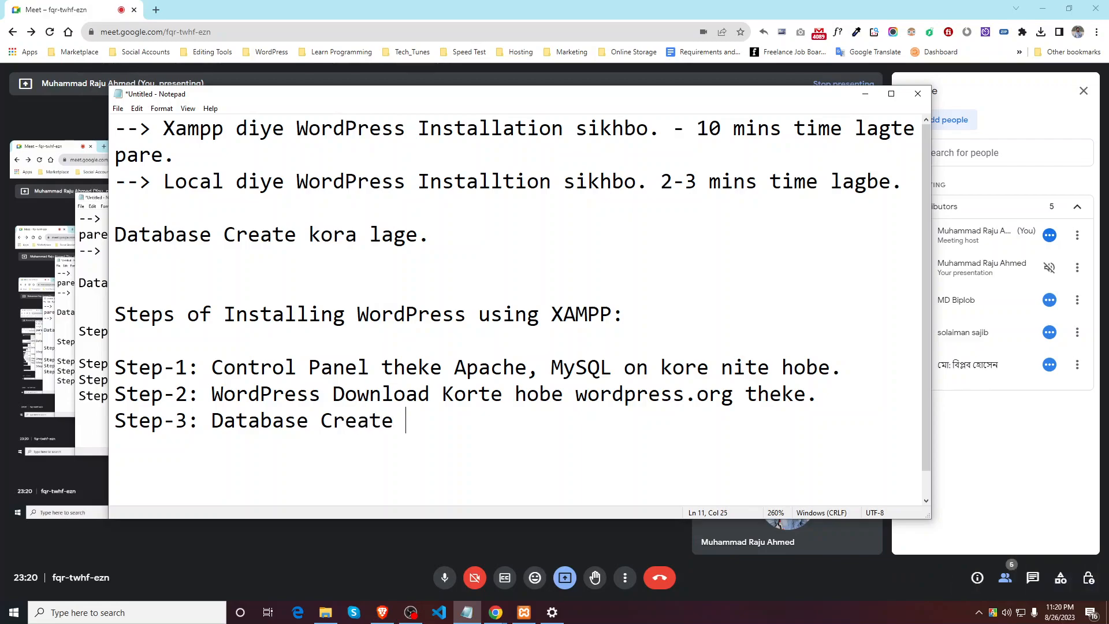
type("Korechi.")
Step: Add 'Step-4: User Create Korechi' and start a new line below it
key("Return")
type("Step")
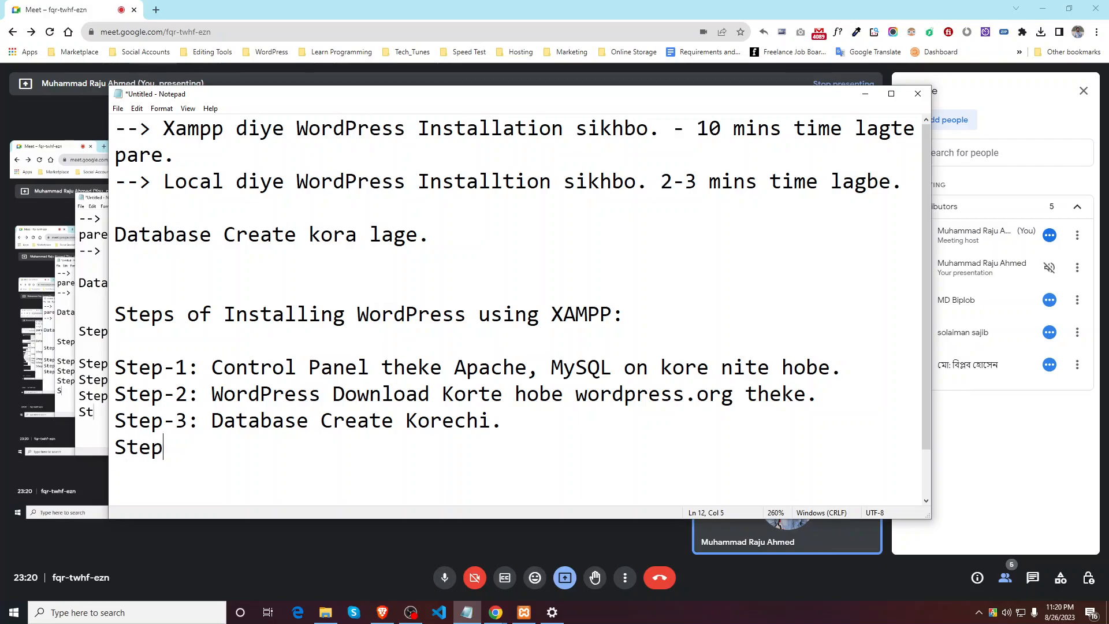
type("-4: ")
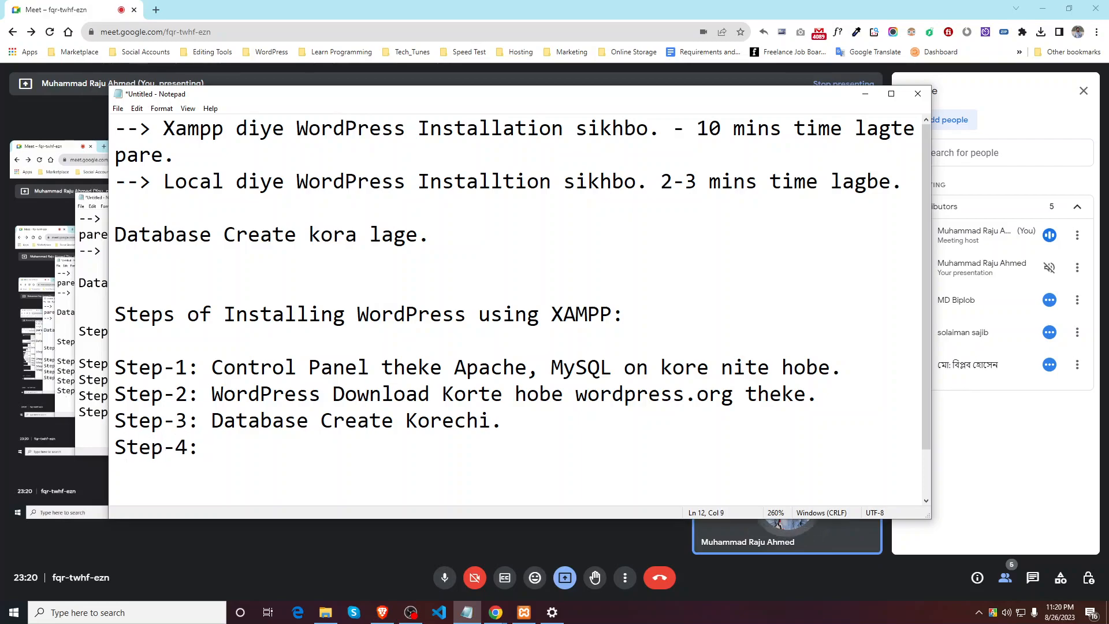
type("User C")
type("reate K")
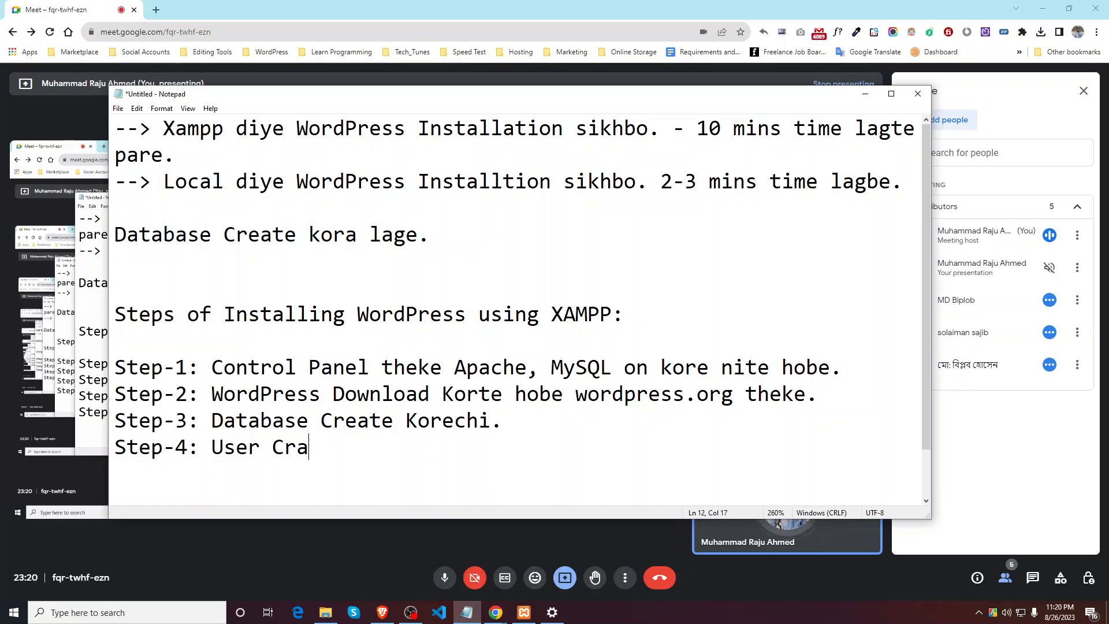
type("orechi.")
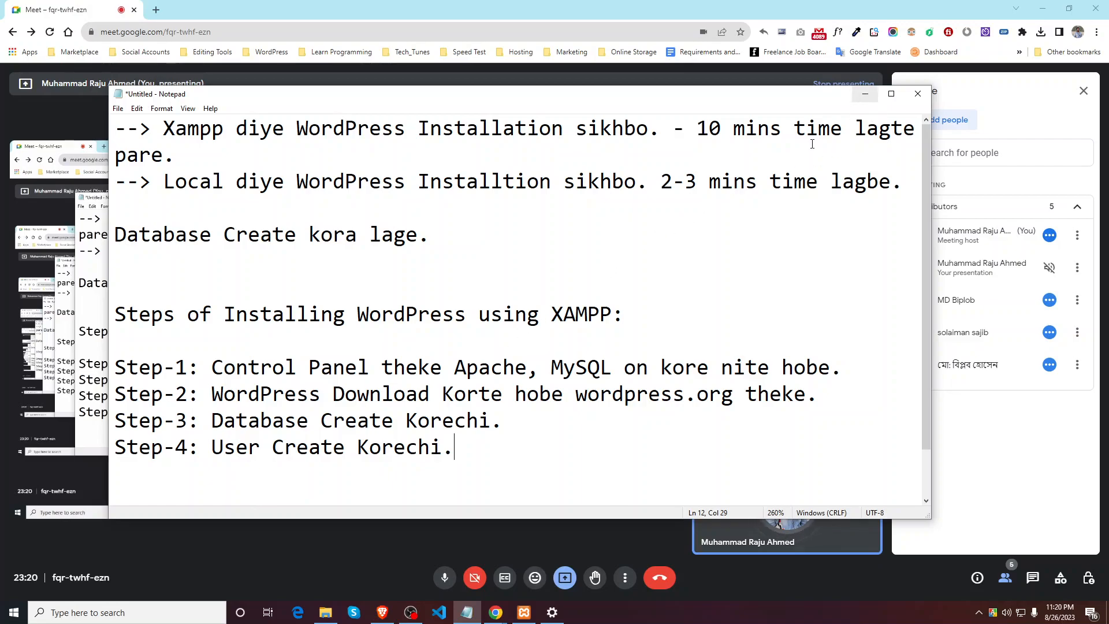
scroll(464, 454, "down", 1)
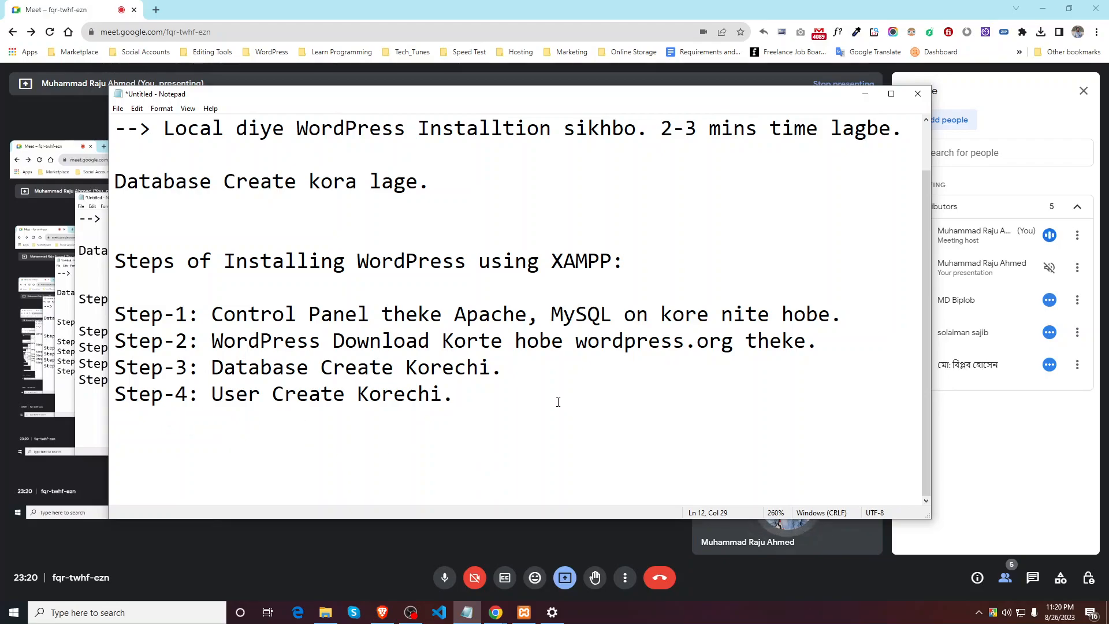
left_click_drag(456, 404, 114, 315)
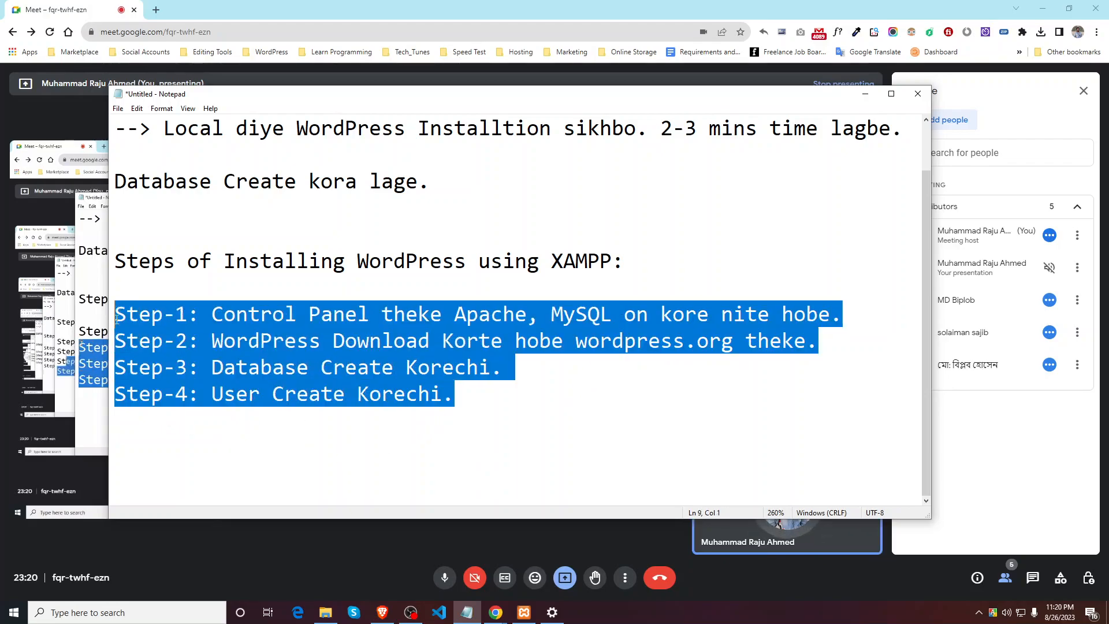
left_click(513, 471)
key("Return")
Step: Add 'Step-5: Site Title, Username, Email, Password egula set korchi.' to the notes
type("Step")
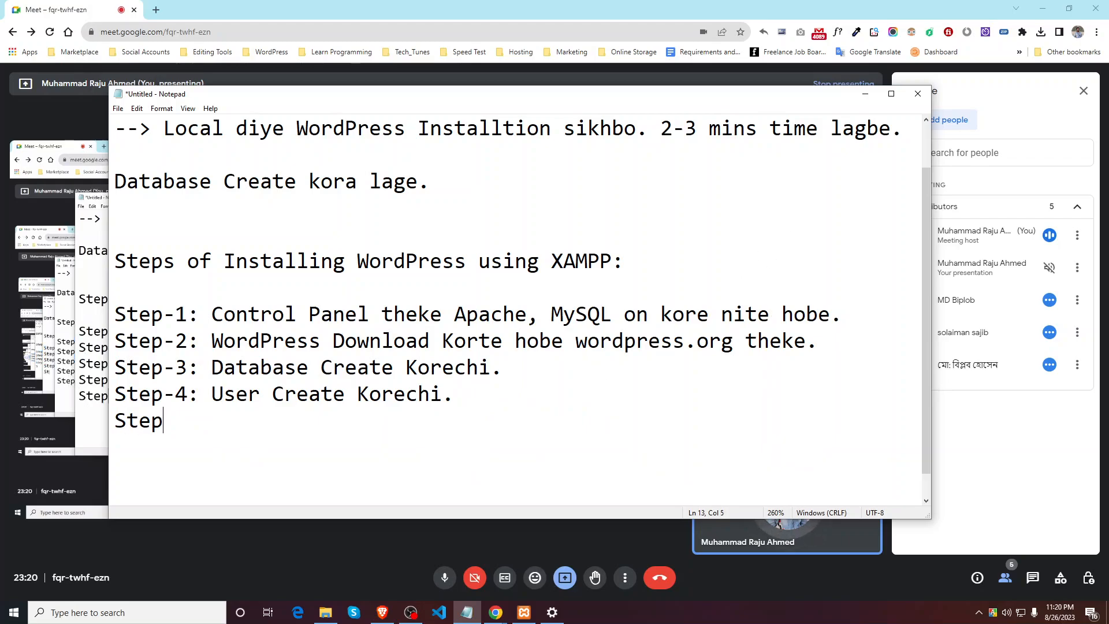
type("-5")
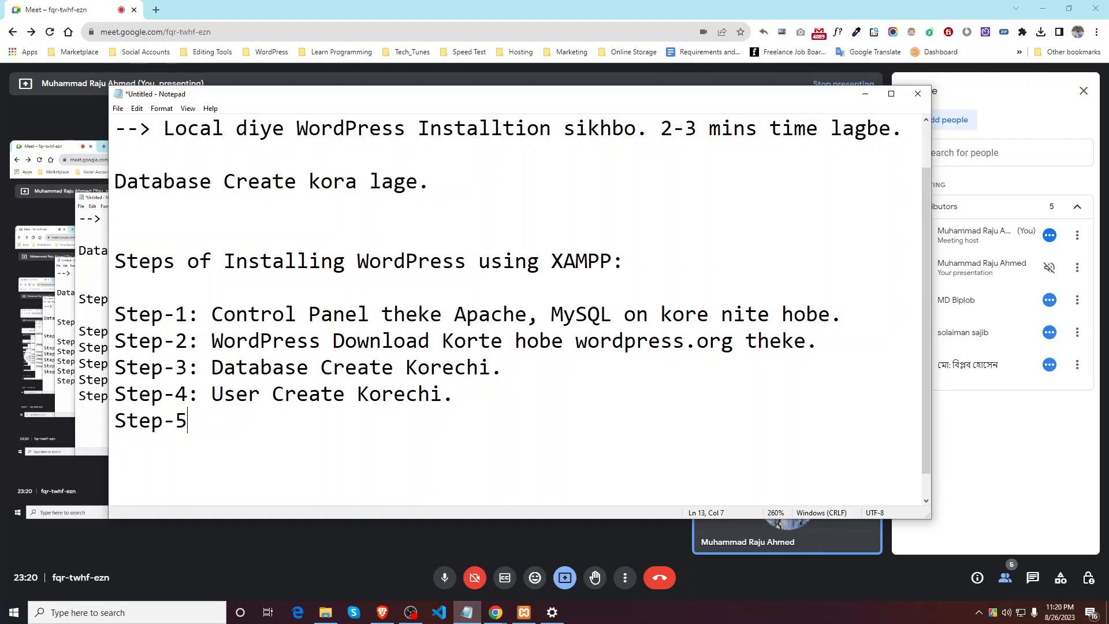
type(": Site")
key("BackSpace")
key("BackSpace")
type("ite Tiel")
key("BackSpace")
key("BackSpace")
type("tle, ")
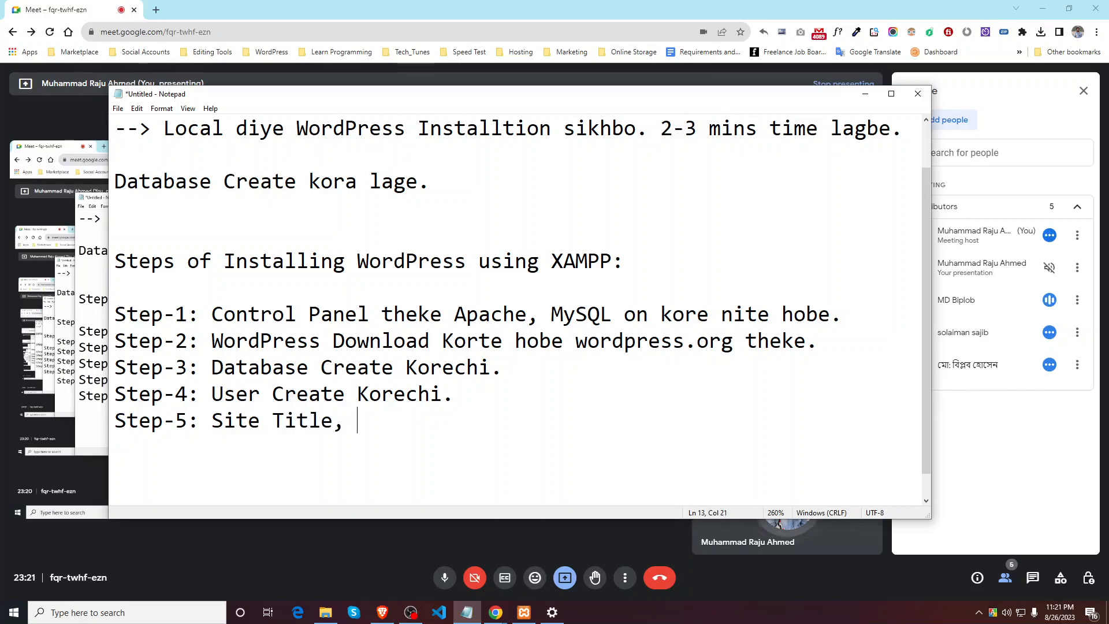
type("User")
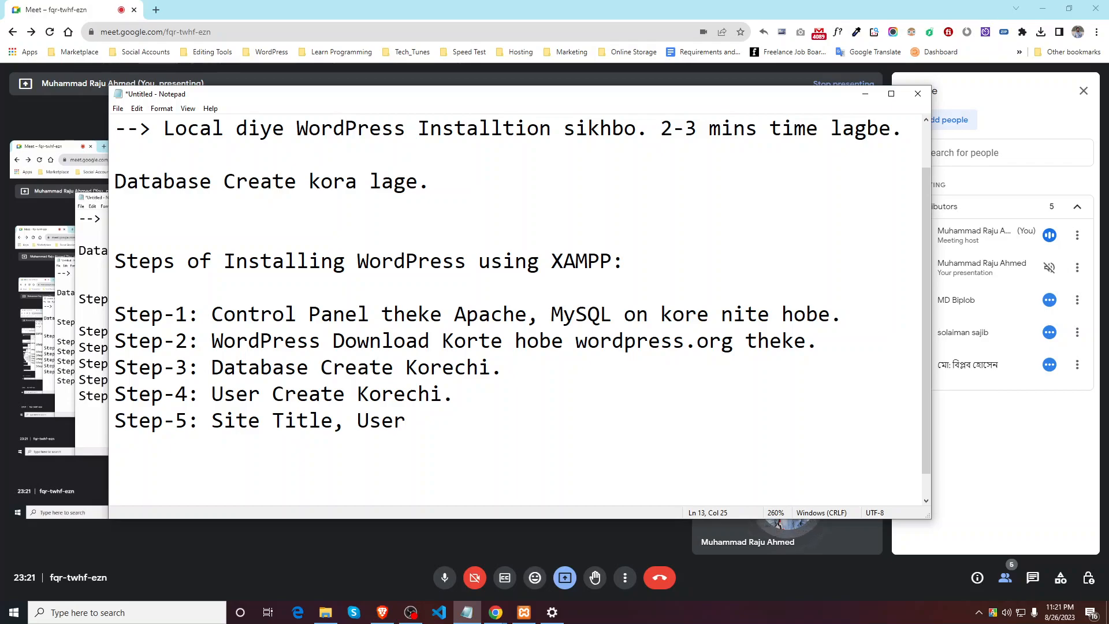
type("name, ")
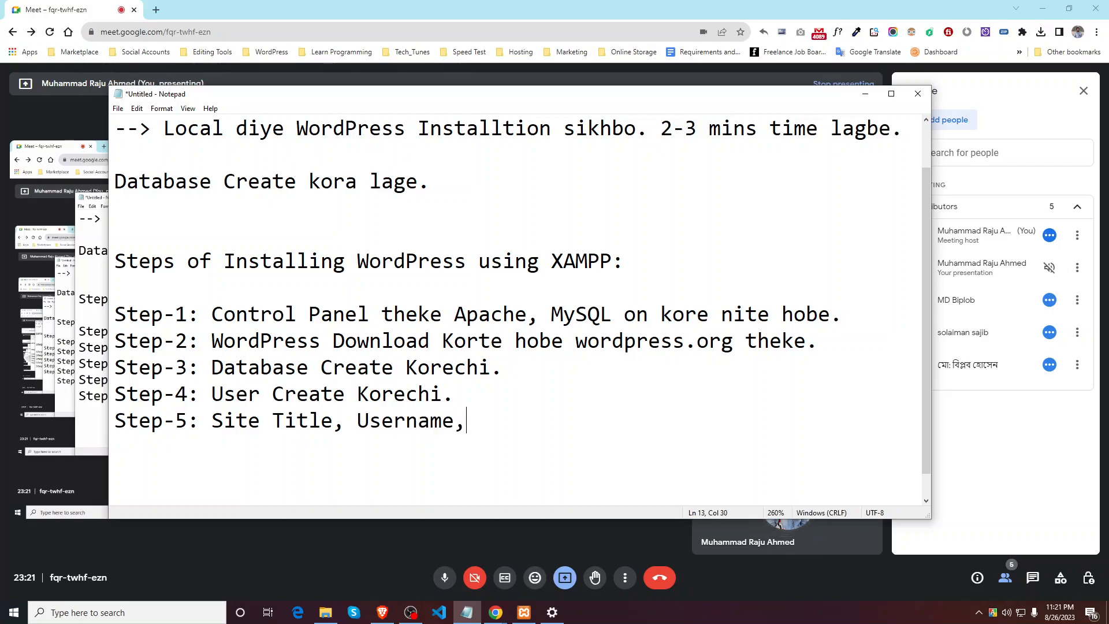
type("Emai")
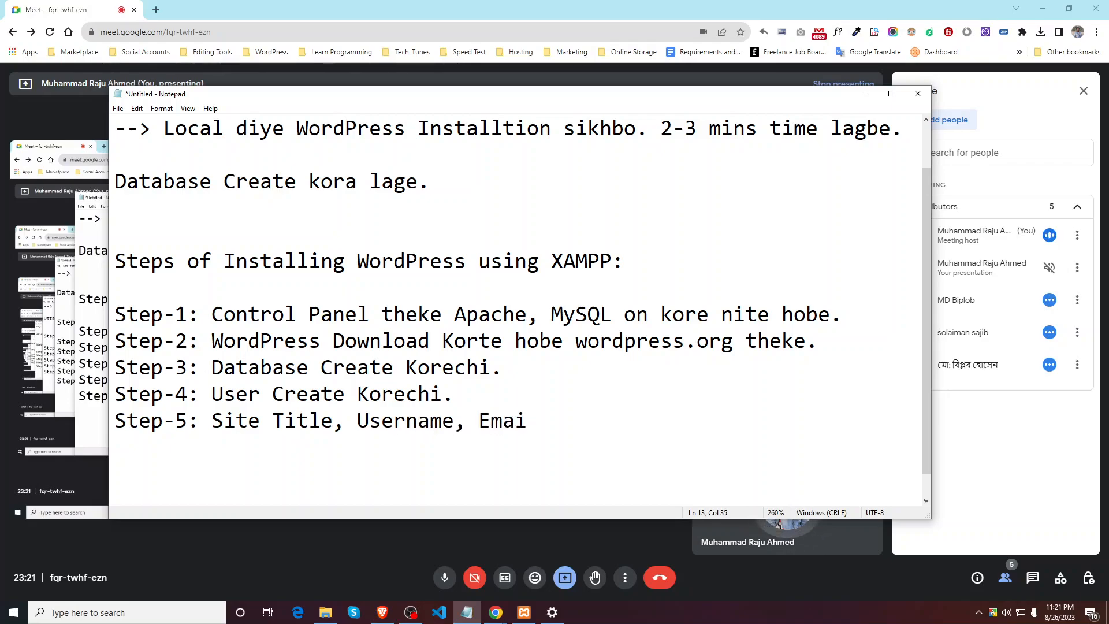
type("l, Pa")
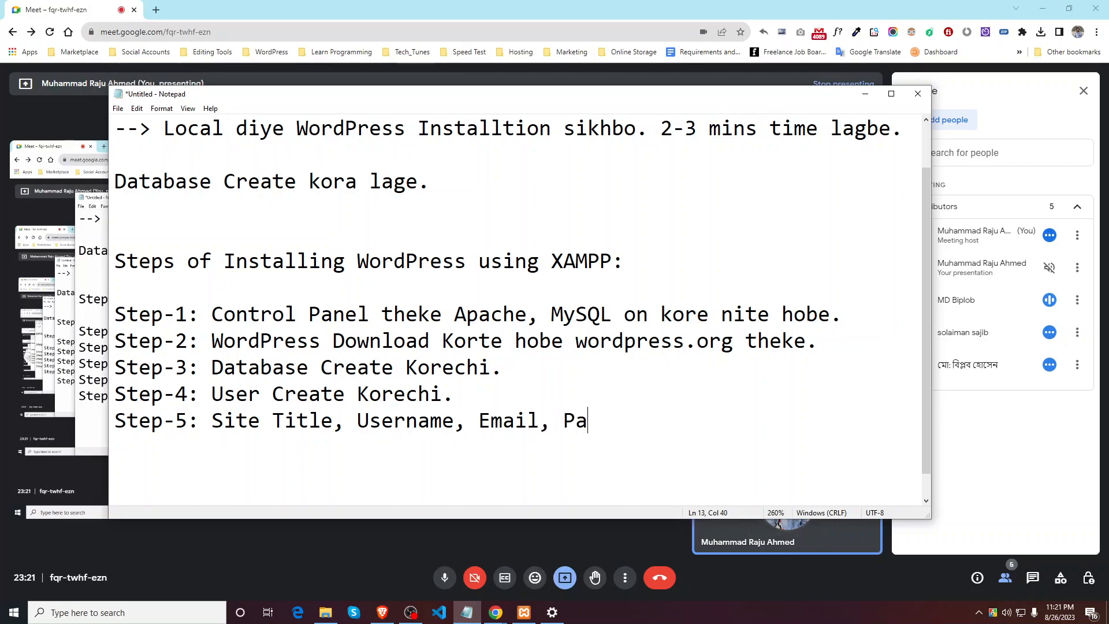
type("ssword")
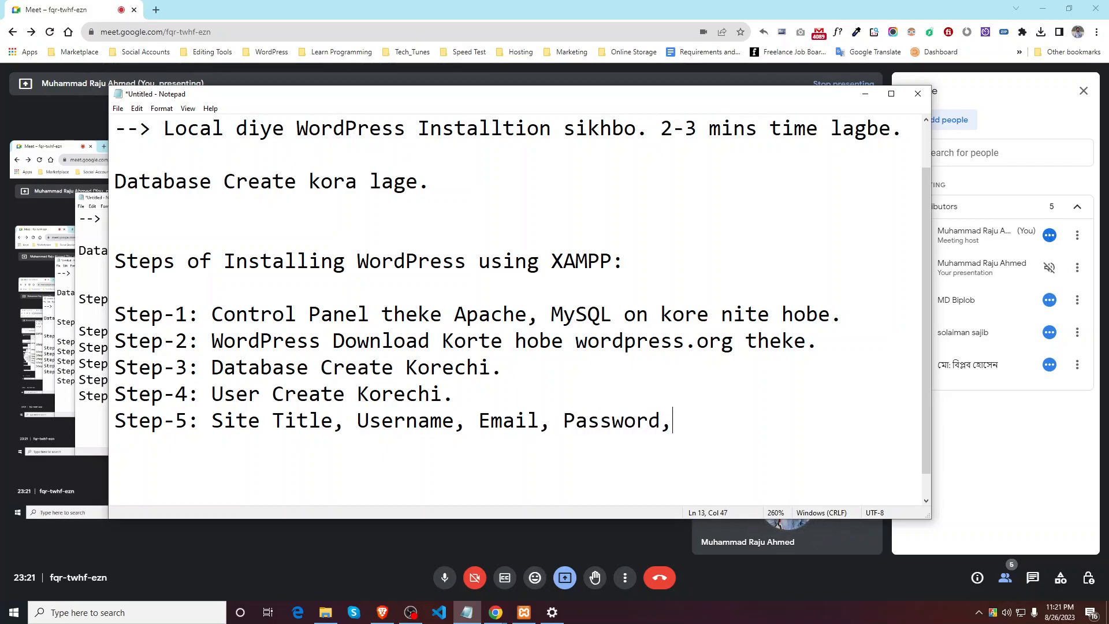
type(",")
key("BackSpace")
key("BackSpace")
type("egula ")
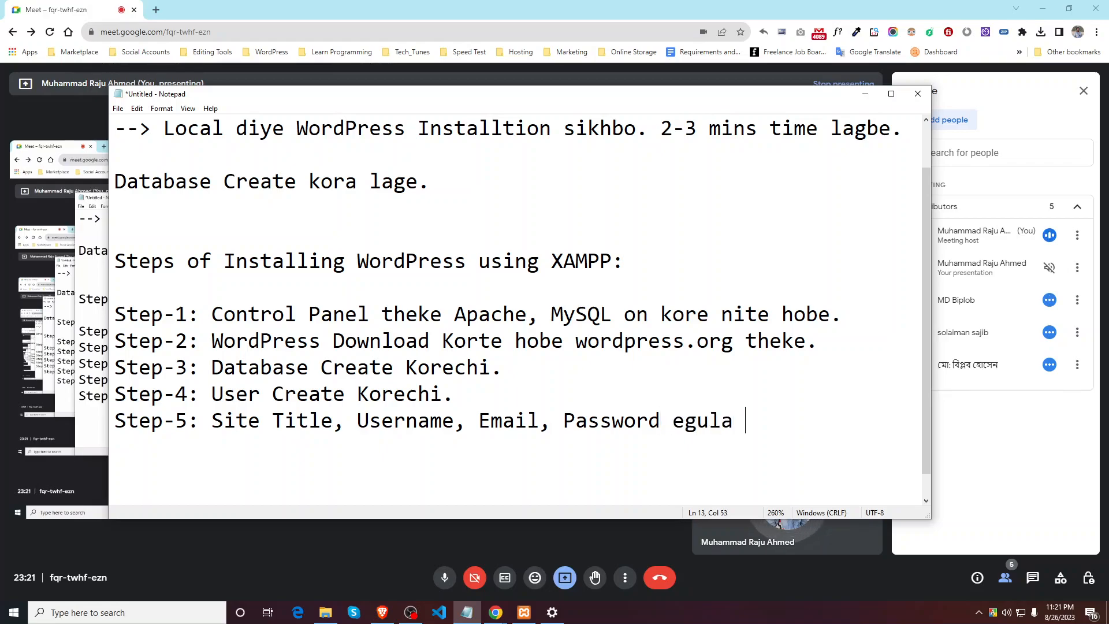
type("se")
type("orchi.")
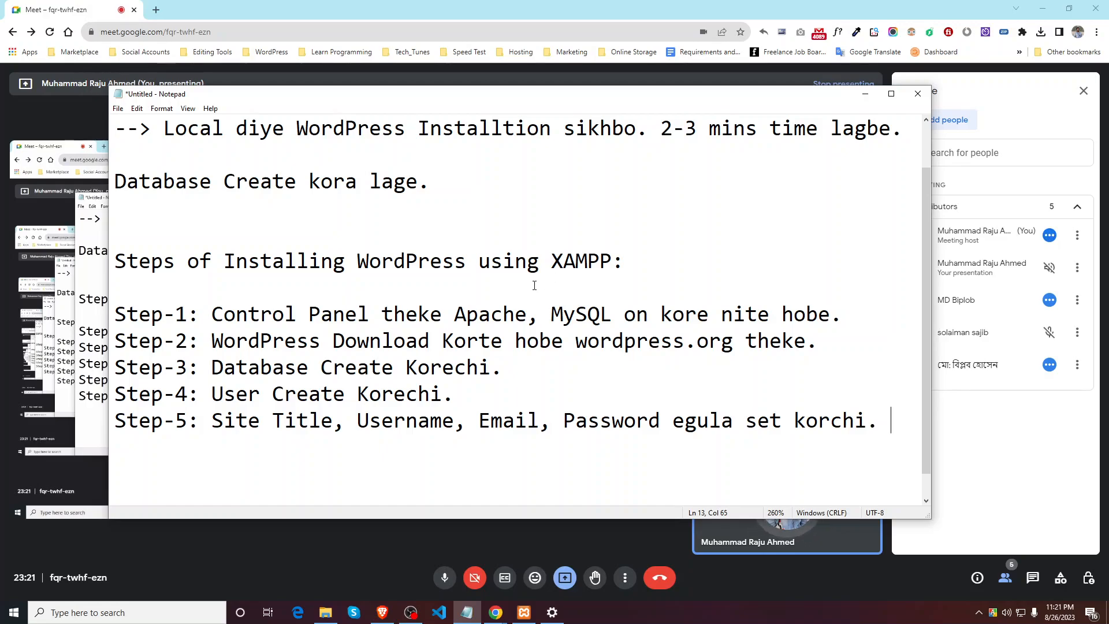
Step: Review the 'Installing WordPress using XAMPP' heading, then minimize Notepad to reveal the meeting
scroll(544, 279, "down", 1)
scroll(555, 312, "up", 2)
scroll(560, 333, "down", 1)
scroll(584, 324, "up", 1)
left_click_drag(617, 314, 223, 315)
left_click(685, 313)
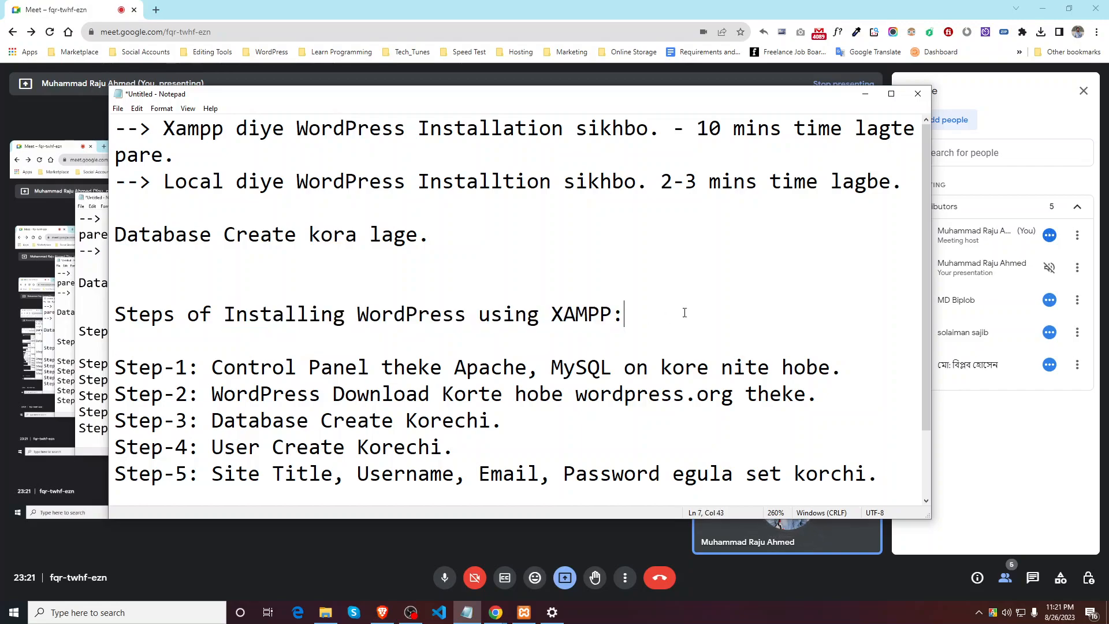
left_click(865, 93)
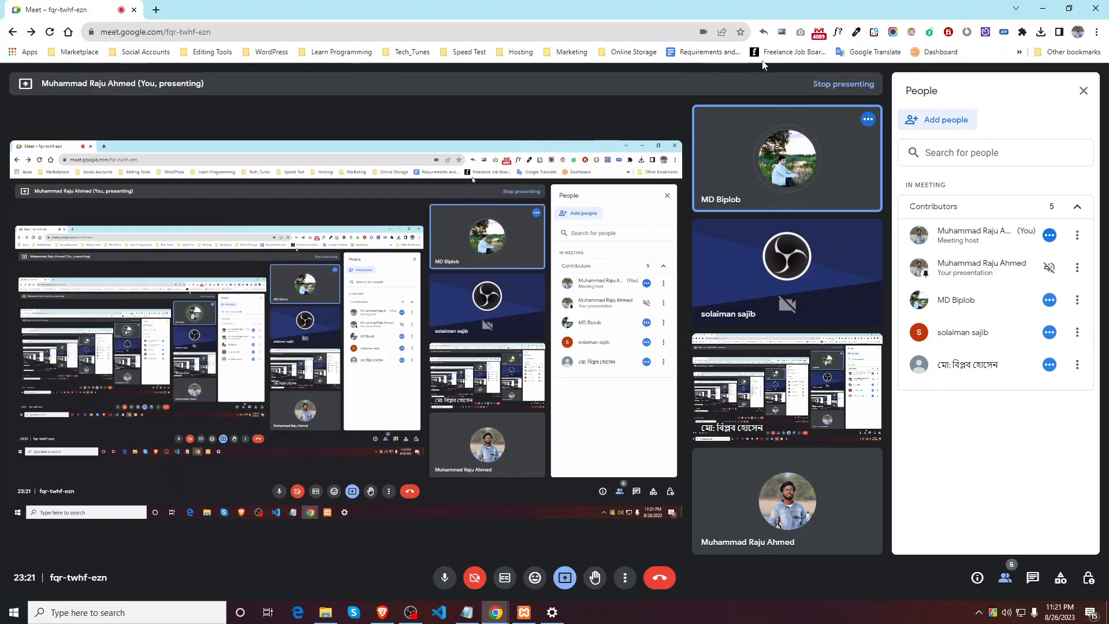
Step: Briefly show the XAMPP Control Panel and htdocs folder, then open a new Chrome tab
left_click(524, 613)
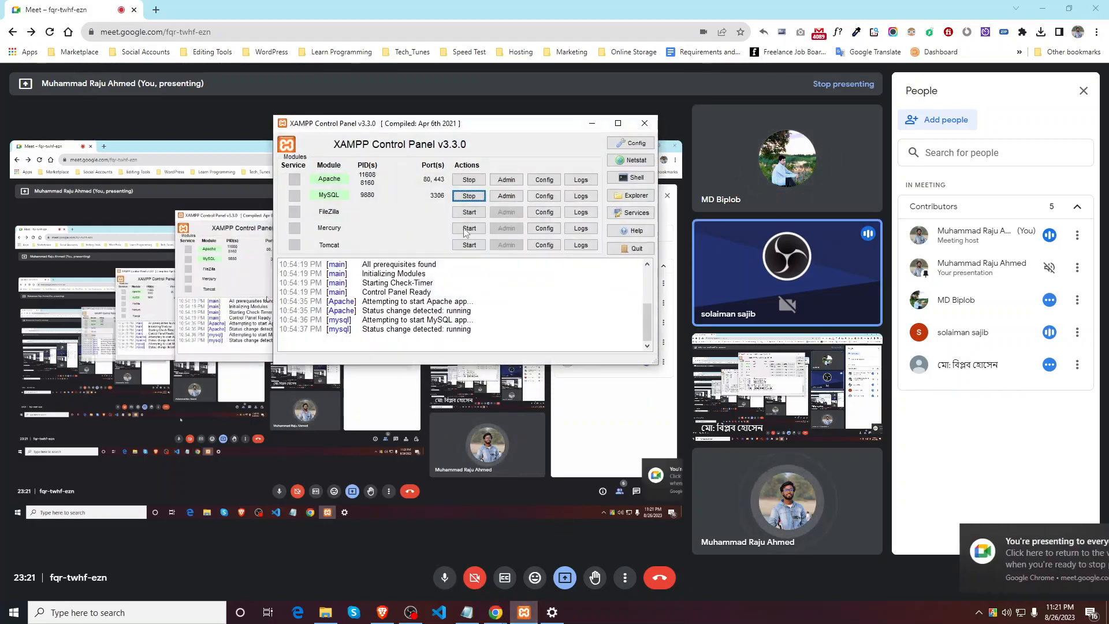
left_click(592, 123)
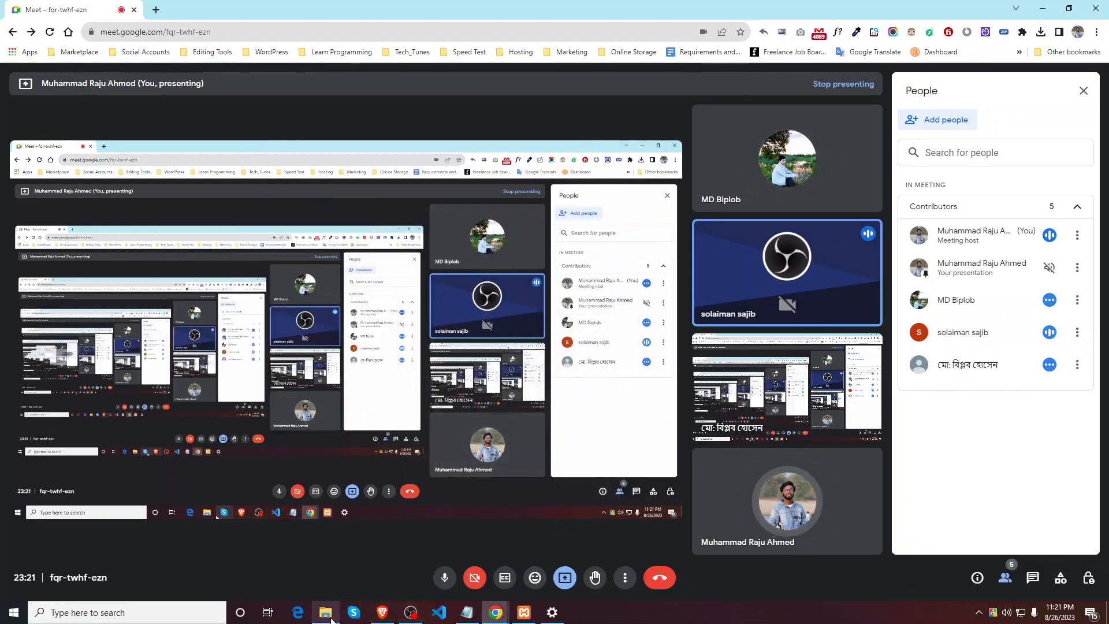
left_click(331, 618)
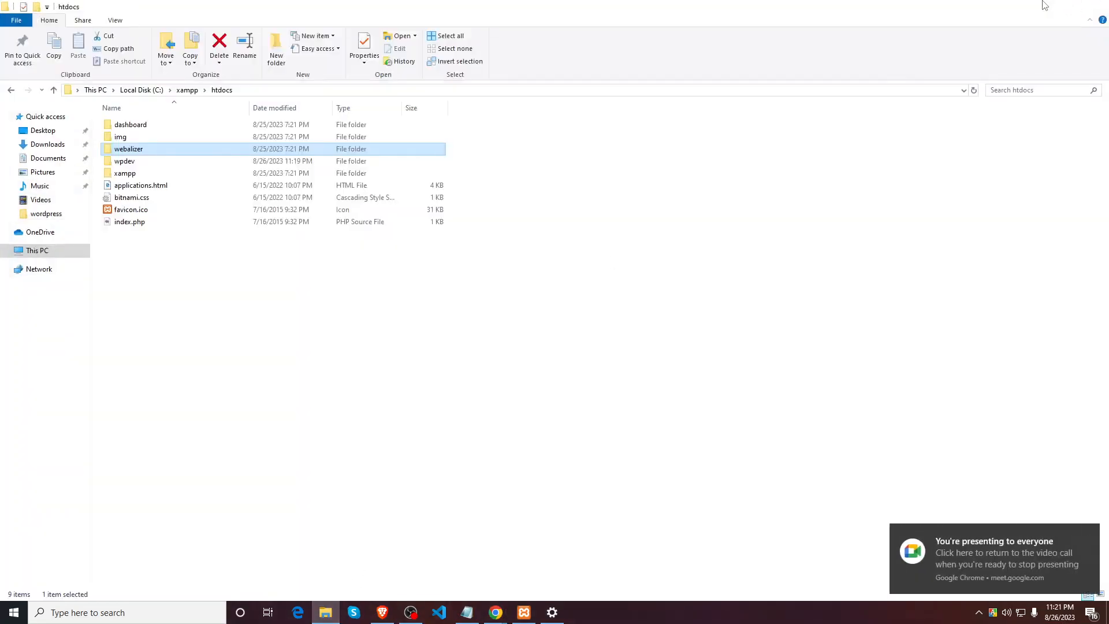
left_click(1045, 5)
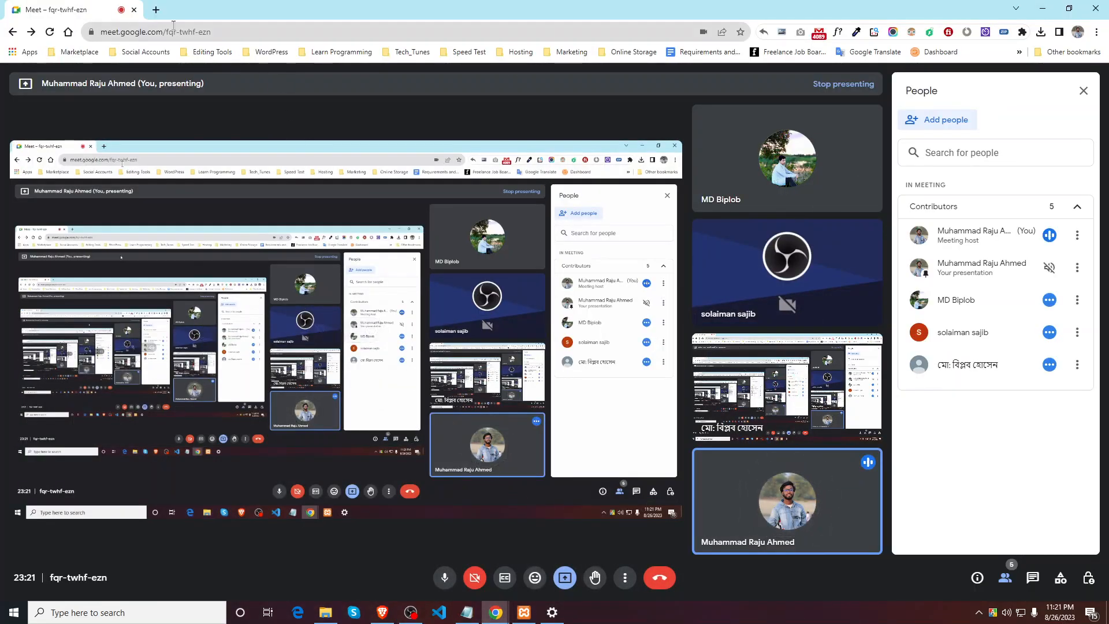
key("ctrl+t")
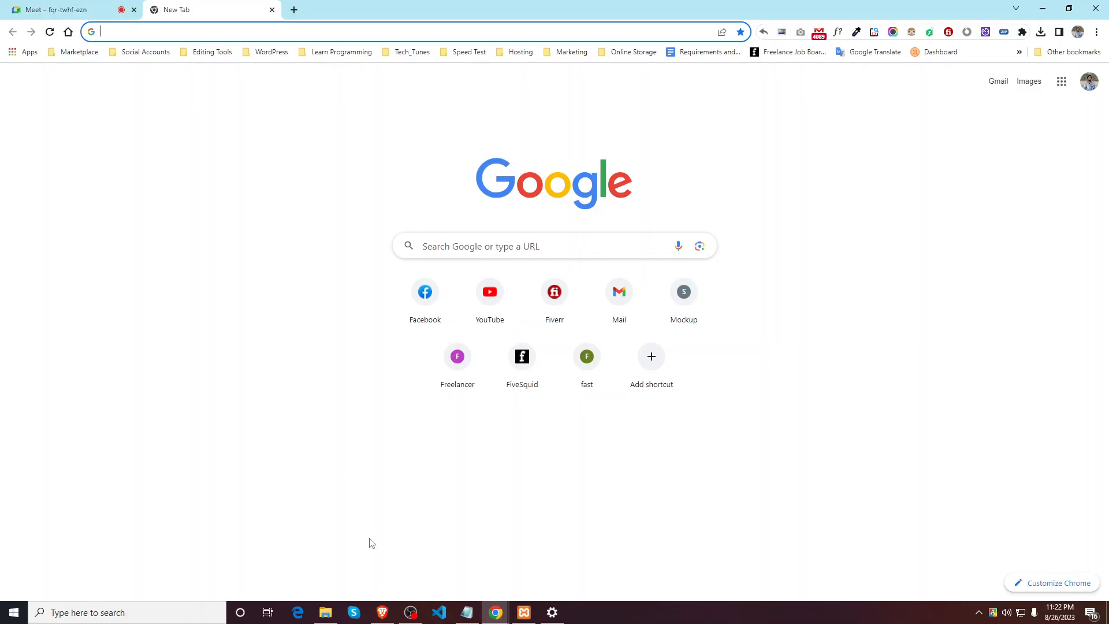
Step: Leave Chrome's empty new tab and return to the htdocs folder window
left_click(192, 28)
left_click(213, 358)
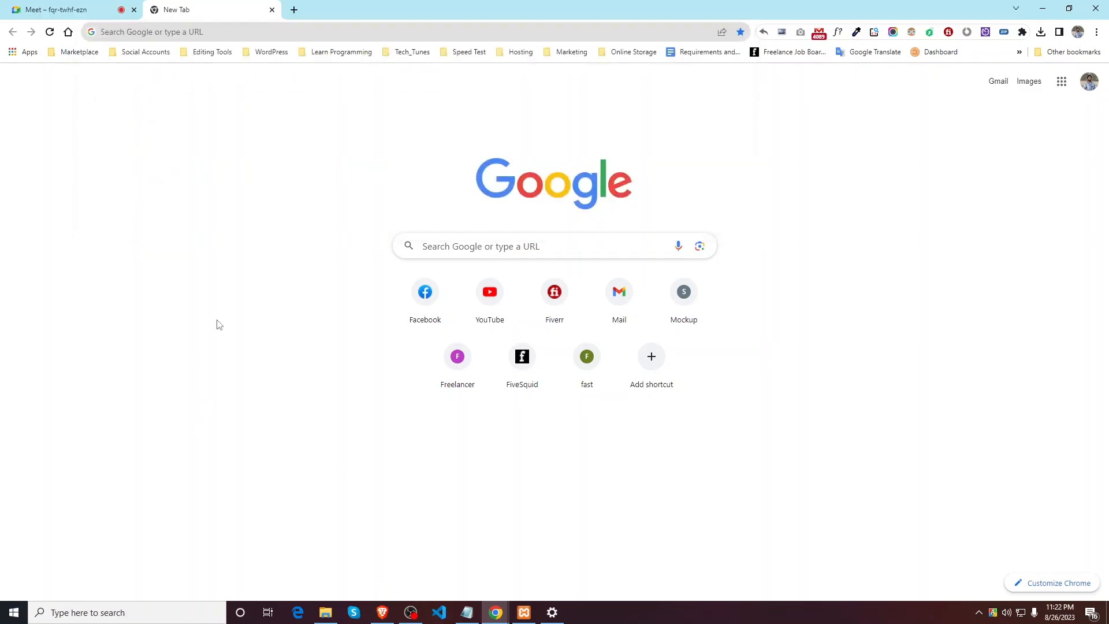
left_click(185, 31)
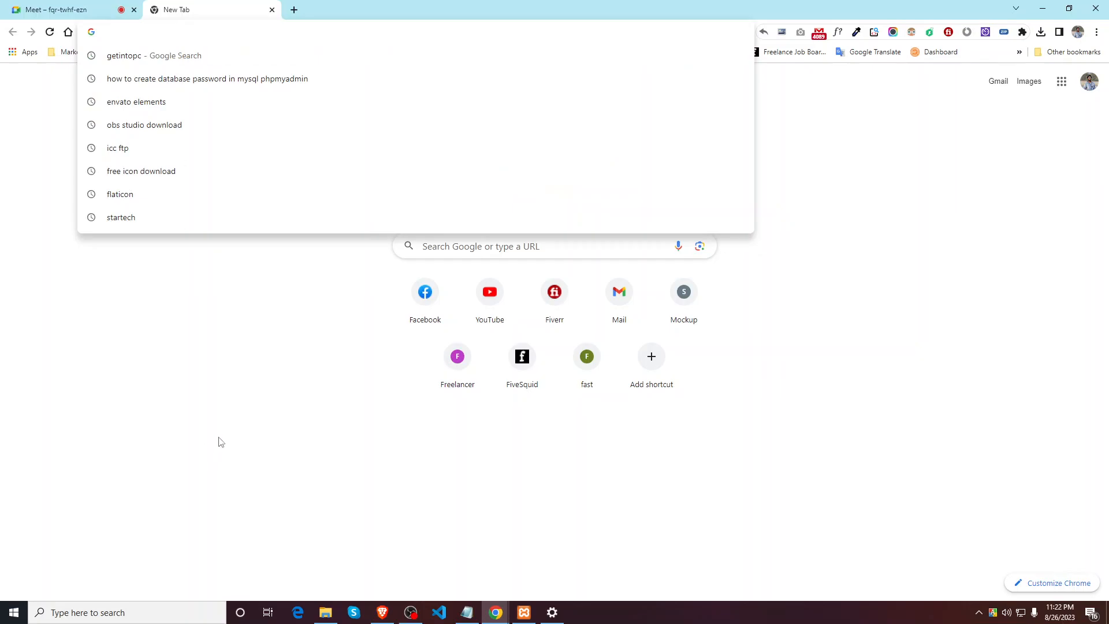
left_click(234, 452)
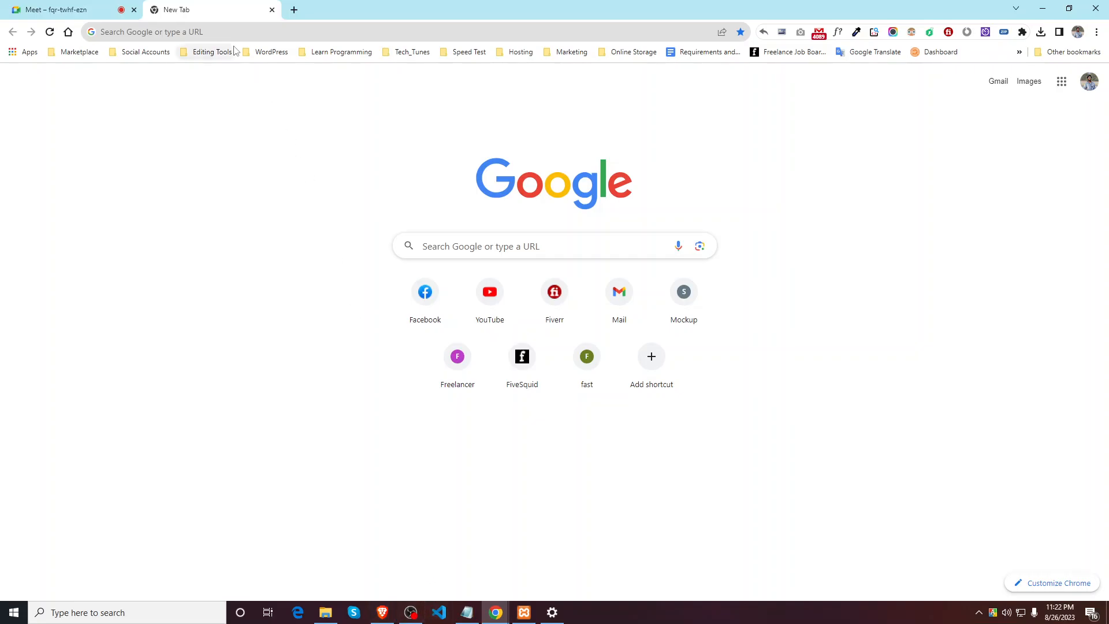
left_click(325, 613)
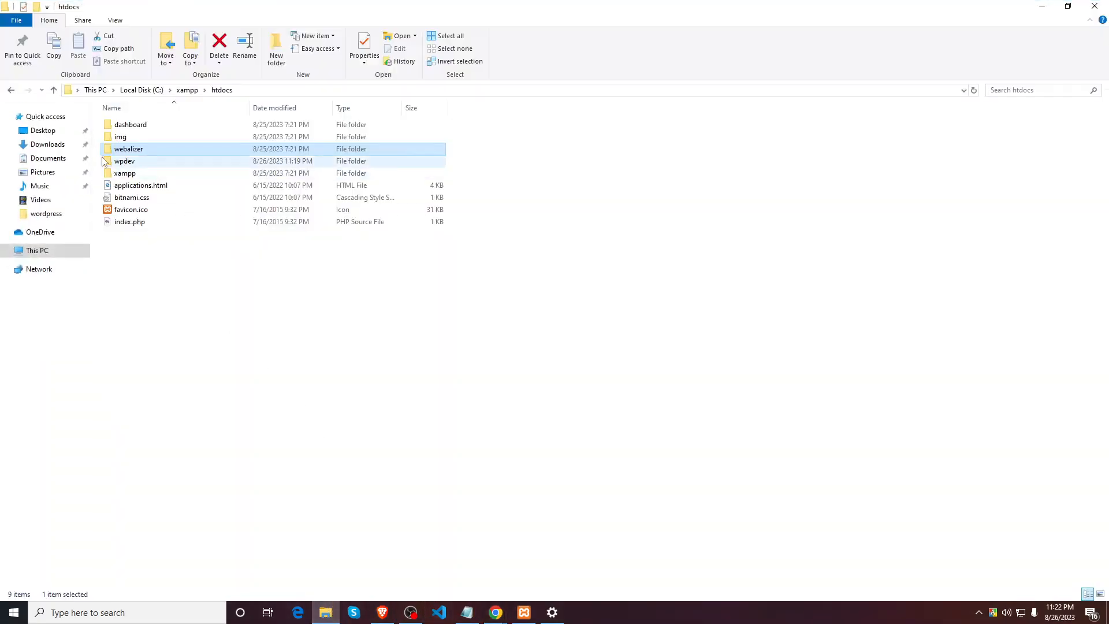
Step: Run local-7.1.2-windows.exe from the Downloads folder as administrator
left_click(67, 151)
scroll(821, 509, "down", 1)
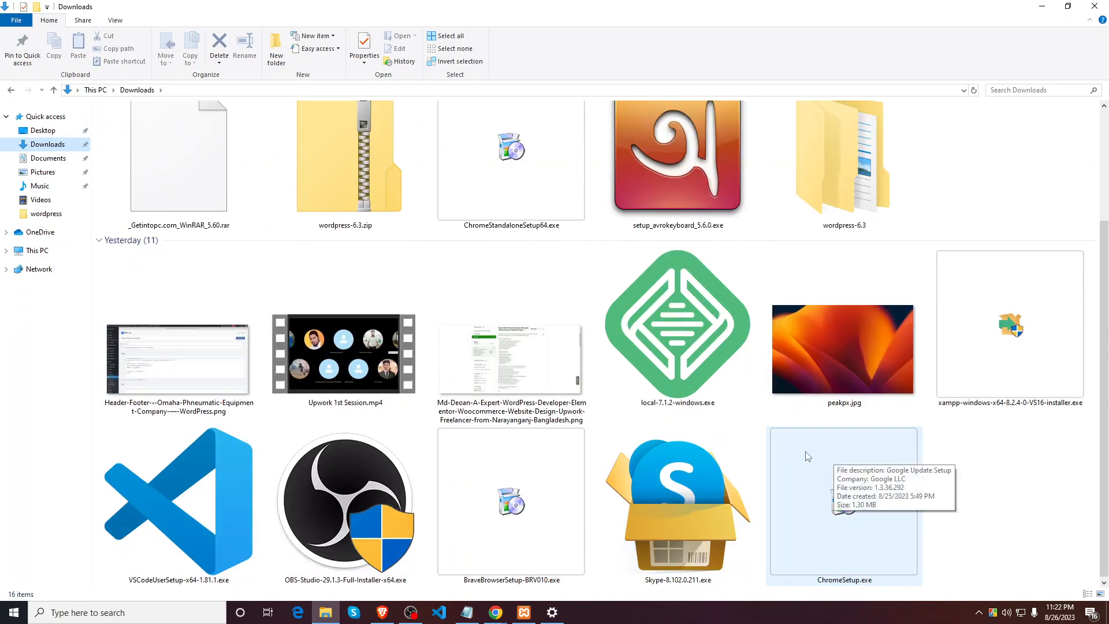
right_click(656, 325)
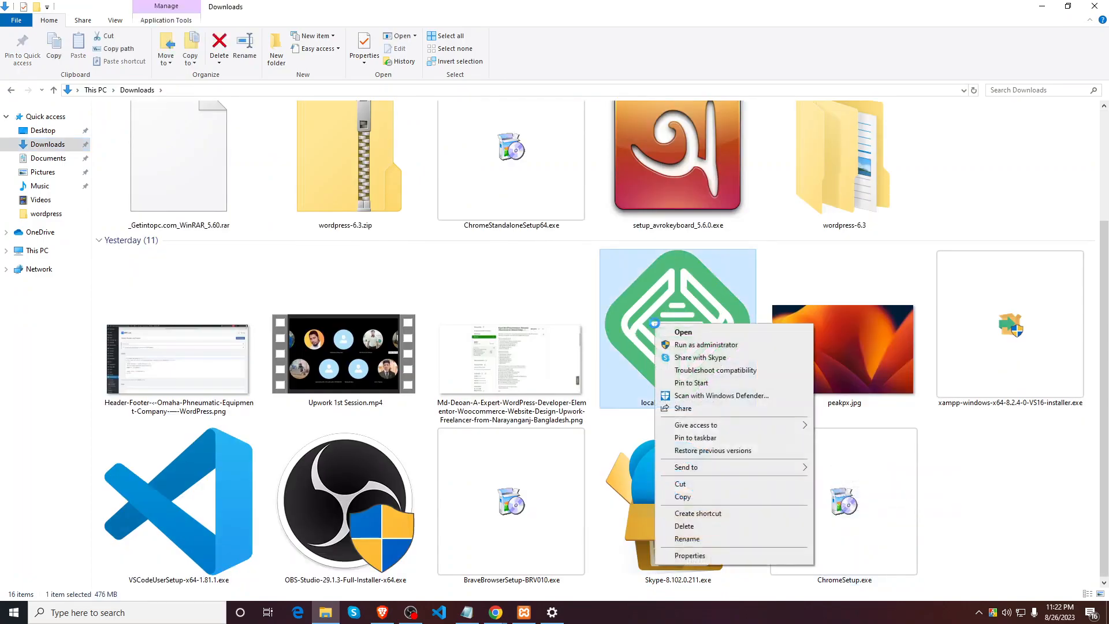
left_click(709, 345)
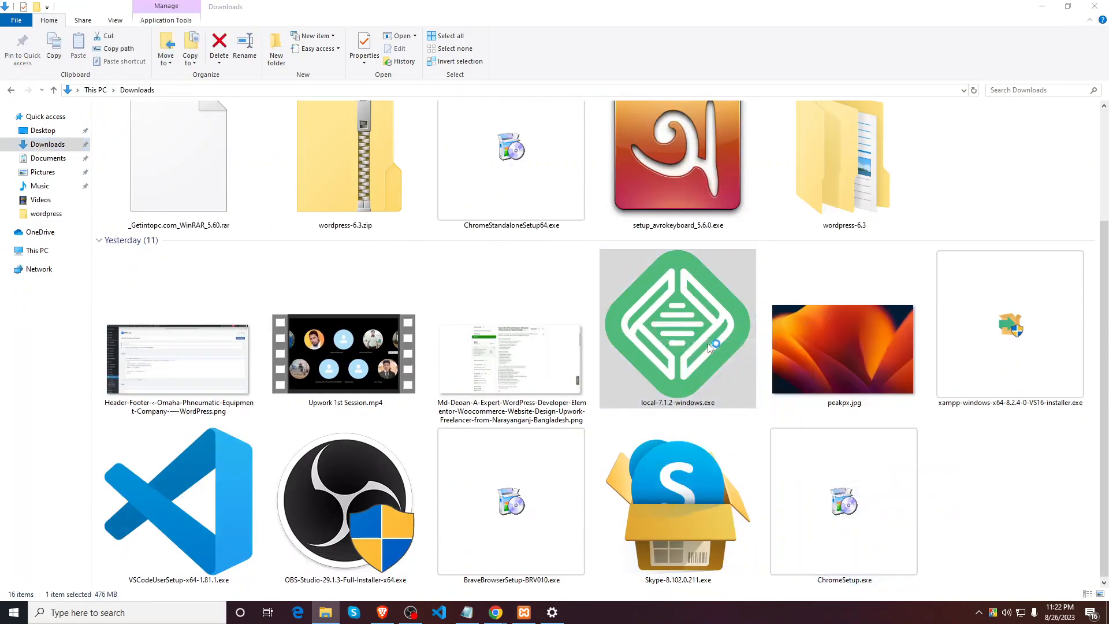